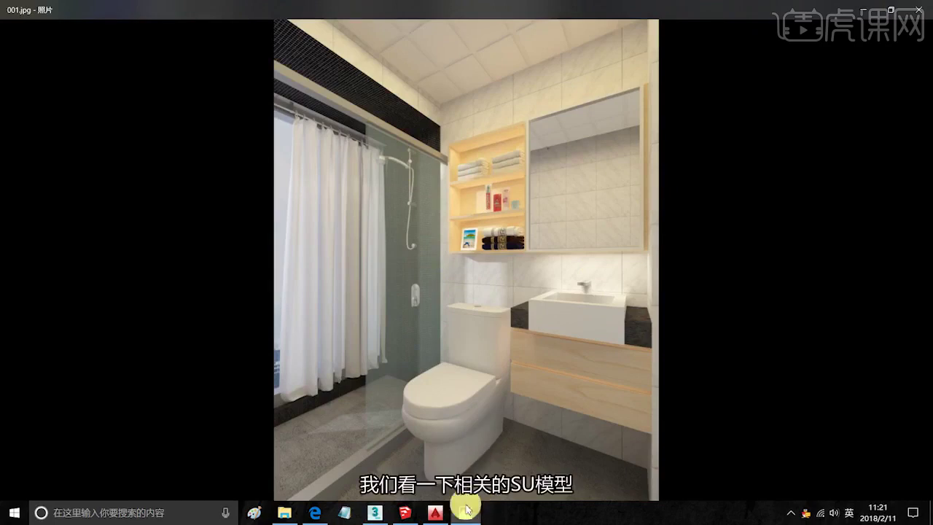
Switch to SketchUp and examine the bathroom model from several angles, comparing its fittings and materials with the reference image 001.jpg.
{"action": "left_click", "coordinate": [421, 487]}
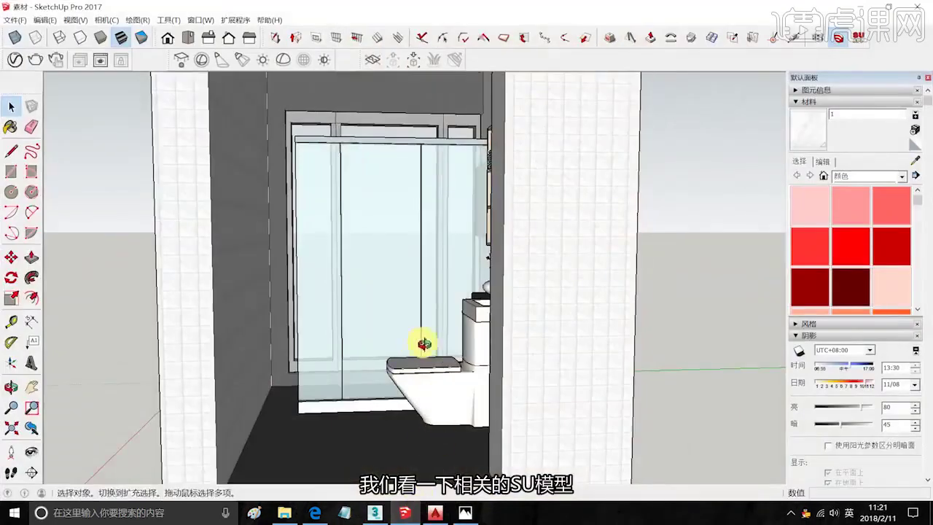
{"action": "middle_click_drag", "start_coordinate": [424, 344], "coordinate": [491, 348]}
{"action": "scroll", "coordinate": [503, 260], "scroll_direction": "up", "scroll_amount": 3}
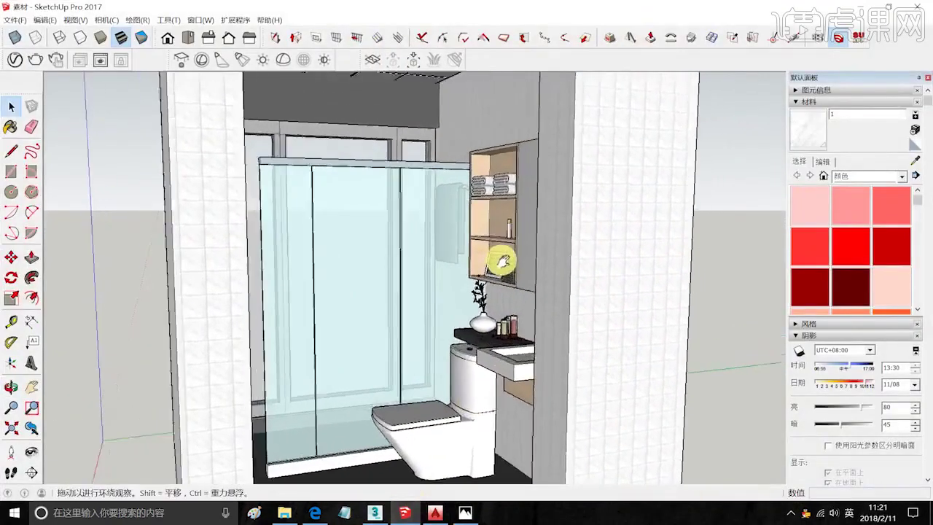
{"action": "middle_click_drag", "start_coordinate": [503, 260], "coordinate": [523, 223]}
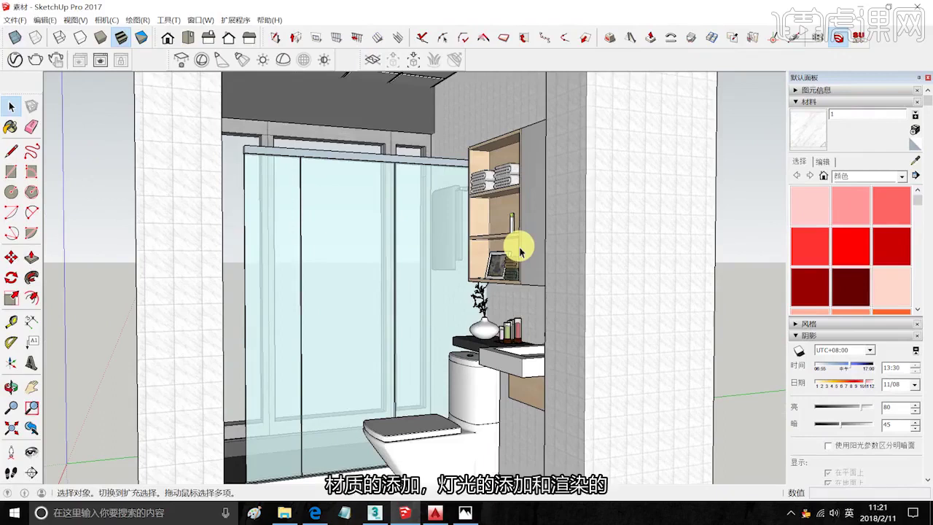
{"action": "middle_click_drag", "start_coordinate": [547, 206], "coordinate": [494, 260]}
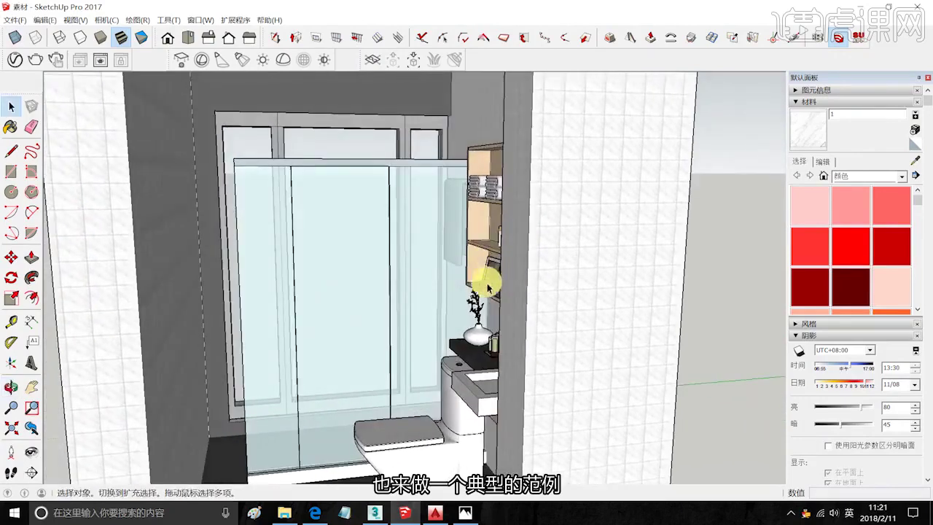
{"action": "middle_click_drag", "start_coordinate": [442, 281], "coordinate": [485, 219]}
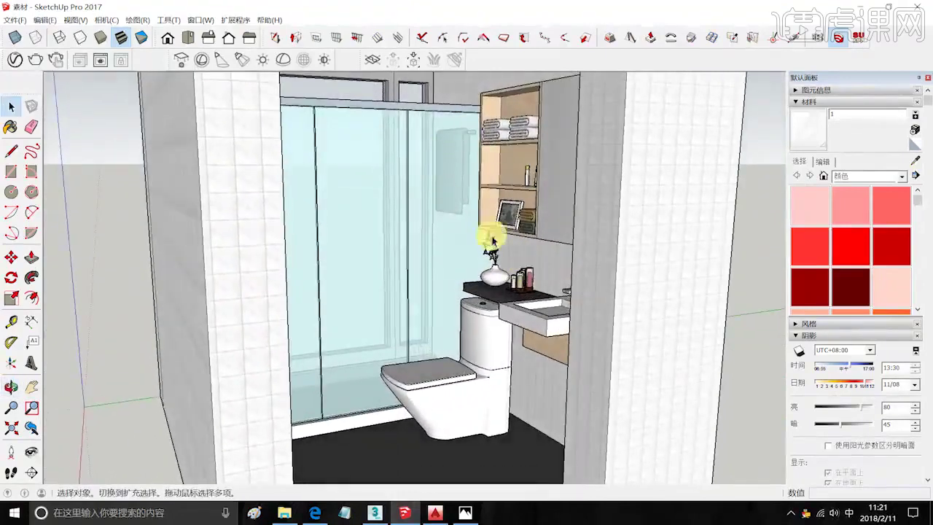
{"action": "left_click", "coordinate": [467, 513]}
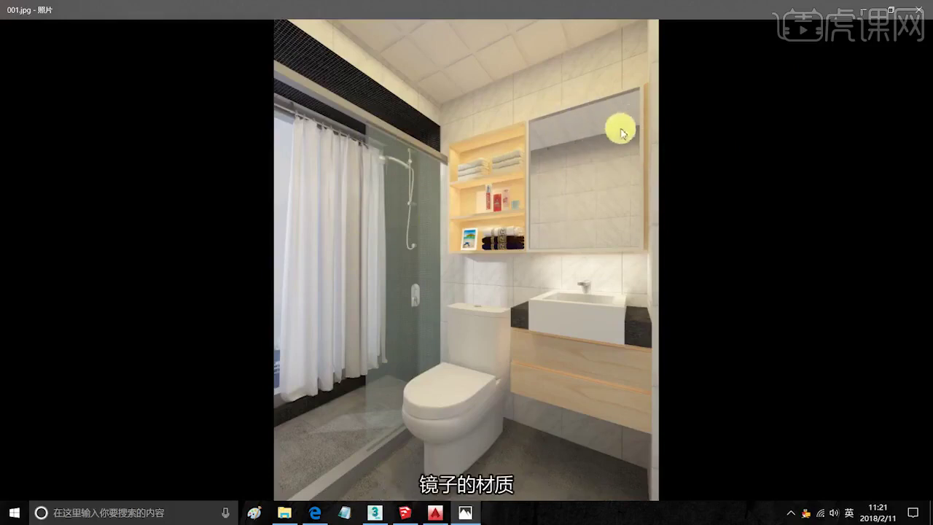
{"action": "left_click", "coordinate": [406, 512]}
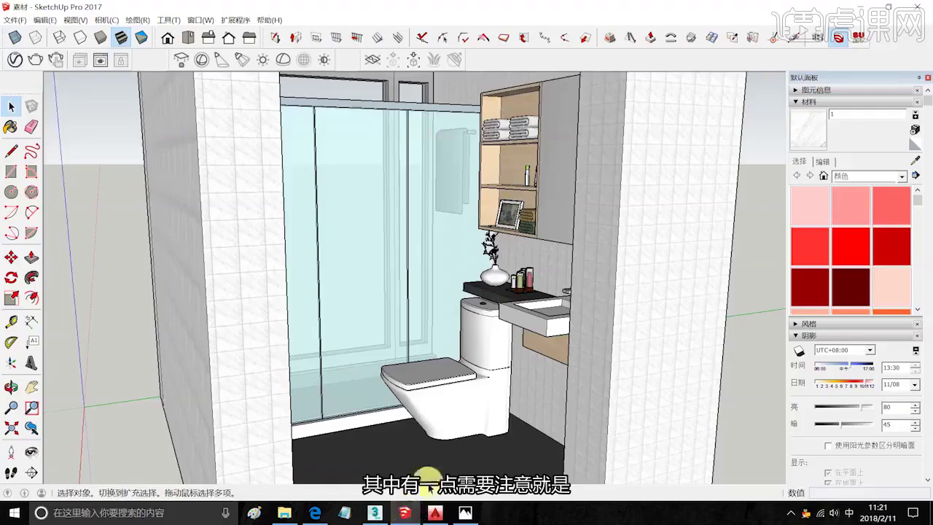
Examine the washbasin and its cabinet in the model closely and compare them with the washbasin in the reference image.
{"action": "middle_click_drag", "start_coordinate": [520, 358], "coordinate": [396, 327]}
{"action": "scroll", "coordinate": [471, 331], "scroll_direction": "up", "scroll_amount": 2}
{"action": "left_click", "coordinate": [472, 329]}
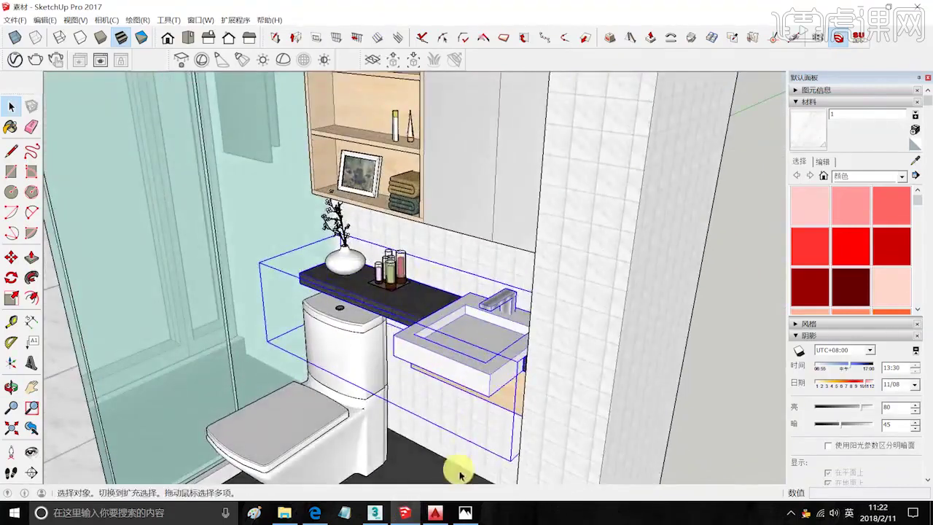
{"action": "mouse_move", "coordinate": [433, 358]}
{"action": "middle_mouse_down"}
{"action": "mouse_move", "coordinate": [431, 277]}
{"action": "mouse_move", "coordinate": [479, 367]}
{"action": "middle_mouse_up"}
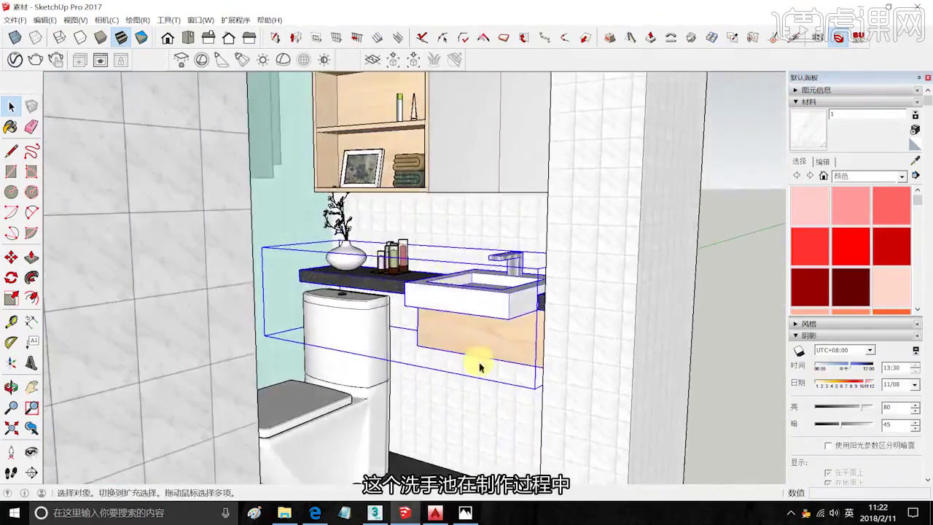
{"action": "middle_click_drag", "start_coordinate": [492, 307], "coordinate": [436, 318]}
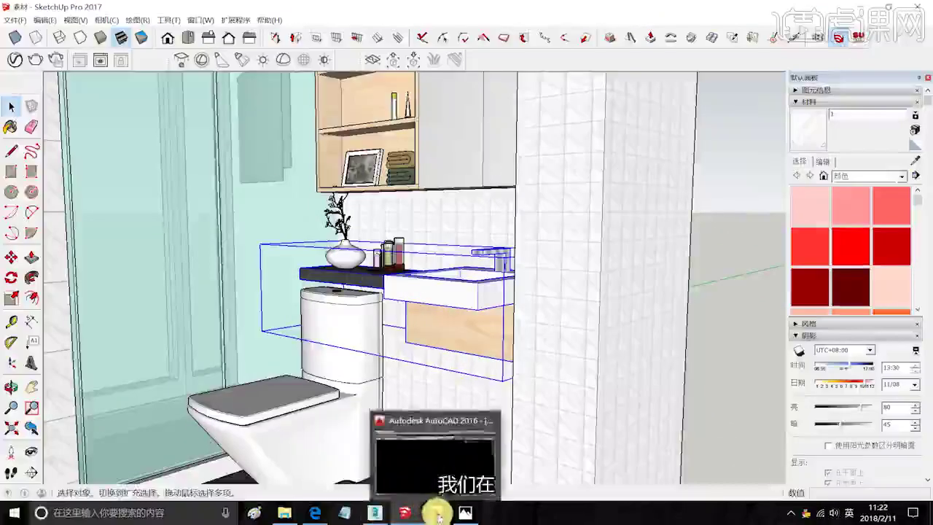
{"action": "left_click", "coordinate": [466, 513]}
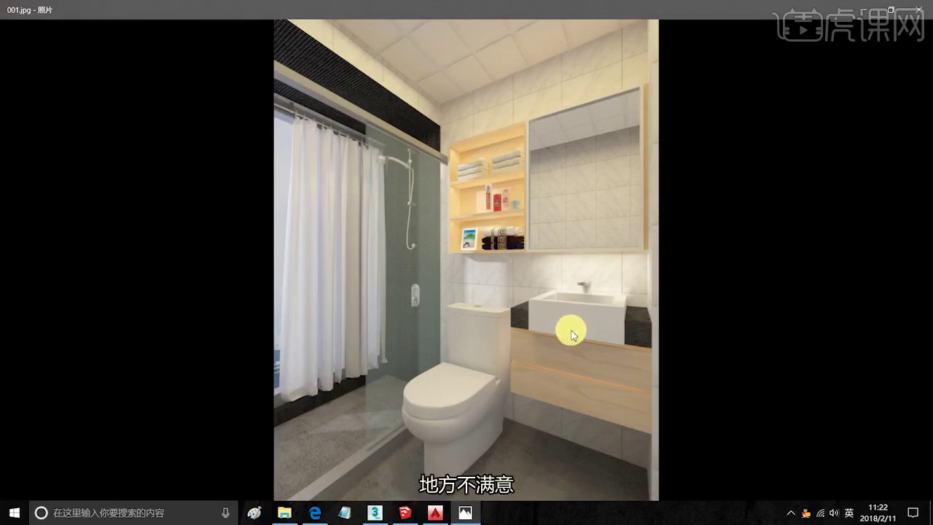
{"action": "left_click", "coordinate": [407, 512]}
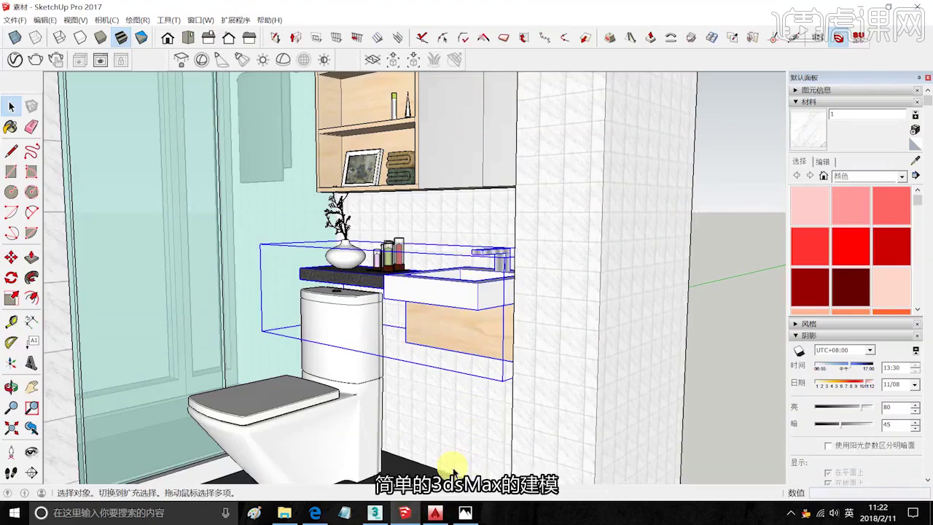
{"action": "left_click", "coordinate": [466, 513]}
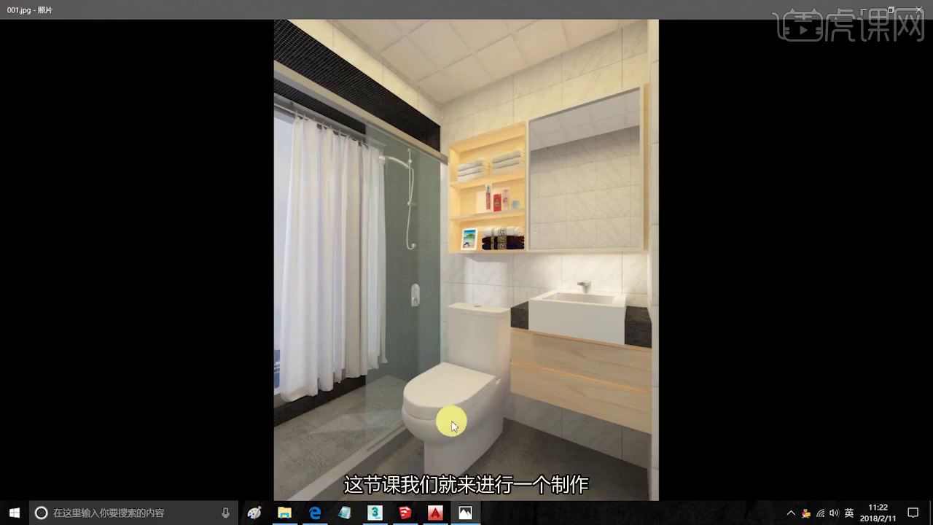
{"action": "left_click", "coordinate": [858, 10]}
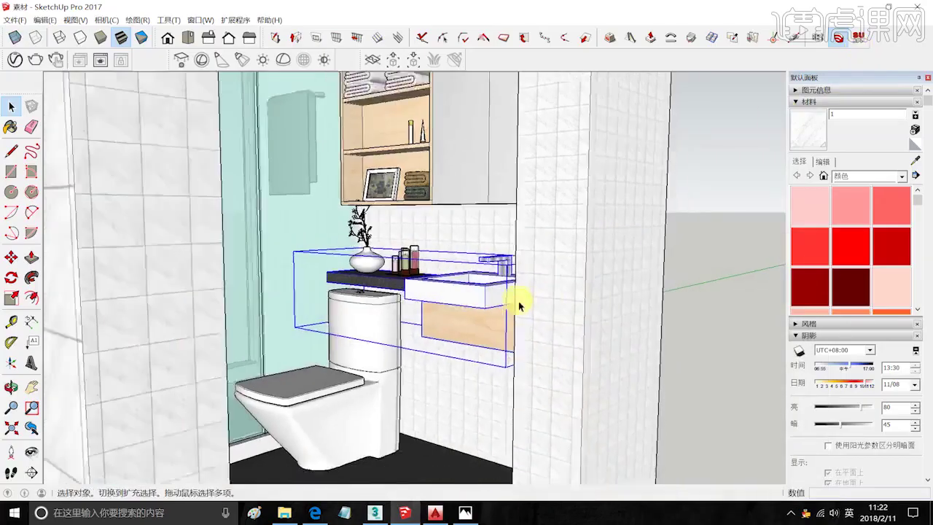
Measure the length of the long plain wall opposite the washbasin along its floor edge, from the far corner to the open front.
{"action": "scroll", "coordinate": [526, 292], "scroll_direction": "down", "scroll_amount": 4}
{"action": "middle_click_drag", "start_coordinate": [541, 276], "coordinate": [379, 320]}
{"action": "left_click", "coordinate": [617, 298]}
{"action": "scroll", "coordinate": [379, 320], "scroll_direction": "down", "scroll_amount": 3}
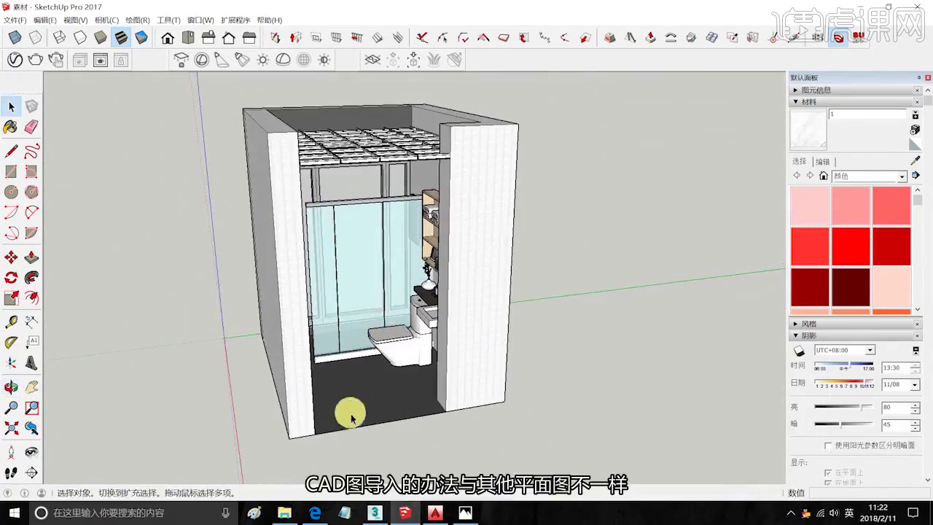
{"action": "scroll", "coordinate": [353, 416], "scroll_direction": "up", "scroll_amount": 3}
{"action": "middle_click_drag", "start_coordinate": [353, 416], "coordinate": [263, 396]}
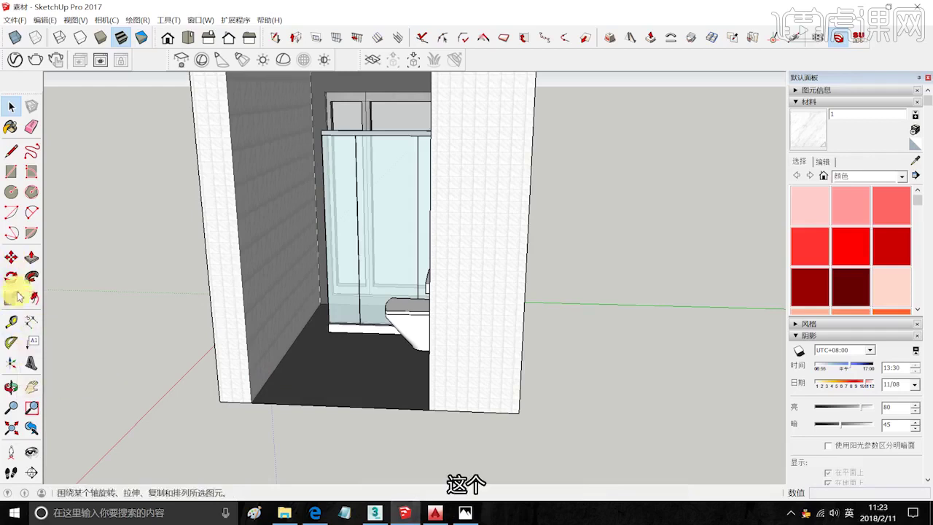
{"action": "left_click", "coordinate": [11, 322]}
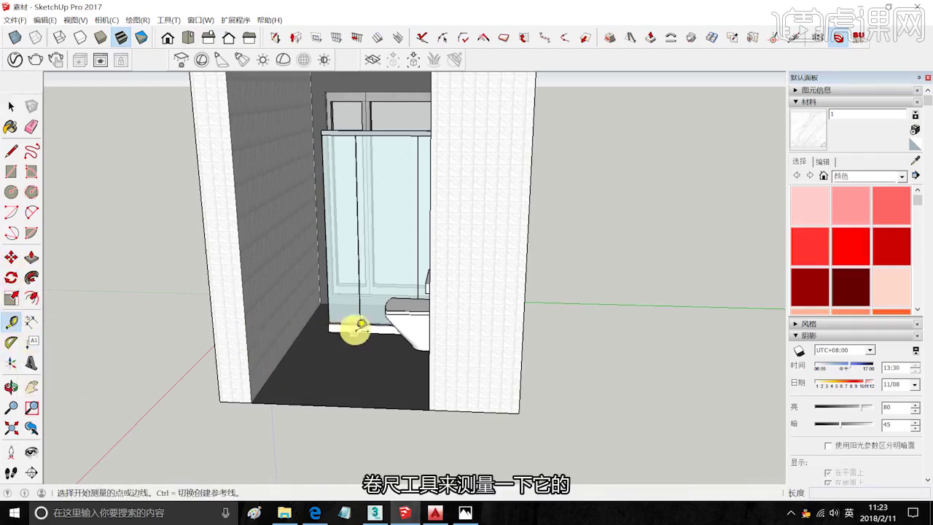
{"action": "scroll", "coordinate": [291, 310], "scroll_direction": "up", "scroll_amount": 5}
{"action": "left_click", "coordinate": [307, 311]}
{"action": "scroll", "coordinate": [304, 317], "scroll_direction": "down", "scroll_amount": 4}
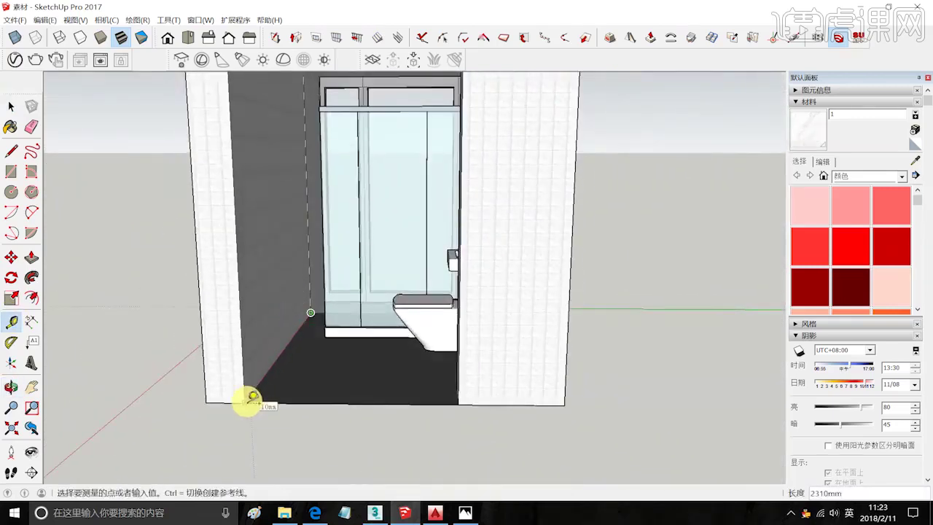
{"action": "key", "text": "Escape"}
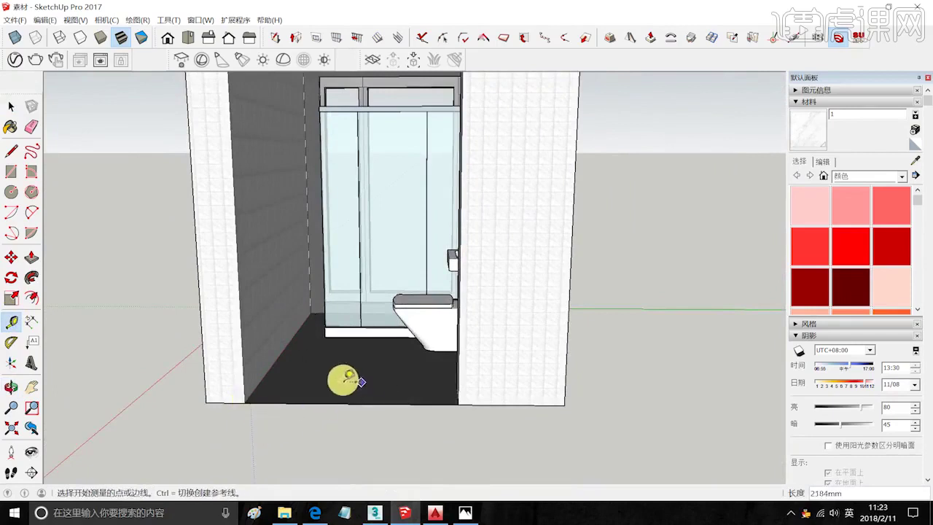
Hide the glass shower partition in front of the windows.
{"action": "mouse_move", "coordinate": [178, 363]}
{"action": "middle_mouse_down", "text": "shift"}
{"action": "mouse_move", "coordinate": [150, 370]}
{"action": "mouse_move", "coordinate": [191, 370]}
{"action": "mouse_move", "coordinate": [246, 321]}
{"action": "mouse_move", "coordinate": [119, 410]}
{"action": "mouse_move", "coordinate": [141, 423]}
{"action": "mouse_move", "coordinate": [235, 402]}
{"action": "mouse_move", "coordinate": [92, 354]}
{"action": "mouse_move", "coordinate": [82, 292]}
{"action": "middle_mouse_up", "text": "shift"}
{"action": "scroll", "coordinate": [162, 316], "scroll_direction": "up", "scroll_amount": 3}
{"action": "left_click", "coordinate": [11, 106]}
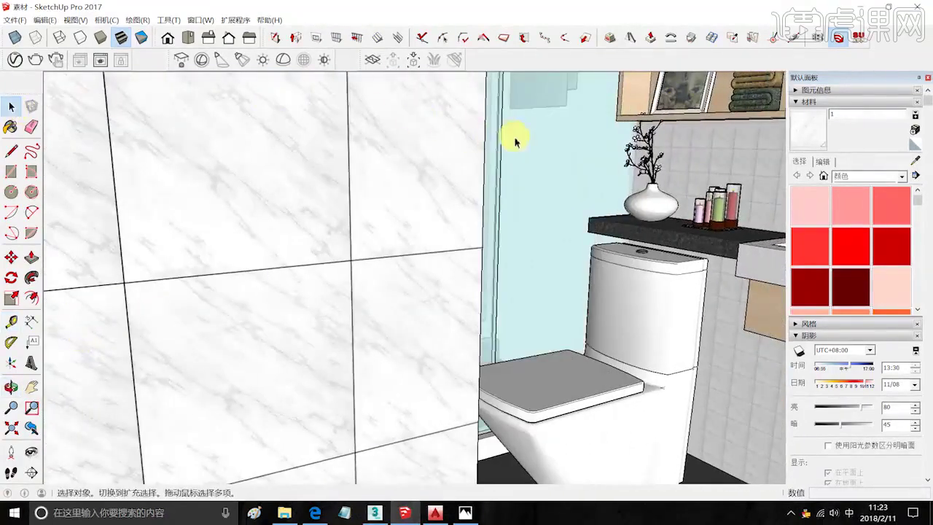
{"action": "middle_click_drag", "start_coordinate": [510, 136], "coordinate": [390, 211]}
{"action": "right_click", "coordinate": [374, 189]}
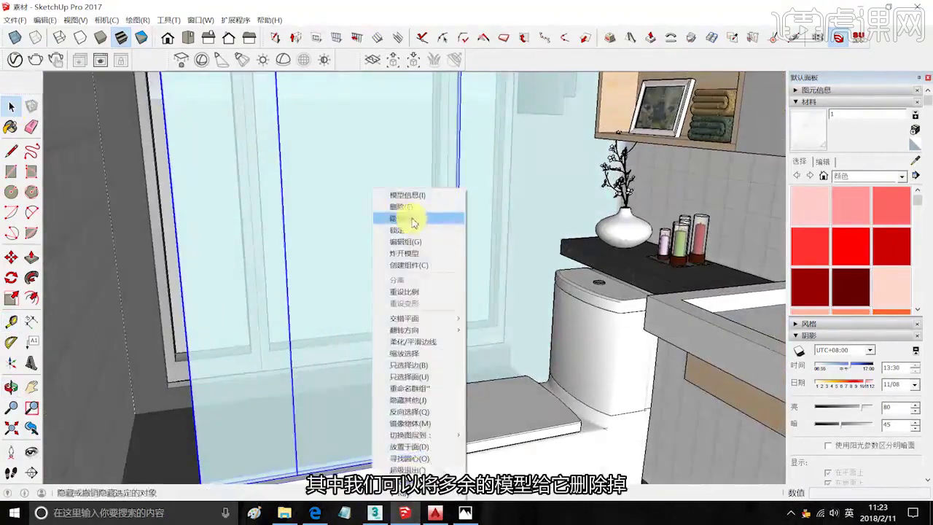
{"action": "left_click", "coordinate": [412, 219]}
Measure the floor edge of the window wall with the Tape Measure, starting from the corner of the long plain wall.
{"action": "scroll", "coordinate": [380, 342], "scroll_direction": "up", "scroll_amount": 1}
{"action": "middle_click_drag", "start_coordinate": [379, 342], "coordinate": [442, 342], "text": "shift"}
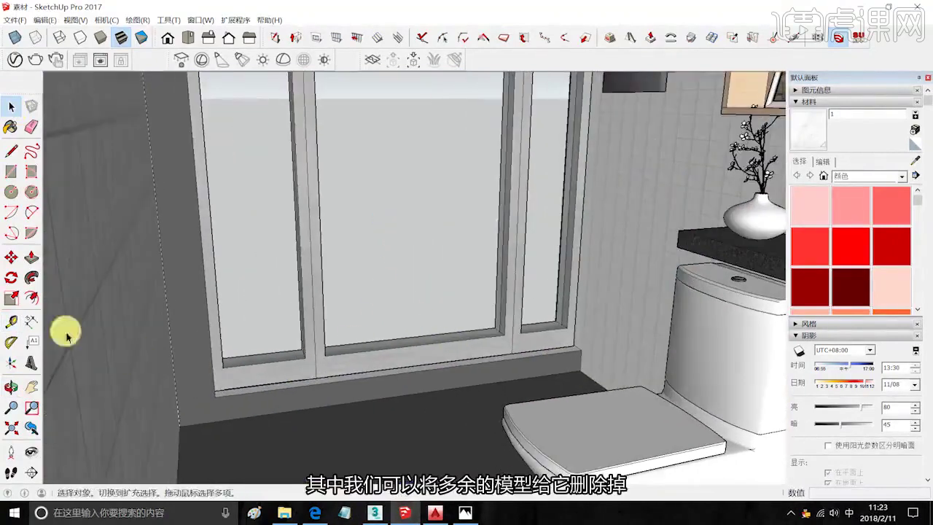
{"action": "left_click", "coordinate": [9, 320]}
{"action": "left_click", "coordinate": [180, 426]}
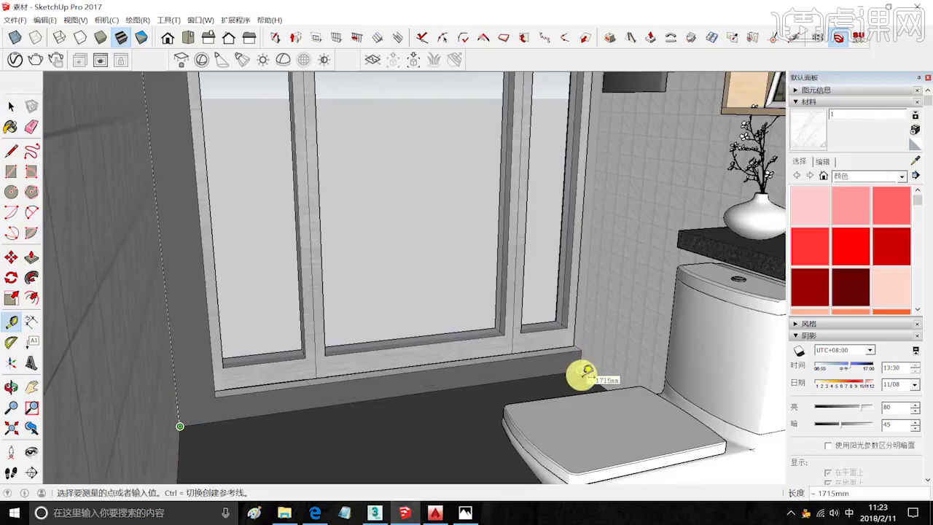
{"action": "scroll", "coordinate": [576, 373], "scroll_direction": "down", "scroll_amount": 8}
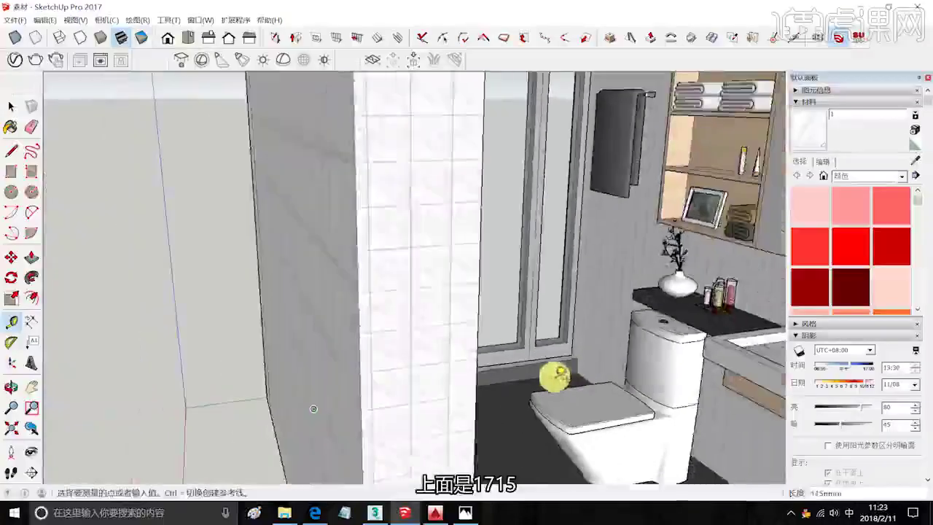
Measure the width of the room's open front along the floor, between the long plain wall and the projecting wall.
{"action": "middle_click_drag", "start_coordinate": [594, 343], "coordinate": [471, 429]}
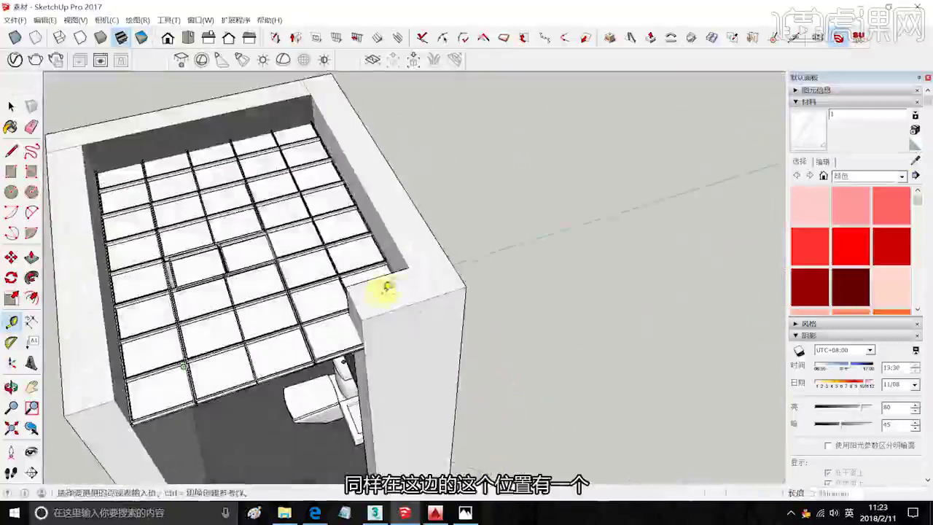
{"action": "middle_click_drag", "start_coordinate": [387, 290], "coordinate": [406, 246]}
{"action": "middle_click_drag", "start_coordinate": [192, 357], "coordinate": [208, 310], "text": "shift"}
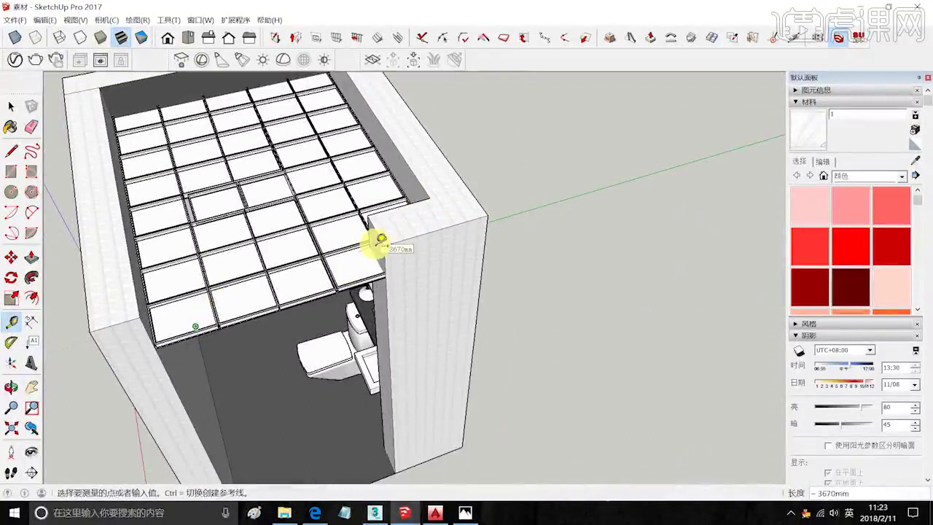
{"action": "left_click", "coordinate": [389, 246]}
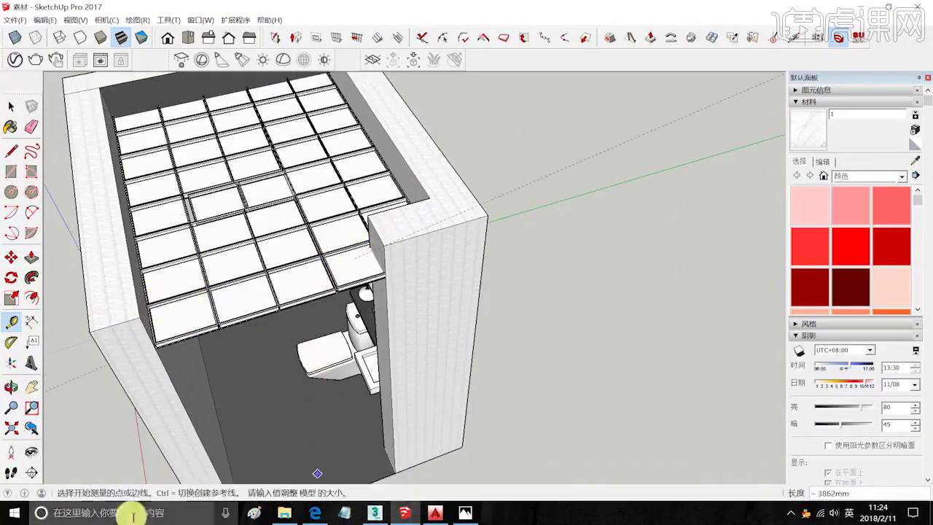
{"action": "middle_click_drag", "start_coordinate": [333, 348], "coordinate": [351, 270]}
{"action": "left_click", "coordinate": [266, 449]}
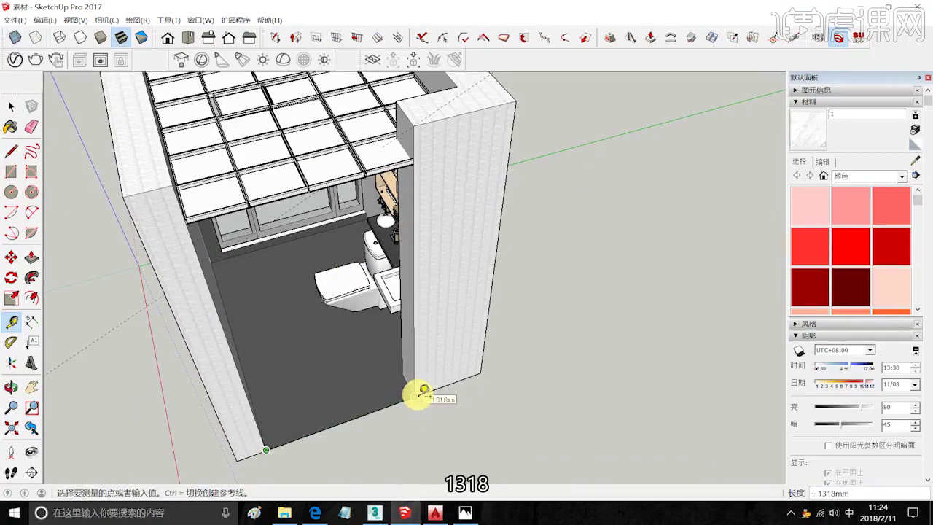
{"action": "left_click", "coordinate": [409, 369]}
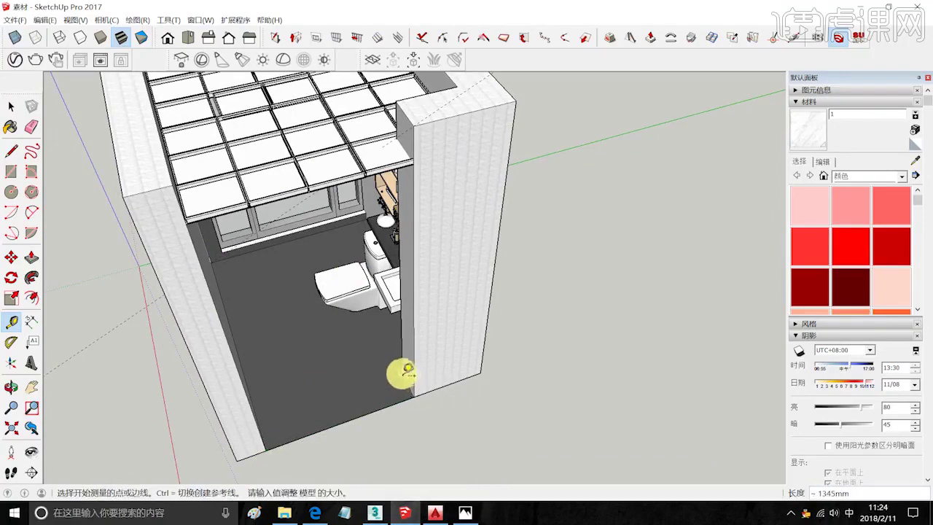
Measure the two floor edges of the wall projection beside the washbasin, along its end face and its inner side.
{"action": "left_click", "coordinate": [403, 371]}
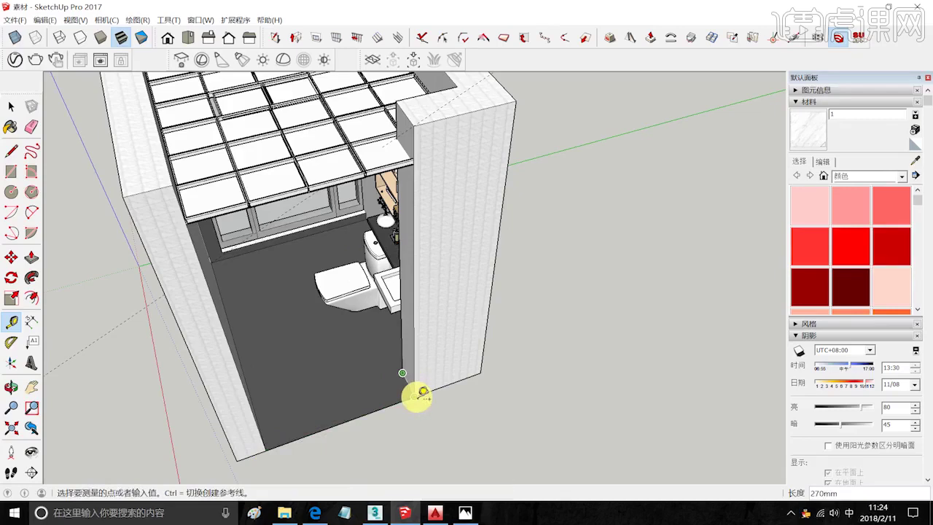
{"action": "scroll", "coordinate": [382, 381], "scroll_direction": "up", "scroll_amount": 6}
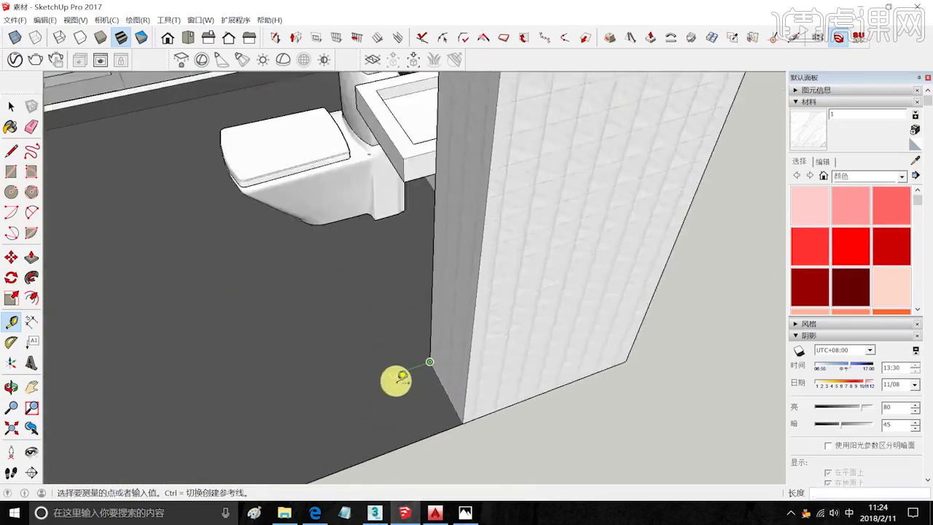
{"action": "left_click", "coordinate": [413, 410]}
{"action": "middle_click_drag", "start_coordinate": [508, 326], "coordinate": [510, 279]}
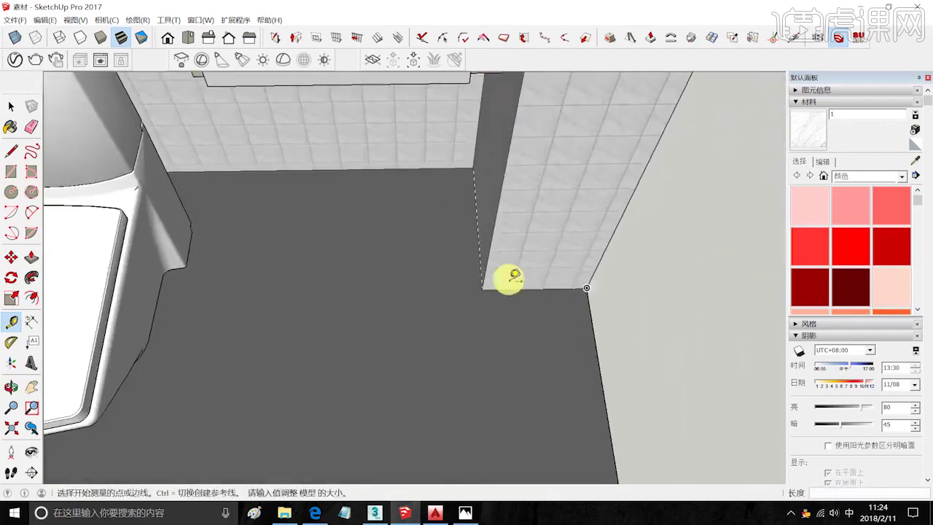
{"action": "left_click", "coordinate": [482, 290]}
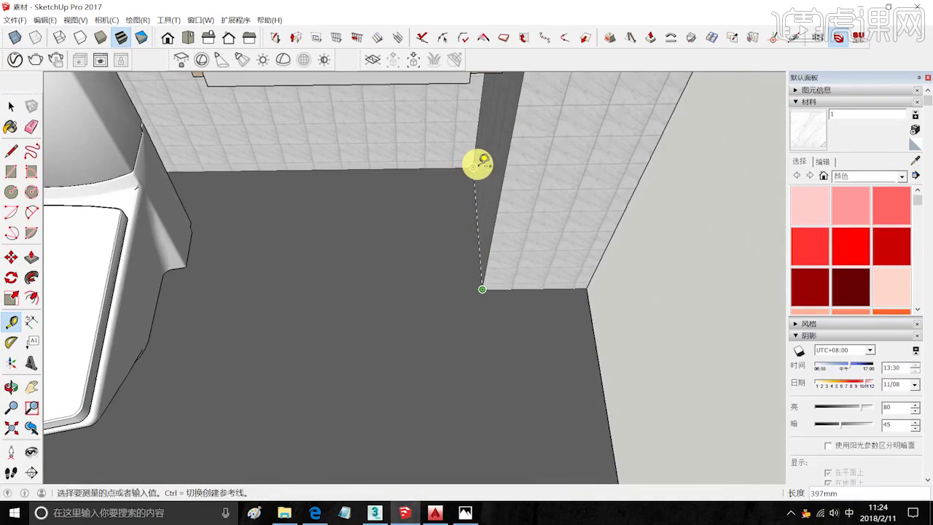
{"action": "left_click", "coordinate": [478, 165]}
{"action": "scroll", "coordinate": [424, 296], "scroll_direction": "down", "scroll_amount": 2}
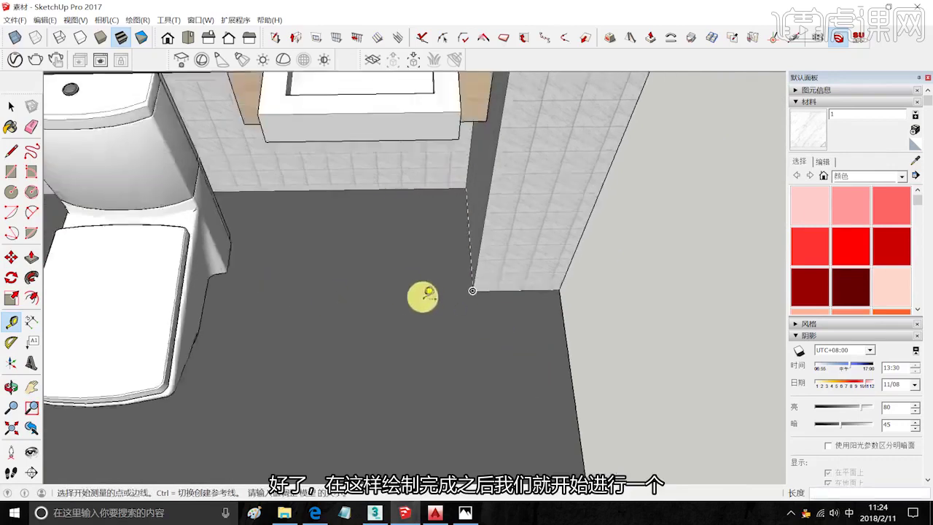
{"action": "scroll", "coordinate": [424, 295], "scroll_direction": "up", "scroll_amount": 5}
{"action": "scroll", "coordinate": [406, 342], "scroll_direction": "down", "scroll_amount": 7}
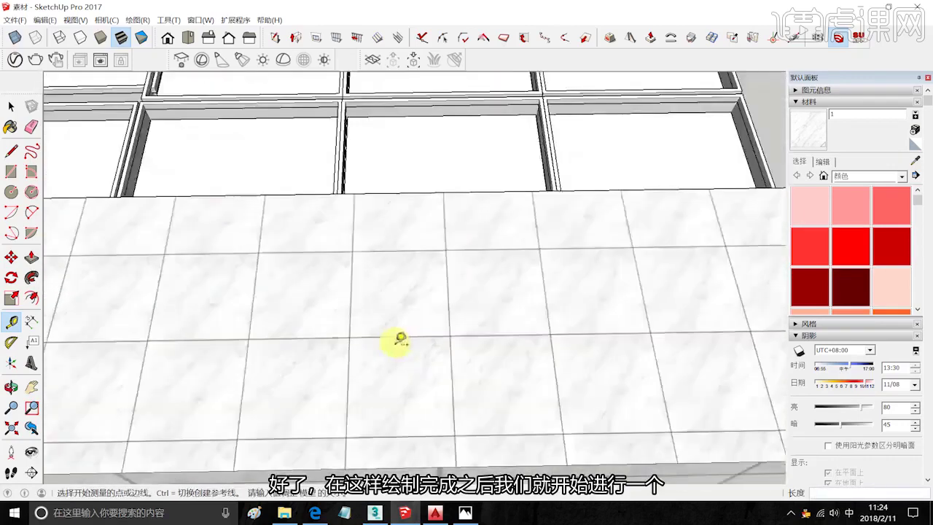
Measure the room height along the outer front corner of the long plain wall, from the floor up to the wall top.
{"action": "middle_click_drag", "start_coordinate": [340, 279], "coordinate": [308, 187]}
{"action": "scroll", "coordinate": [391, 264], "scroll_direction": "down", "scroll_amount": 4}
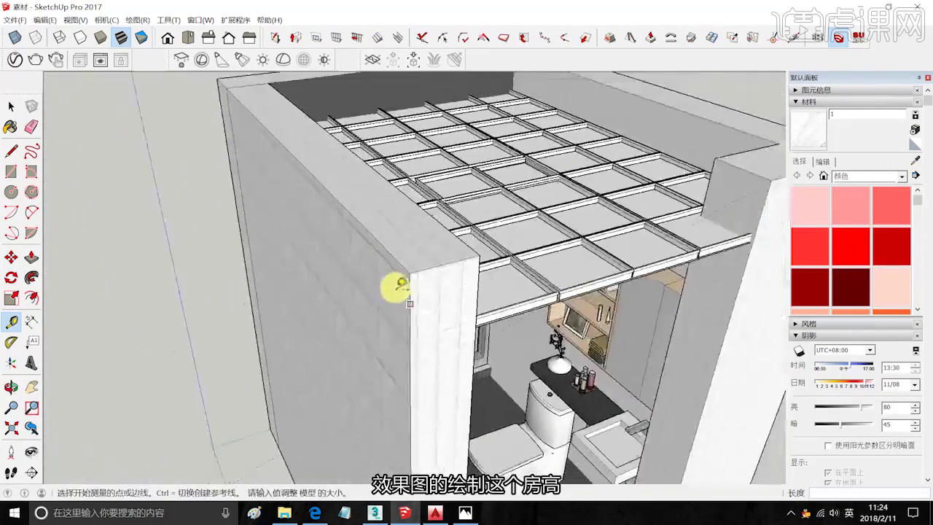
{"action": "middle_click_drag", "start_coordinate": [396, 287], "coordinate": [237, 113]}
{"action": "scroll", "coordinate": [364, 214], "scroll_direction": "down", "scroll_amount": 4}
{"action": "middle_click_drag", "start_coordinate": [365, 214], "coordinate": [382, 286]}
{"action": "scroll", "coordinate": [357, 321], "scroll_direction": "up", "scroll_amount": 3}
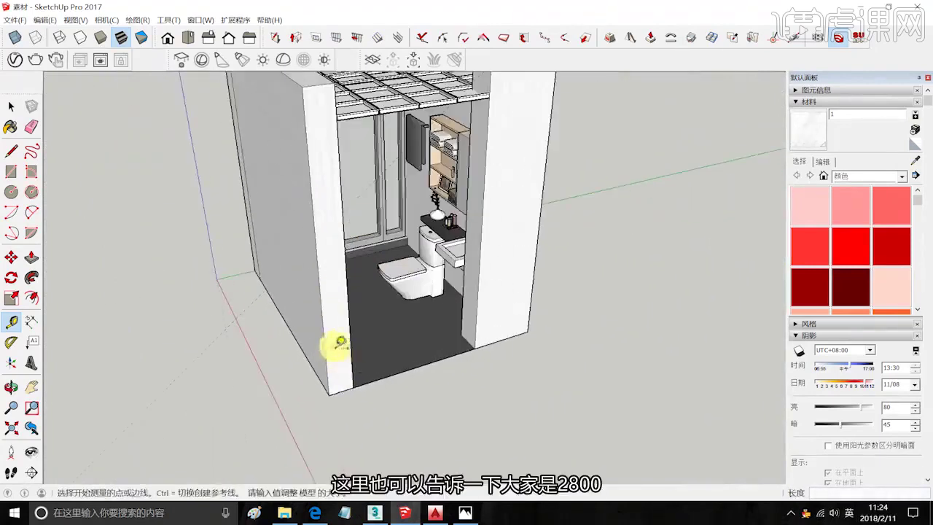
{"action": "left_click", "coordinate": [327, 392]}
{"action": "middle_click_drag", "start_coordinate": [323, 129], "coordinate": [329, 166], "text": "shift"}
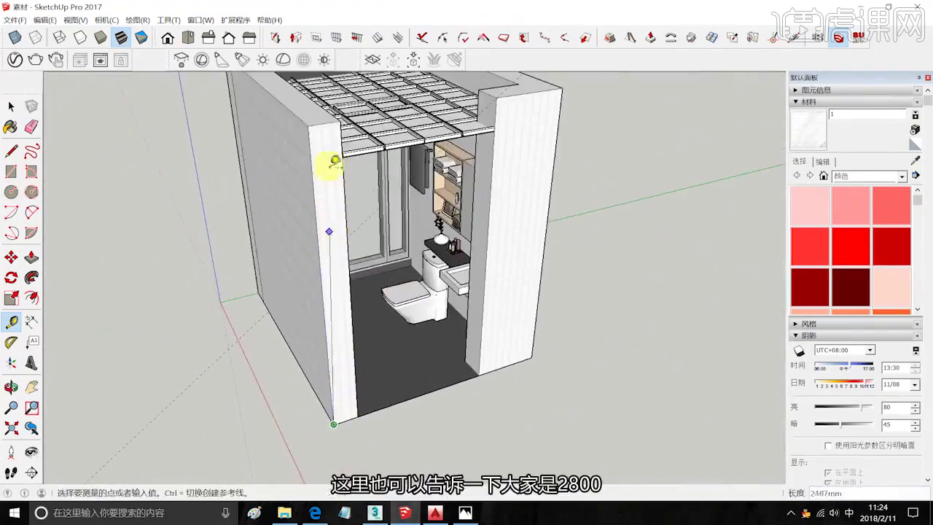
{"action": "left_click", "coordinate": [315, 121]}
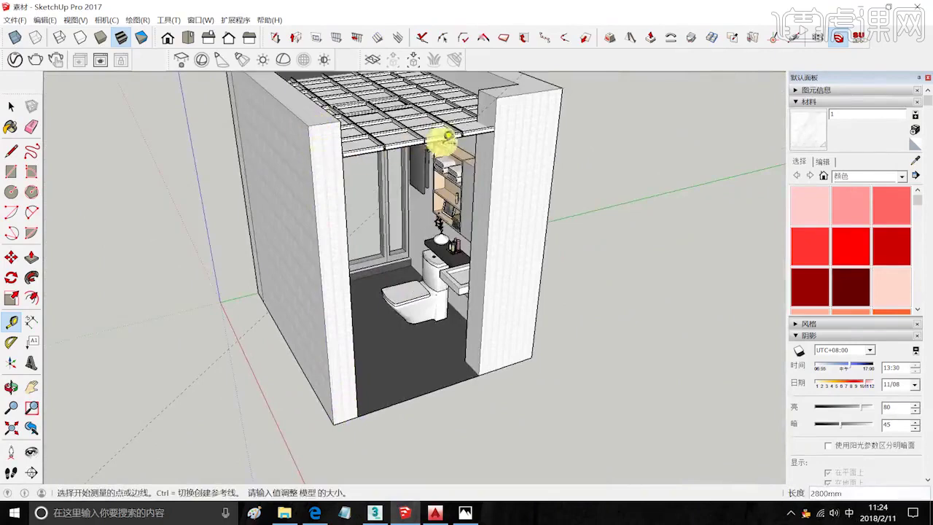
Measure the long wall's outer front corner again from the wall top down to the floor, and leave the Tape Measure.
{"action": "scroll", "coordinate": [416, 129], "scroll_direction": "up", "scroll_amount": 3}
{"action": "middle_click_drag", "start_coordinate": [416, 129], "coordinate": [342, 234], "text": "shift"}
{"action": "scroll", "coordinate": [329, 226], "scroll_direction": "down", "scroll_amount": 3}
{"action": "left_click", "coordinate": [201, 198]}
{"action": "middle_click_drag", "start_coordinate": [210, 208], "coordinate": [208, 115], "text": "shift"}
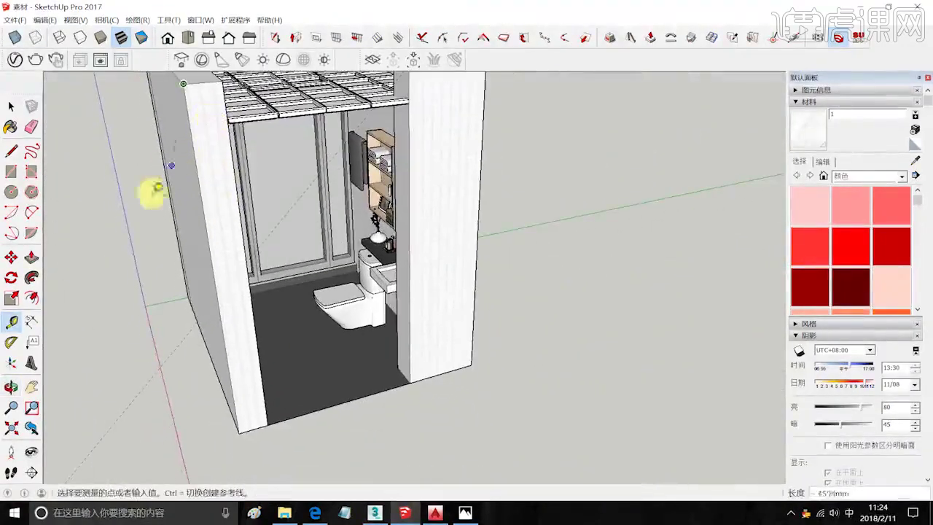
{"action": "left_click", "coordinate": [240, 432]}
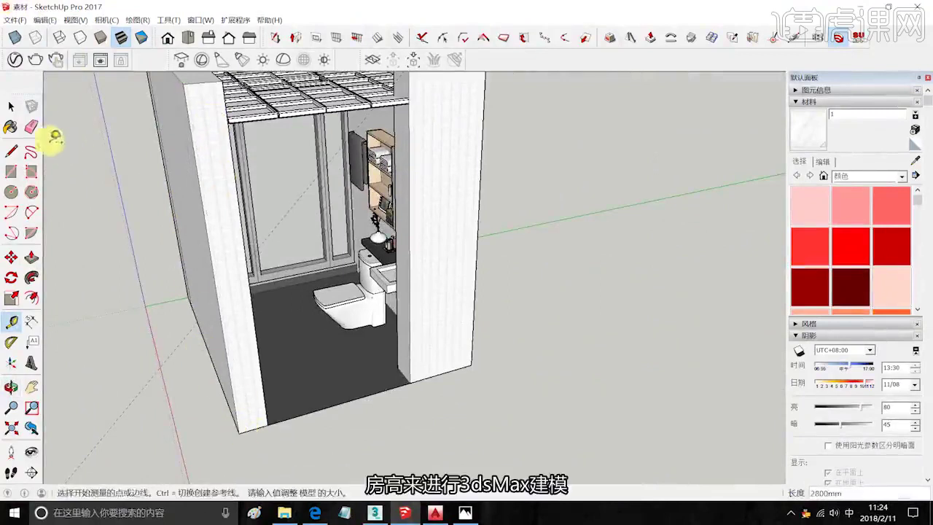
{"action": "left_click", "coordinate": [31, 127]}
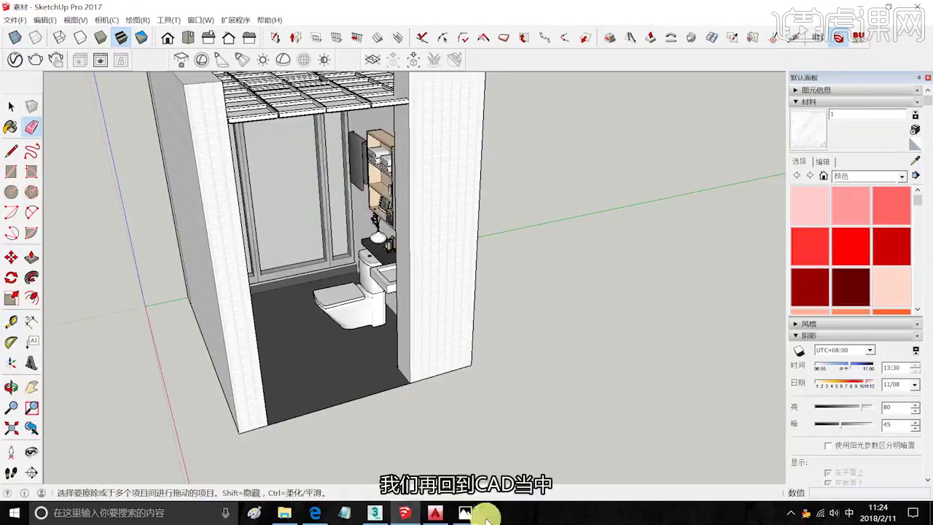
Switch to AutoCAD and create a new layer named 导入3D in the layer manager.
{"action": "left_click", "coordinate": [435, 512]}
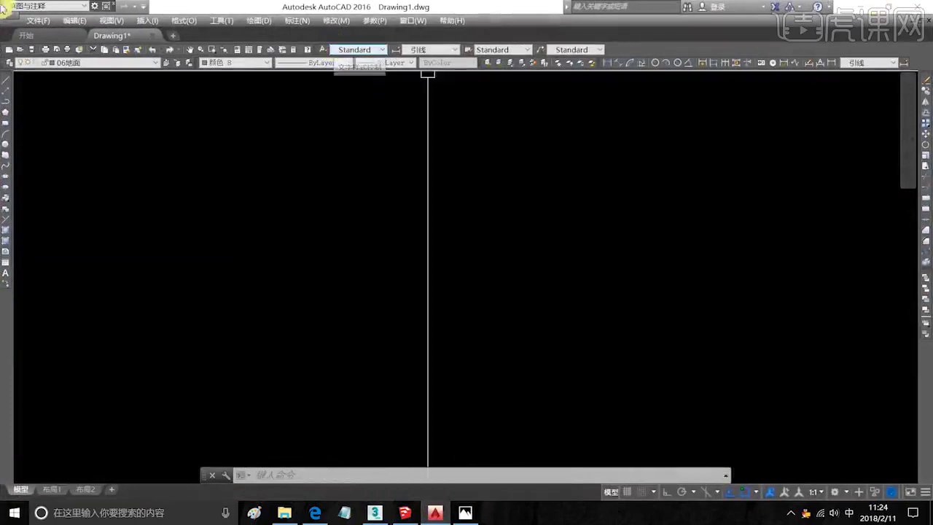
{"action": "left_click", "coordinate": [9, 62]}
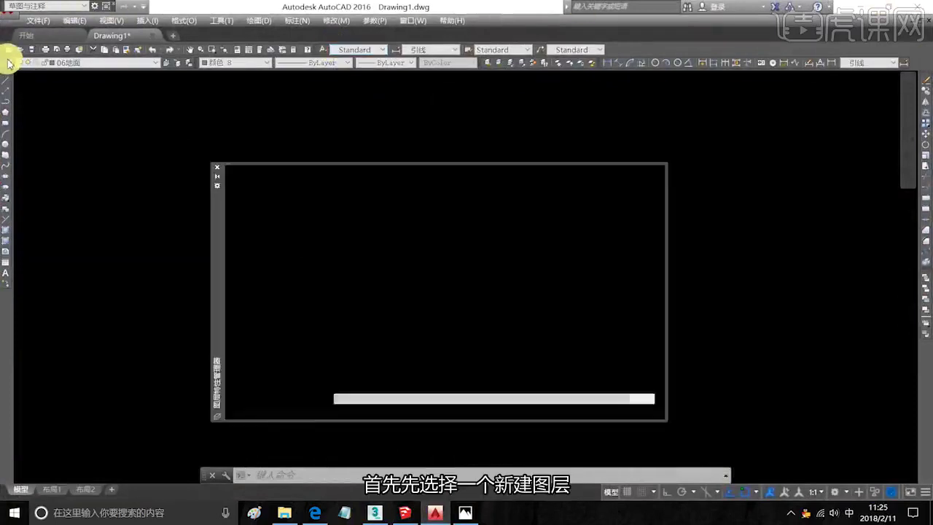
{"action": "left_click", "coordinate": [292, 184]}
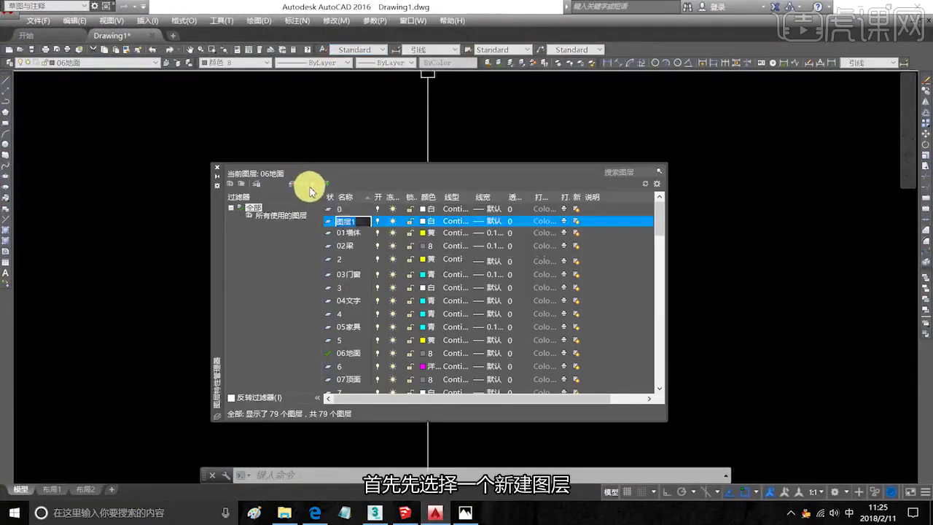
{"action": "type", "text": "导入3D"}
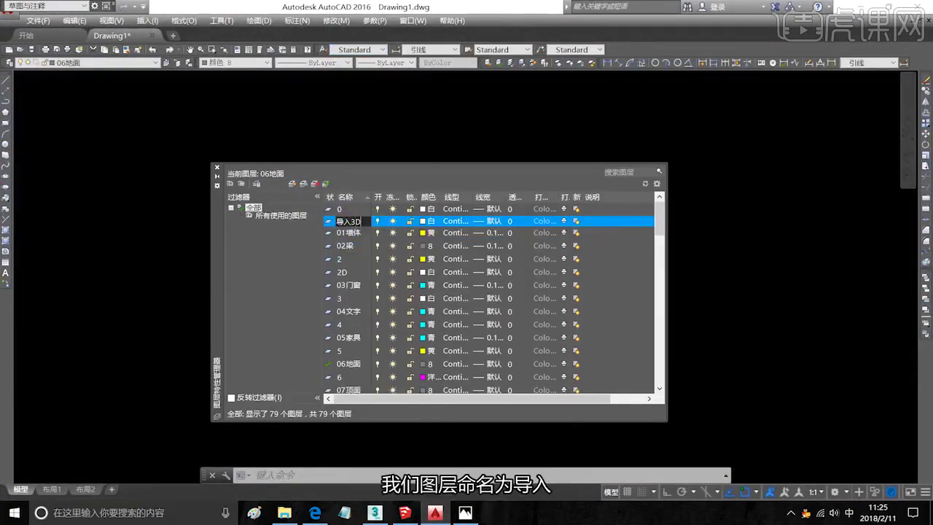
{"action": "key", "text": "Return"}
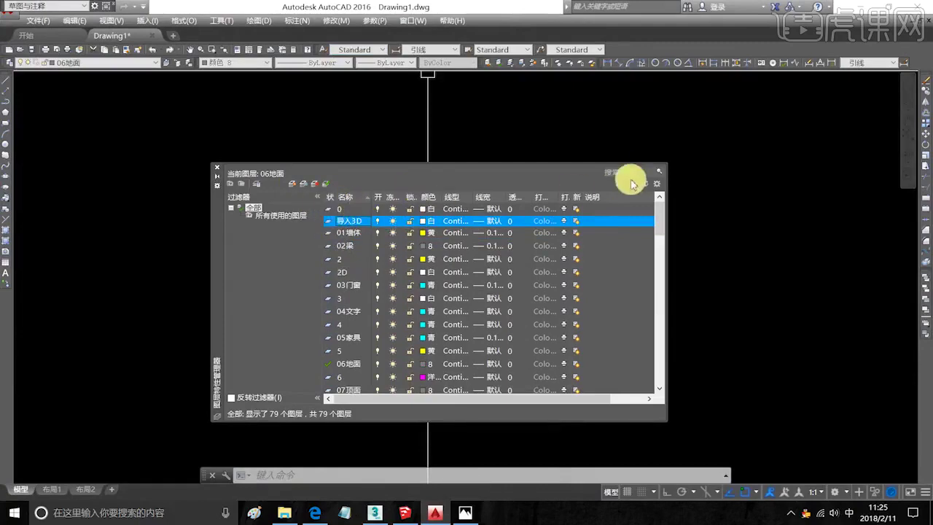
{"action": "left_click", "coordinate": [218, 171]}
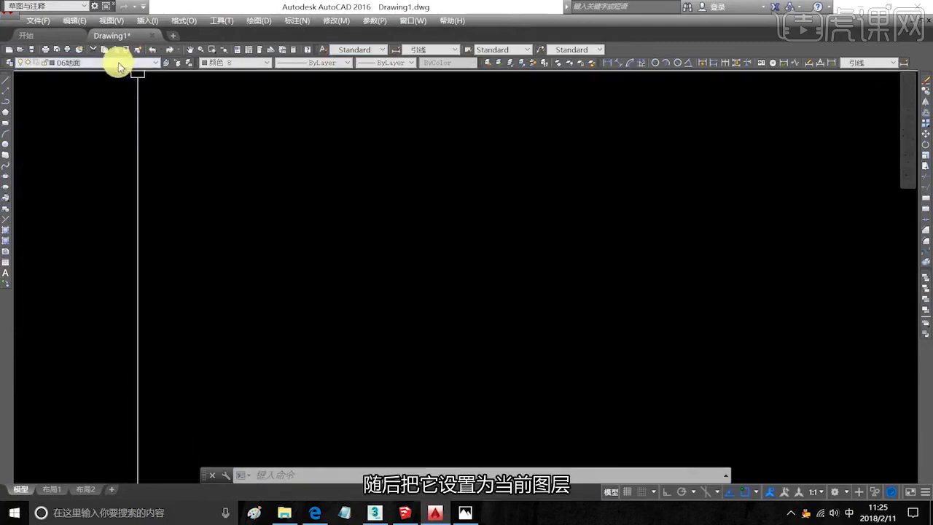
{"action": "left_click", "coordinate": [119, 63]}
{"action": "scroll", "coordinate": [122, 96], "scroll_direction": "up", "scroll_amount": 4}
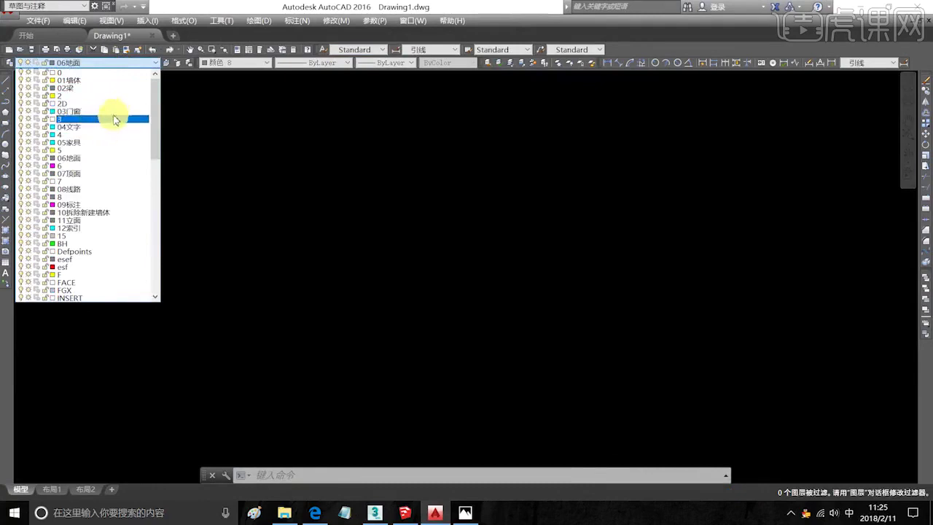
{"action": "left_click_drag", "start_coordinate": [157, 108], "coordinate": [137, 96]}
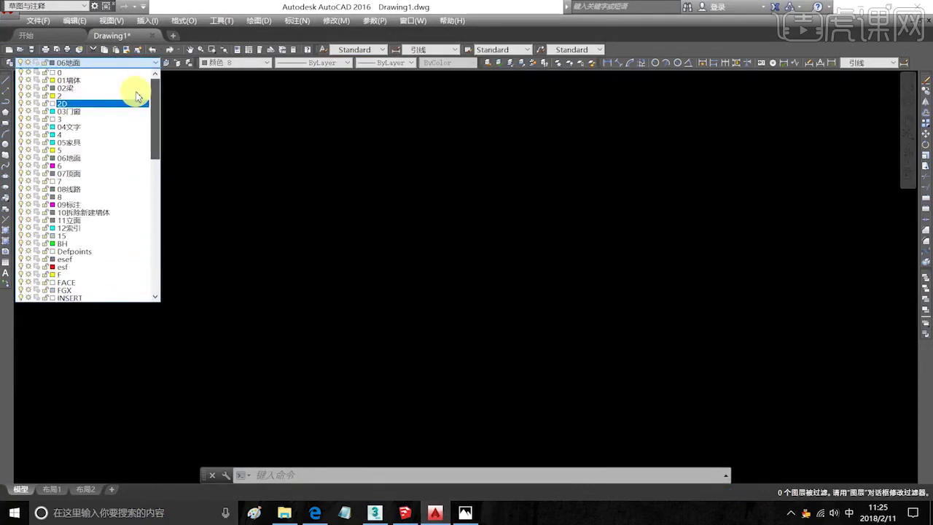
{"action": "scroll", "coordinate": [138, 98], "scroll_direction": "down", "scroll_amount": 1}
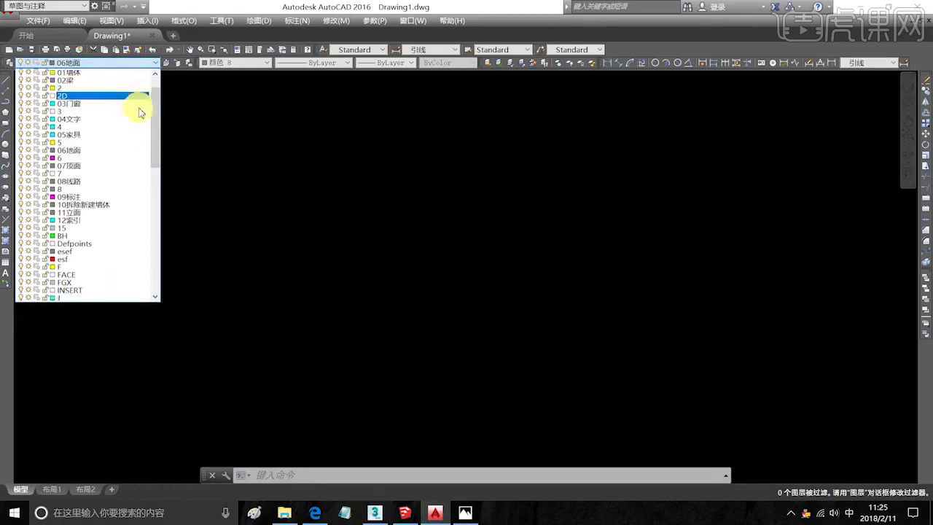
Create another new layer named 导入3D01 in the layer manager.
{"action": "left_click", "coordinate": [11, 62]}
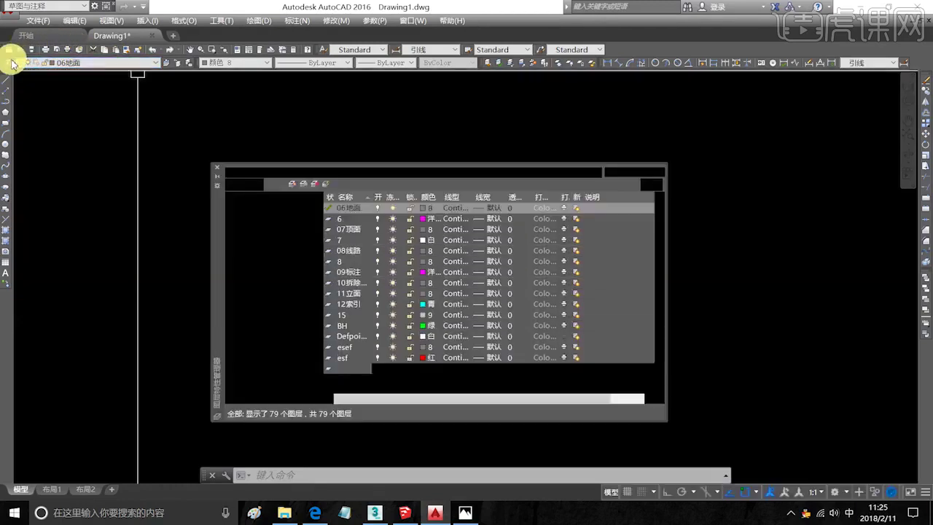
{"action": "scroll", "coordinate": [447, 273], "scroll_direction": "down", "scroll_amount": 3}
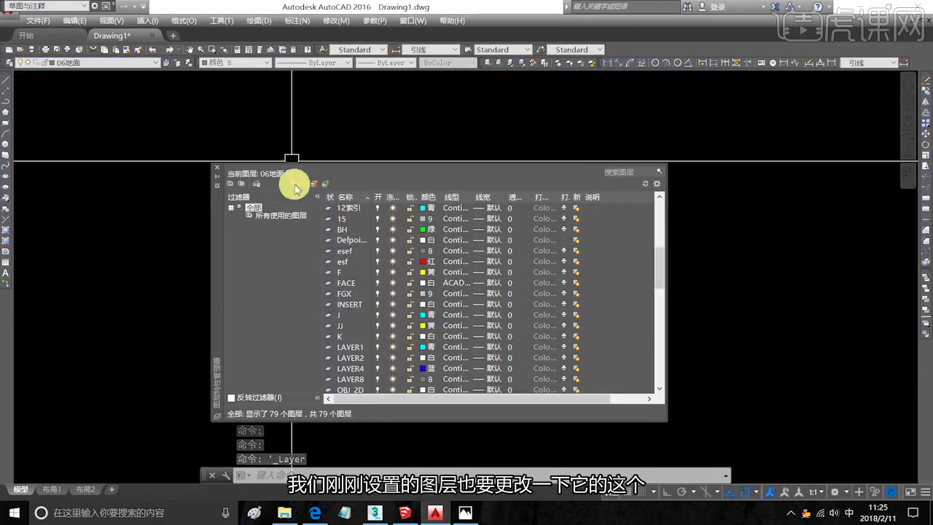
{"action": "left_click", "coordinate": [293, 185]}
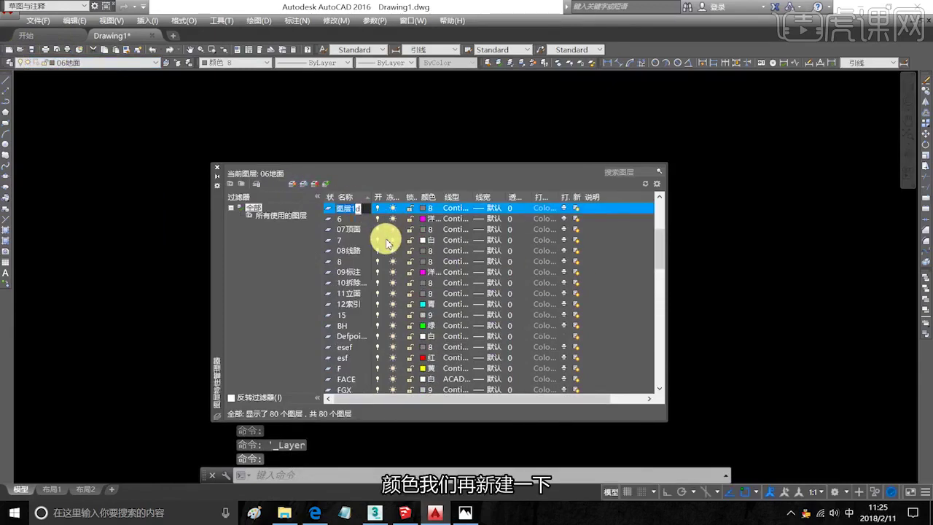
{"action": "type", "text": "导入3D"}
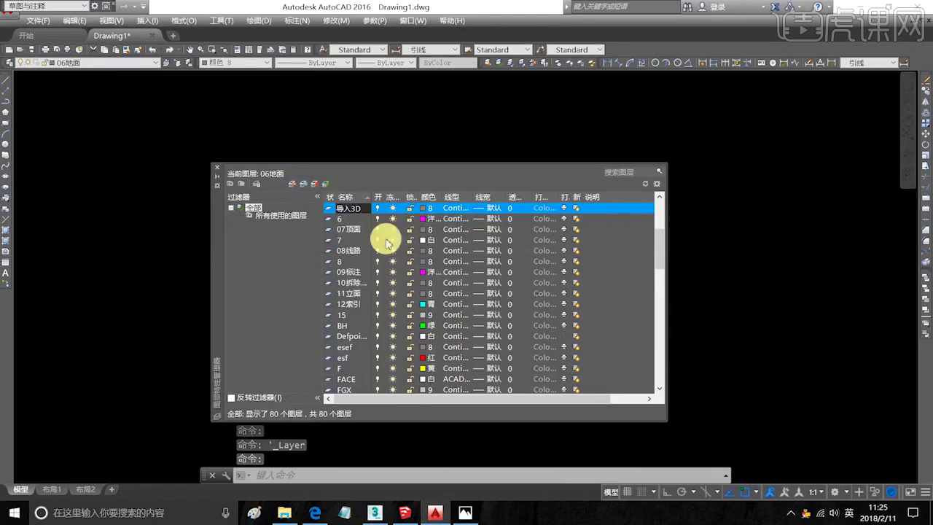
{"action": "left_click", "coordinate": [385, 241]}
{"action": "left_click", "coordinate": [554, 194]}
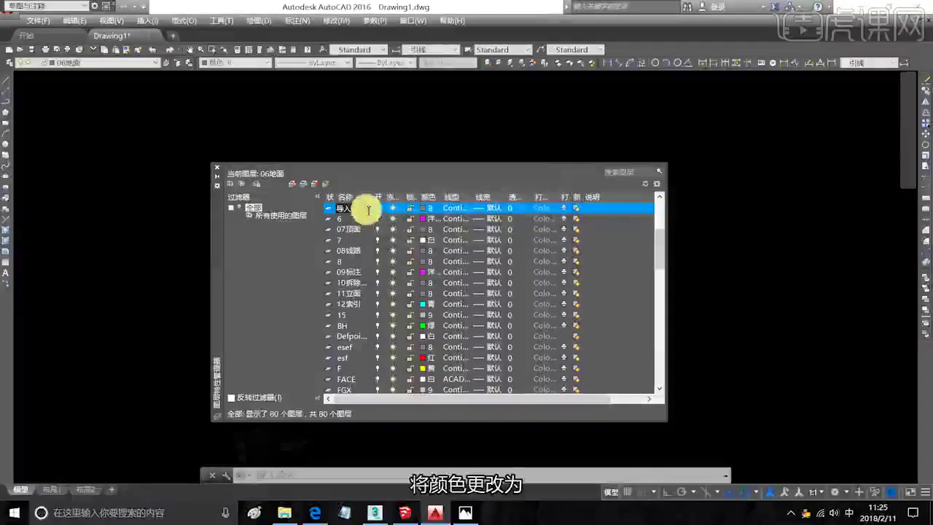
{"action": "key", "text": "Return"}
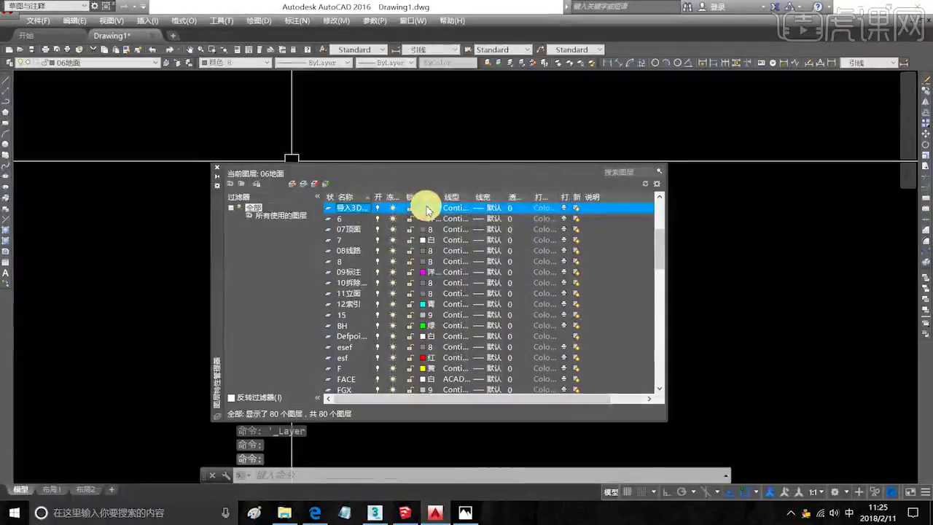
Set the colour of layer 导入3D01 to red and close the layer manager.
{"action": "left_click", "coordinate": [428, 210]}
{"action": "left_click", "coordinate": [364, 280]}
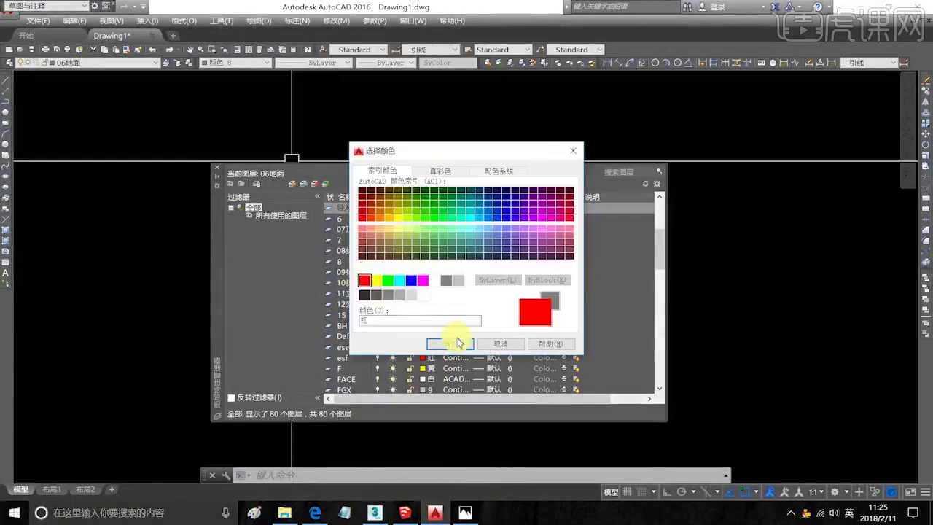
{"action": "left_click", "coordinate": [450, 343]}
{"action": "left_click", "coordinate": [217, 172]}
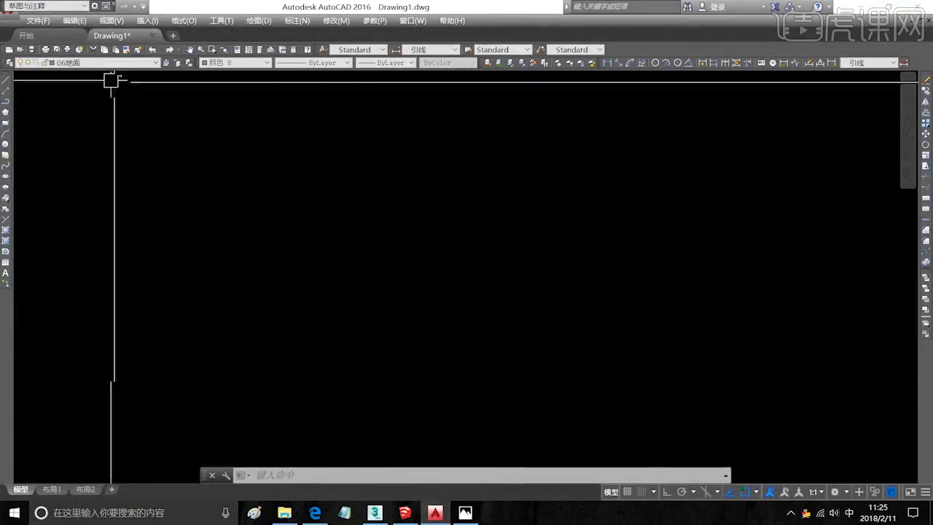
Make 导入3D01 the current layer.
{"action": "left_click", "coordinate": [83, 61]}
{"action": "scroll", "coordinate": [121, 124], "scroll_direction": "up", "scroll_amount": 2}
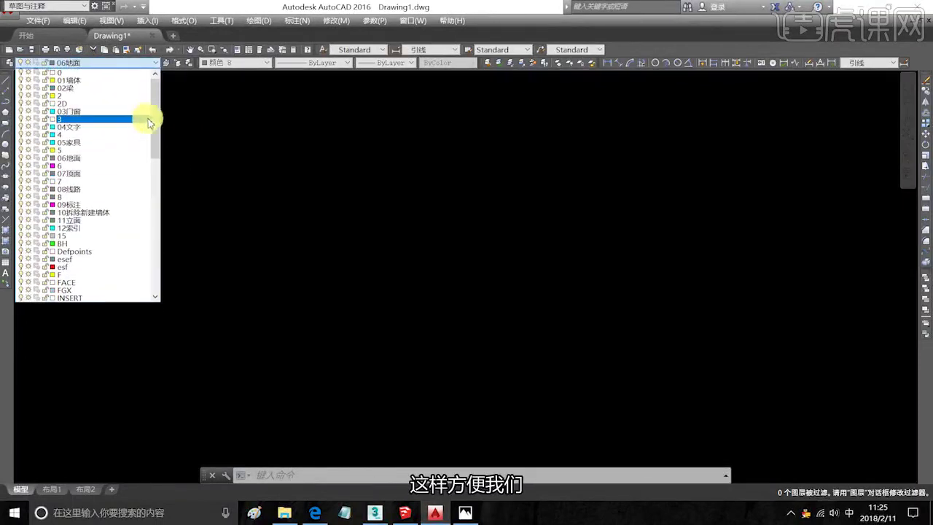
{"action": "left_click_drag", "start_coordinate": [156, 89], "coordinate": [152, 244]}
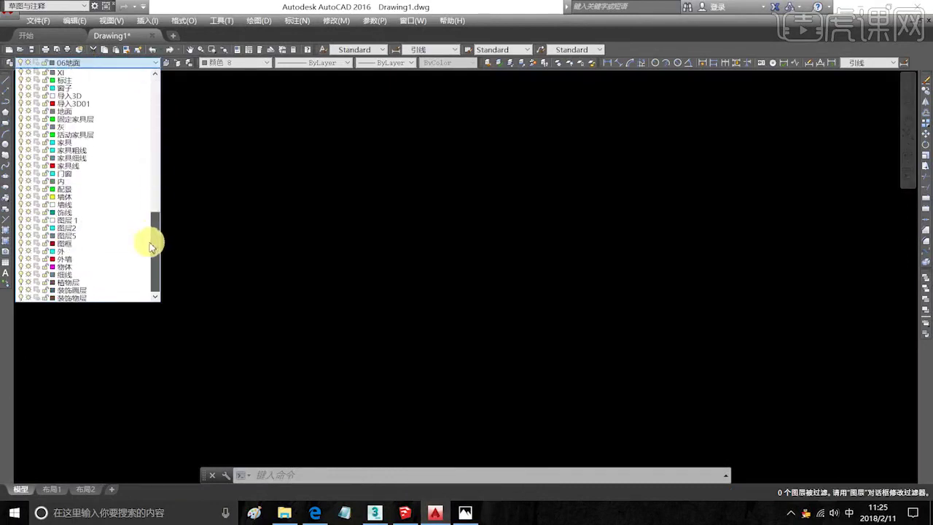
{"action": "left_click", "coordinate": [84, 105]}
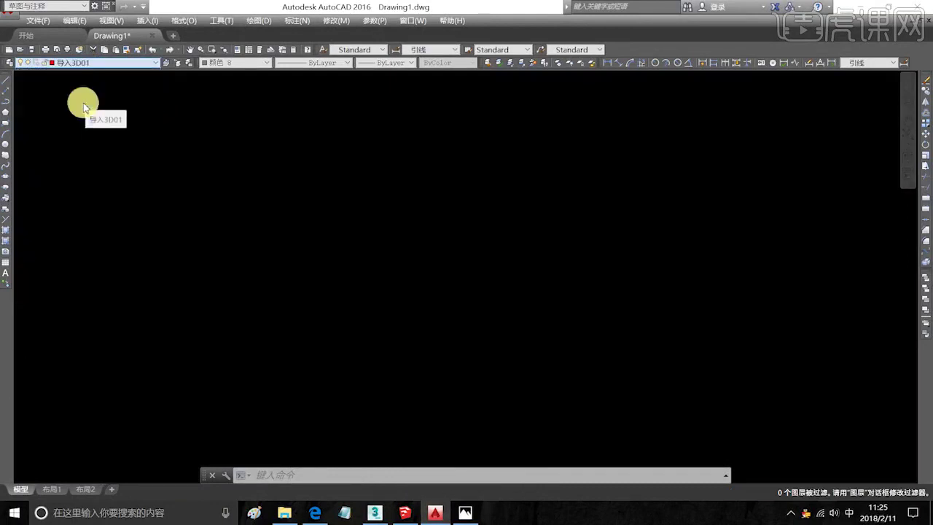
Set the current object colour to ByLayer.
{"action": "left_click", "coordinate": [232, 66]}
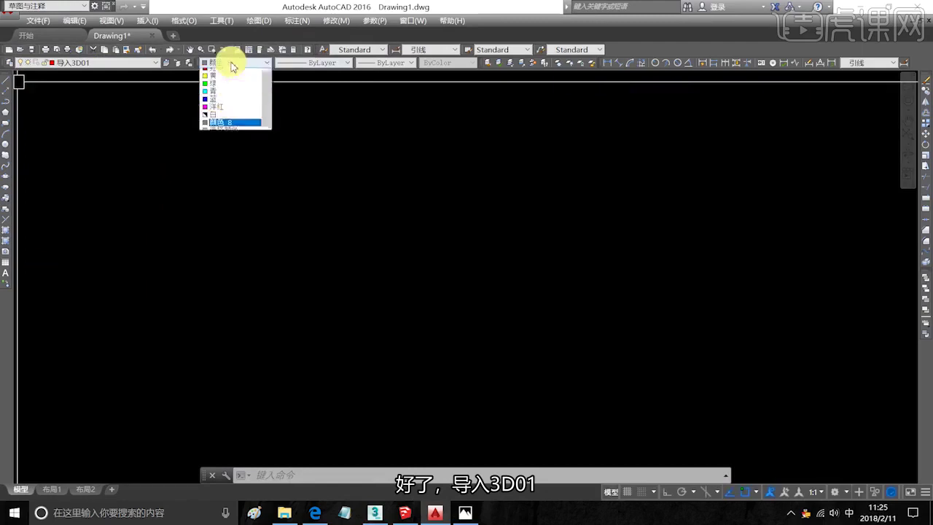
{"action": "left_click", "coordinate": [227, 70]}
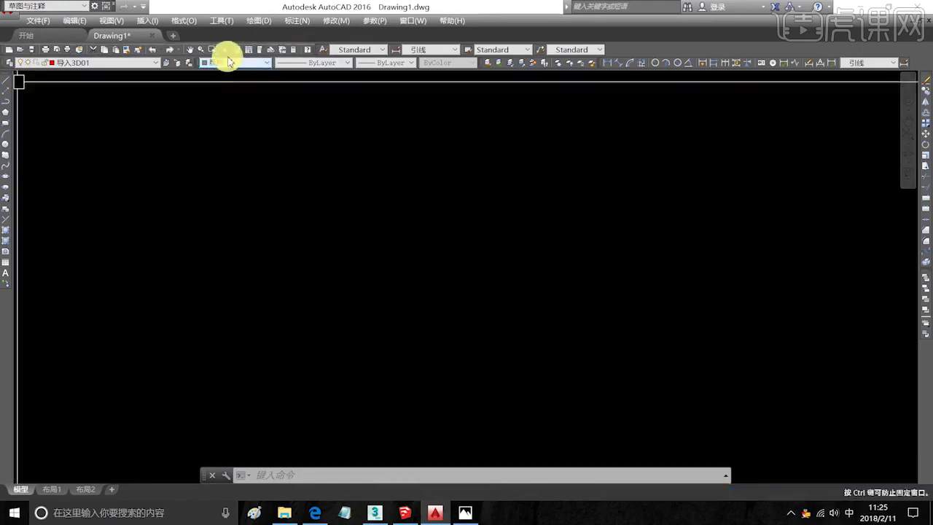
{"action": "left_click", "coordinate": [226, 63]}
{"action": "left_click", "coordinate": [229, 77]}
{"action": "left_click", "coordinate": [226, 63]}
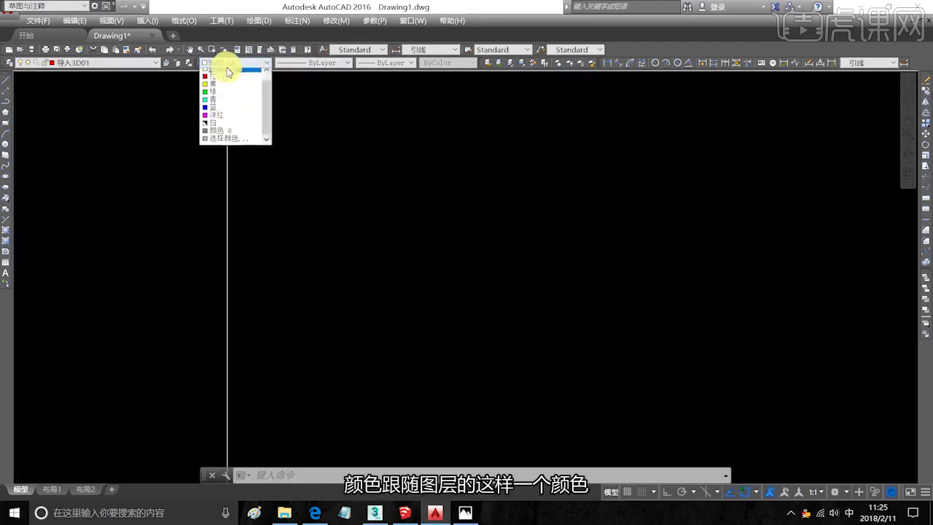
{"action": "left_click", "coordinate": [233, 70]}
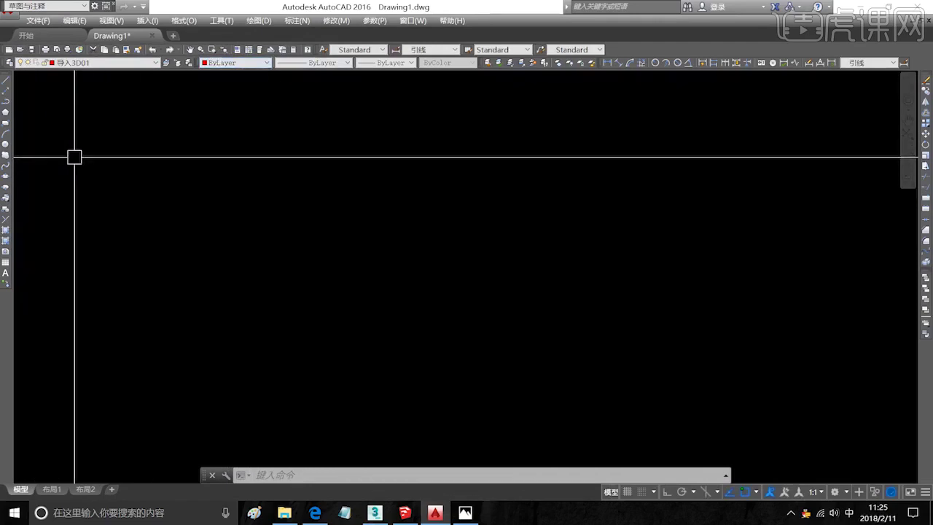
Start a polyline with ortho mode on and draw its first segment 2310 straight down.
{"action": "key", "text": "Escape"}
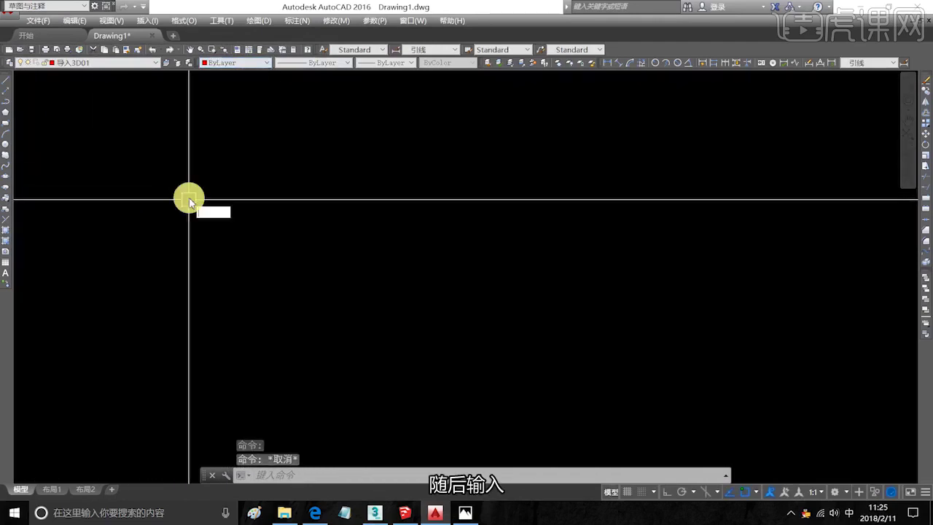
{"action": "type", "text": "p"}
{"action": "key", "text": "BackSpace"}
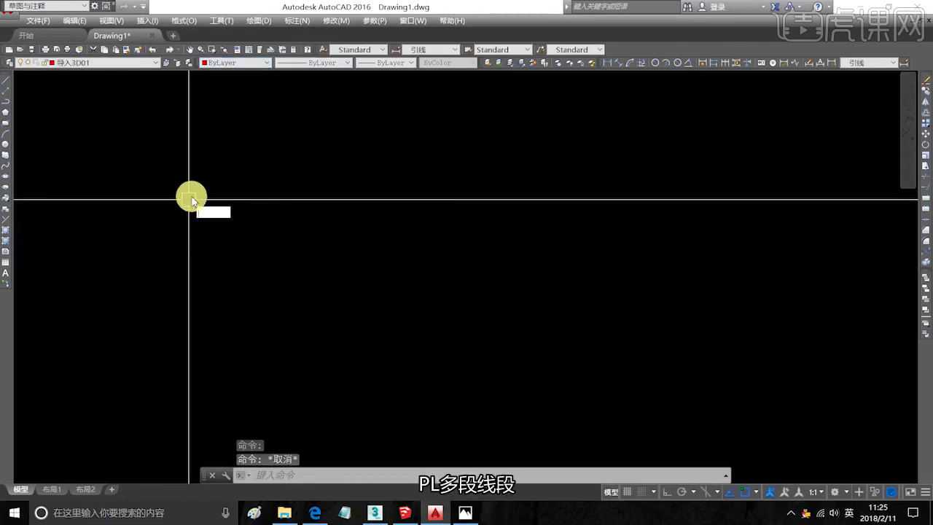
{"action": "key", "text": "Return"}
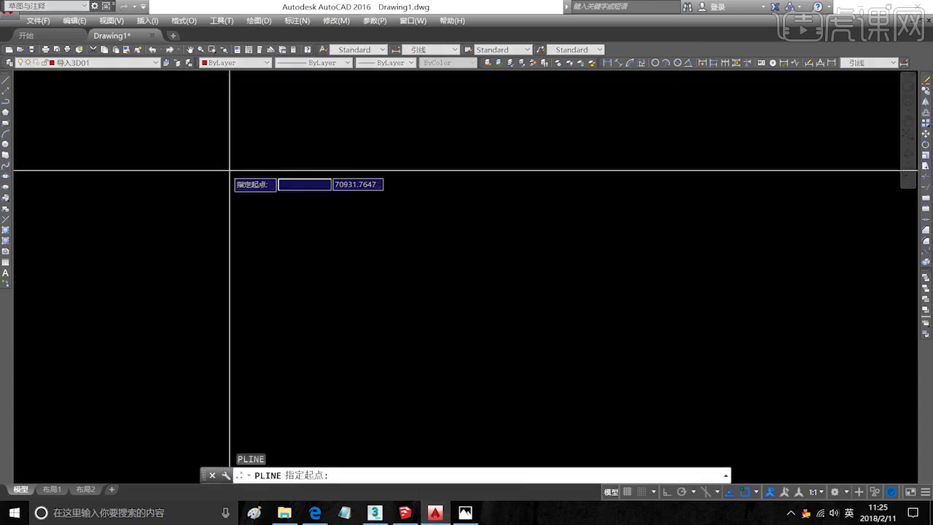
{"action": "left_click", "coordinate": [293, 175]}
{"action": "key", "text": "F8"}
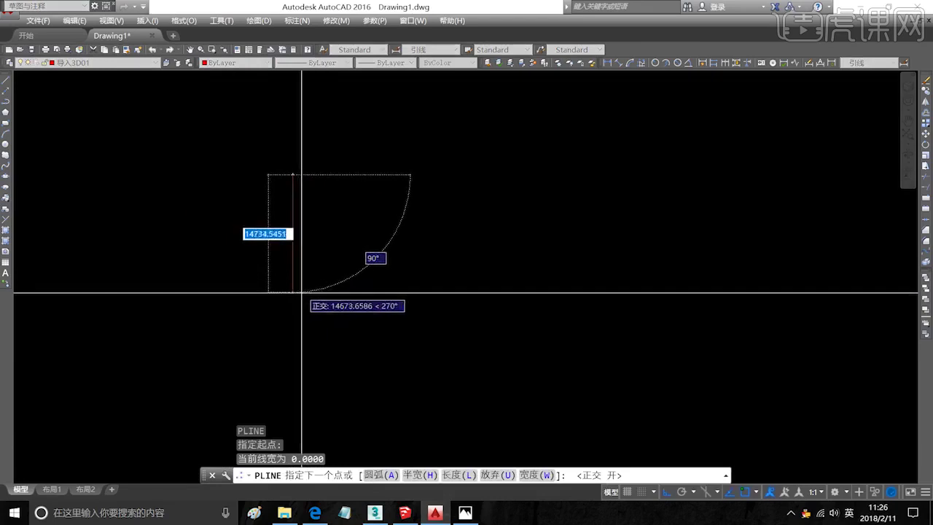
{"action": "type", "text": "23"}
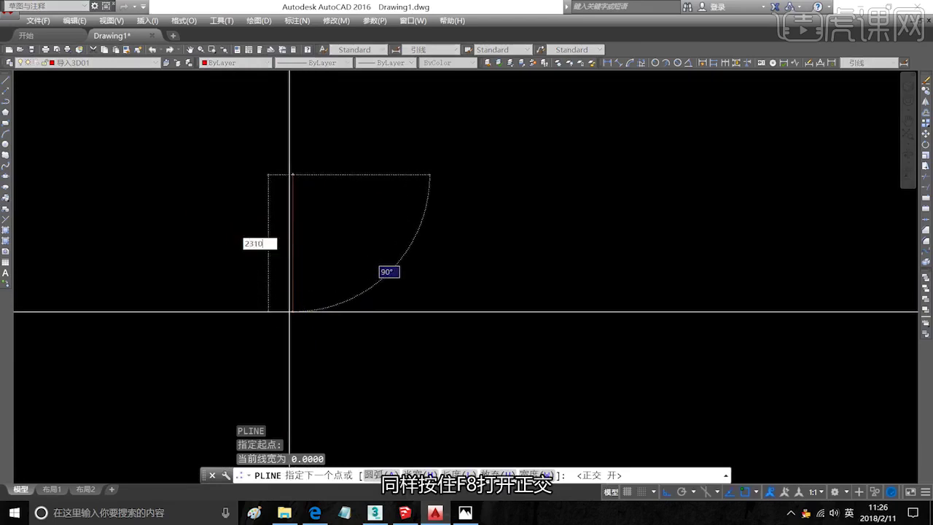
{"action": "type", "text": "10"}
{"action": "key", "text": "Return"}
Continue the polyline with a horizontal segment of 1318 to the right.
{"action": "scroll", "coordinate": [292, 314], "scroll_direction": "up", "scroll_amount": 3}
{"action": "scroll", "coordinate": [323, 197], "scroll_direction": "up", "scroll_amount": 2}
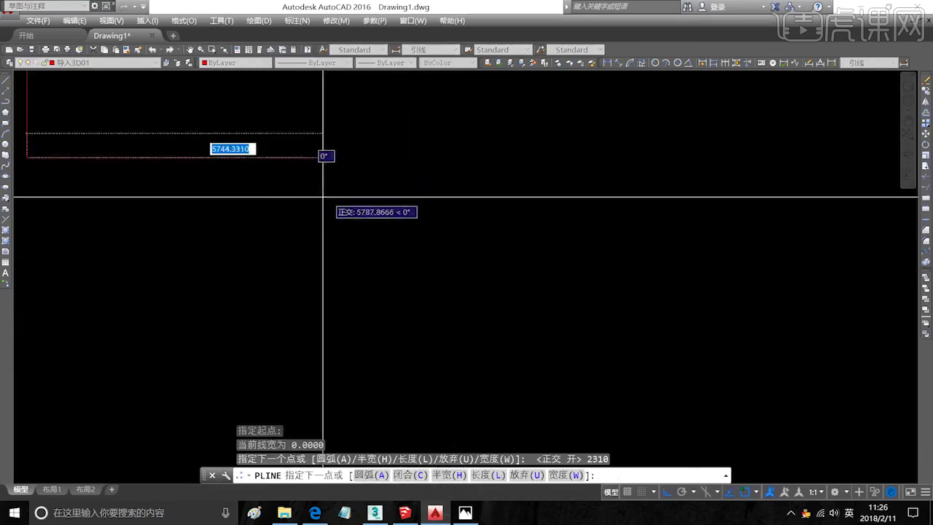
{"action": "scroll", "coordinate": [212, 157], "scroll_direction": "up", "scroll_amount": 1}
{"action": "middle_click_drag", "start_coordinate": [212, 157], "coordinate": [486, 281]}
{"action": "middle_click_drag", "start_coordinate": [346, 241], "coordinate": [401, 260]}
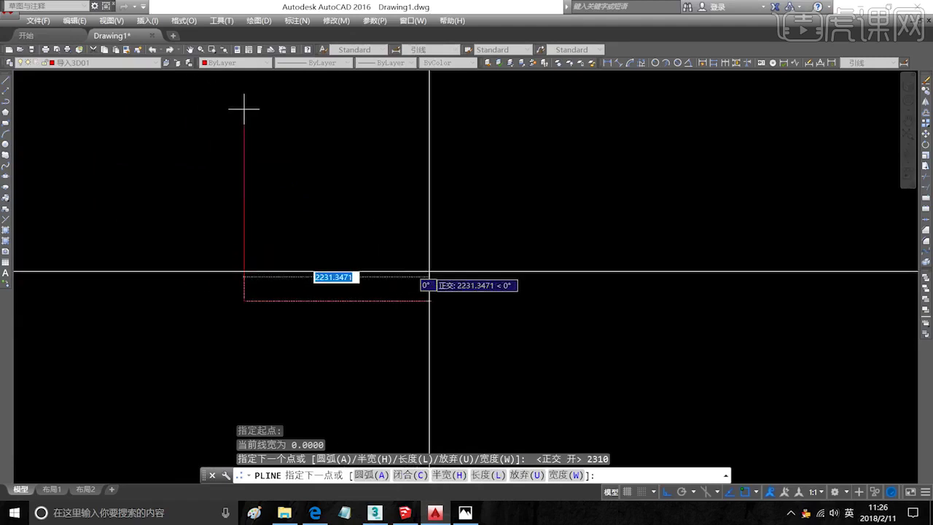
{"action": "type", "text": "13"}
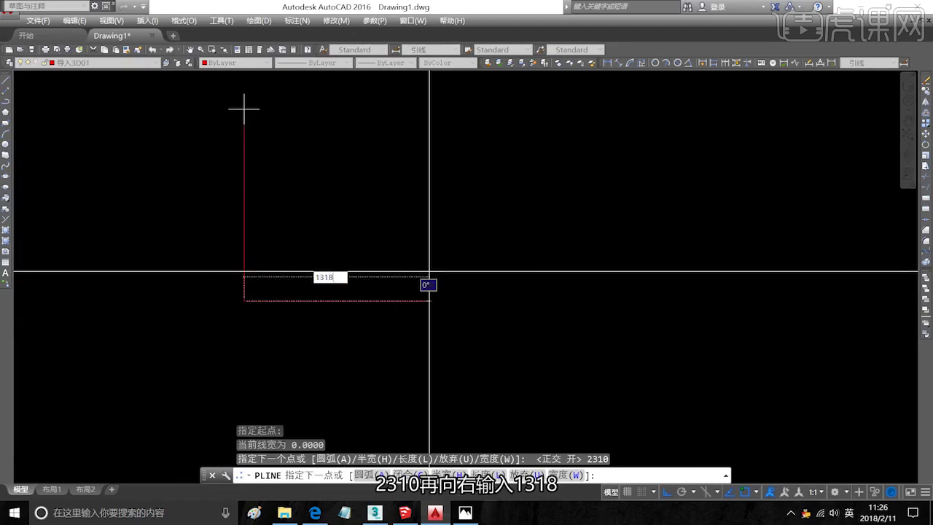
{"action": "type", "text": "18"}
{"action": "key", "text": "Return"}
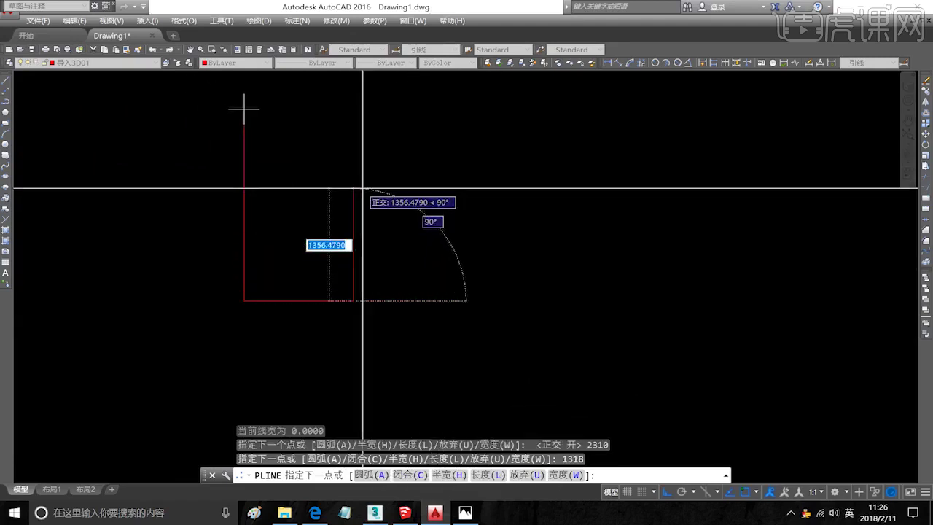
Continue the polyline 270 up and 397 right, and end it with a vertical segment running above the height of the start point.
{"action": "type", "text": "270"}
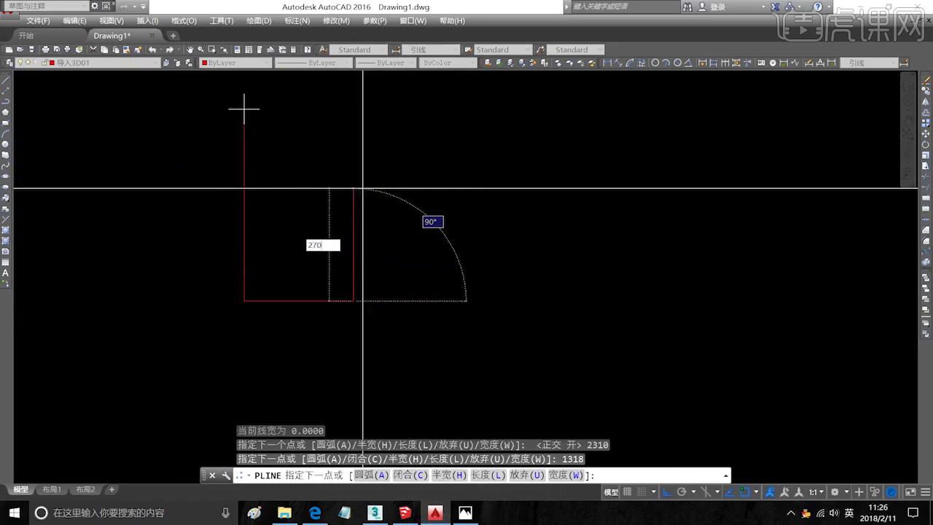
{"action": "key", "text": "Return"}
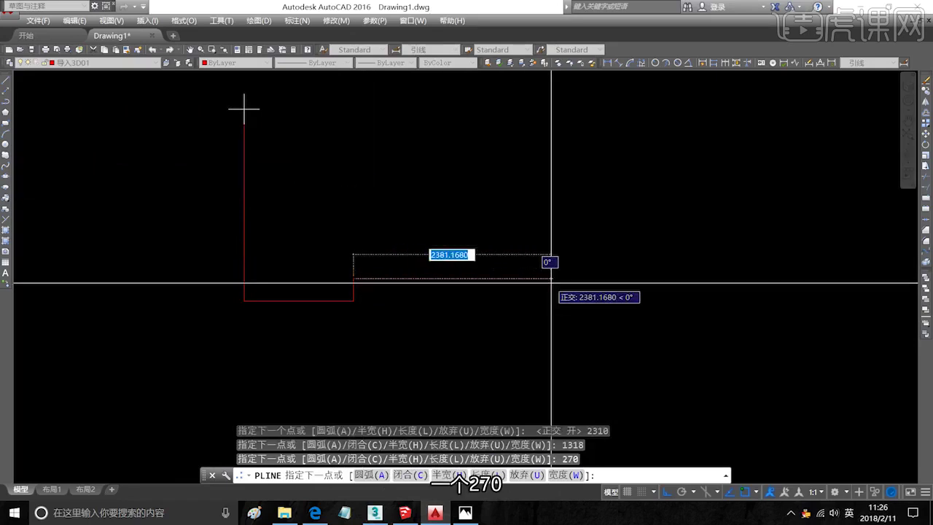
{"action": "type", "text": "397"}
{"action": "key", "text": "Return"}
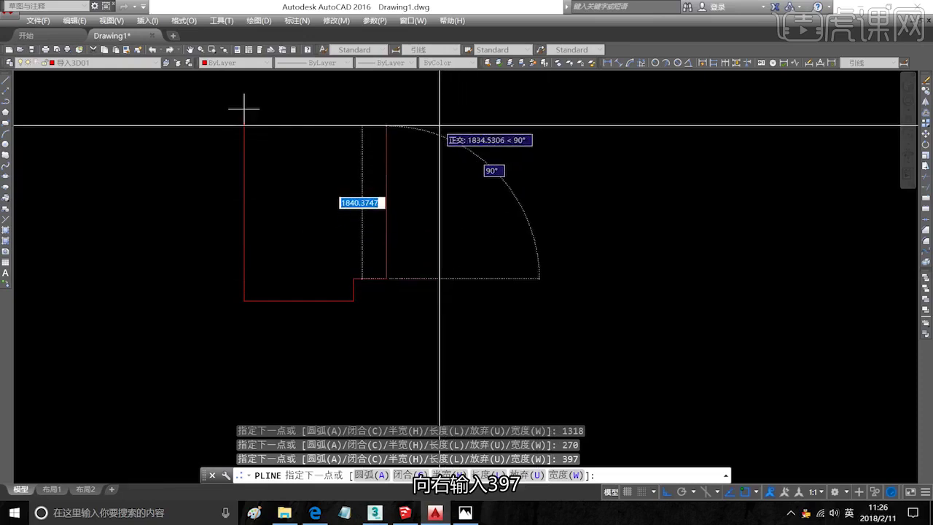
{"action": "left_click", "coordinate": [361, 90]}
{"action": "key", "text": "Escape"}
Draw a horizontal polyline from the outline's open upper-left corner to the right, past the right-hand vertical line.
{"action": "key", "text": "space"}
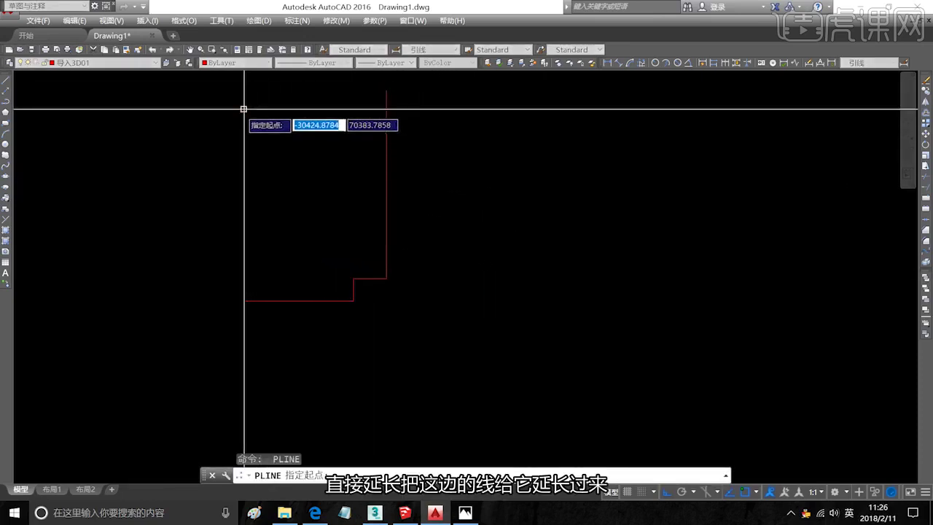
{"action": "left_click", "coordinate": [245, 105]}
{"action": "left_click", "coordinate": [433, 109]}
{"action": "key", "text": "Escape"}
Trim the two line ends overhanging at the outline's upper-right corner.
{"action": "middle_click_drag", "start_coordinate": [417, 154], "coordinate": [424, 222]}
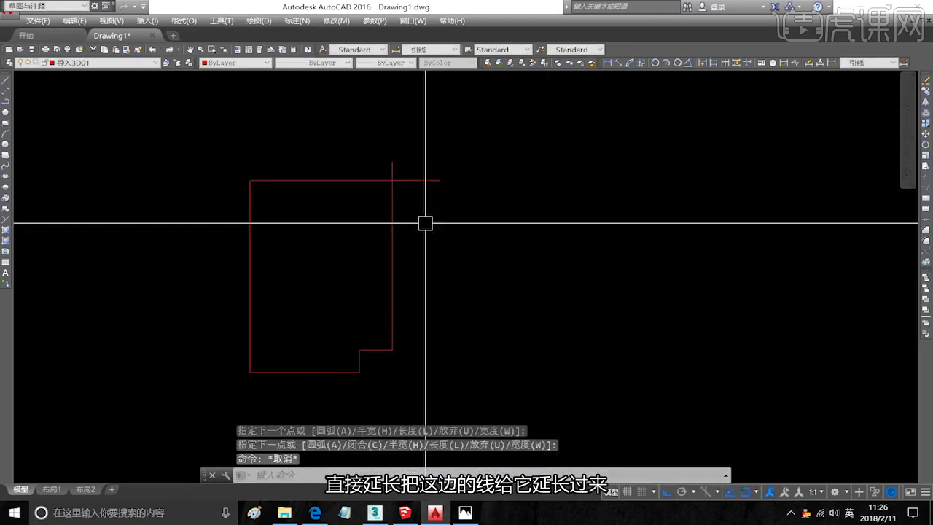
{"action": "type", "text": "tr"}
{"action": "key", "text": "space"}
{"action": "key", "text": "space"}
{"action": "left_click", "coordinate": [420, 171]}
{"action": "left_click", "coordinate": [419, 181]}
{"action": "left_click", "coordinate": [392, 166]}
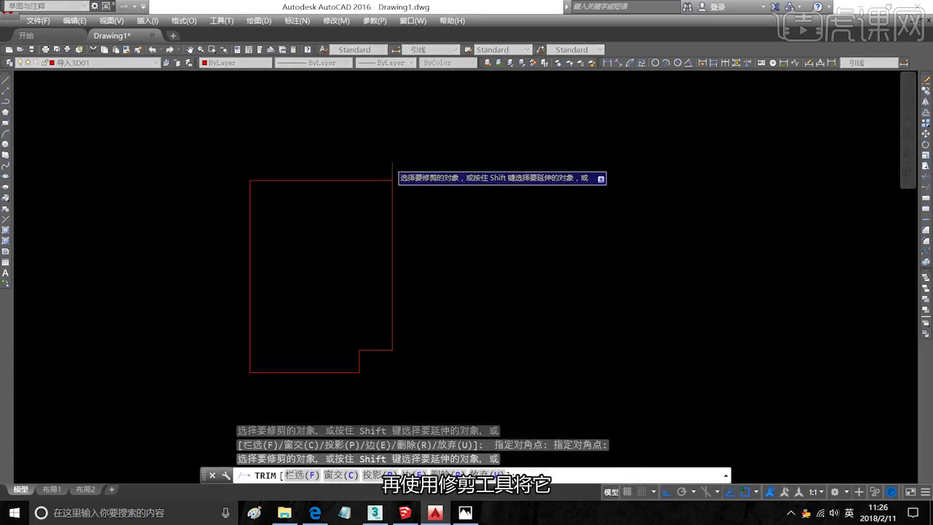
{"action": "key", "text": "Escape"}
{"action": "key", "text": "Escape"}
Trace the whole room outline corner by corner with one continuous polyline, starting and ending at the upper-right corner.
{"action": "middle_click_drag", "start_coordinate": [415, 212], "coordinate": [438, 204]}
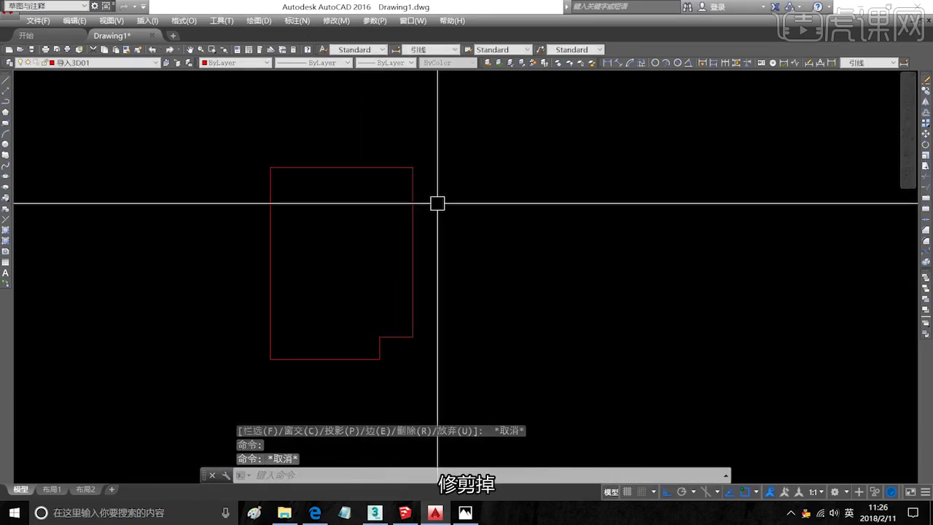
{"action": "type", "text": "pl"}
{"action": "key", "text": "space"}
{"action": "left_click", "coordinate": [412, 167]}
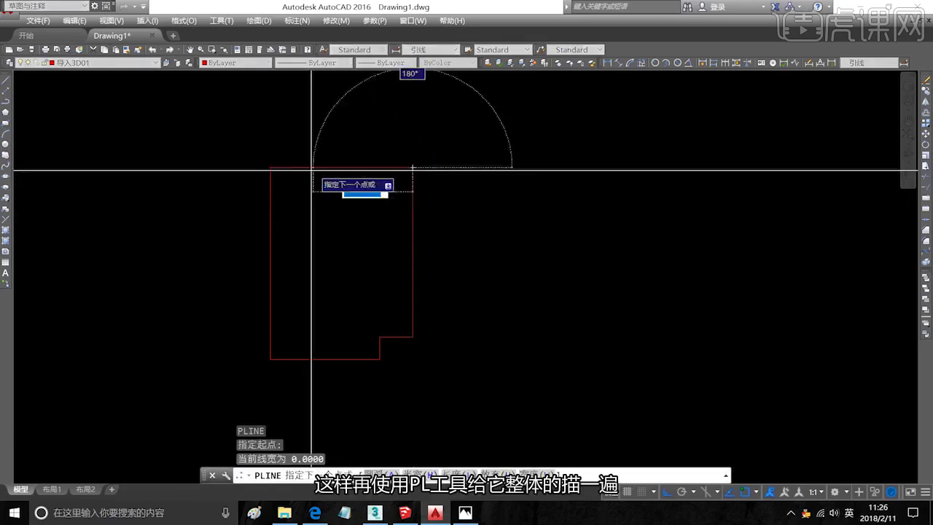
{"action": "left_click", "coordinate": [270, 167]}
{"action": "left_click", "coordinate": [270, 359]}
{"action": "left_click", "coordinate": [380, 342]}
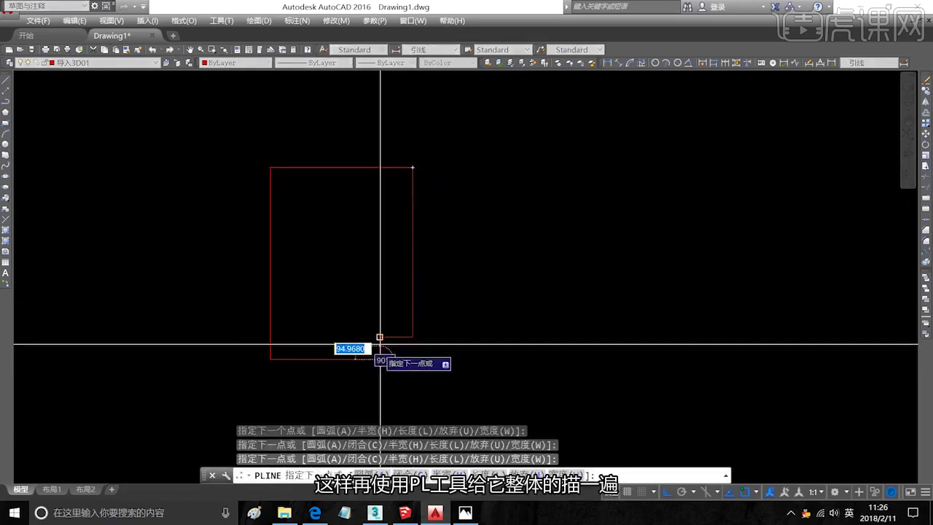
{"action": "left_click", "coordinate": [379, 337]}
{"action": "left_click", "coordinate": [413, 337]}
{"action": "left_click", "coordinate": [412, 168]}
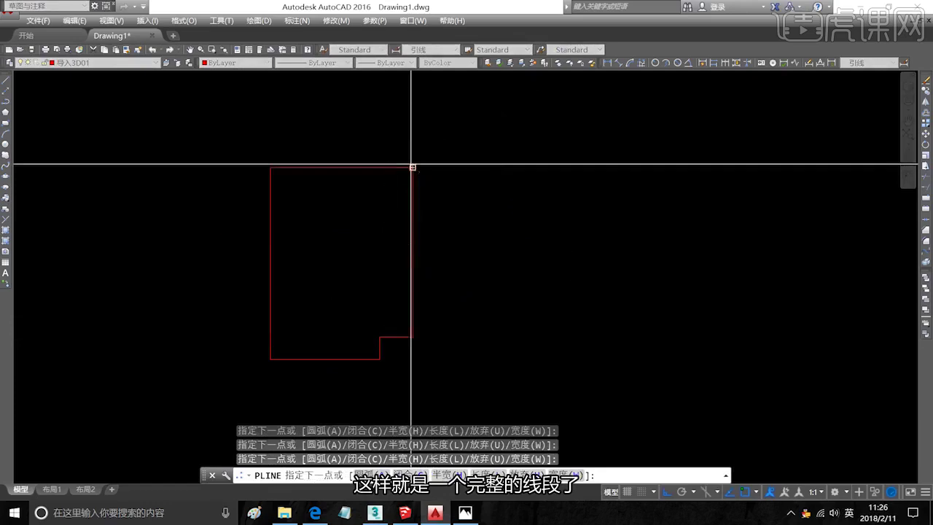
{"action": "key", "text": "space"}
Move the traced polyline to the right, clear of the original outline.
{"action": "type", "text": "m"}
{"action": "key", "text": "space"}
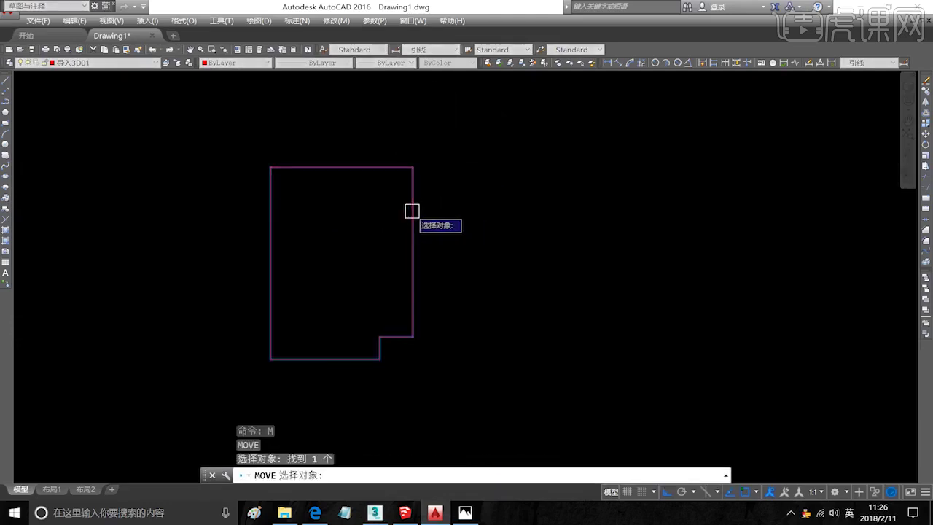
{"action": "left_click", "coordinate": [412, 211]}
{"action": "key", "text": "space"}
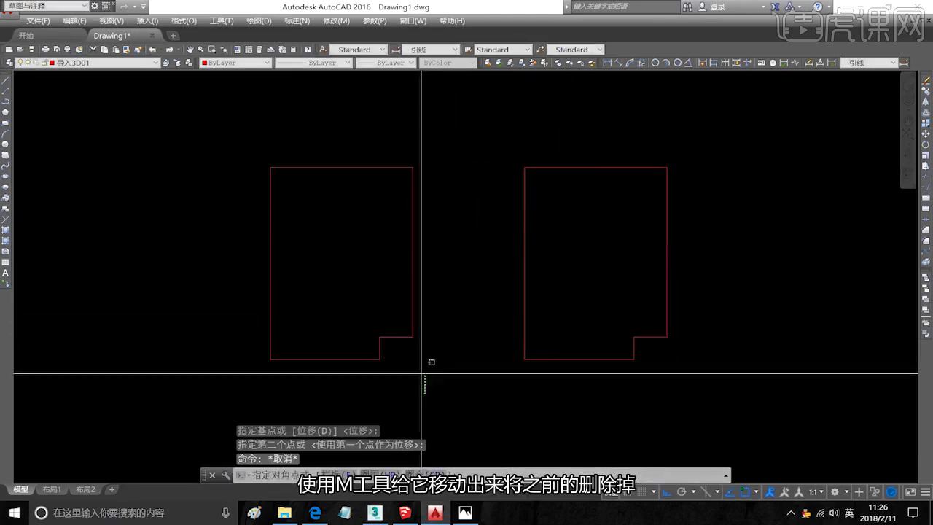
Delete the original outline pieces, keeping only the traced polyline.
{"action": "left_click", "coordinate": [427, 391]}
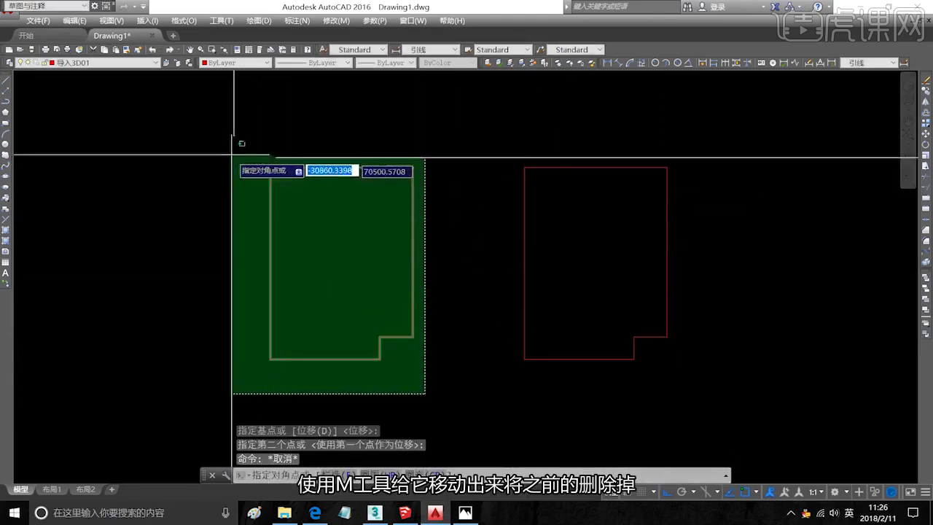
{"action": "left_click", "coordinate": [235, 151]}
{"action": "key", "text": "Delete"}
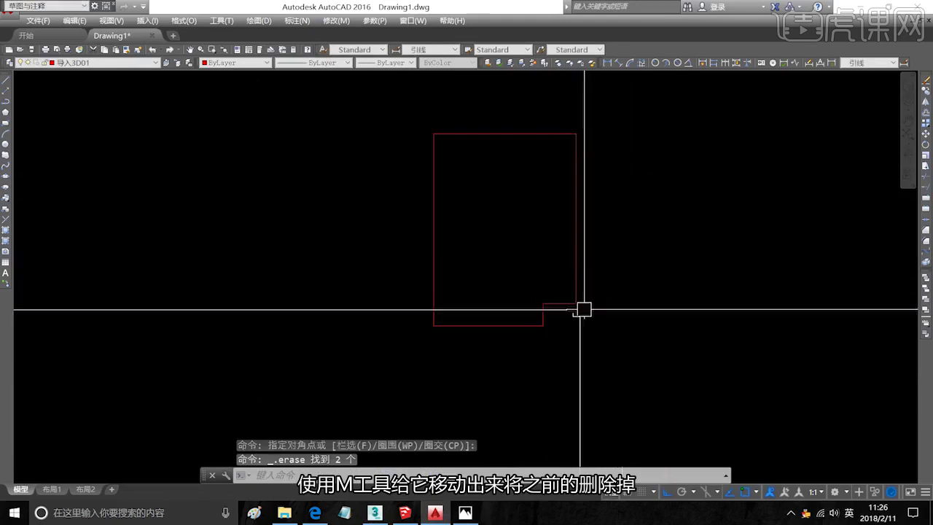
Select the remaining outline to check that it is a single polyline, and clear the selection.
{"action": "scroll", "coordinate": [588, 325], "scroll_direction": "up", "scroll_amount": 2}
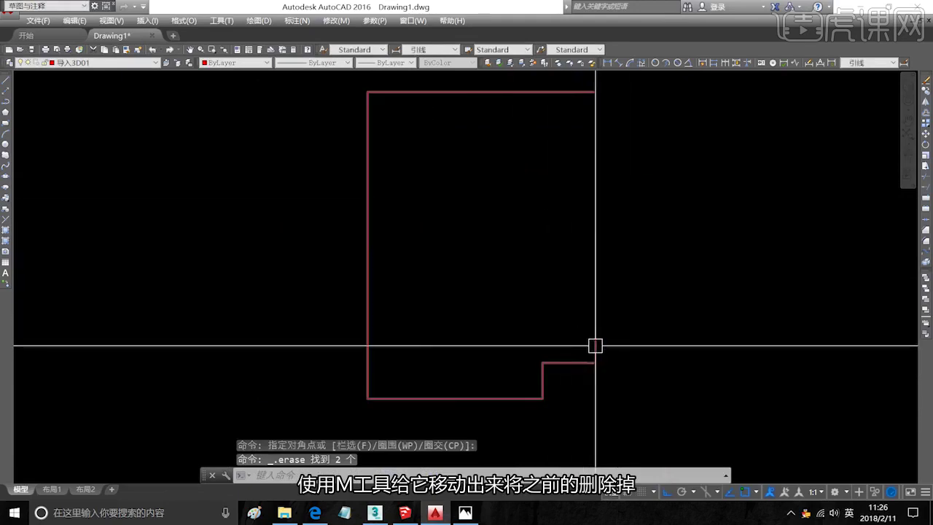
{"action": "left_click", "coordinate": [595, 344]}
{"action": "scroll", "coordinate": [528, 234], "scroll_direction": "down", "scroll_amount": 2}
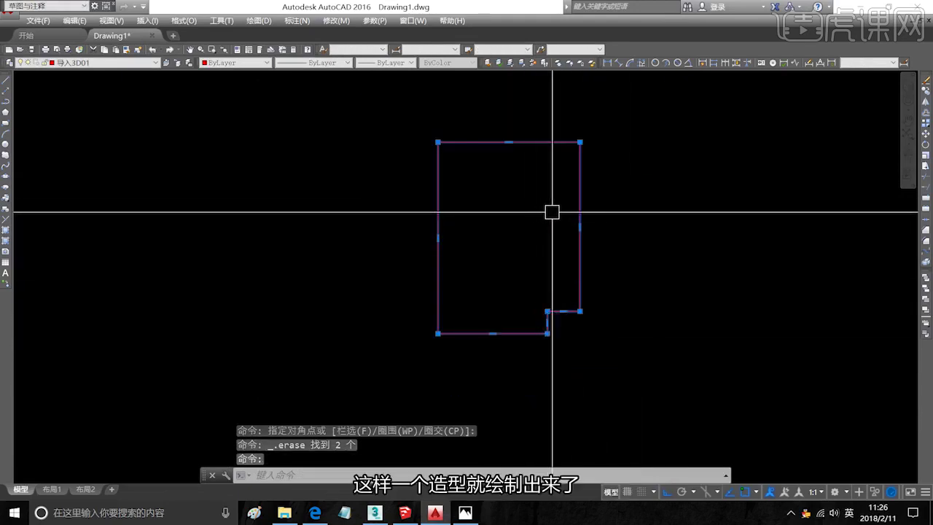
{"action": "key", "text": "Escape"}
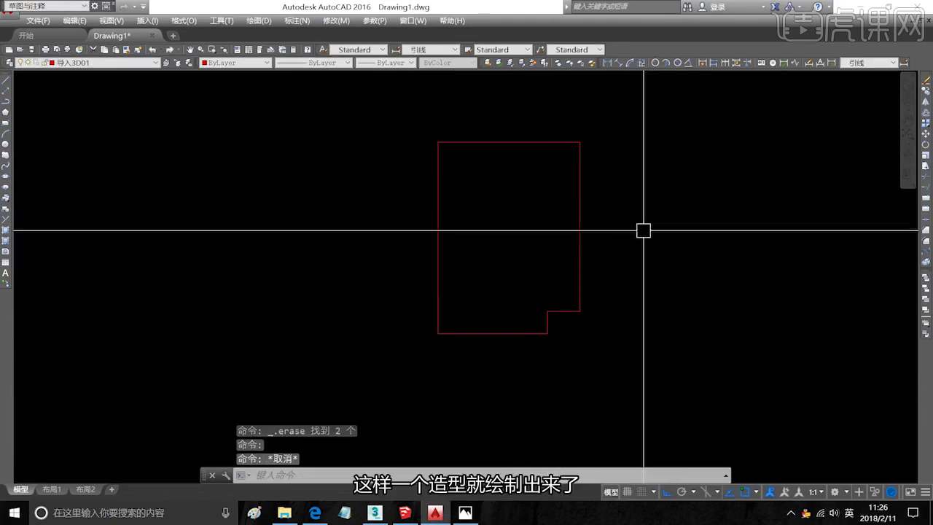
Save a copy of the drawing on the desktop as 001 in AutoCAD 2000/LT2000 DWG format.
{"action": "left_click", "coordinate": [7, 10]}
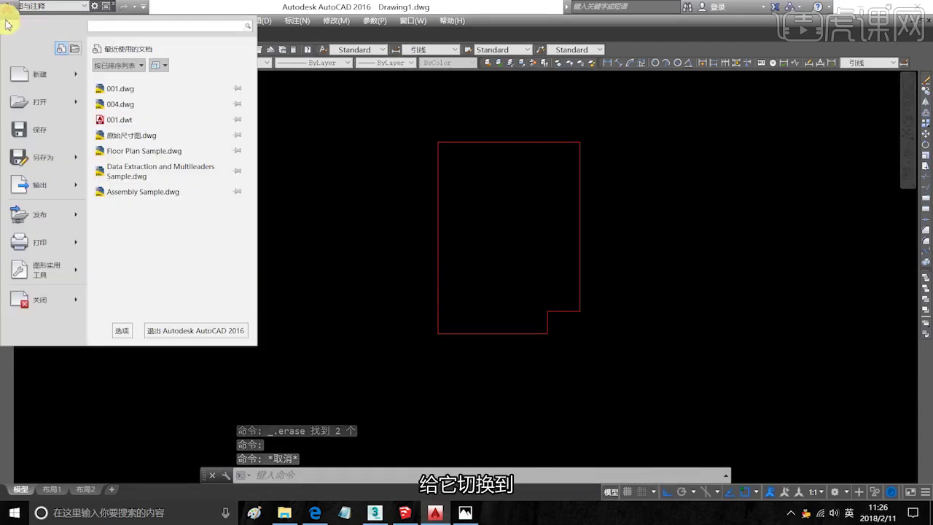
{"action": "left_click", "coordinate": [84, 162]}
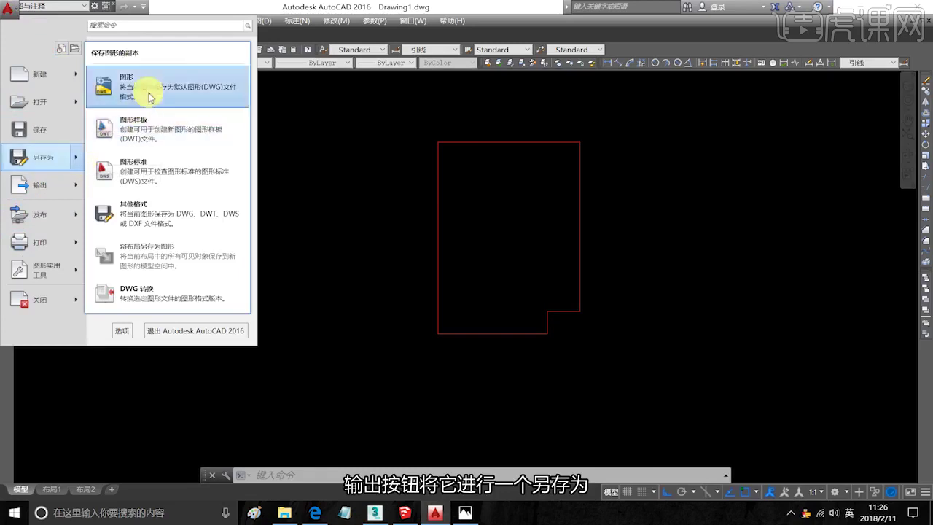
{"action": "left_click", "coordinate": [109, 84]}
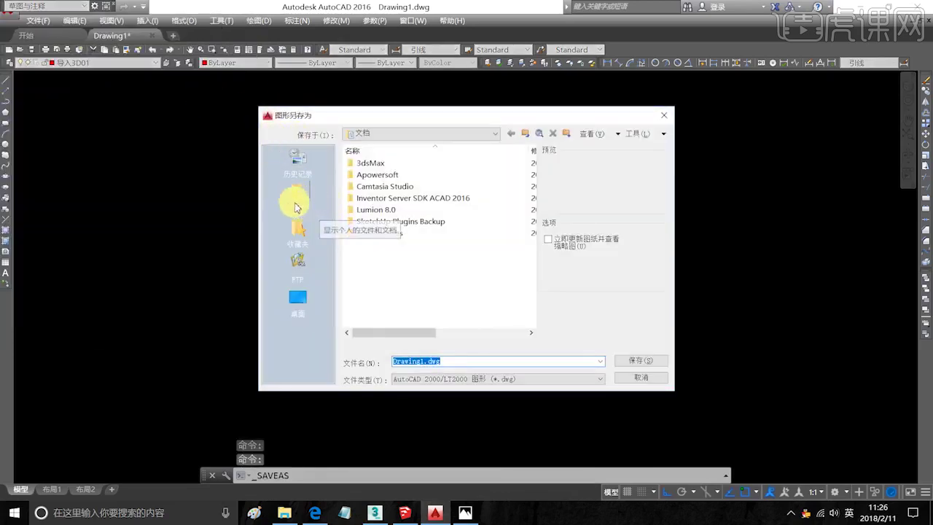
{"action": "left_click", "coordinate": [298, 297]}
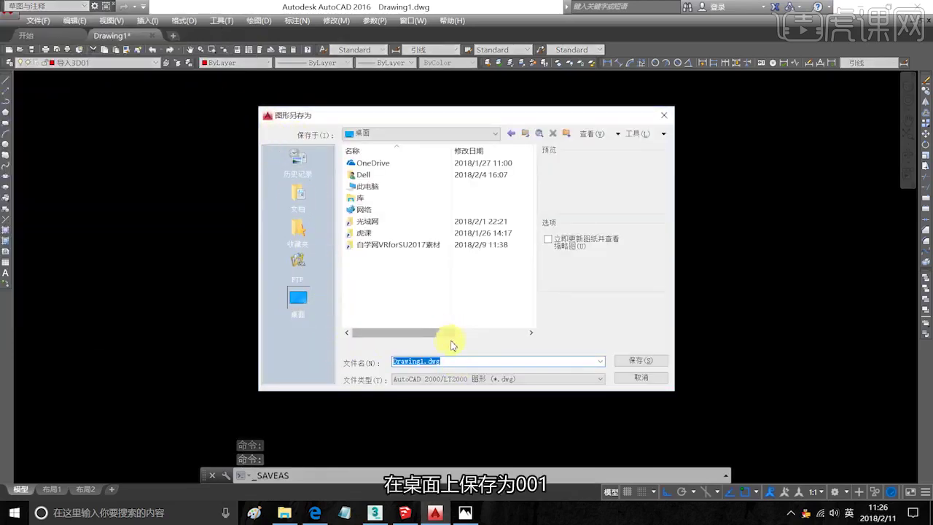
{"action": "left_click", "coordinate": [481, 378]}
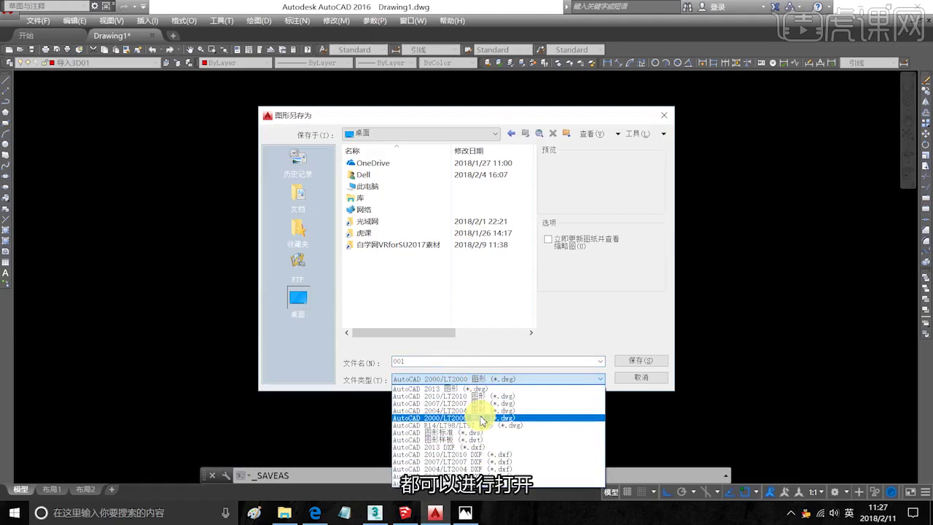
{"action": "left_click", "coordinate": [639, 364]}
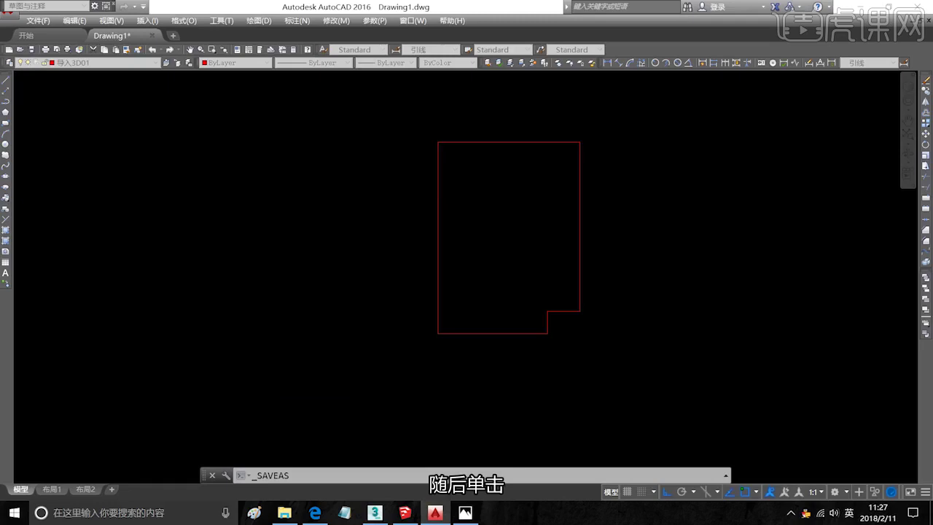
Switch to 3ds Max and hide the grid in the top, front, left and perspective viewports.
{"action": "left_click", "coordinate": [865, 11]}
{"action": "left_click", "coordinate": [375, 512]}
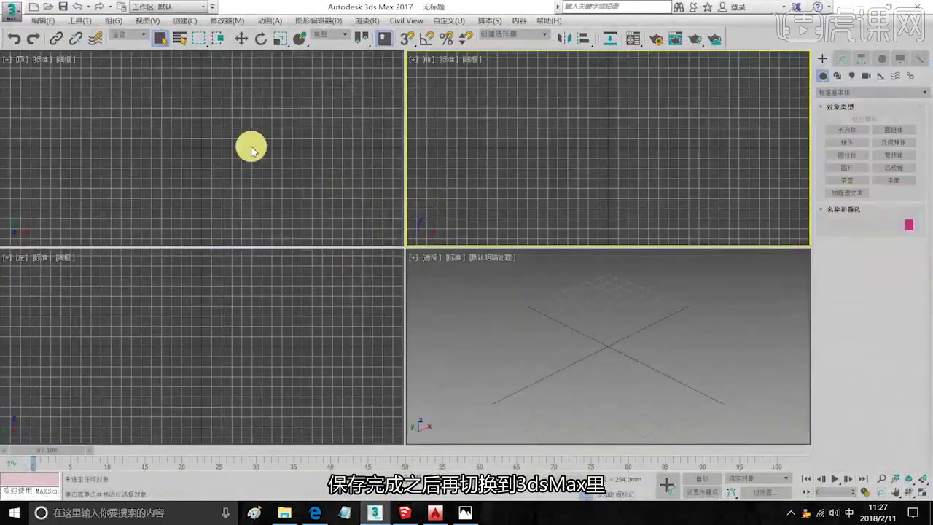
{"action": "left_click", "coordinate": [250, 153]}
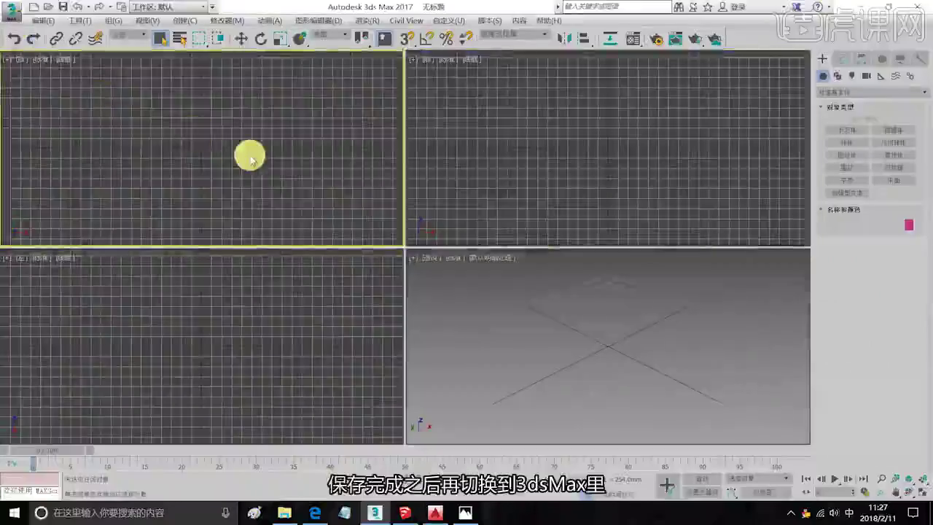
{"action": "key", "text": "g"}
{"action": "left_click", "coordinate": [474, 178]}
{"action": "key", "text": "g"}
{"action": "left_click", "coordinate": [333, 318]}
{"action": "key", "text": "g"}
{"action": "left_click", "coordinate": [482, 310]}
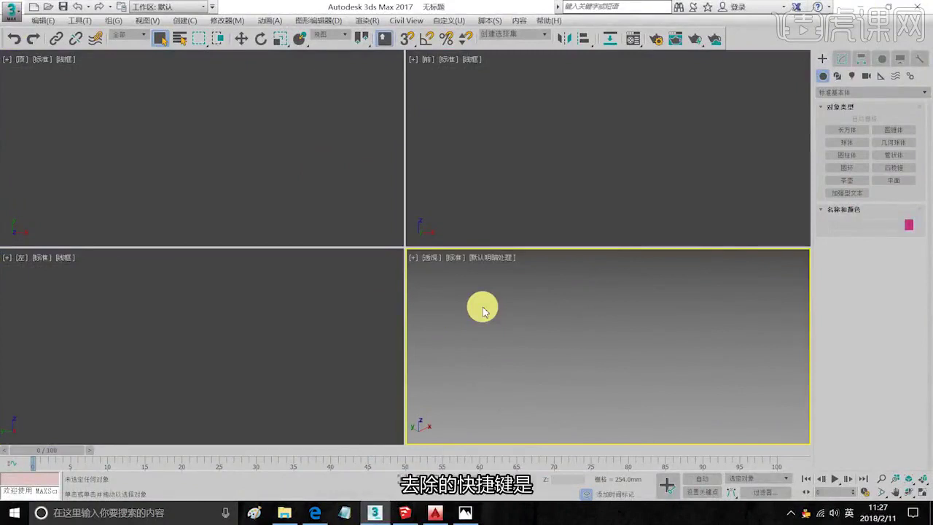
Start importing the 001 DWG file from the desktop and set its incoming file units to millimetres.
{"action": "left_click", "coordinate": [12, 8]}
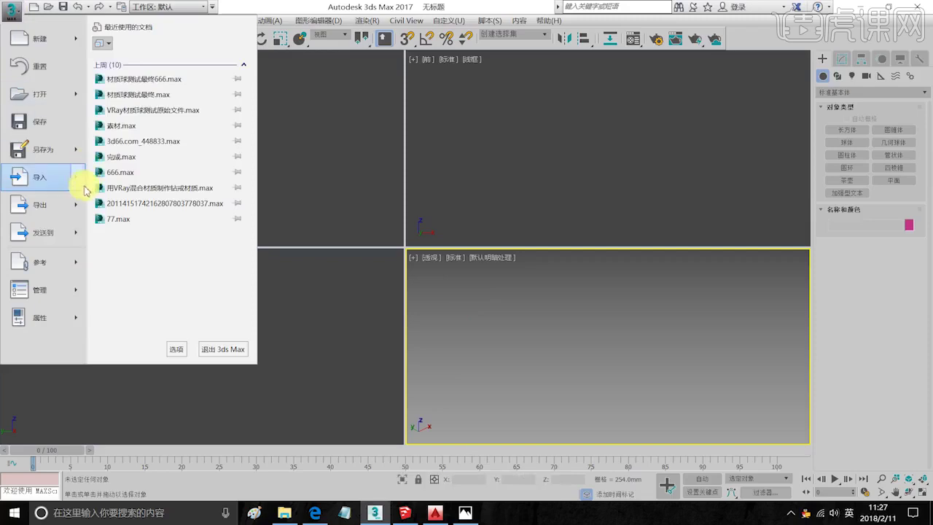
{"action": "mouse_move", "coordinate": [77, 183]}
{"action": "left_click", "coordinate": [139, 72]}
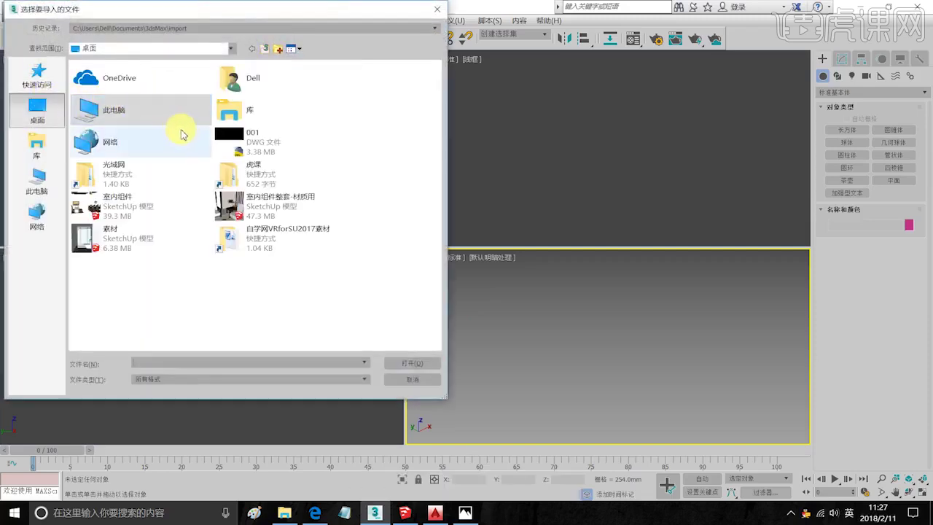
{"action": "left_click", "coordinate": [247, 142]}
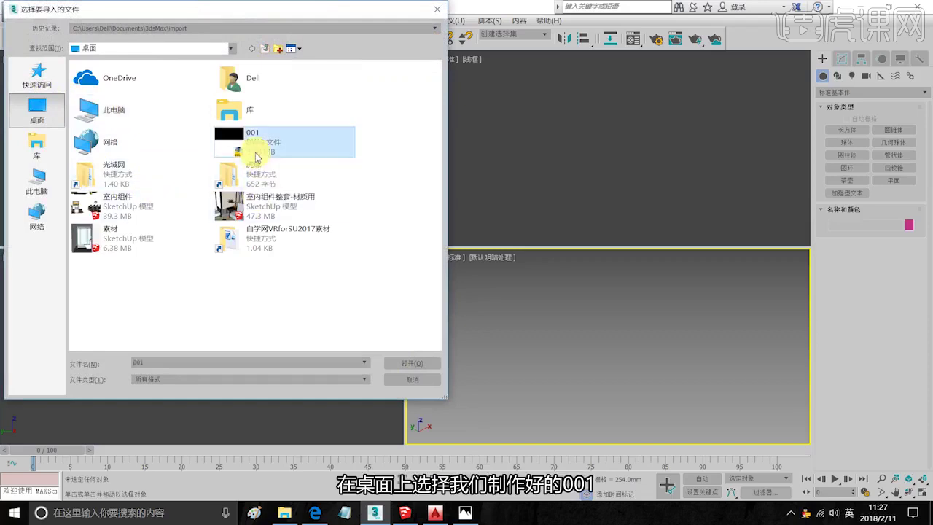
{"action": "left_click", "coordinate": [413, 364]}
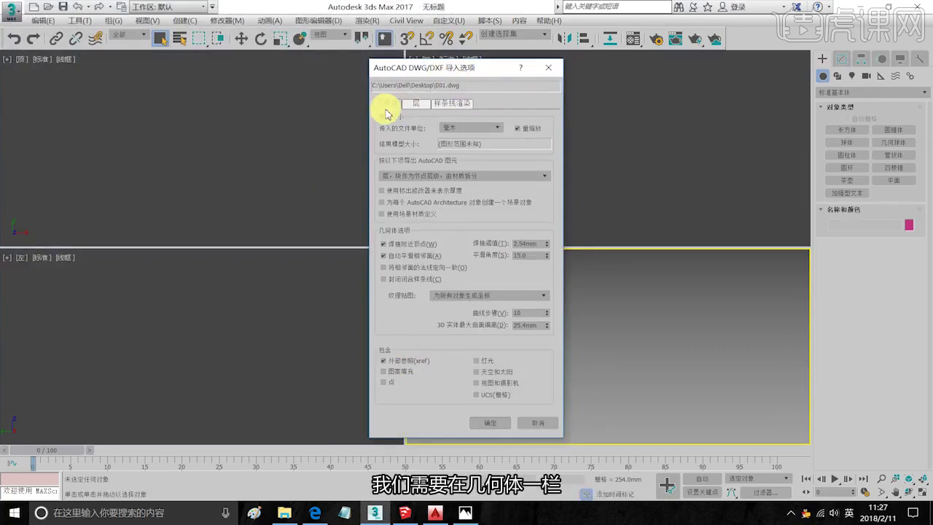
{"action": "left_click", "coordinate": [485, 133]}
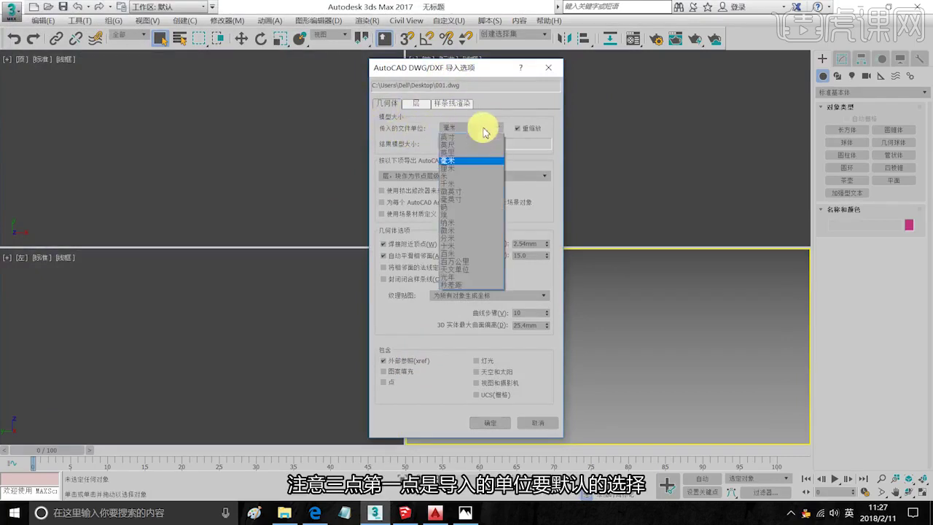
{"action": "left_click", "coordinate": [463, 161]}
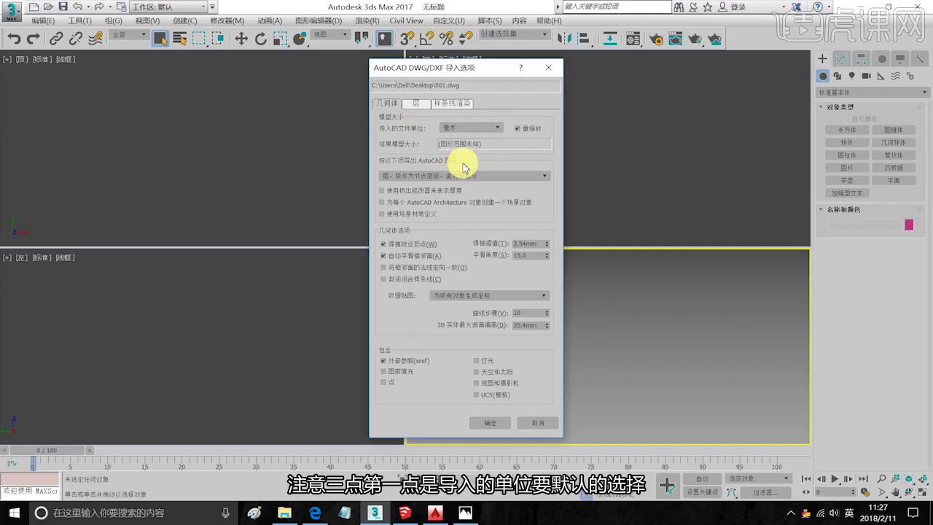
Switch to AutoCAD and confirm millimetres as the insertion scale unit in the drawing units settings.
{"action": "left_click", "coordinate": [436, 514]}
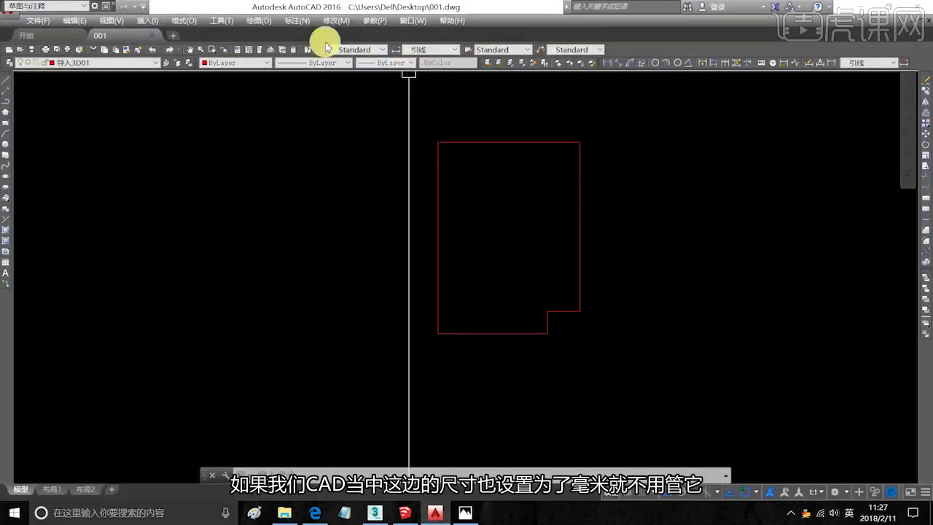
{"action": "left_click", "coordinate": [367, 20]}
{"action": "left_click", "coordinate": [367, 21]}
{"action": "left_click", "coordinate": [337, 21]}
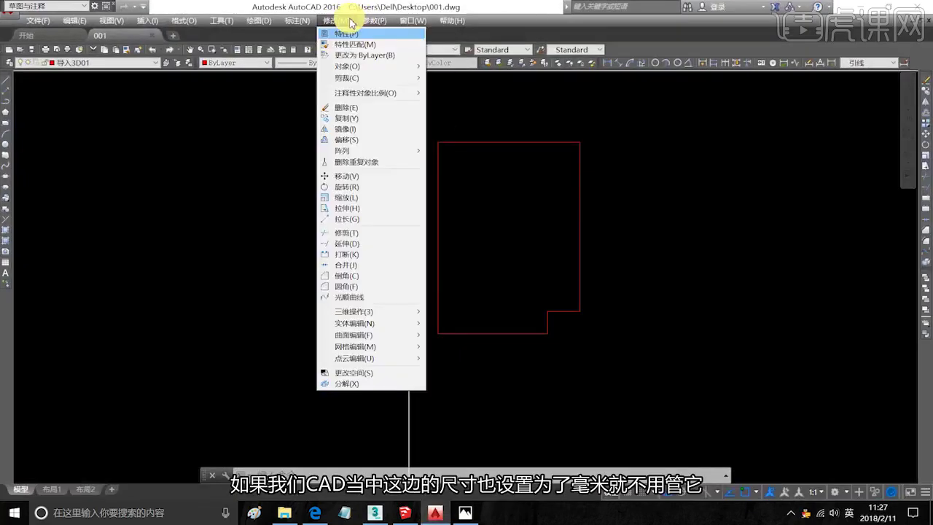
{"action": "mouse_move", "coordinate": [372, 22]}
{"action": "mouse_move", "coordinate": [401, 21]}
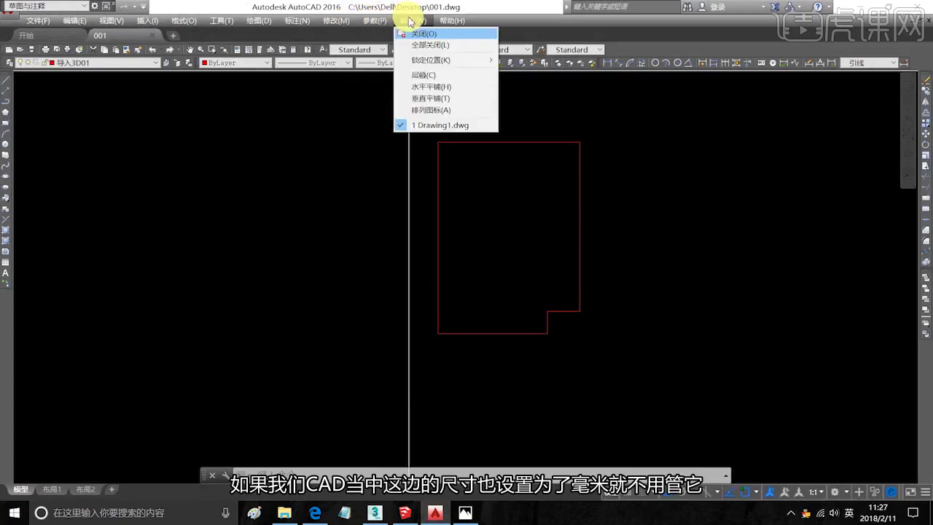
{"action": "mouse_move", "coordinate": [79, 24]}
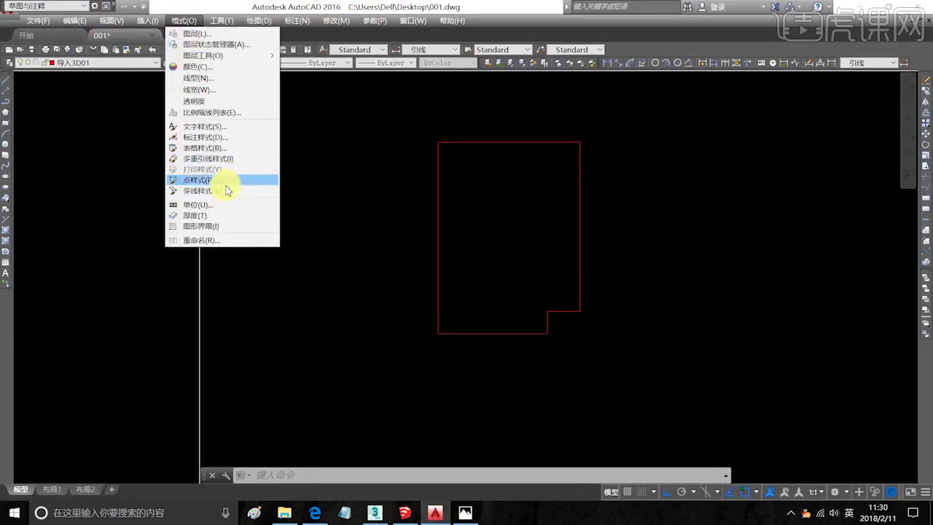
{"action": "left_click", "coordinate": [201, 207]}
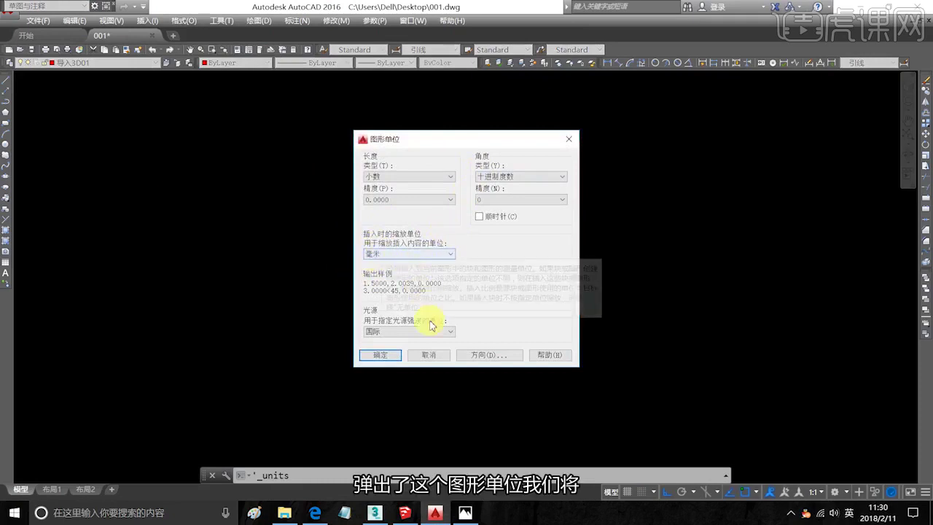
{"action": "left_click", "coordinate": [382, 355]}
Return to 3ds Max and complete the import with only the layer 导入3D01 included.
{"action": "left_click", "coordinate": [374, 510]}
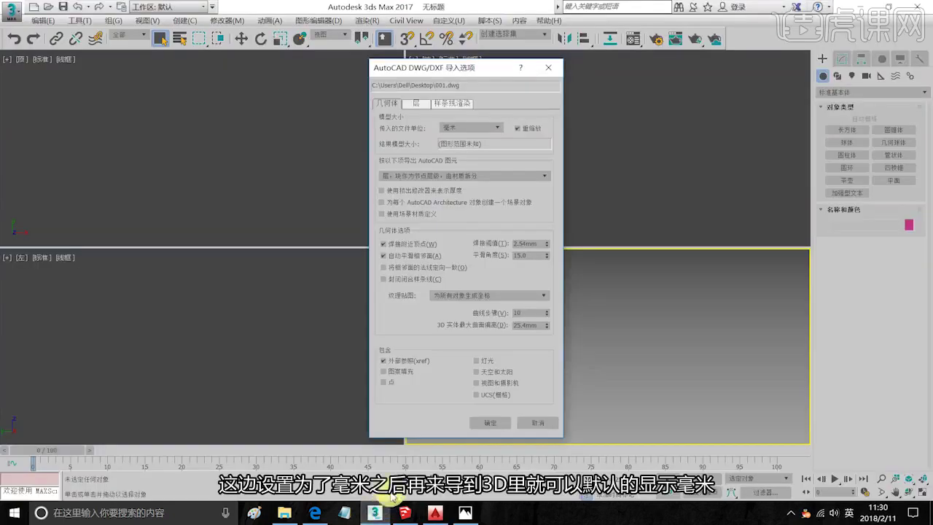
{"action": "left_click", "coordinate": [518, 127]}
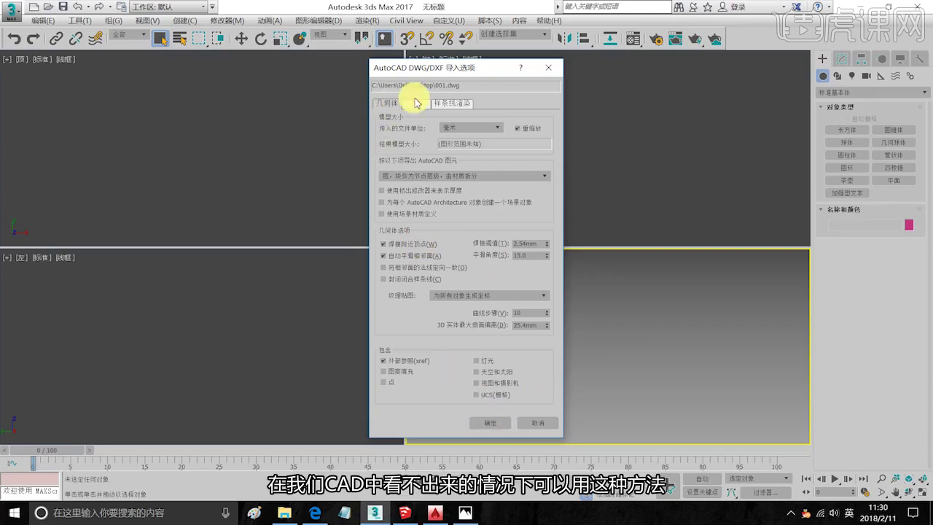
{"action": "left_click", "coordinate": [416, 103]}
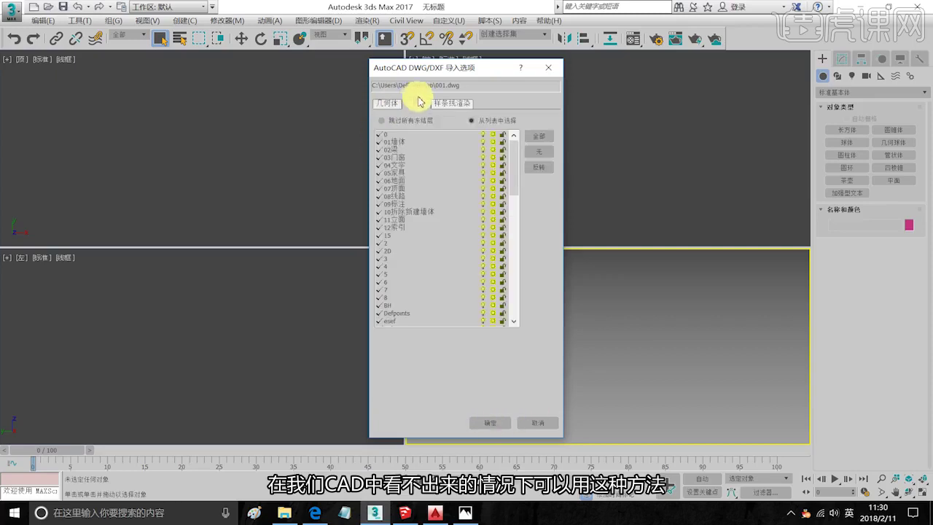
{"action": "left_click_drag", "start_coordinate": [519, 181], "coordinate": [397, 202]}
{"action": "left_click", "coordinate": [540, 154]}
{"action": "left_click", "coordinate": [398, 205]}
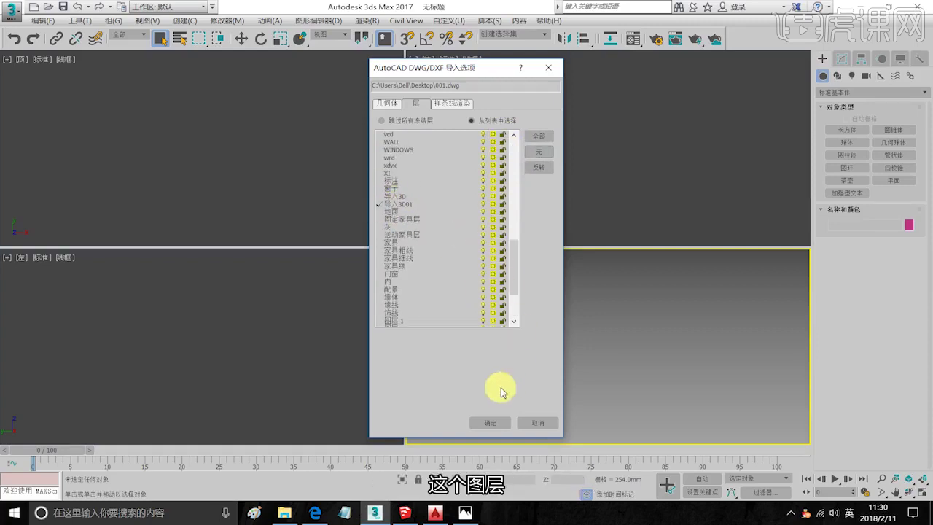
{"action": "left_click", "coordinate": [487, 423]}
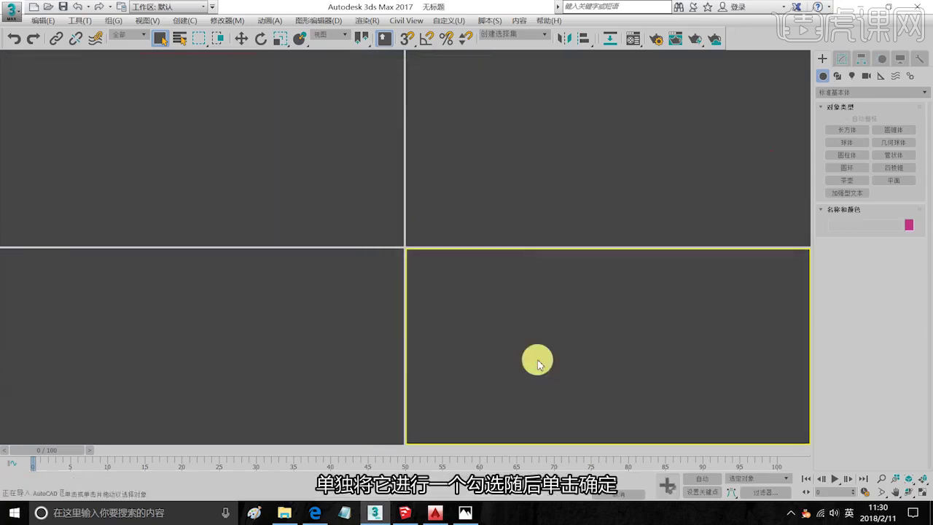
Move the imported outline to the origin in the maximized perspective view, setting its X and Y positions to 0 mm.
{"action": "key", "text": "alt+w"}
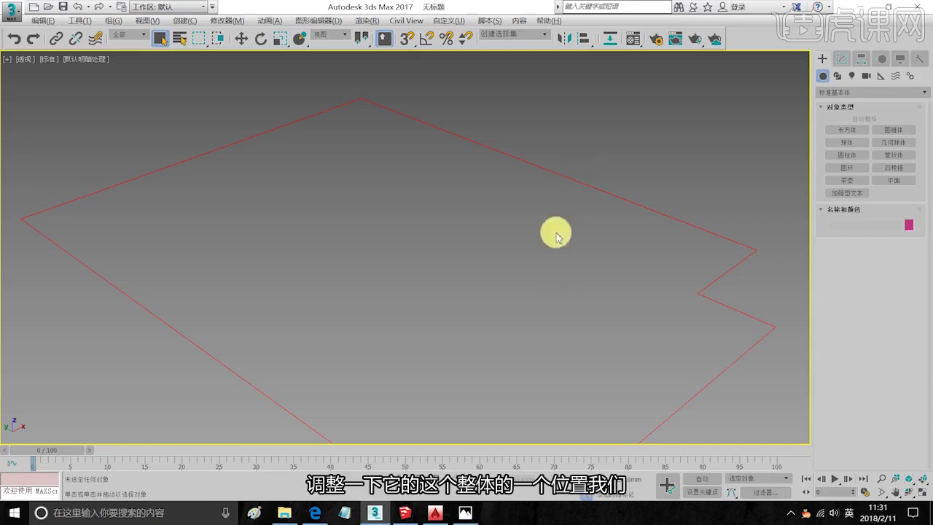
{"action": "left_click", "coordinate": [527, 161]}
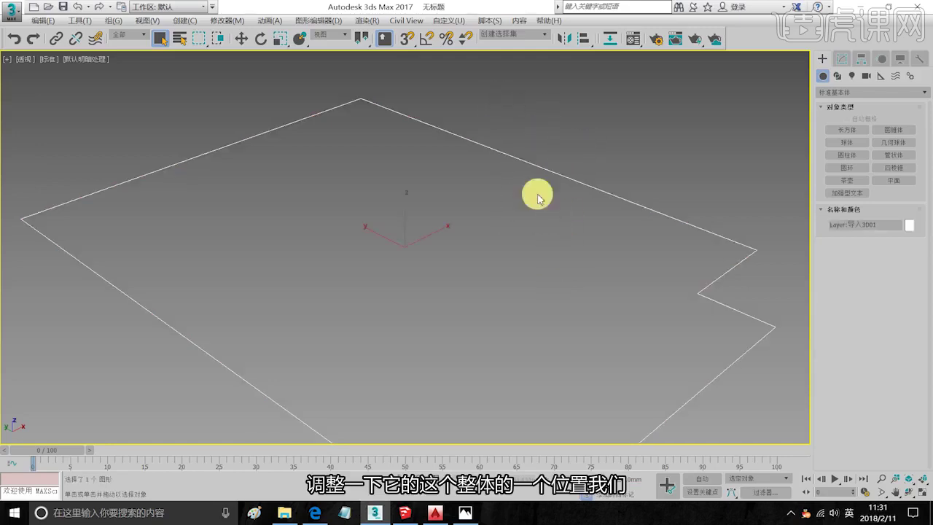
{"action": "left_click", "coordinate": [241, 38]}
{"action": "double_click", "coordinate": [465, 480]}
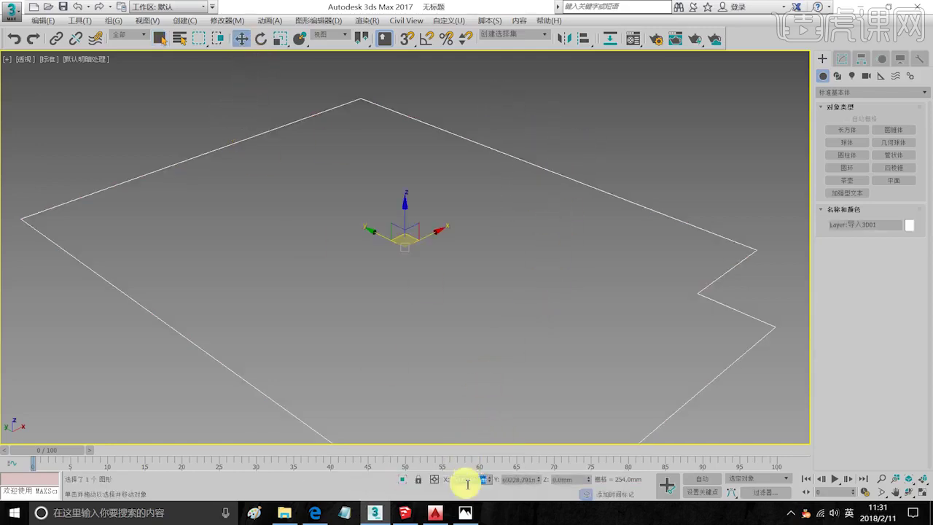
{"action": "type", "text": "0"}
{"action": "key", "text": "Tab"}
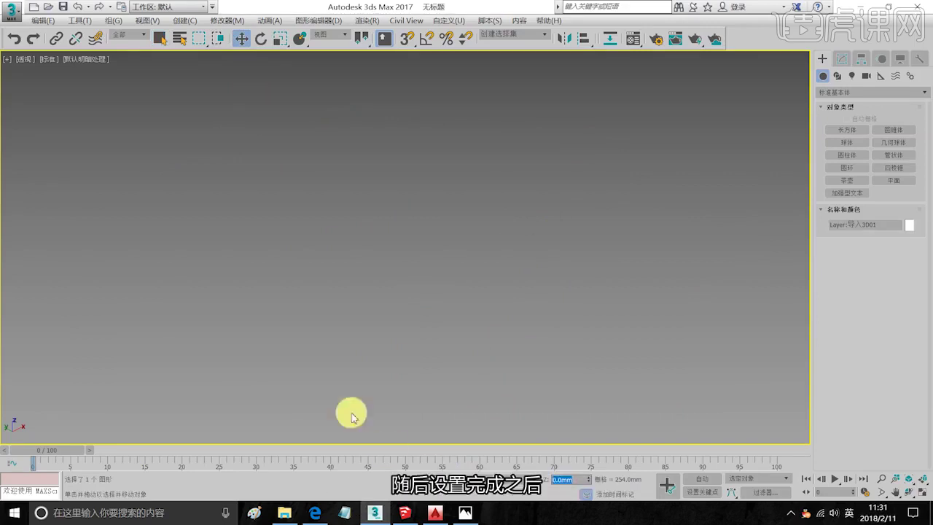
{"action": "left_click", "coordinate": [486, 274]}
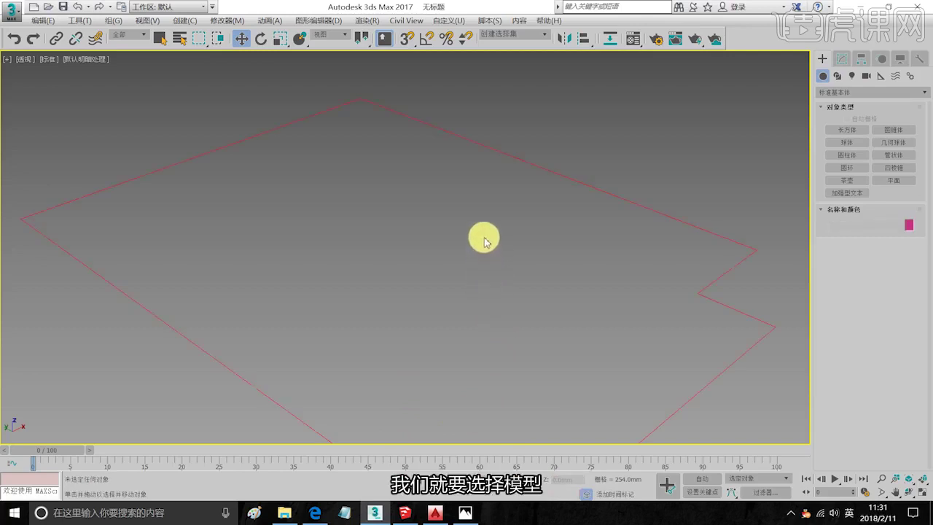
Convert the imported outline to an editable polygon.
{"action": "scroll", "coordinate": [485, 241], "scroll_direction": "down", "scroll_amount": 3}
{"action": "left_click", "coordinate": [496, 185]}
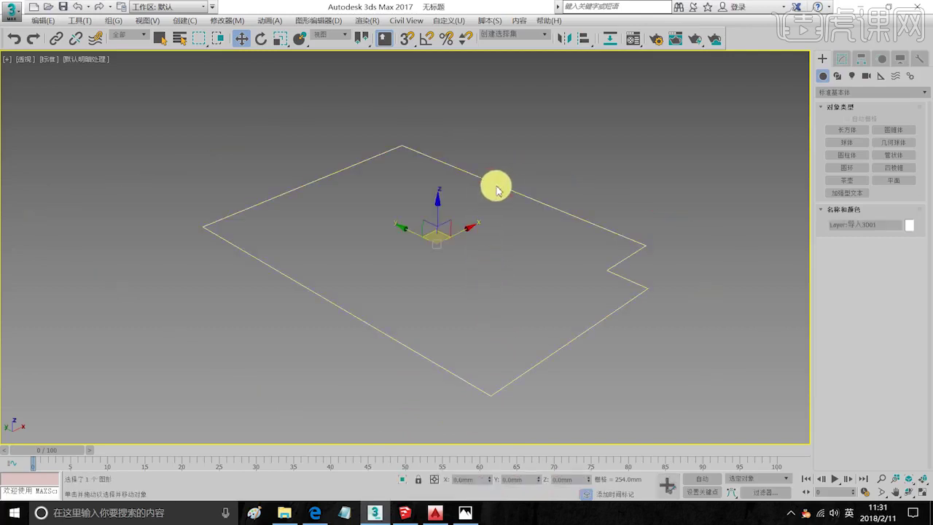
{"action": "right_click", "coordinate": [493, 182]}
{"action": "mouse_move", "coordinate": [536, 297]}
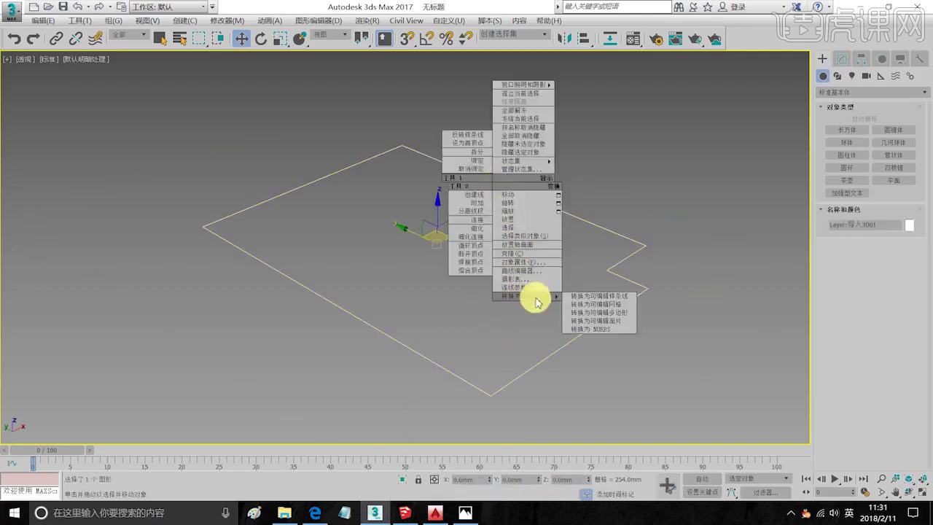
{"action": "left_click", "coordinate": [605, 312]}
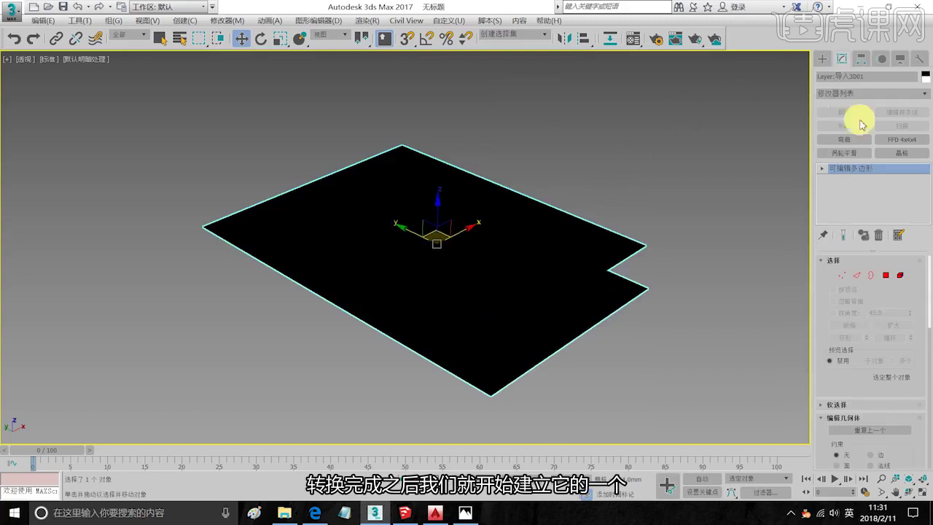
Select all six outer edges of the floor polygon at edge level in the maximized front view.
{"action": "left_click", "coordinate": [823, 168]}
{"action": "left_click", "coordinate": [839, 189]}
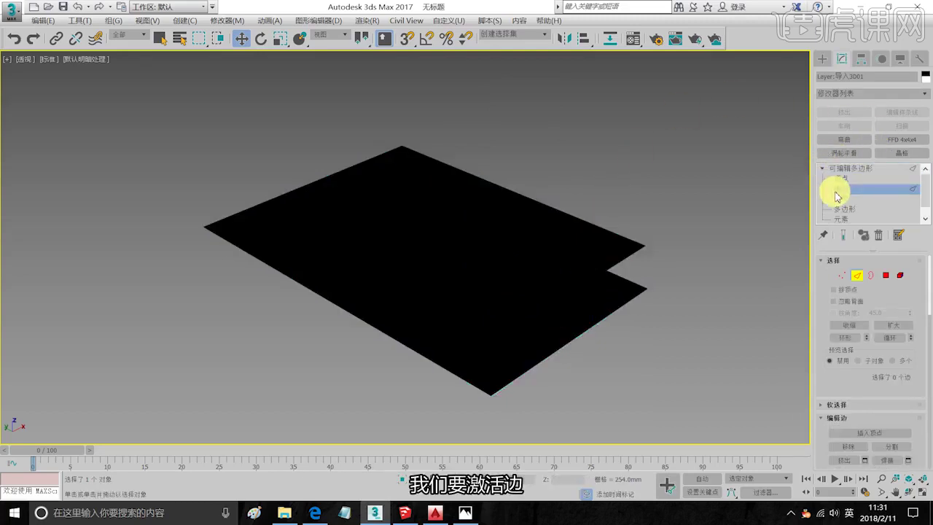
{"action": "key", "text": "alt+w"}
{"action": "left_click", "coordinate": [621, 163]}
{"action": "key", "text": "alt+w"}
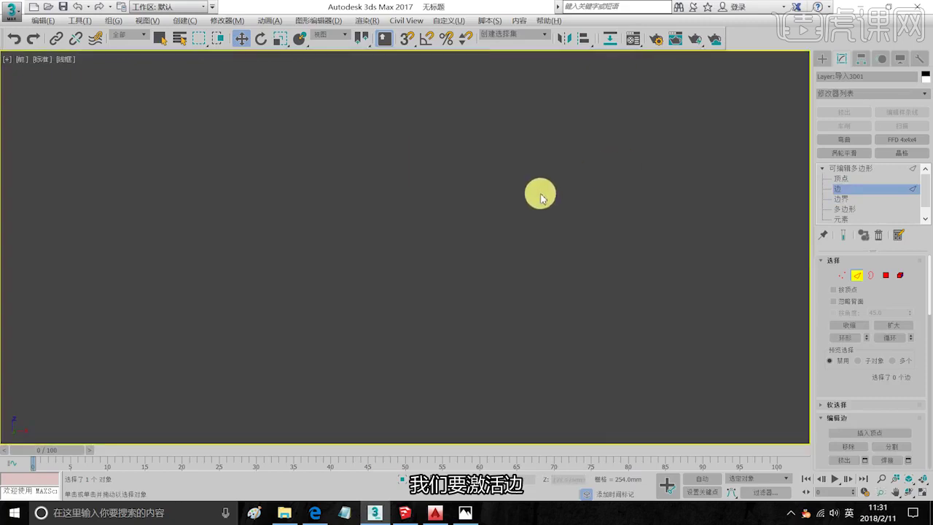
{"action": "key", "text": "z"}
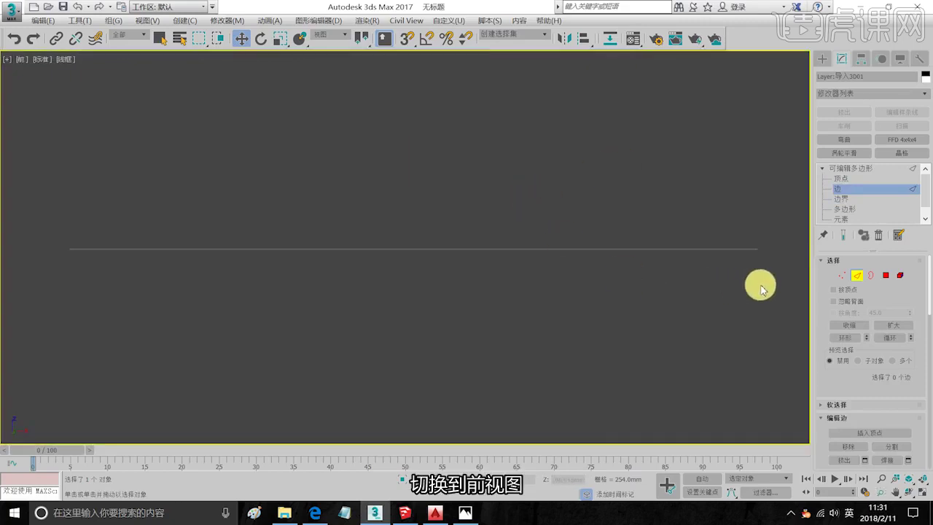
{"action": "left_click_drag", "start_coordinate": [771, 285], "coordinate": [66, 199]}
Extrude the selected floor edges upward repeatedly to form walls with five stacked segments of freehand height.
{"action": "scroll", "coordinate": [482, 220], "scroll_direction": "down", "scroll_amount": 2}
{"action": "middle_click_drag", "start_coordinate": [478, 240], "coordinate": [475, 332]}
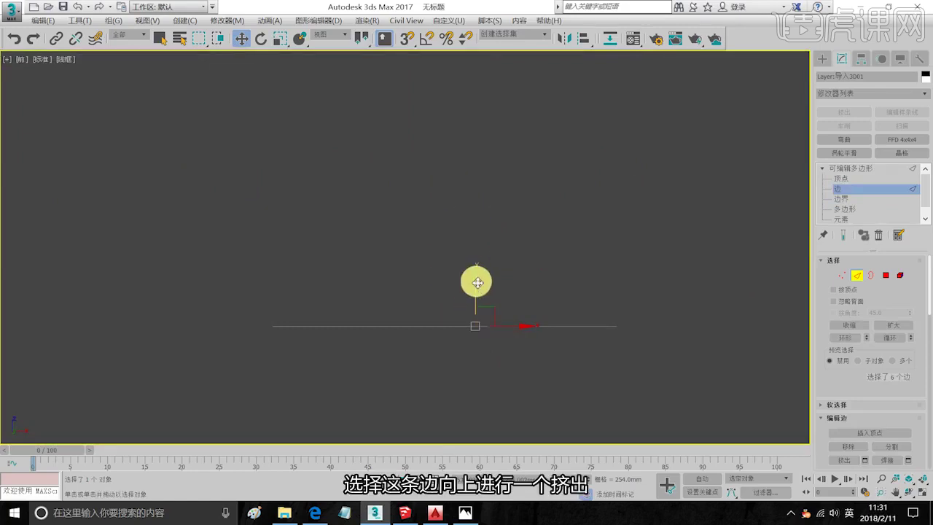
{"action": "left_click_drag", "start_coordinate": [476, 283], "coordinate": [454, 162], "text": "shift"}
{"action": "middle_click_drag", "start_coordinate": [454, 162], "coordinate": [456, 266]}
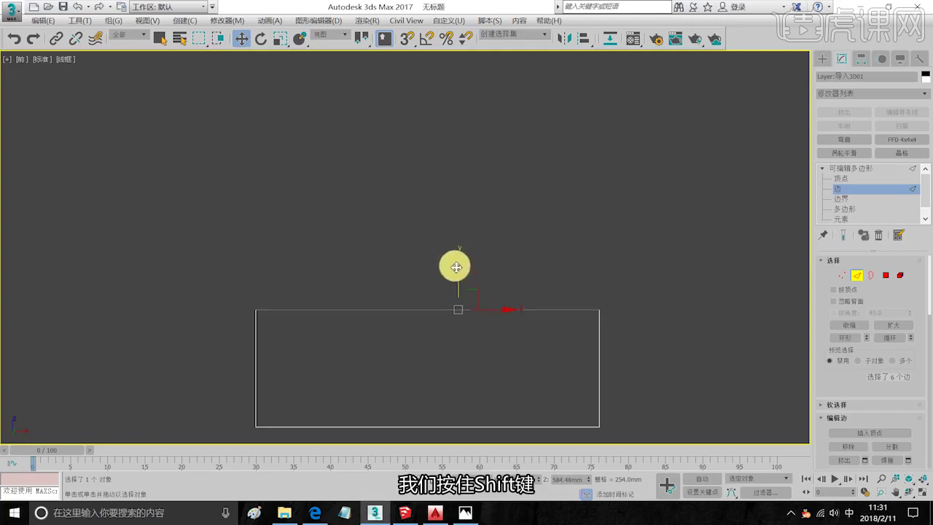
{"action": "left_click_drag", "start_coordinate": [458, 267], "coordinate": [462, 96], "text": "shift"}
{"action": "middle_click_drag", "start_coordinate": [462, 95], "coordinate": [481, 250]}
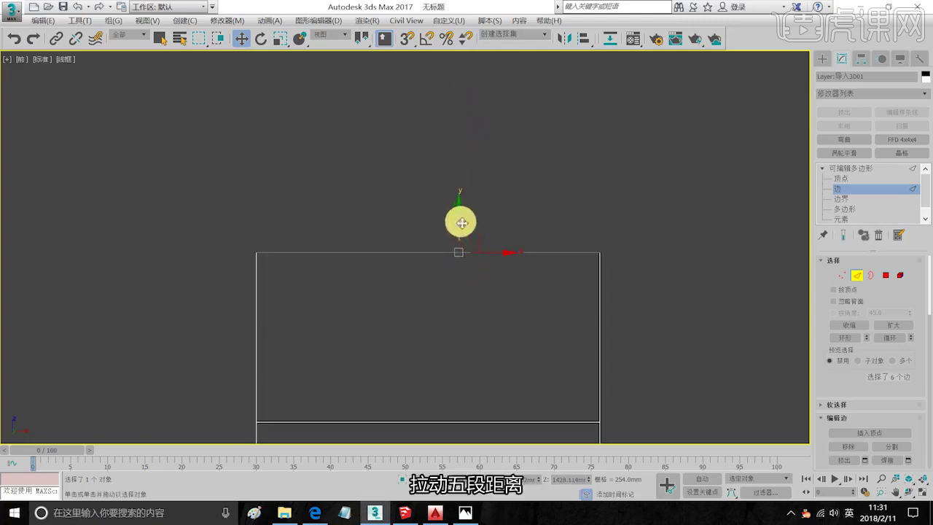
{"action": "left_click_drag", "start_coordinate": [460, 221], "coordinate": [460, 59], "text": "shift"}
{"action": "middle_click_drag", "start_coordinate": [437, 108], "coordinate": [485, 216]}
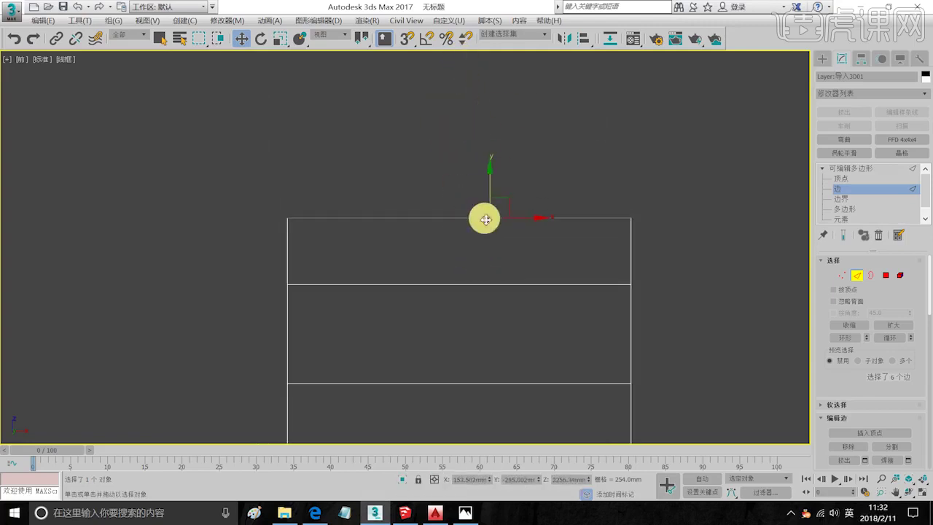
{"action": "left_click_drag", "start_coordinate": [491, 180], "coordinate": [620, 134], "text": "shift"}
Select the first row of vertices above the floor and set its Z height to 80 mm for the skirting.
{"action": "left_click", "coordinate": [842, 177]}
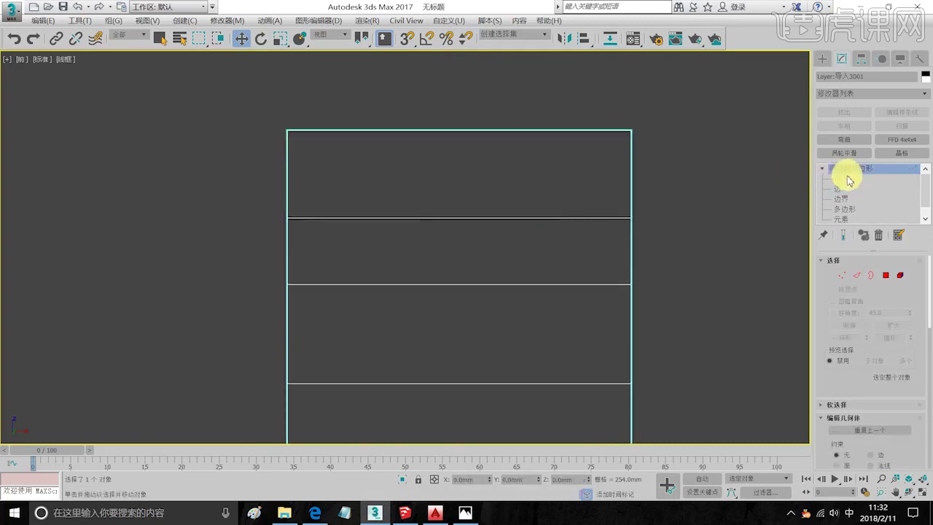
{"action": "scroll", "coordinate": [673, 194], "scroll_direction": "down", "scroll_amount": 5}
{"action": "left_click_drag", "start_coordinate": [658, 345], "coordinate": [350, 283]}
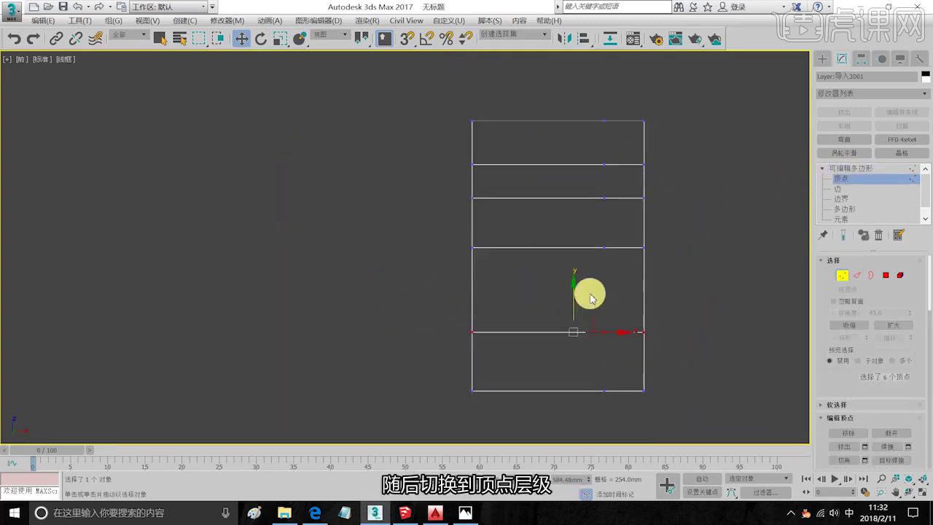
{"action": "double_click", "coordinate": [568, 483]}
{"action": "type", "text": "80"}
{"action": "key", "text": "Return"}
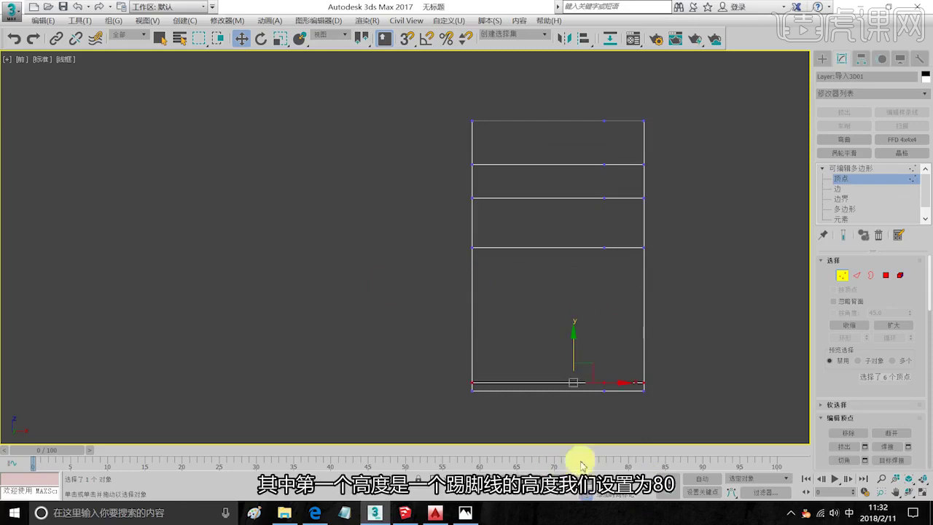
Set the Z height of the second vertex row above the floor to 900 mm.
{"action": "left_click_drag", "start_coordinate": [697, 312], "coordinate": [420, 264]}
{"action": "left_click_drag", "start_coordinate": [687, 284], "coordinate": [372, 245]}
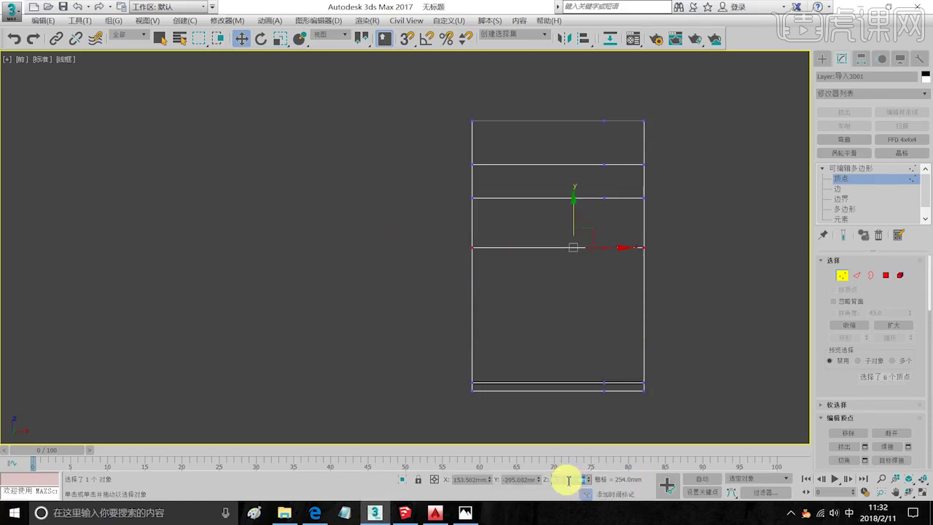
{"action": "type", "text": "900"}
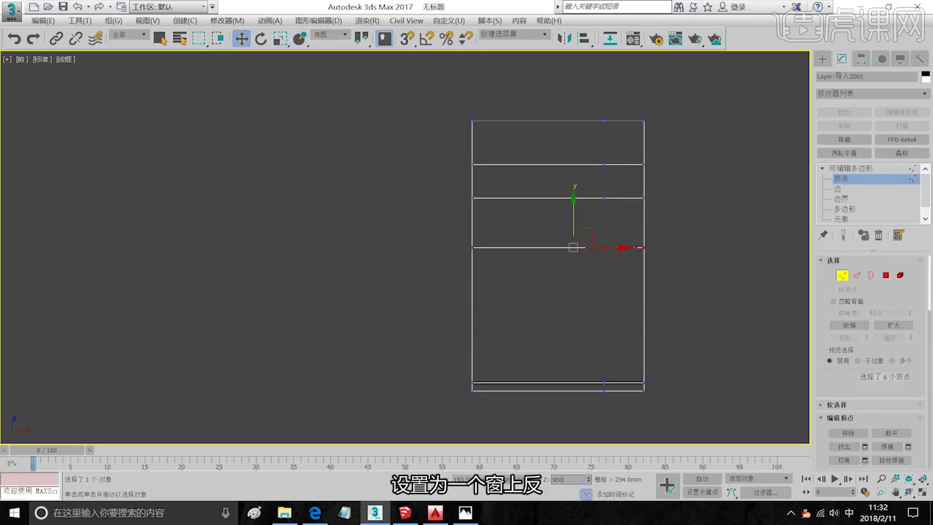
{"action": "key", "text": "Return"}
Set the third vertex row's Z height to 2100 mm for the door height, and recheck the heights of the second and third rows.
{"action": "left_click_drag", "start_coordinate": [704, 214], "coordinate": [414, 187]}
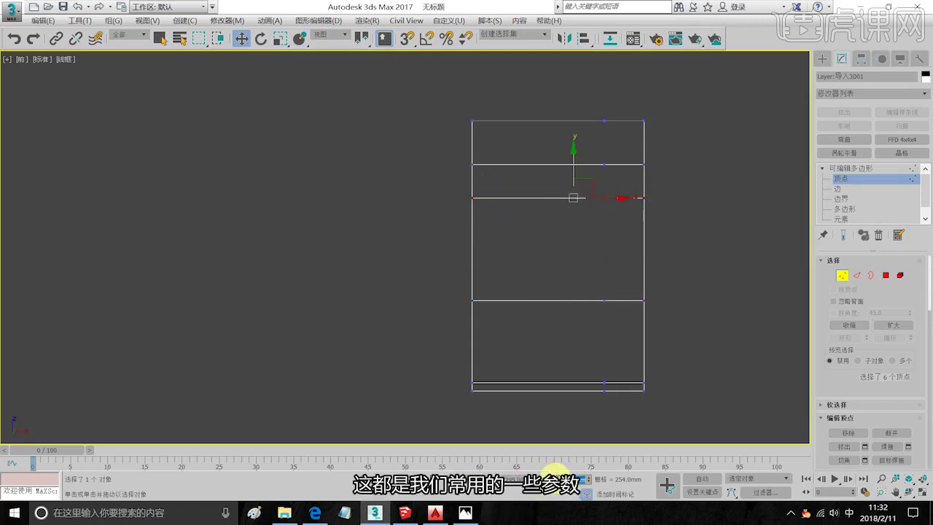
{"action": "type", "text": "2100"}
{"action": "key", "text": "Return"}
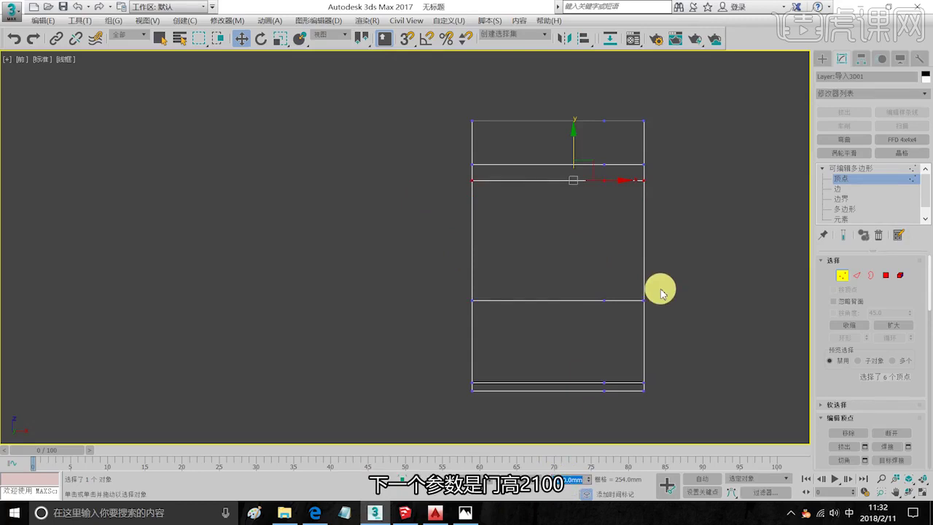
{"action": "left_click_drag", "start_coordinate": [677, 331], "coordinate": [444, 269]}
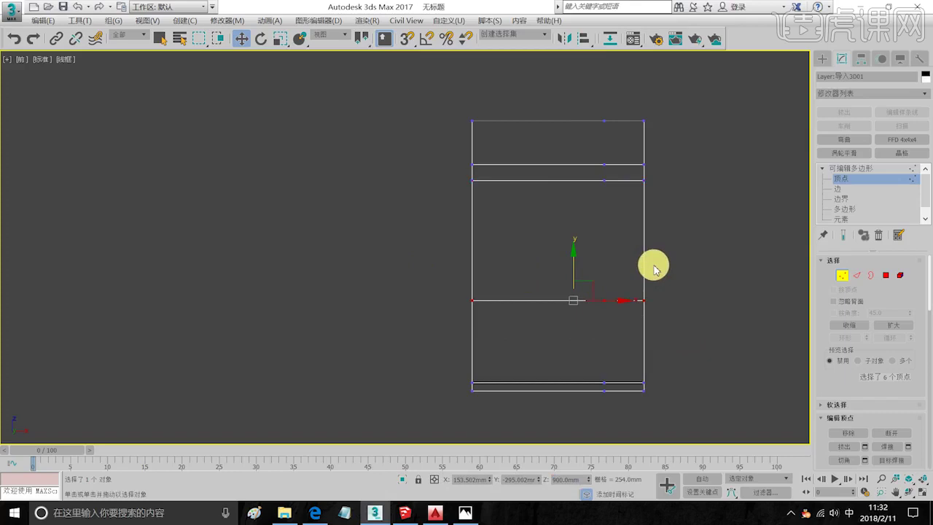
{"action": "left_click_drag", "start_coordinate": [669, 204], "coordinate": [438, 179]}
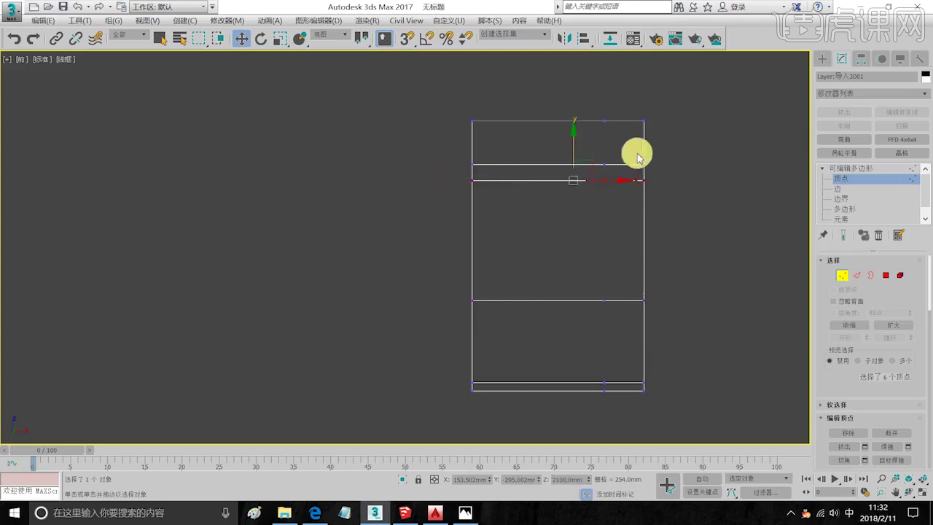
Set the Z height of the fourth vertex row, just below the wall tops, to 2350 mm.
{"action": "left_click_drag", "start_coordinate": [665, 175], "coordinate": [407, 159]}
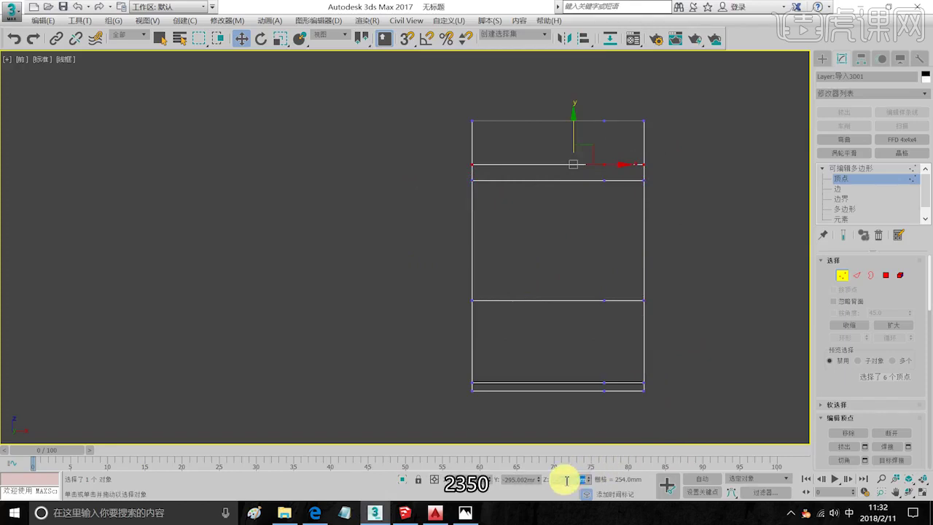
{"action": "type", "text": "0"}
{"action": "key", "text": "Return"}
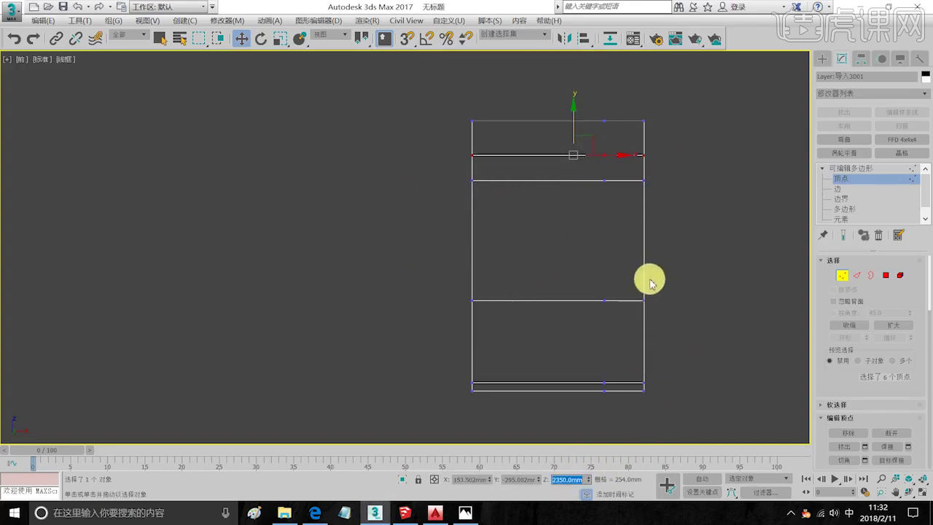
Set the topmost vertex row's Z height to 2800 mm for the room height and leave vertex editing.
{"action": "left_click_drag", "start_coordinate": [678, 129], "coordinate": [402, 116]}
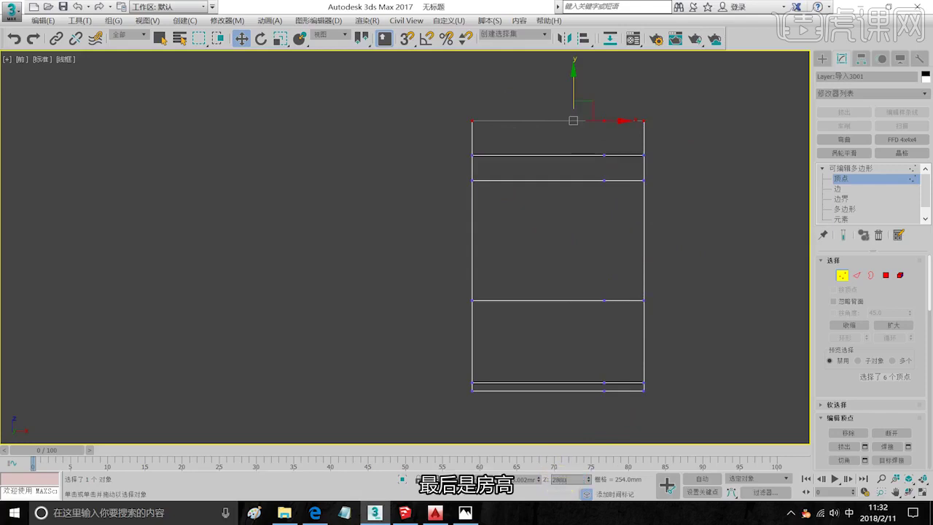
{"action": "type", "text": "2800"}
{"action": "key", "text": "Return"}
{"action": "left_click", "coordinate": [823, 60]}
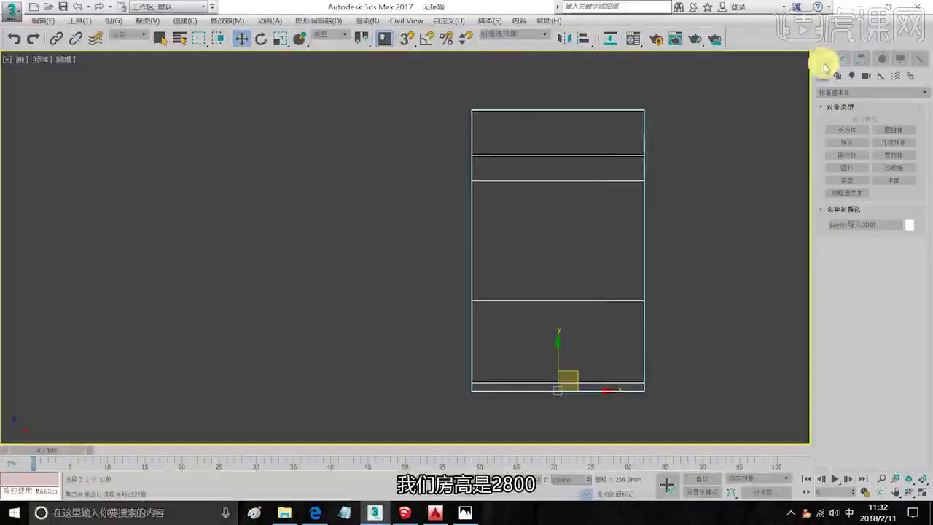
Assign the first default material from the Material Editor to the room model in the maximized perspective view.
{"action": "key", "text": "alt+w"}
{"action": "left_click", "coordinate": [564, 350]}
{"action": "key", "text": "alt+w"}
{"action": "scroll", "coordinate": [552, 350], "scroll_direction": "down", "scroll_amount": 4}
{"action": "middle_click_drag", "start_coordinate": [548, 292], "coordinate": [505, 252], "text": "alt"}
{"action": "key", "text": "m"}
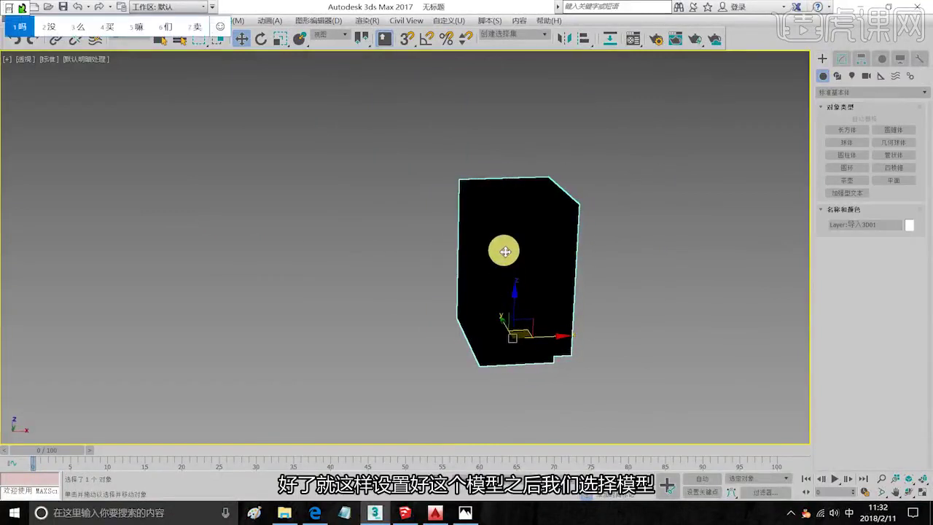
{"action": "key", "text": "shift"}
{"action": "key", "text": "m"}
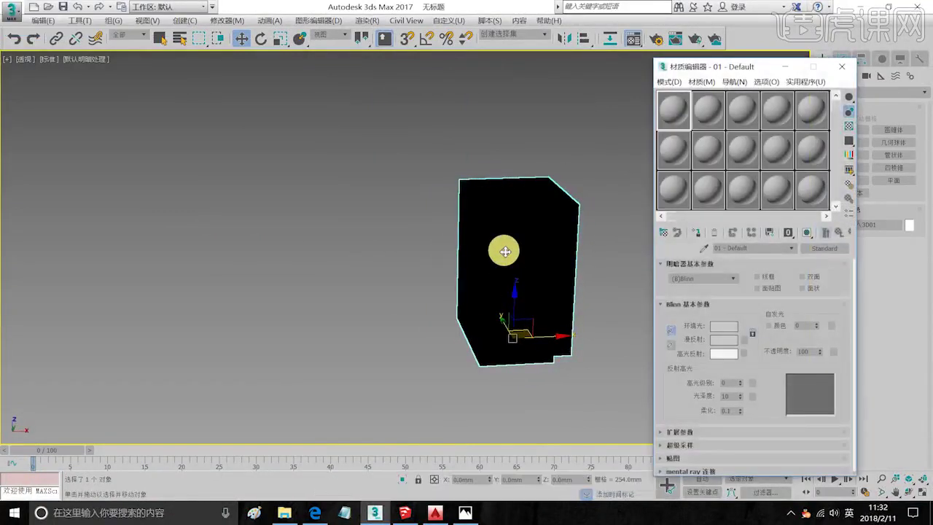
{"action": "left_click", "coordinate": [697, 233]}
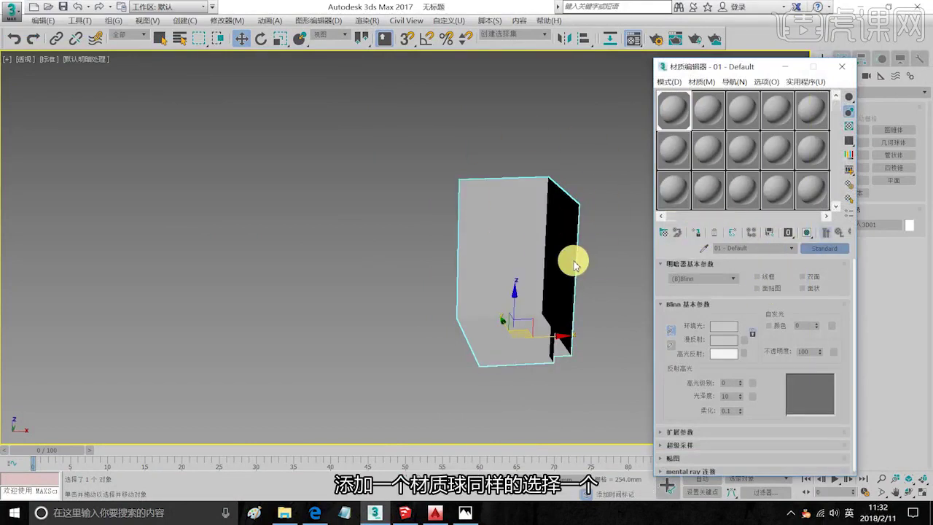
Change the renderer to V-Ray Adv 3.40.01 in the render settings so that V-Ray materials can be loaded.
{"action": "left_click", "coordinate": [806, 249]}
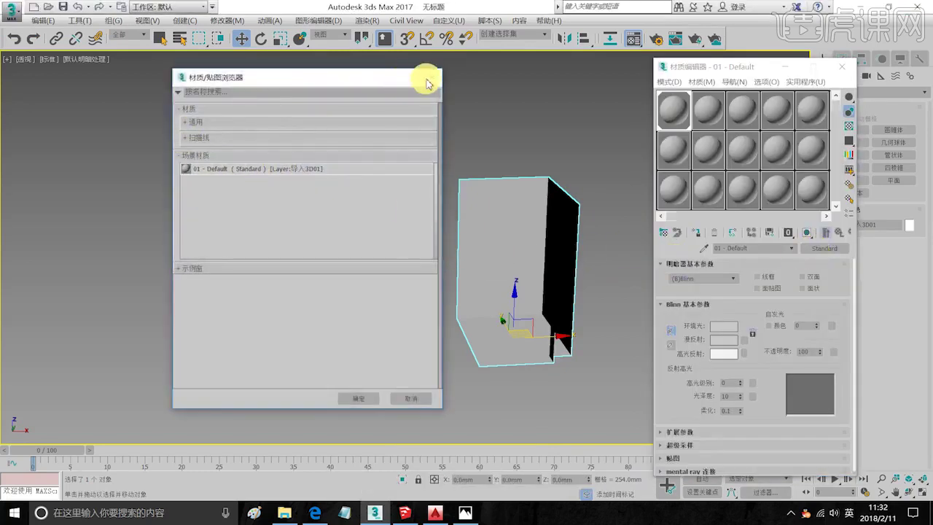
{"action": "left_click", "coordinate": [430, 78]}
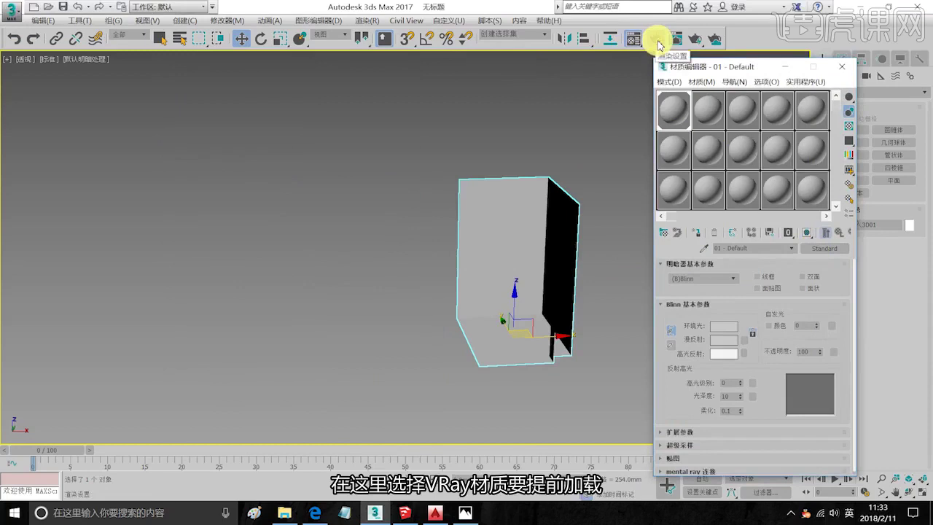
{"action": "left_click", "coordinate": [658, 41]}
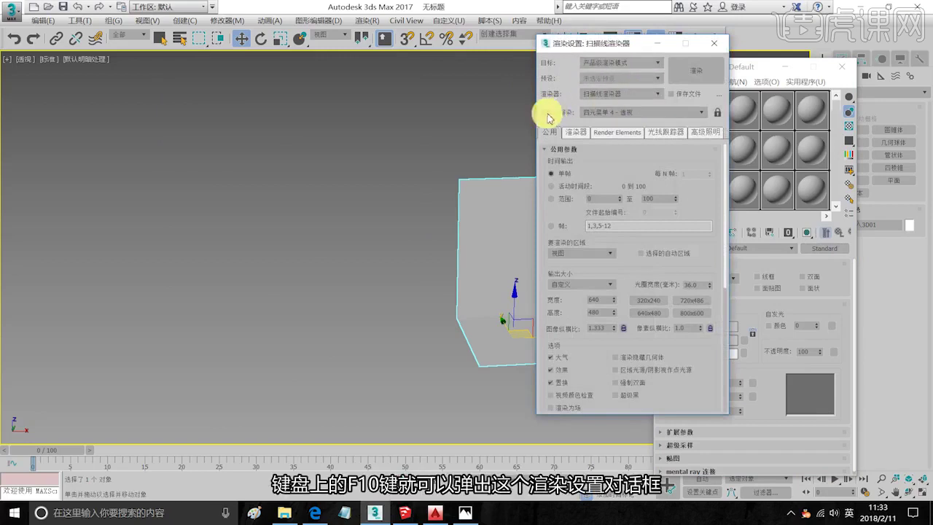
{"action": "left_click", "coordinate": [600, 93]}
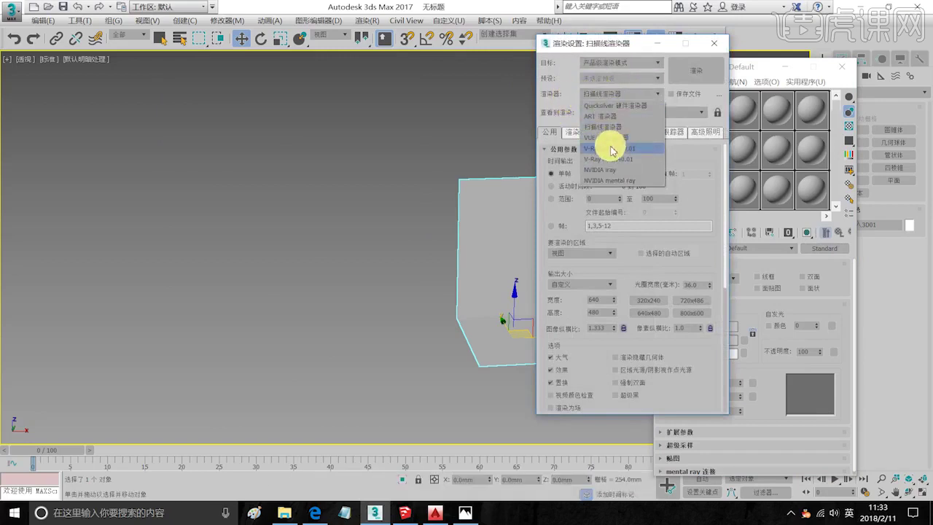
{"action": "left_click", "coordinate": [611, 149]}
{"action": "left_click", "coordinate": [715, 43]}
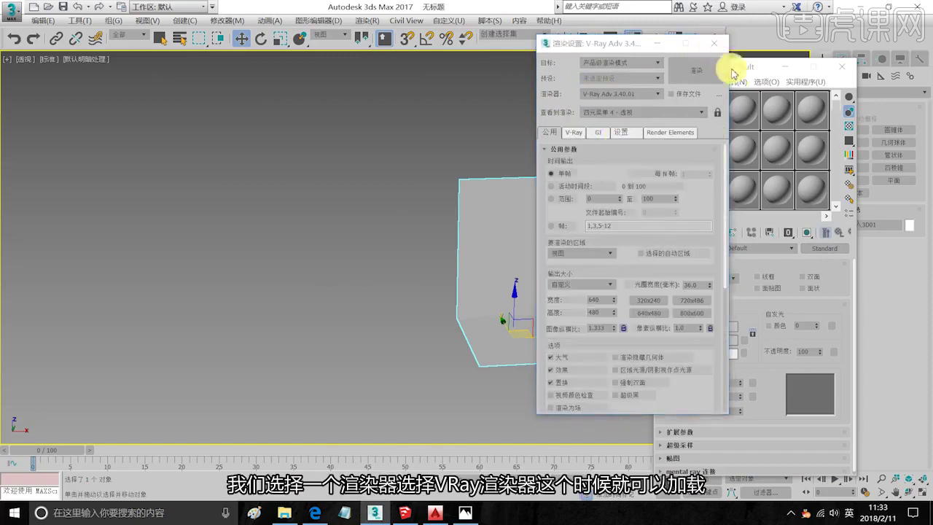
Change the room material's type from Standard to VRayMtl.
{"action": "left_click", "coordinate": [824, 248]}
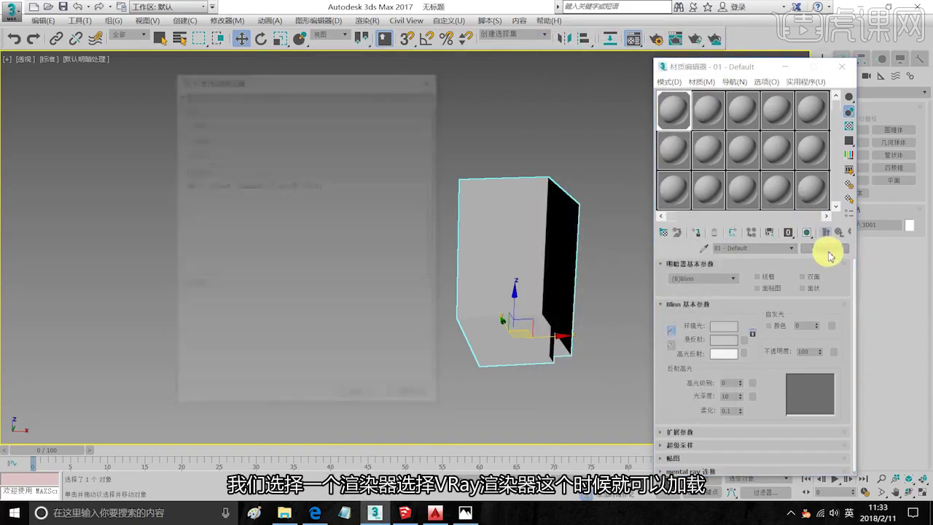
{"action": "left_click", "coordinate": [187, 153]}
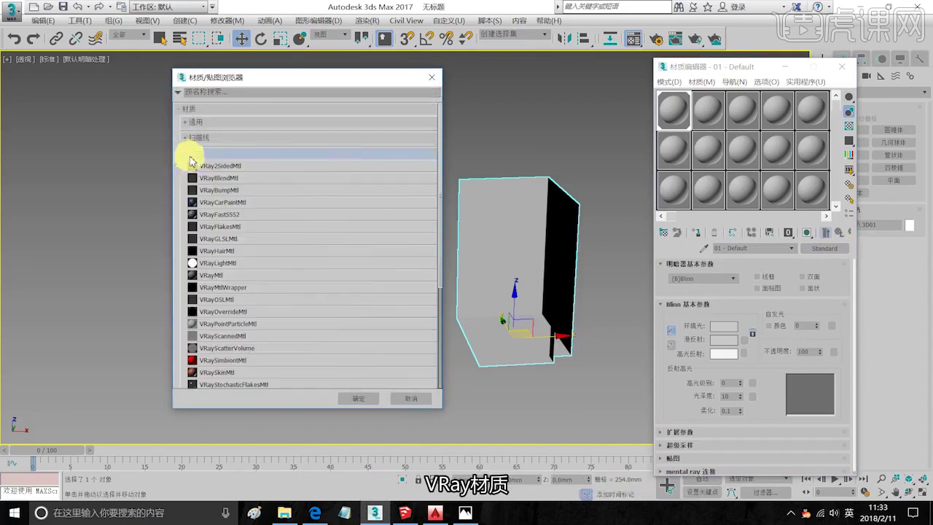
{"action": "double_click", "coordinate": [213, 275]}
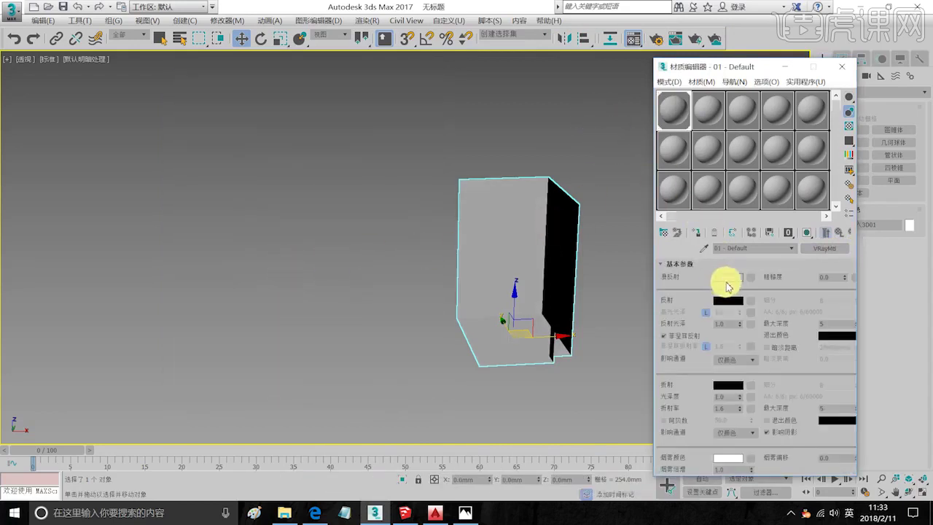
Set the V-Ray material's diffuse colour to pure white and close the Material Editor.
{"action": "left_click", "coordinate": [728, 278]}
{"action": "left_click_drag", "start_coordinate": [305, 121], "coordinate": [303, 161]}
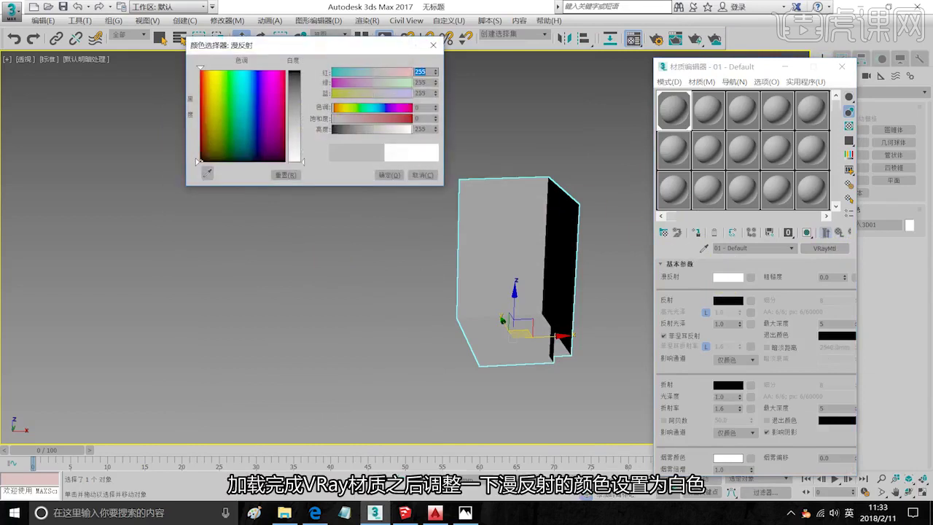
{"action": "left_click", "coordinate": [389, 175]}
{"action": "left_click", "coordinate": [839, 70]}
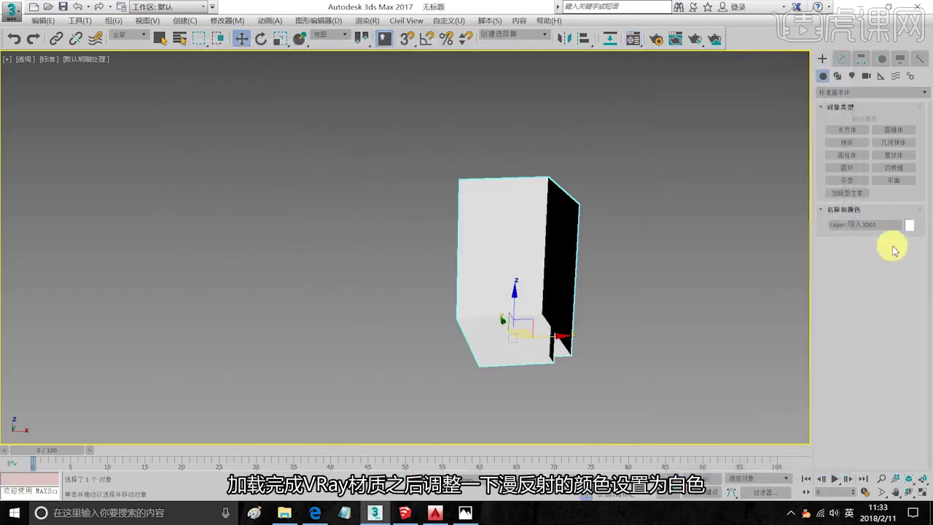
Set the room model's wireframe colour to black, deselect it and display edged faces in the perspective view.
{"action": "left_click", "coordinate": [912, 226]}
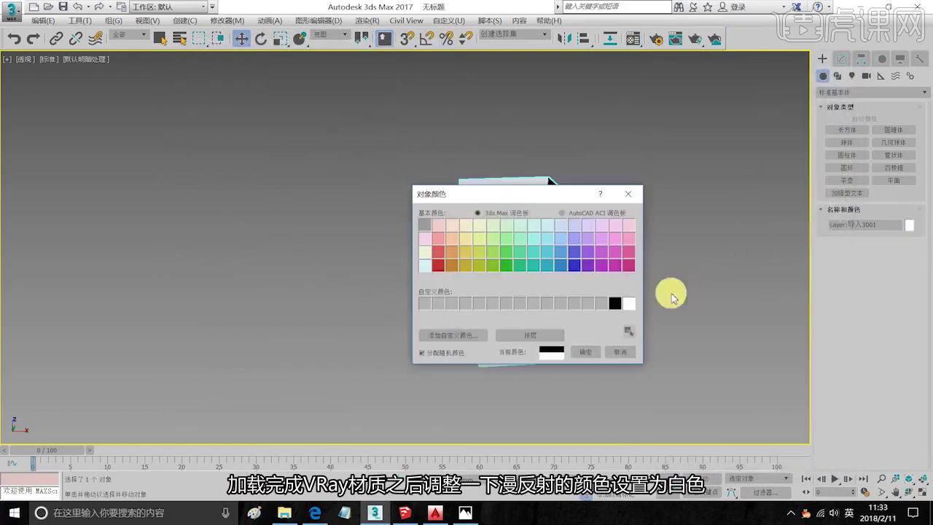
{"action": "left_click", "coordinate": [586, 352]}
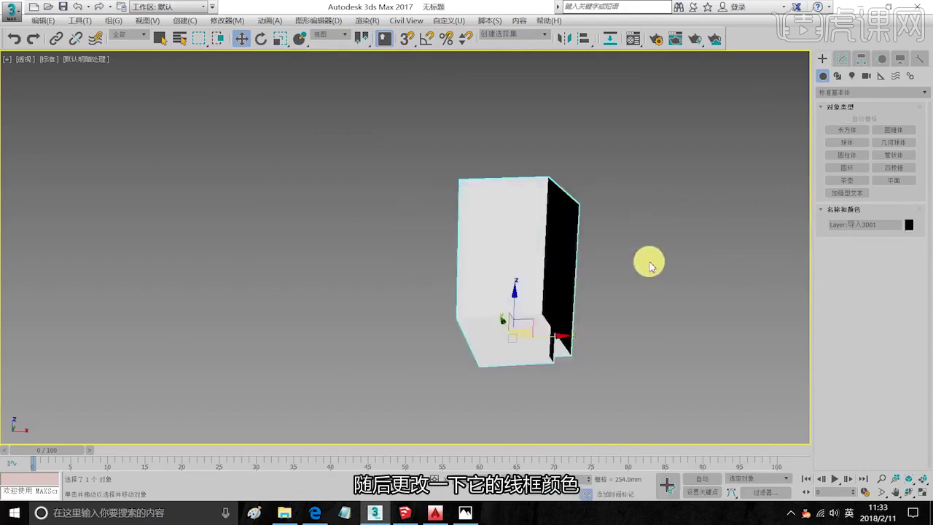
{"action": "left_click", "coordinate": [610, 245]}
{"action": "key", "text": "F4"}
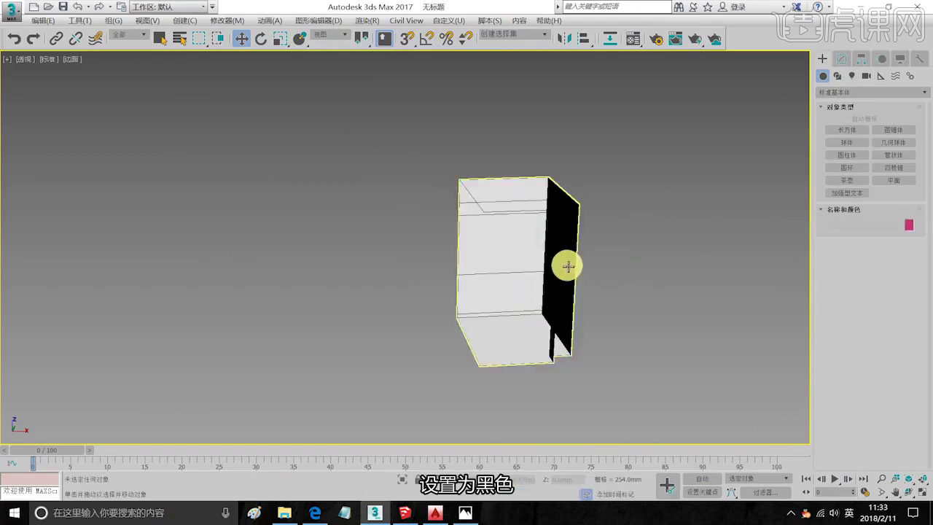
Select the open upper border of the room model and cap it to close the ceiling, and leave border editing.
{"action": "middle_click_drag", "start_coordinate": [566, 265], "coordinate": [511, 151], "text": "alt"}
{"action": "left_click", "coordinate": [529, 264]}
{"action": "scroll", "coordinate": [548, 245], "scroll_direction": "up", "scroll_amount": 10}
{"action": "scroll", "coordinate": [534, 248], "scroll_direction": "down", "scroll_amount": 10}
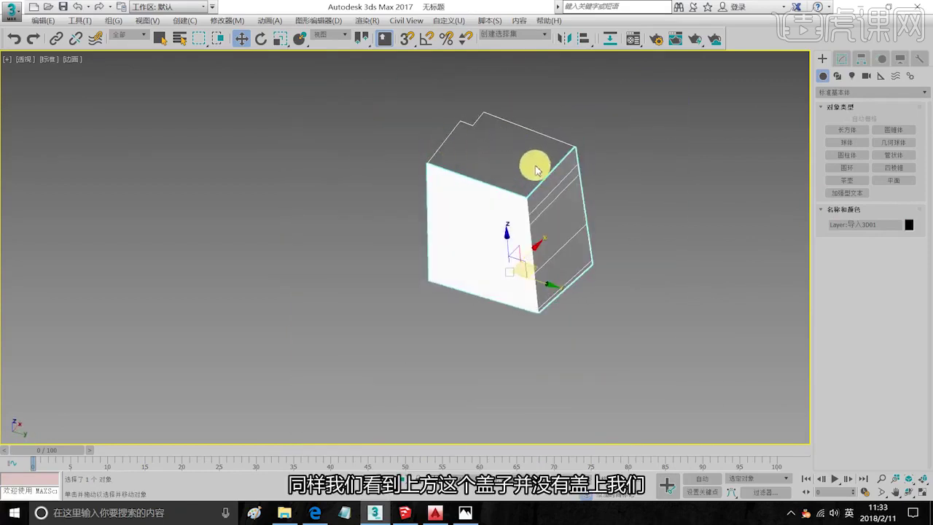
{"action": "left_click", "coordinate": [848, 63]}
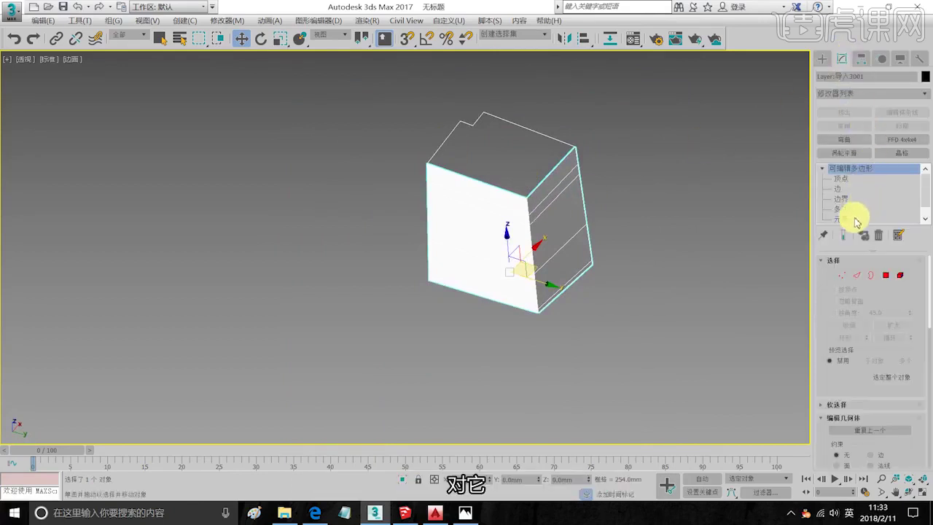
{"action": "left_click", "coordinate": [843, 198]}
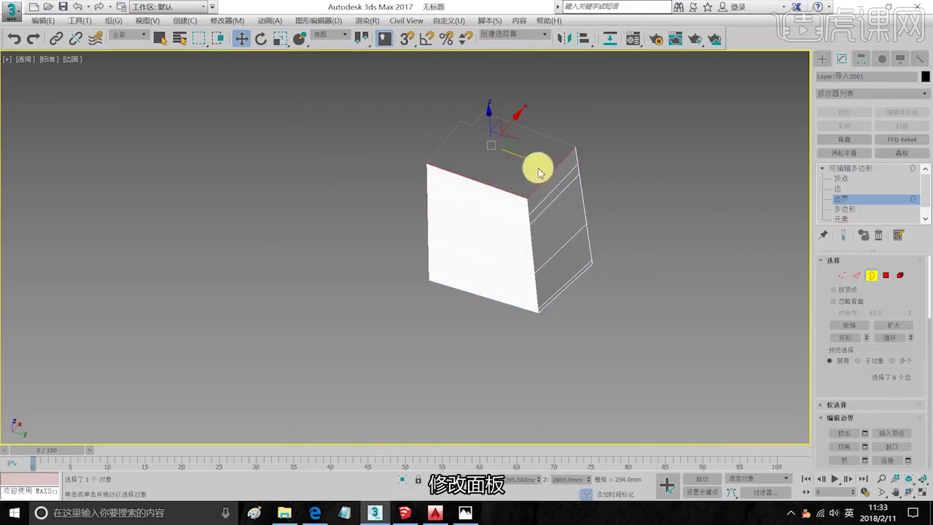
{"action": "middle_click_drag", "start_coordinate": [577, 195], "coordinate": [591, 218], "text": "alt"}
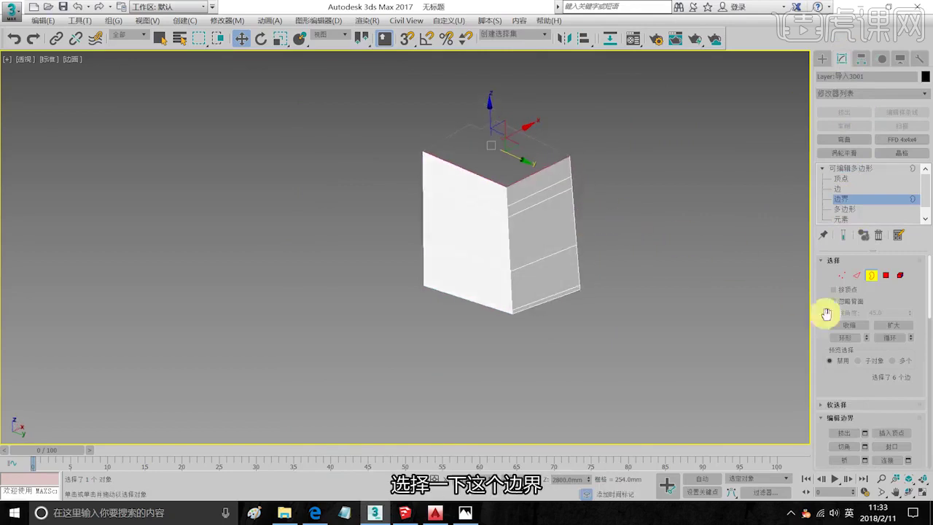
{"action": "scroll", "coordinate": [843, 380], "scroll_direction": "down", "scroll_amount": 5}
{"action": "key", "text": "ctrl+a"}
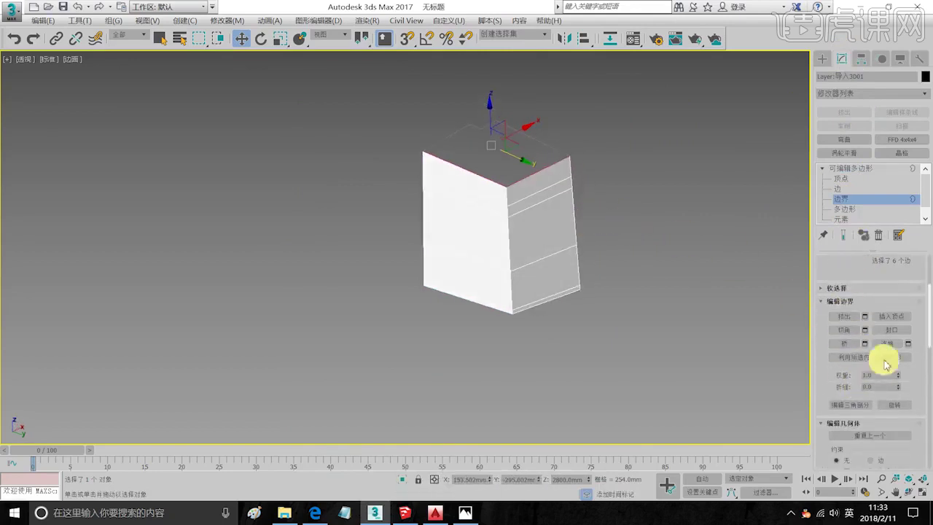
{"action": "left_click", "coordinate": [887, 332]}
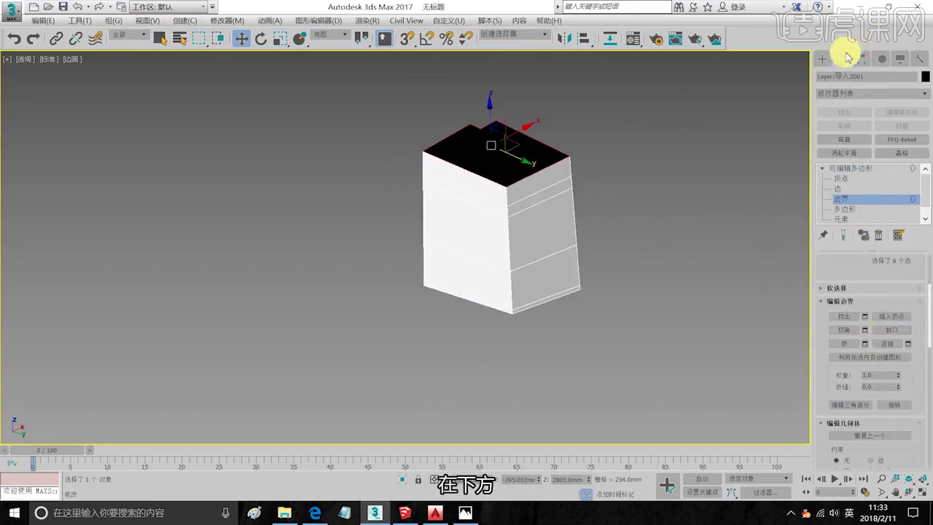
{"action": "left_click", "coordinate": [824, 56]}
{"action": "left_click", "coordinate": [634, 141]}
{"action": "middle_click_drag", "start_coordinate": [548, 207], "coordinate": [418, 240], "text": "alt"}
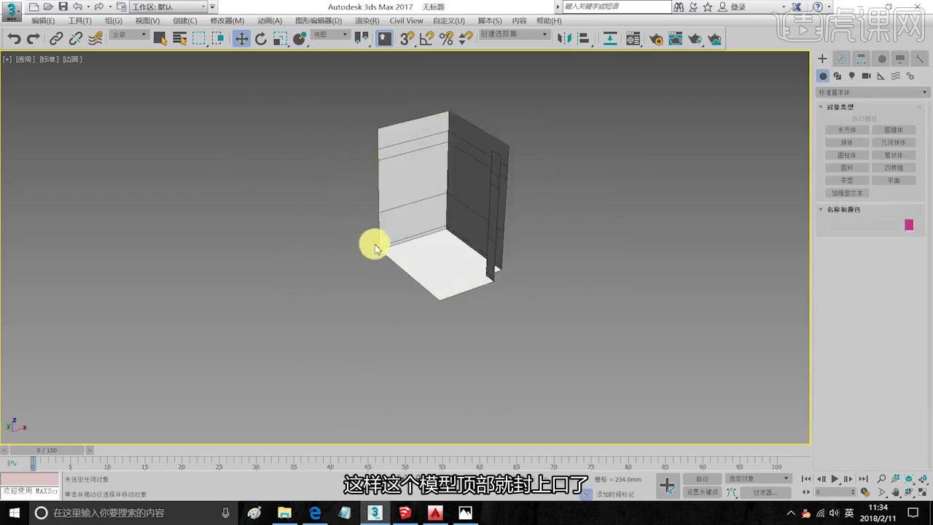
Switch to SketchUp and examine the window wall of the bathroom reference model through its open side.
{"action": "left_click", "coordinate": [412, 511]}
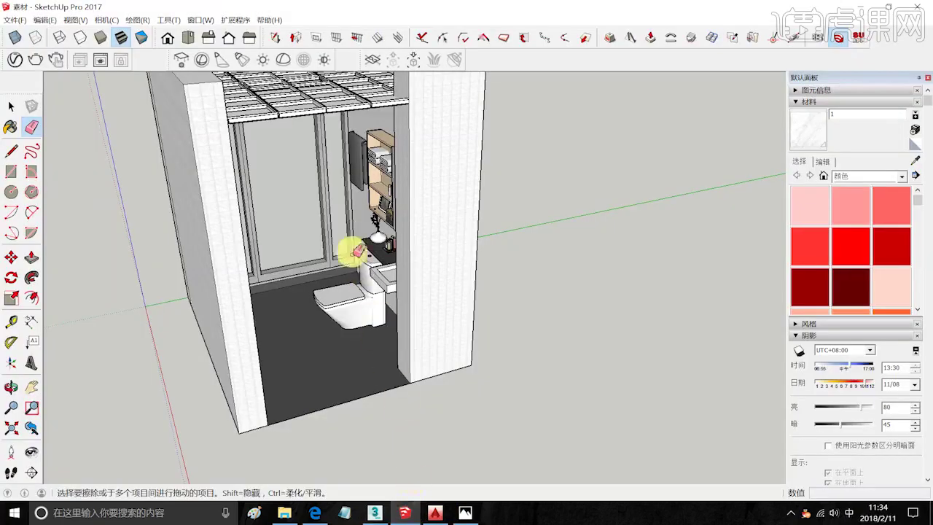
{"action": "mouse_move", "coordinate": [340, 227]}
{"action": "middle_mouse_down"}
{"action": "mouse_move", "coordinate": [350, 218]}
{"action": "mouse_move", "coordinate": [381, 306]}
{"action": "mouse_move", "coordinate": [625, 273]}
{"action": "mouse_move", "coordinate": [402, 204]}
{"action": "mouse_move", "coordinate": [562, 344]}
{"action": "mouse_move", "coordinate": [343, 335]}
{"action": "mouse_move", "coordinate": [57, 367]}
{"action": "middle_mouse_up"}
{"action": "middle_click_drag", "start_coordinate": [209, 253], "coordinate": [404, 195]}
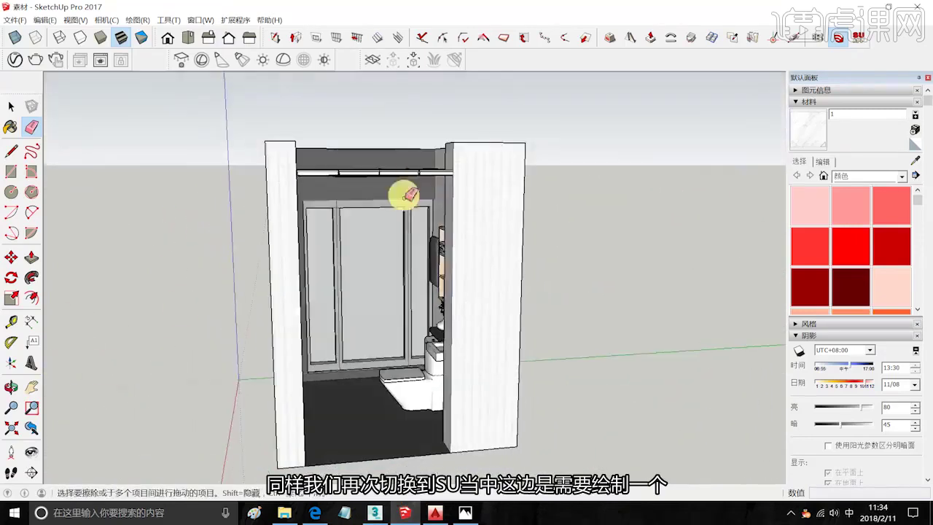
Measure the height of the sill beneath the bathroom window and its depth from the front corner with the Tape Measure.
{"action": "scroll", "coordinate": [404, 195], "scroll_direction": "up", "scroll_amount": 3}
{"action": "mouse_move", "coordinate": [366, 285]}
{"action": "middle_mouse_down", "text": "shift"}
{"action": "mouse_move", "coordinate": [400, 258]}
{"action": "mouse_move", "coordinate": [500, 273]}
{"action": "mouse_move", "coordinate": [498, 291]}
{"action": "middle_mouse_up", "text": "shift"}
{"action": "scroll", "coordinate": [441, 263], "scroll_direction": "up", "scroll_amount": 3}
{"action": "scroll", "coordinate": [463, 271], "scroll_direction": "down", "scroll_amount": 2}
{"action": "scroll", "coordinate": [530, 391], "scroll_direction": "up", "scroll_amount": 3}
{"action": "middle_click_drag", "start_coordinate": [568, 399], "coordinate": [575, 396]}
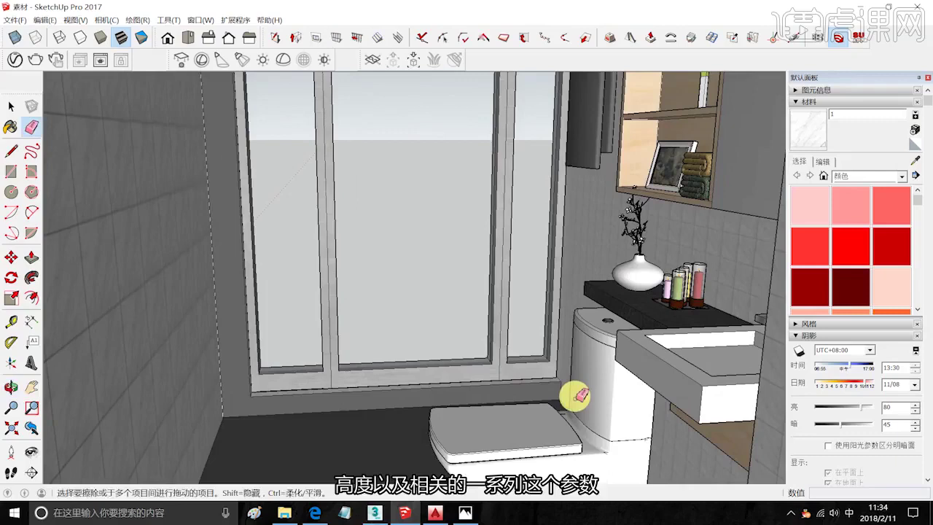
{"action": "scroll", "coordinate": [579, 395], "scroll_direction": "up", "scroll_amount": 1}
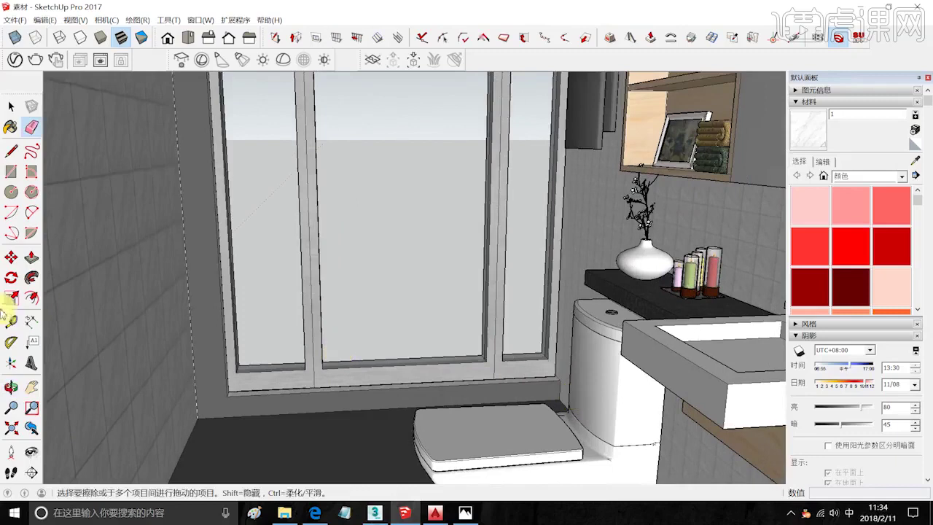
{"action": "left_click", "coordinate": [11, 321]}
{"action": "scroll", "coordinate": [233, 404], "scroll_direction": "up", "scroll_amount": 3}
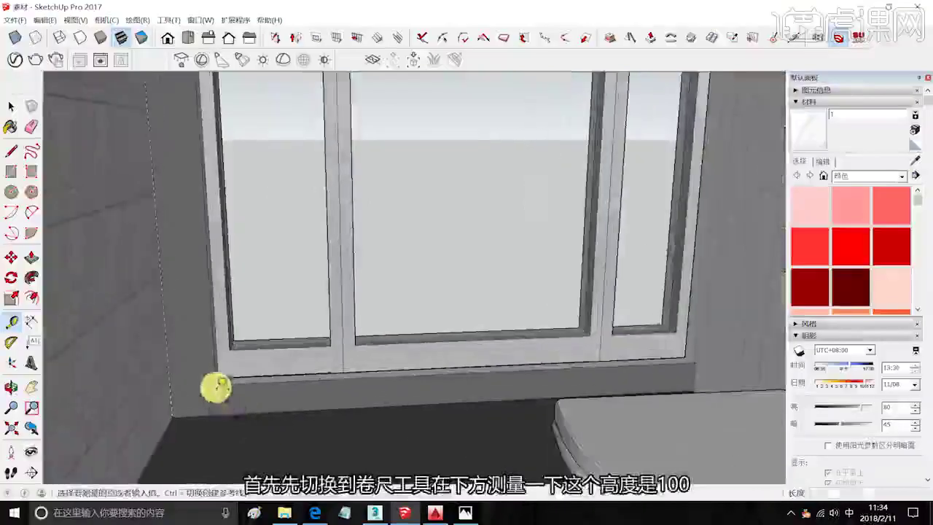
{"action": "left_click", "coordinate": [216, 384]}
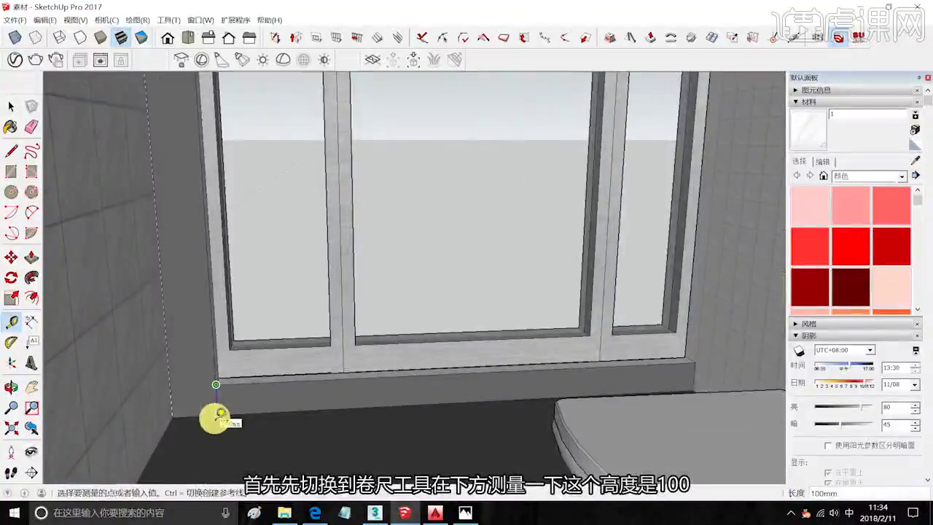
{"action": "key", "text": "Escape"}
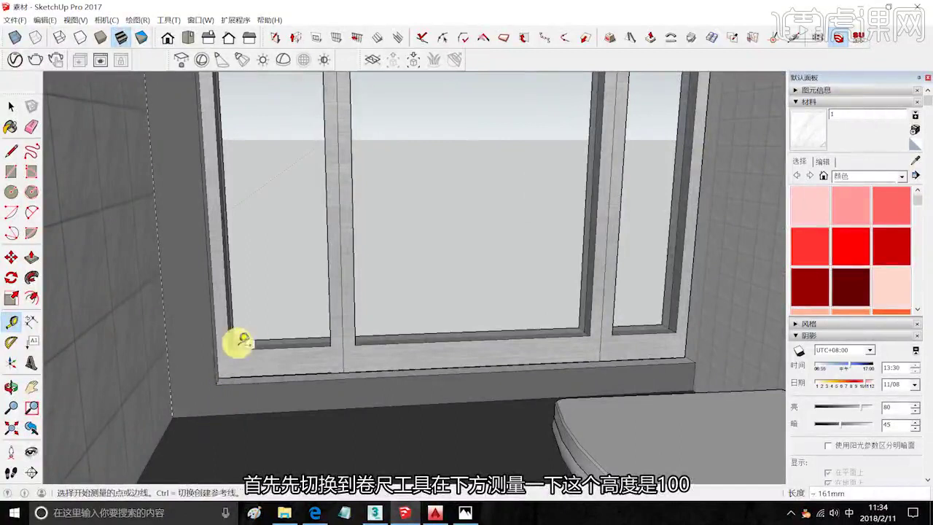
{"action": "left_click", "coordinate": [216, 385]}
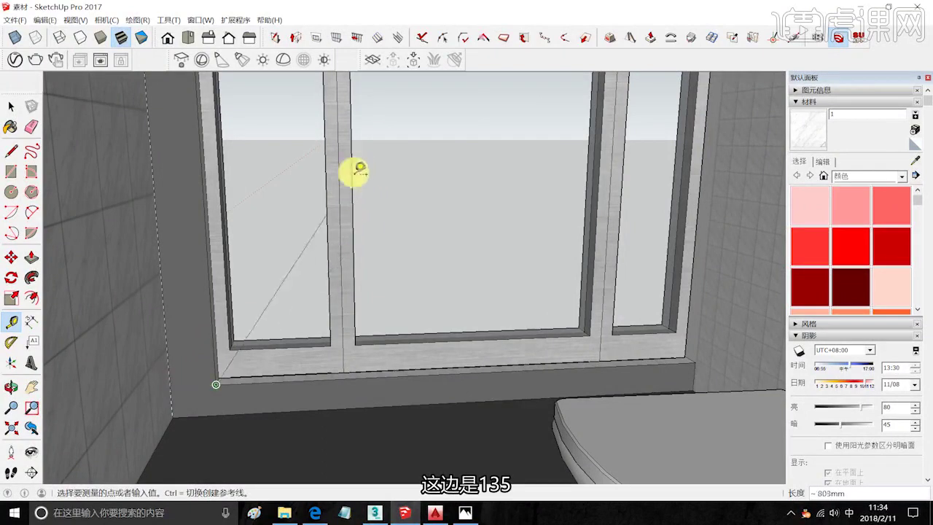
Hide the ceiling grid frame above the bathroom so the upper part of the window wall is exposed.
{"action": "middle_click_drag", "start_coordinate": [356, 174], "coordinate": [387, 459], "text": "shift"}
{"action": "scroll", "coordinate": [357, 261], "scroll_direction": "down", "scroll_amount": 6}
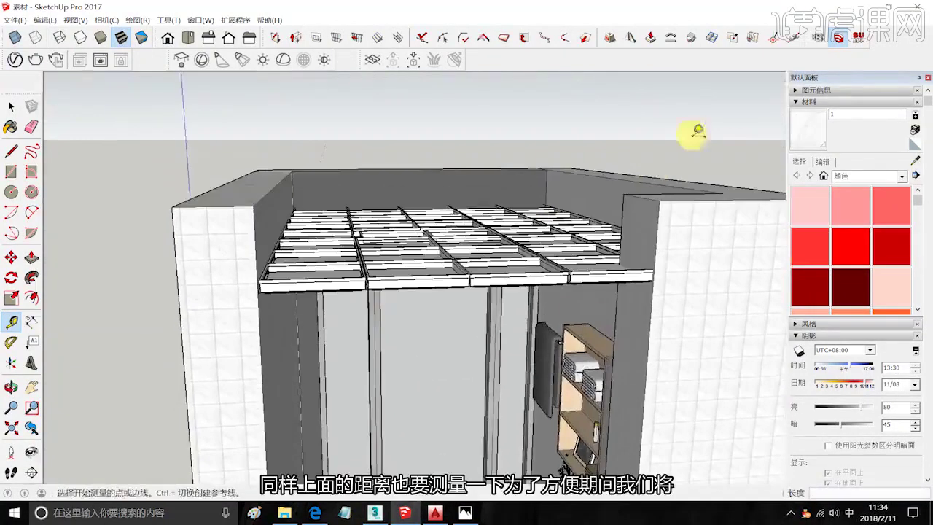
{"action": "left_click", "coordinate": [8, 109]}
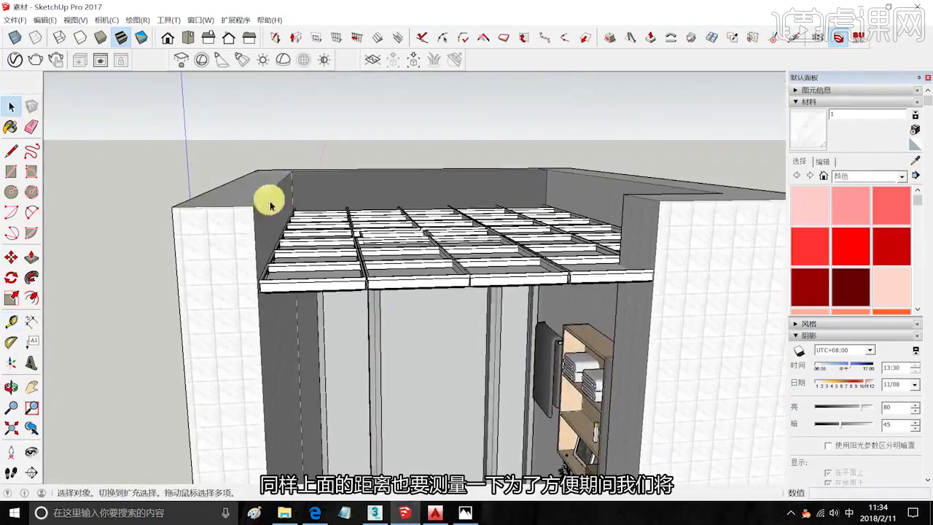
{"action": "left_click", "coordinate": [427, 237]}
{"action": "right_click", "coordinate": [427, 241]}
{"action": "left_click", "coordinate": [463, 146]}
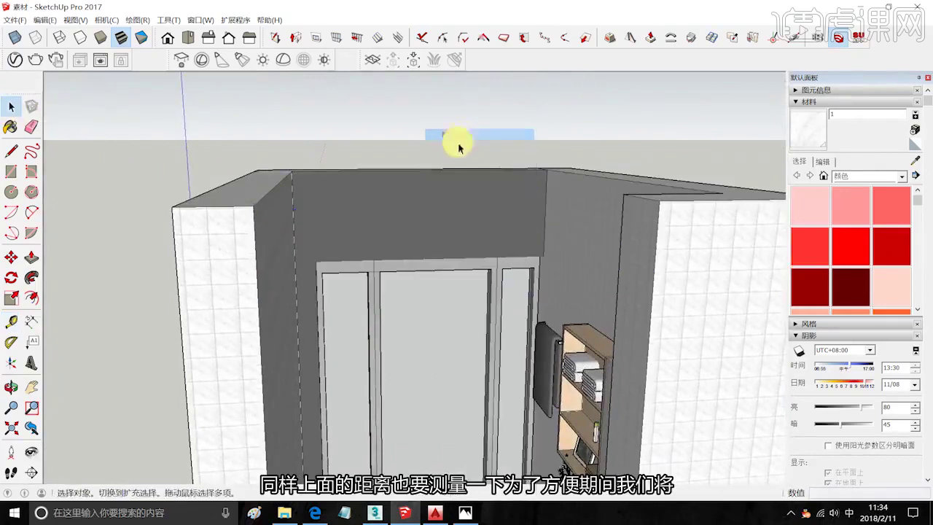
Measure the distance from the window frame's upper edge to the top of the wall.
{"action": "left_click", "coordinate": [11, 322]}
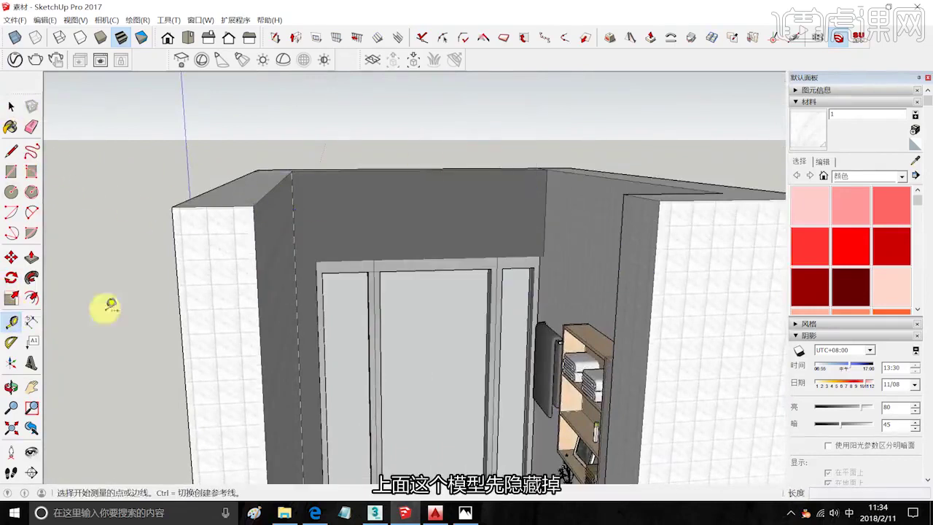
{"action": "scroll", "coordinate": [341, 244], "scroll_direction": "up", "scroll_amount": 2}
{"action": "left_click", "coordinate": [311, 275]}
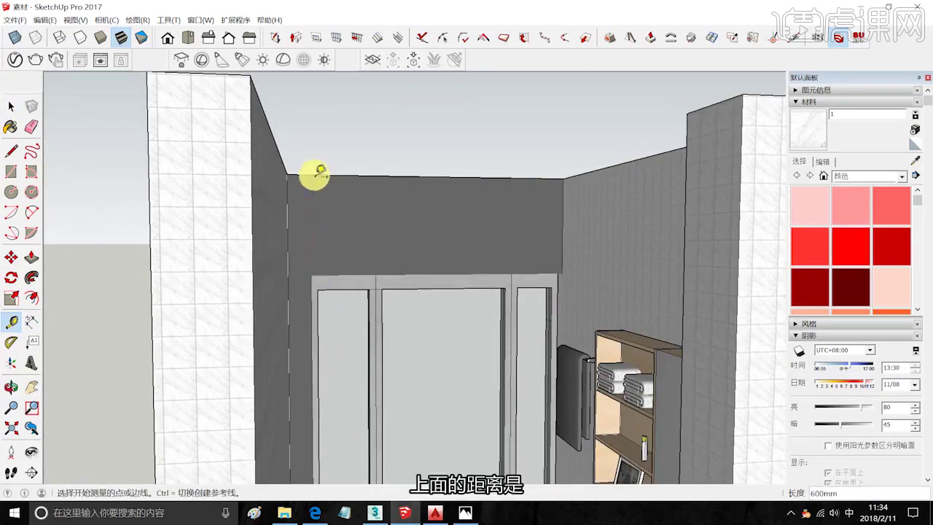
Switch to 3ds Max, select the room model and enter edge editing of its editable poly.
{"action": "left_click", "coordinate": [374, 513]}
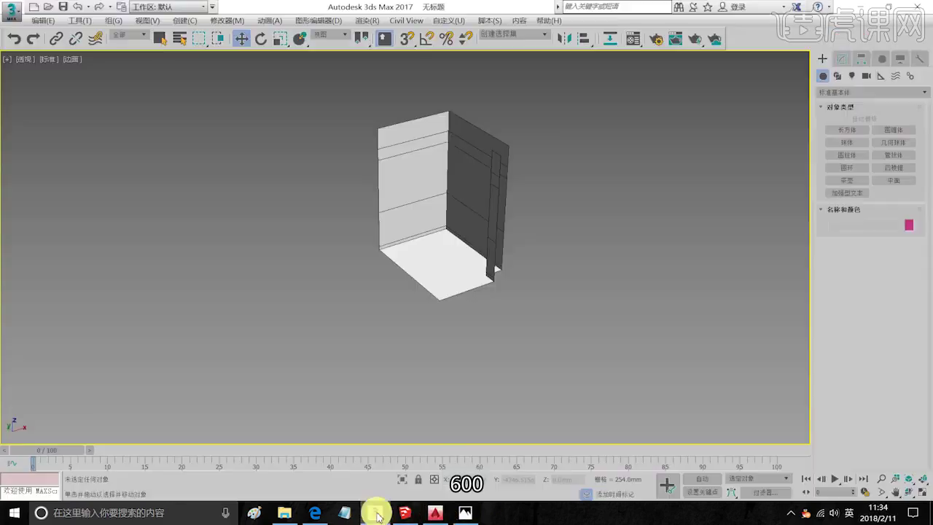
{"action": "mouse_move", "coordinate": [389, 192]}
{"action": "middle_mouse_down"}
{"action": "mouse_move", "coordinate": [442, 209]}
{"action": "mouse_move", "coordinate": [387, 194]}
{"action": "middle_mouse_up"}
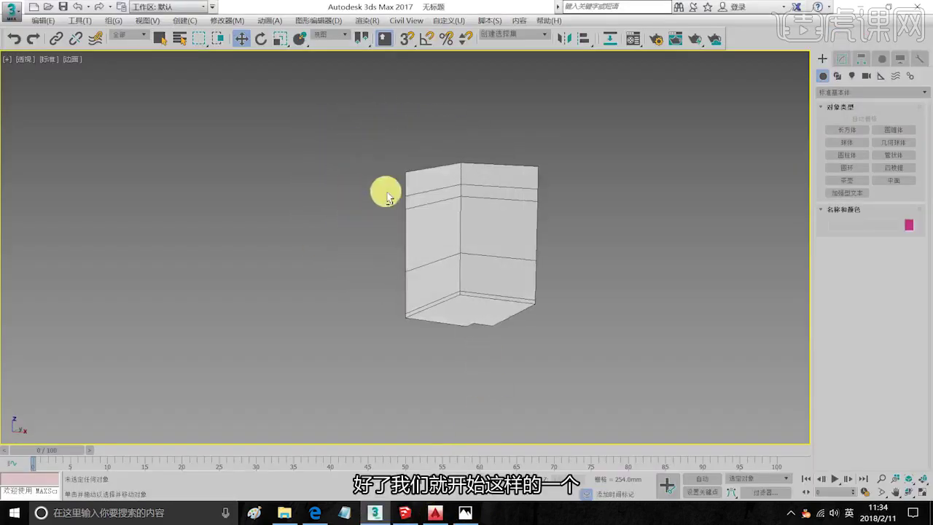
{"action": "scroll", "coordinate": [513, 242], "scroll_direction": "up", "scroll_amount": 4}
{"action": "scroll", "coordinate": [510, 242], "scroll_direction": "down", "scroll_amount": 3}
{"action": "middle_click_drag", "start_coordinate": [454, 277], "coordinate": [478, 299], "text": "alt"}
{"action": "scroll", "coordinate": [437, 201], "scroll_direction": "up", "scroll_amount": 3}
{"action": "middle_click_drag", "start_coordinate": [437, 201], "coordinate": [452, 246]}
{"action": "left_click", "coordinate": [453, 245]}
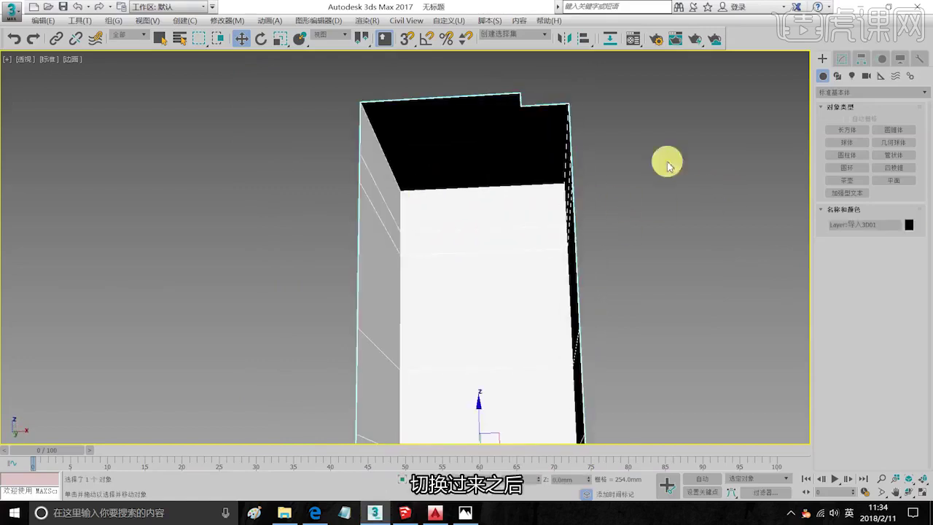
{"action": "left_click", "coordinate": [840, 61]}
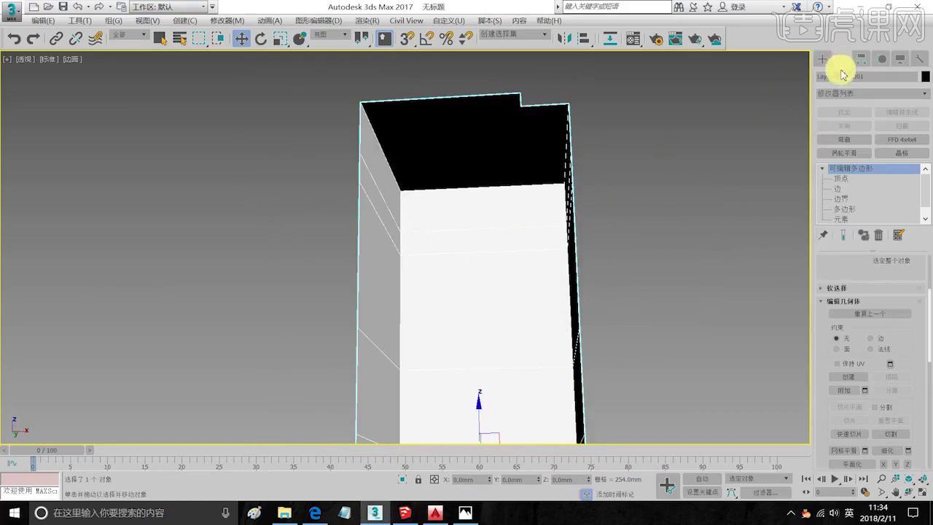
{"action": "left_click", "coordinate": [838, 189]}
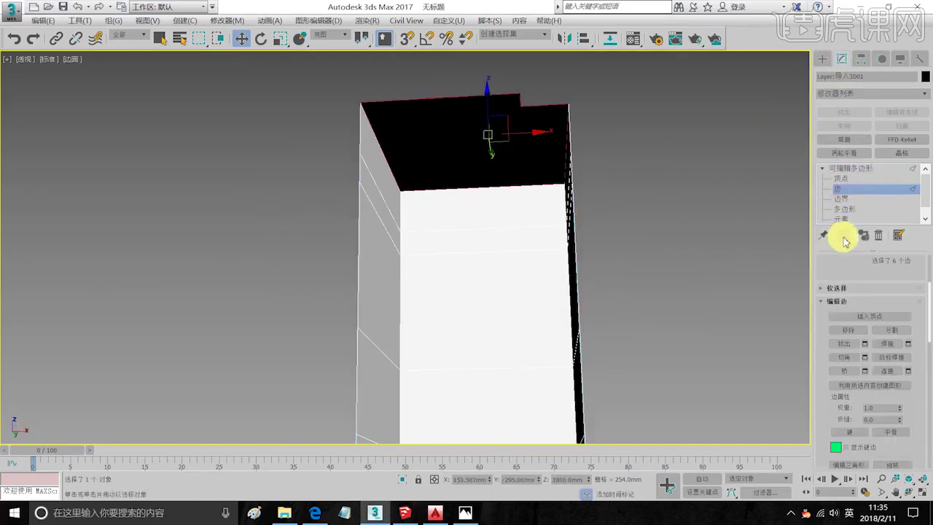
Select the lowest horizontal edge line above the floor on the window wall.
{"action": "middle_click_drag", "start_coordinate": [478, 244], "coordinate": [474, 271], "text": "alt"}
{"action": "left_click", "coordinate": [416, 209]}
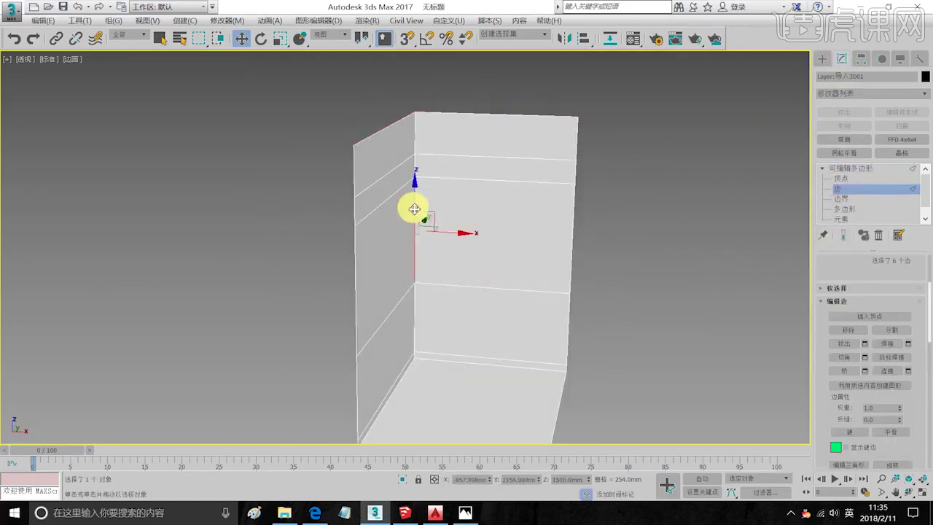
{"action": "middle_click_drag", "start_coordinate": [448, 225], "coordinate": [459, 275], "text": "alt"}
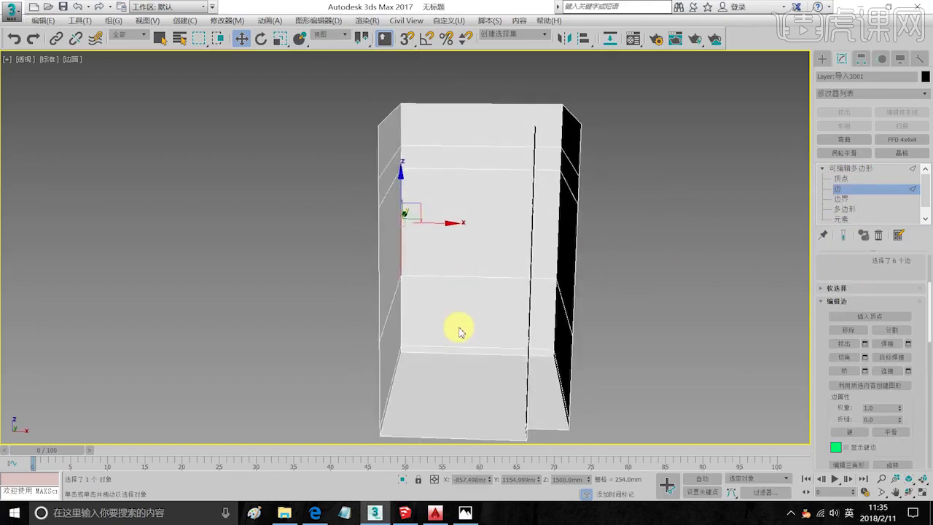
{"action": "scroll", "coordinate": [459, 332], "scroll_direction": "up", "scroll_amount": 5}
{"action": "left_click", "coordinate": [421, 375]}
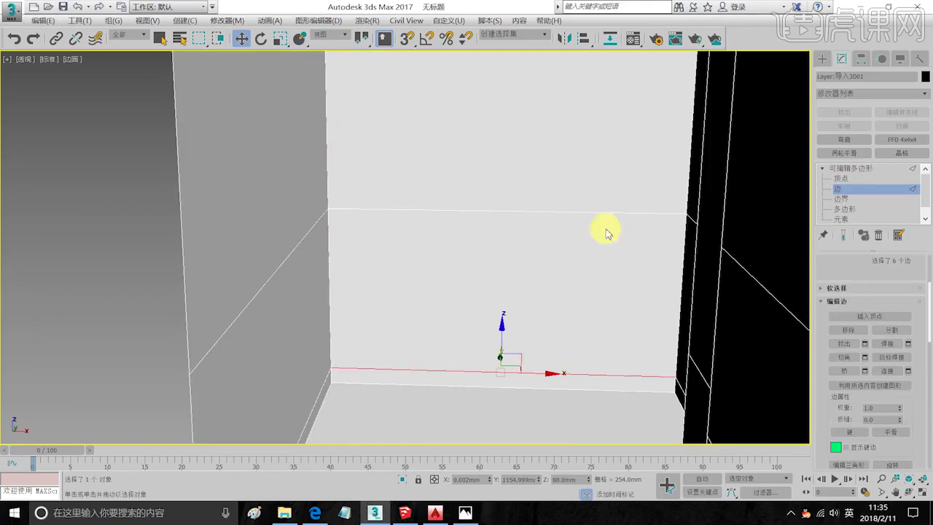
Check the grid and snap settings for Vertex as the only snap type, and close them.
{"action": "right_click", "coordinate": [406, 44]}
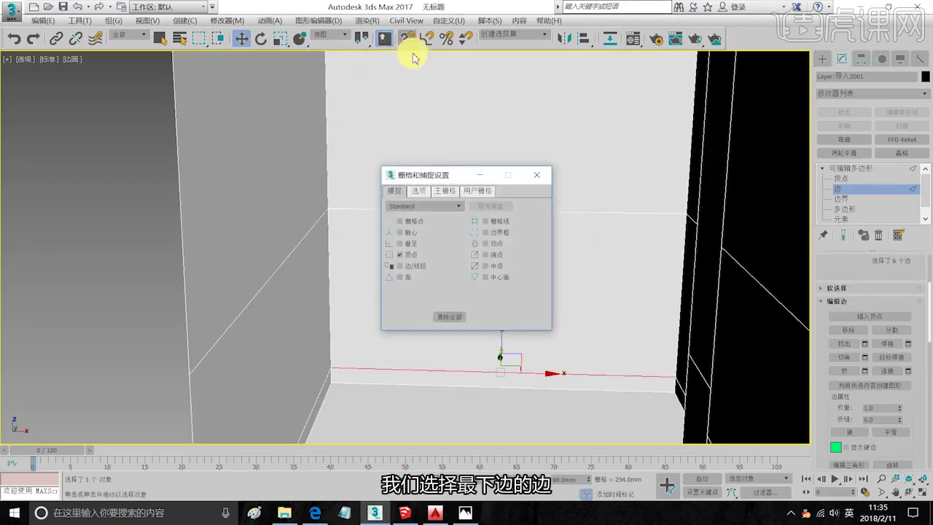
{"action": "left_click", "coordinate": [419, 190]}
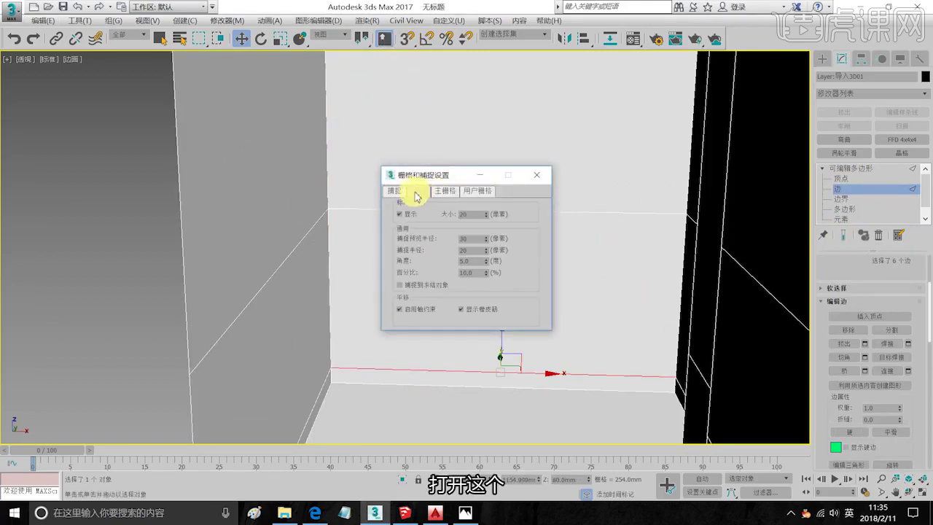
{"action": "left_click", "coordinate": [401, 191]}
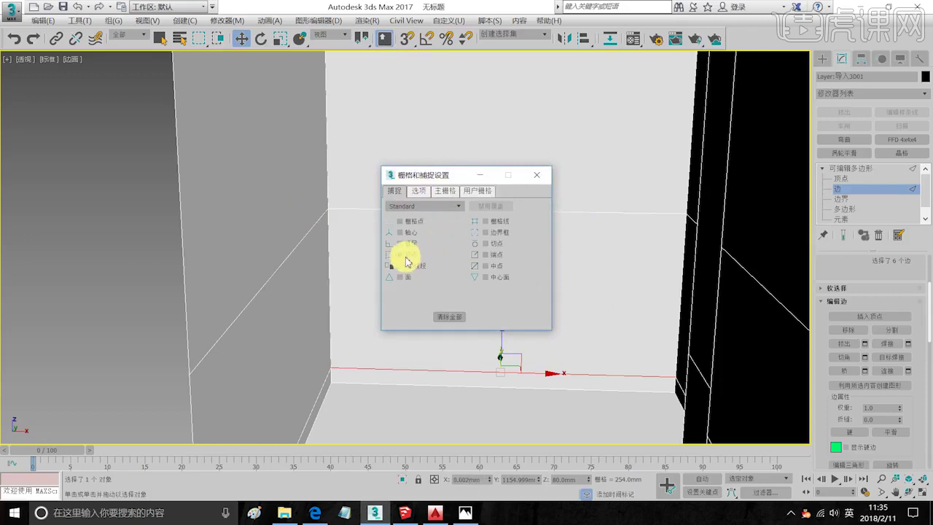
{"action": "left_click", "coordinate": [545, 184]}
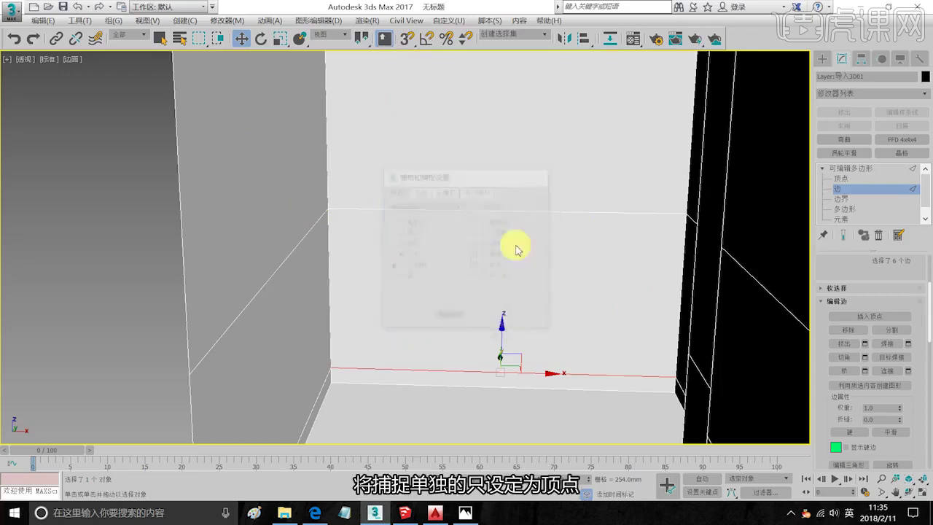
Turn on Ignore Backfacing for the edge selection.
{"action": "middle_click_drag", "start_coordinate": [512, 246], "coordinate": [536, 210]}
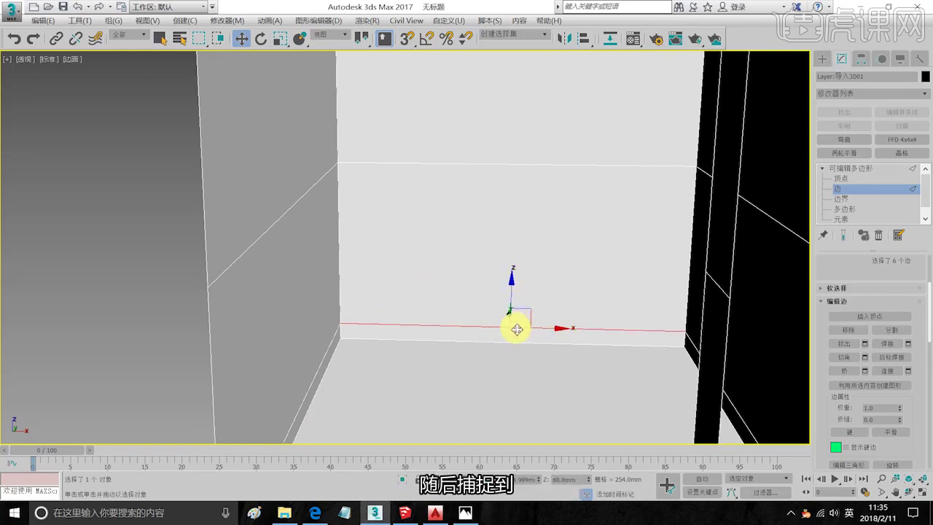
{"action": "left_click_drag", "start_coordinate": [831, 271], "coordinate": [833, 337]}
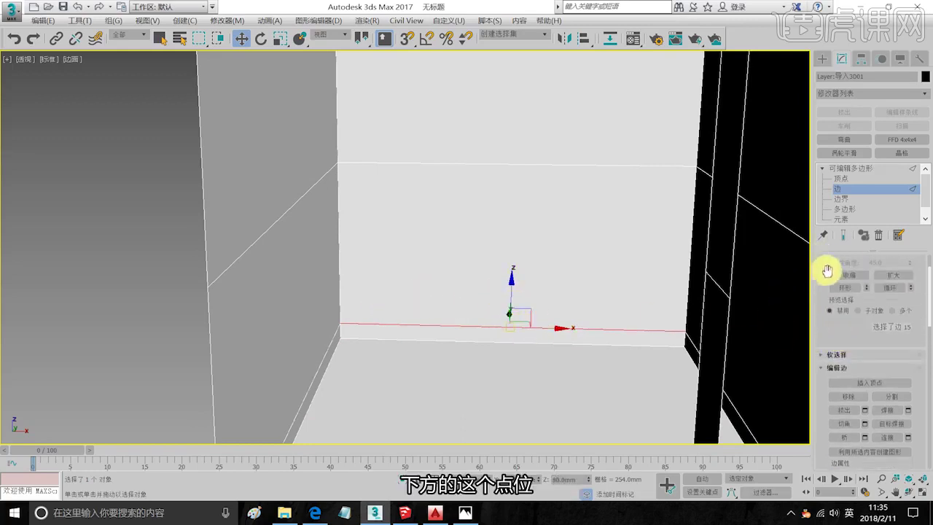
{"action": "left_click_drag", "start_coordinate": [828, 270], "coordinate": [834, 437]}
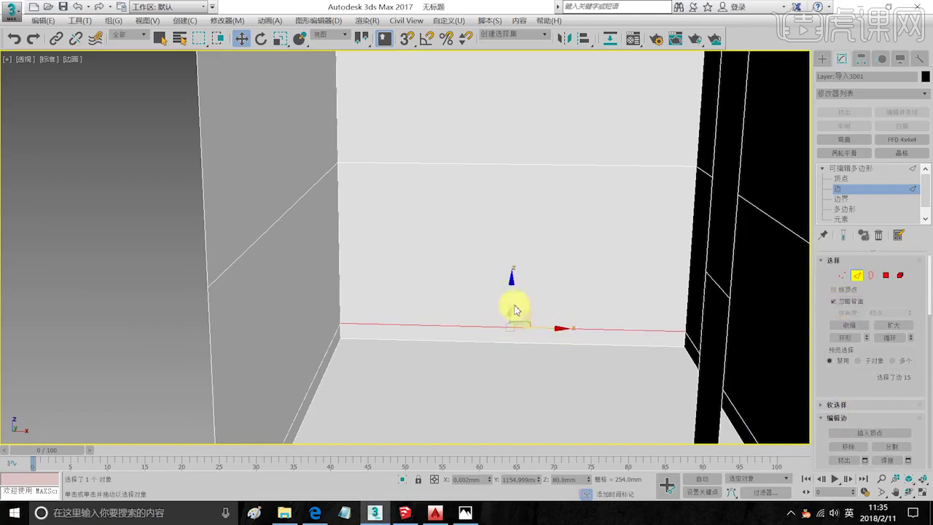
{"action": "left_click", "coordinate": [604, 287]}
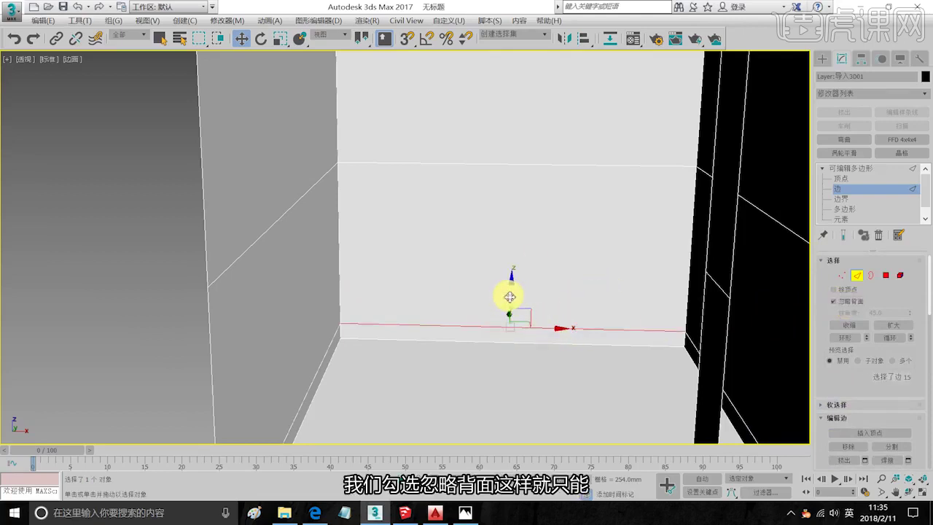
Try to move the window wall's lowest edge line vertically by snapping it to a nearby point.
{"action": "mouse_move", "coordinate": [510, 296]}
{"action": "left_mouse_down"}
{"action": "mouse_move", "coordinate": [498, 313]}
{"action": "mouse_move", "coordinate": [493, 292]}
{"action": "mouse_move", "coordinate": [502, 300]}
{"action": "left_mouse_up"}
{"action": "middle_click_drag", "start_coordinate": [514, 317], "coordinate": [560, 309], "text": "alt"}
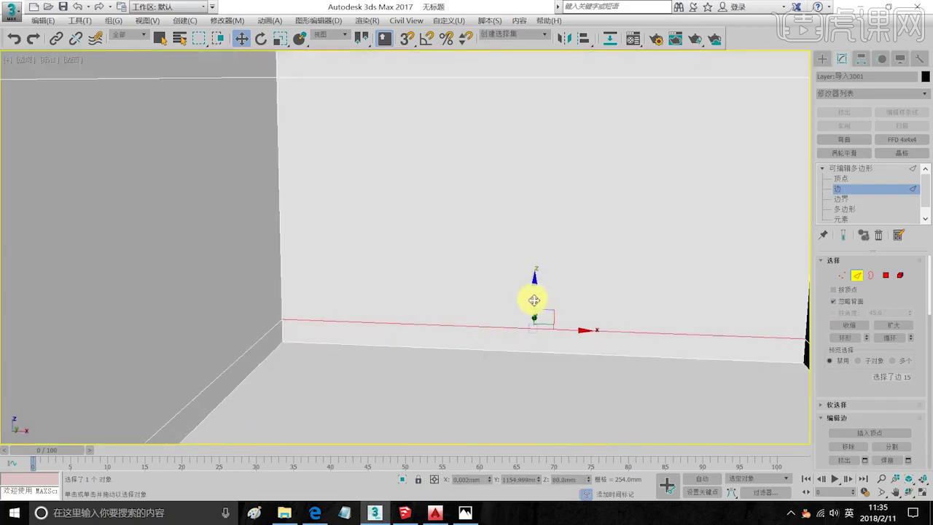
{"action": "left_click_drag", "start_coordinate": [535, 300], "coordinate": [347, 295]}
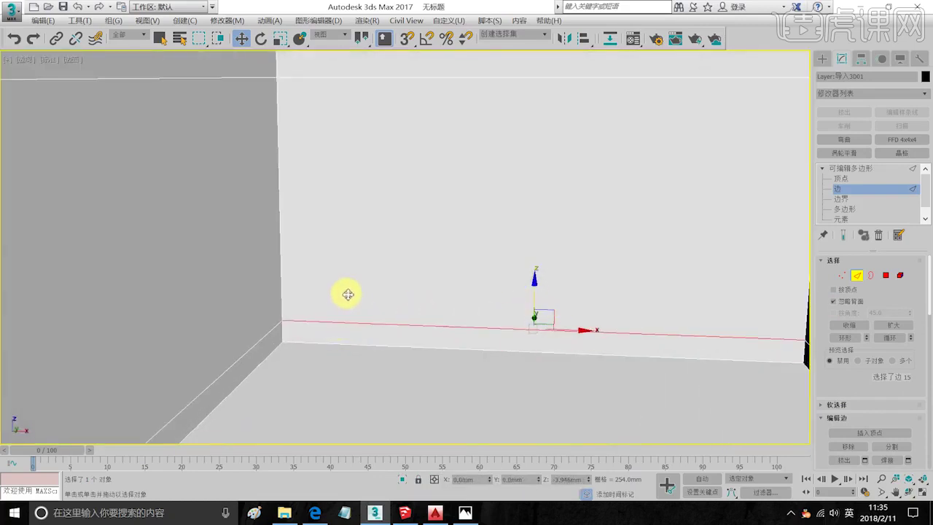
Add the low horizontal edges of the adjoining walls to the edge selection.
{"action": "mouse_move", "coordinate": [423, 308]}
{"action": "middle_mouse_down", "text": "alt"}
{"action": "mouse_move", "coordinate": [454, 313]}
{"action": "mouse_move", "coordinate": [429, 310]}
{"action": "middle_mouse_up", "text": "alt"}
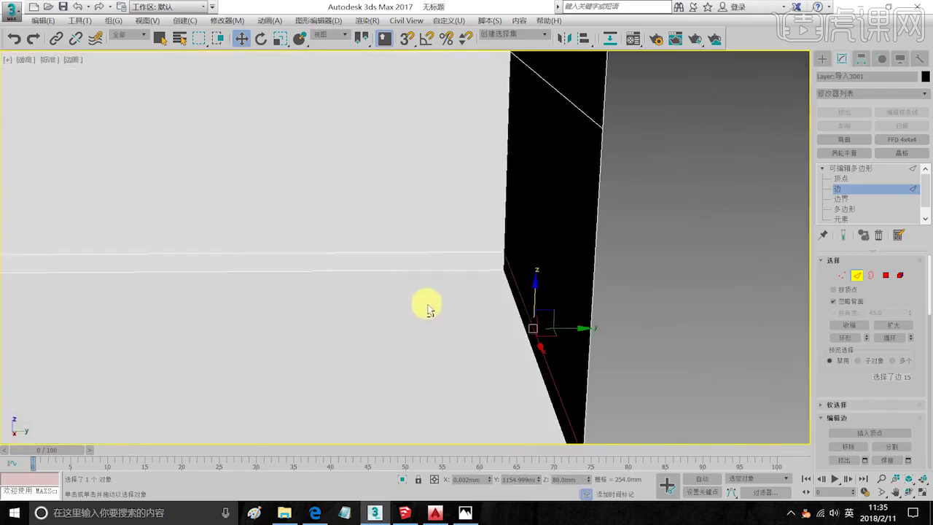
{"action": "left_click", "coordinate": [427, 254], "text": "ctrl"}
{"action": "middle_click_drag", "start_coordinate": [382, 265], "coordinate": [485, 259], "text": "alt"}
{"action": "left_click", "coordinate": [276, 221], "text": "ctrl"}
Select the two vertical edges of the window wall's section above the lowest line and connect them with 1 segment.
{"action": "left_click", "coordinate": [492, 226]}
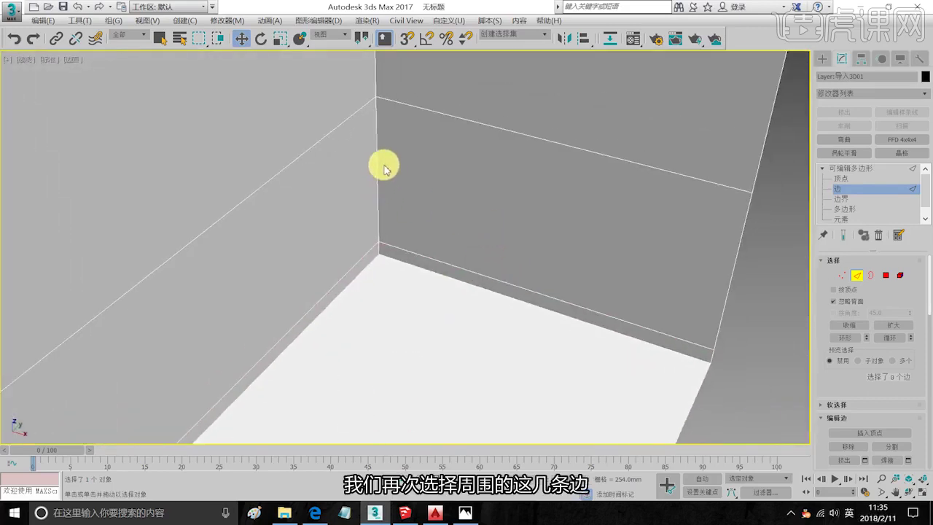
{"action": "middle_click_drag", "start_coordinate": [377, 162], "coordinate": [629, 223], "text": "alt"}
{"action": "left_click", "coordinate": [693, 150], "text": "ctrl"}
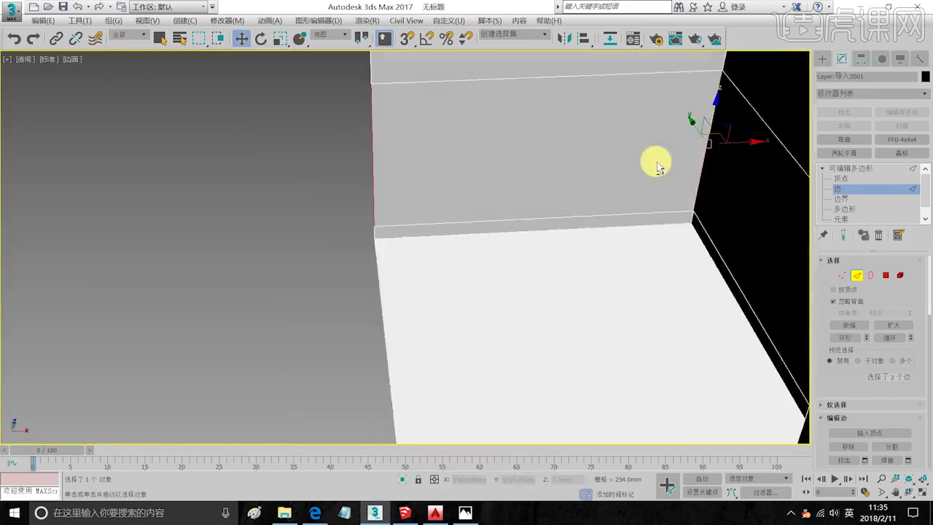
{"action": "middle_click_drag", "start_coordinate": [654, 160], "coordinate": [535, 225], "text": "alt"}
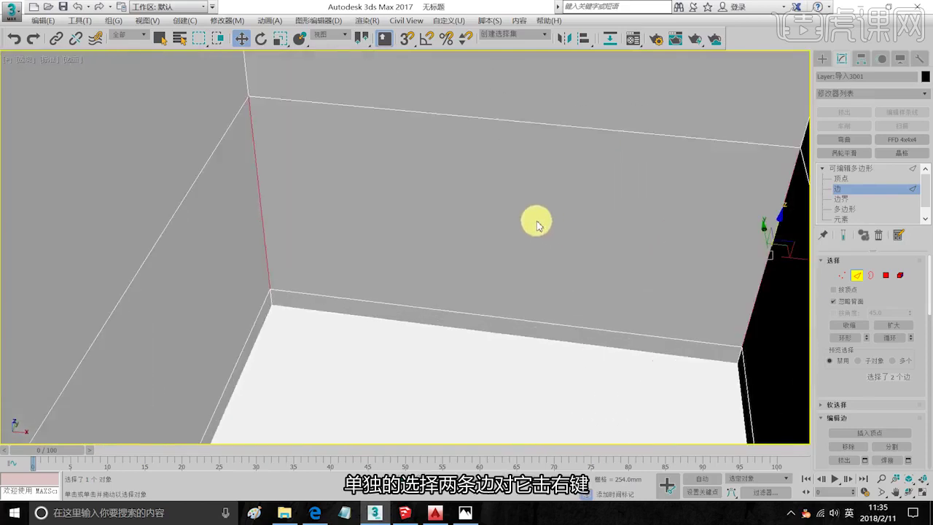
{"action": "right_click", "coordinate": [536, 221]}
{"action": "left_click", "coordinate": [481, 255]}
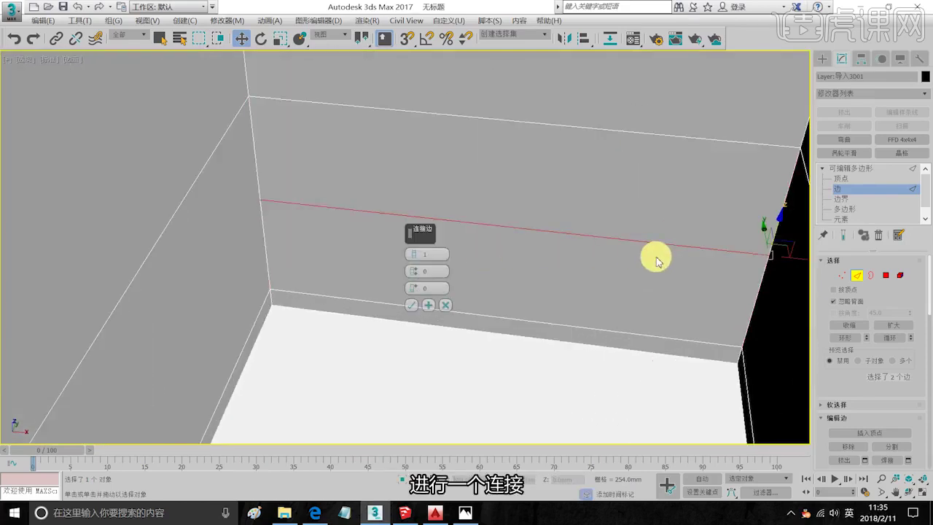
{"action": "left_click", "coordinate": [411, 305]}
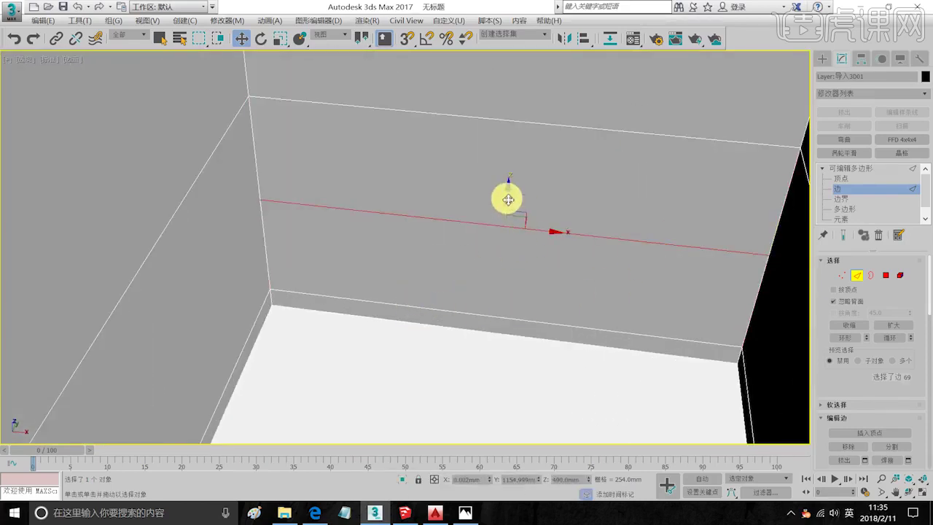
Snap the window wall's new horizontal line down onto the skirting line, and raise it 20 mm along Z.
{"action": "left_click_drag", "start_coordinate": [508, 199], "coordinate": [306, 211]}
{"action": "left_click", "coordinate": [406, 38]}
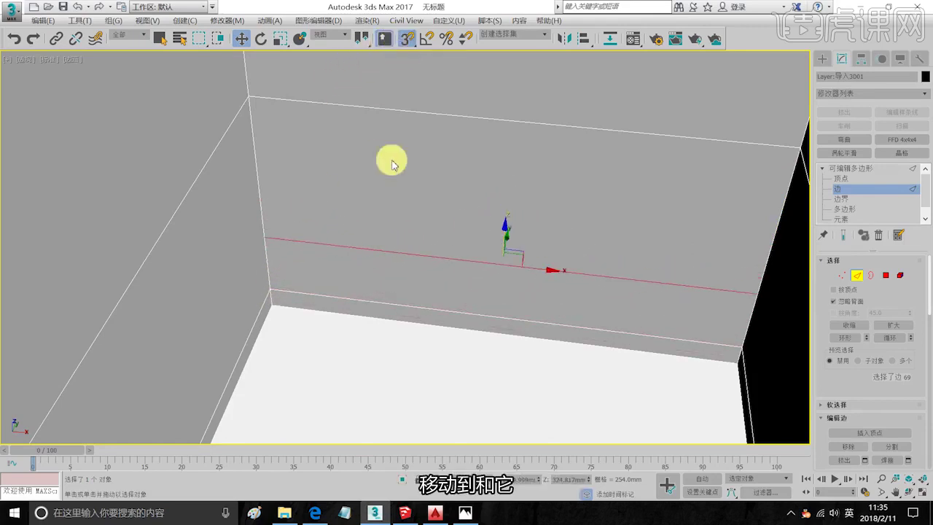
{"action": "left_click_drag", "start_coordinate": [504, 234], "coordinate": [280, 291]}
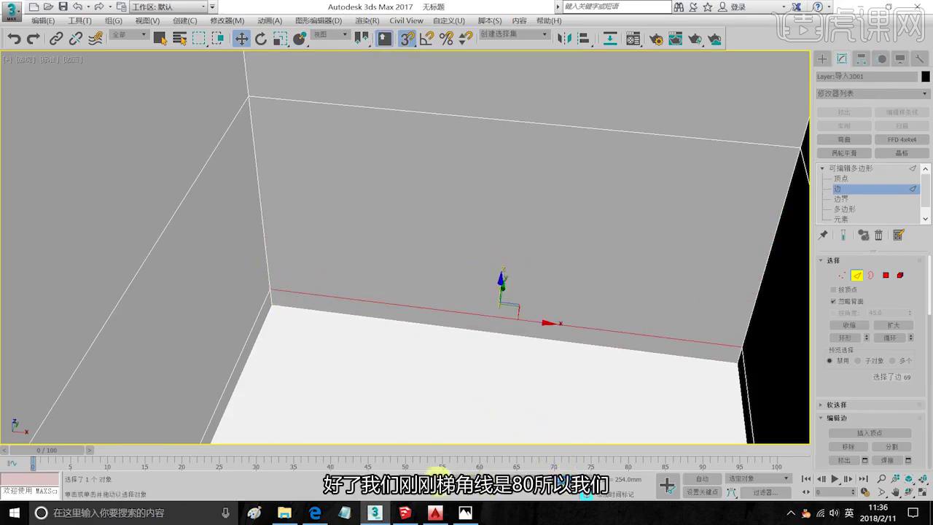
{"action": "double_click", "coordinate": [570, 480]}
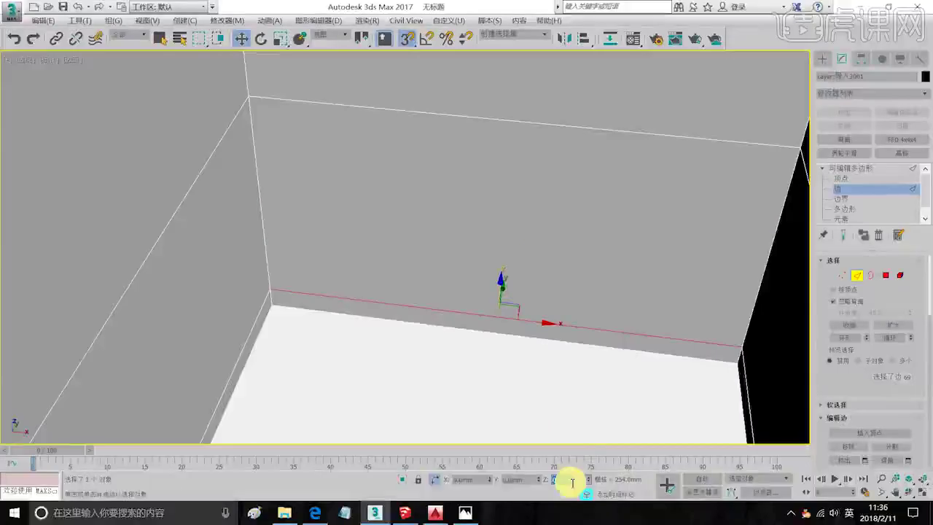
{"action": "type", "text": "20"}
{"action": "key", "text": "Return"}
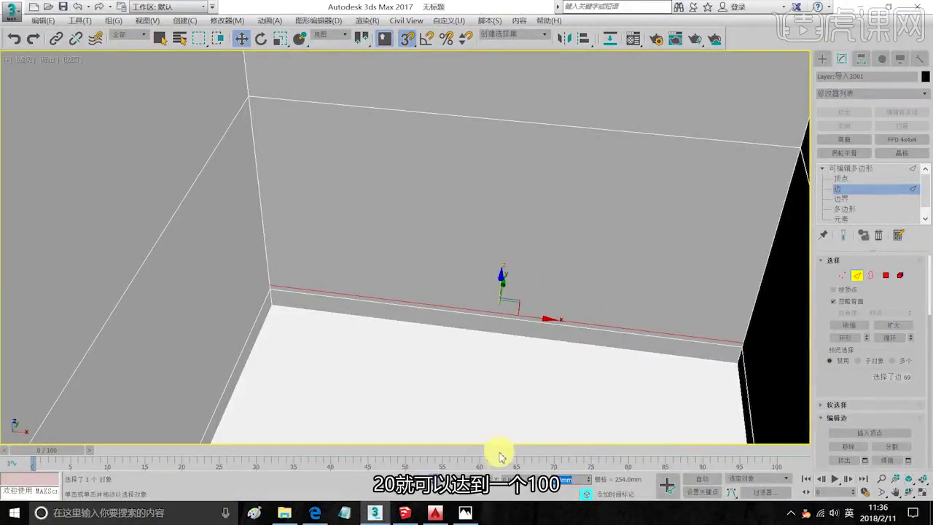
Check the window's lower frame in the SketchUp reference, and connect all horizontal edges of the window wall in 3ds Max with 1 vertical segment.
{"action": "left_click", "coordinate": [408, 514]}
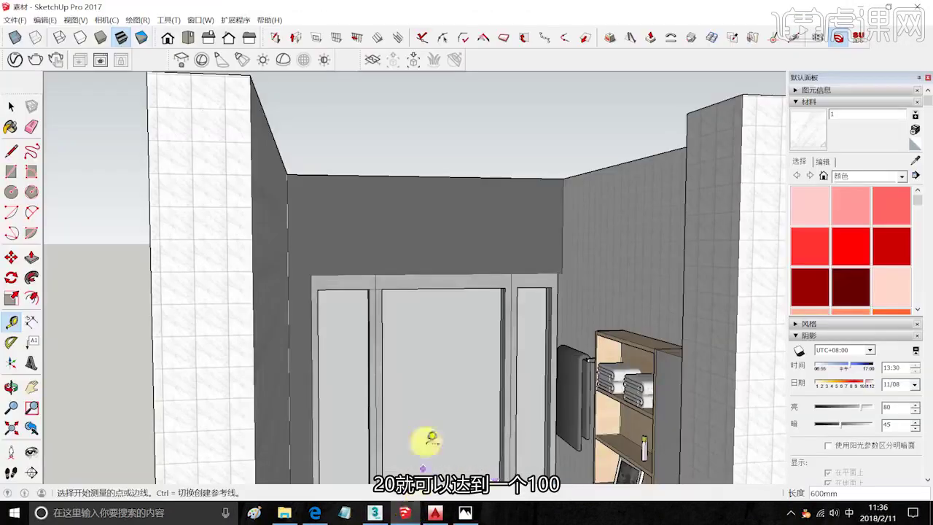
{"action": "middle_click_drag", "start_coordinate": [428, 382], "coordinate": [417, 187]}
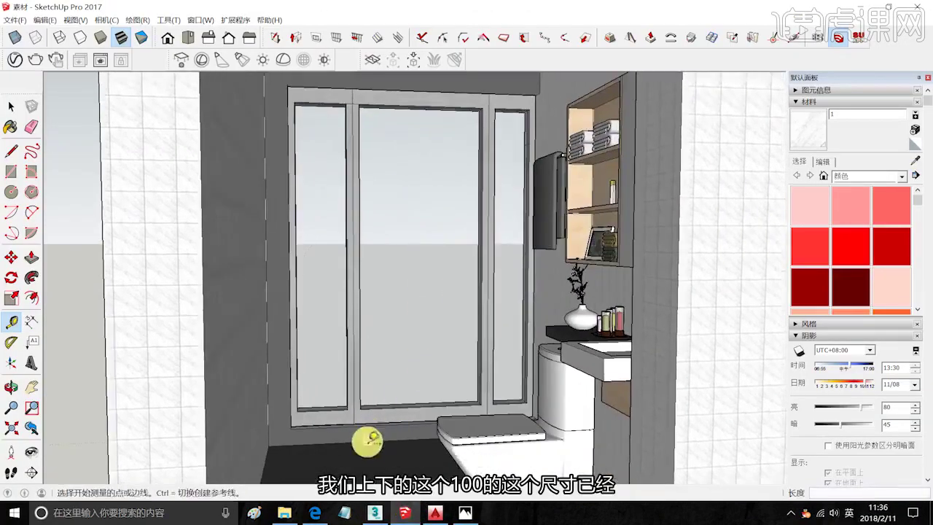
{"action": "left_click", "coordinate": [381, 514]}
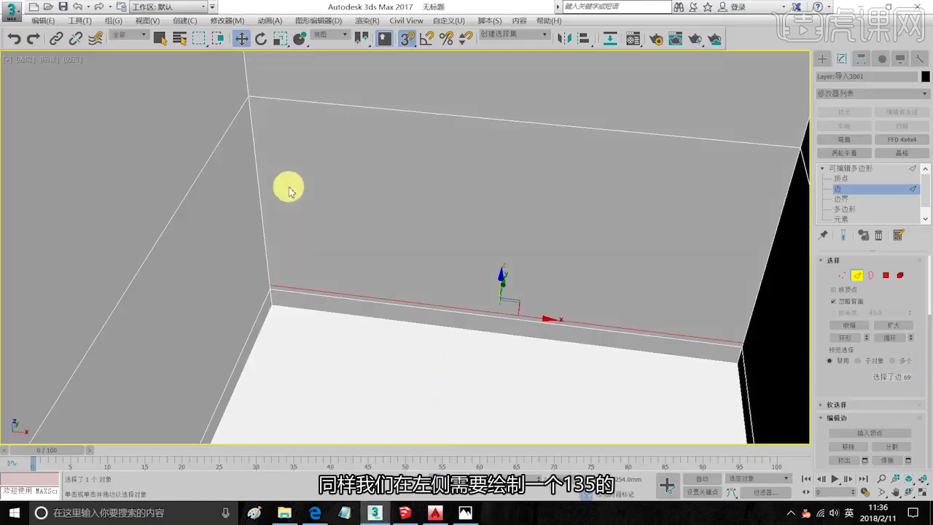
{"action": "middle_click_drag", "start_coordinate": [283, 185], "coordinate": [310, 216]}
{"action": "left_click", "coordinate": [319, 335]}
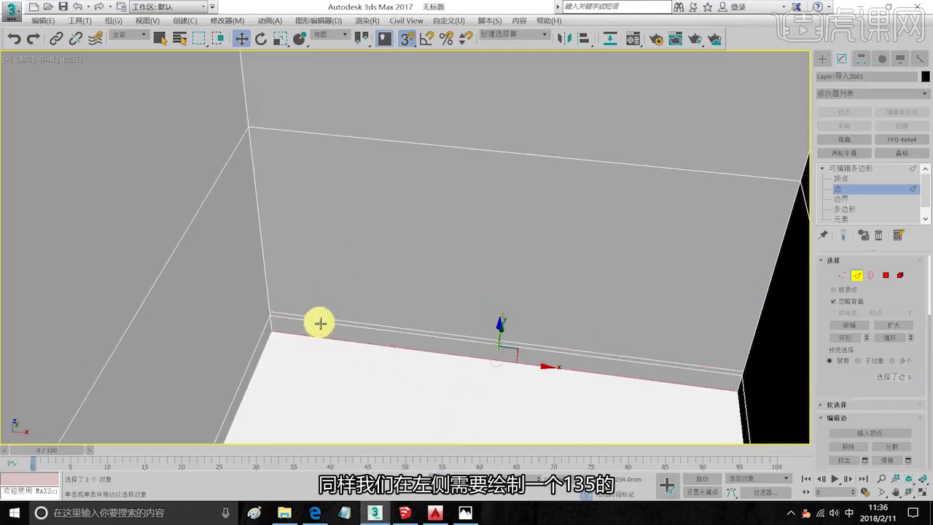
{"action": "middle_click_drag", "start_coordinate": [362, 247], "coordinate": [406, 300]}
{"action": "left_click", "coordinate": [406, 291], "text": "ctrl"}
{"action": "scroll", "coordinate": [406, 278], "scroll_direction": "down", "scroll_amount": 5}
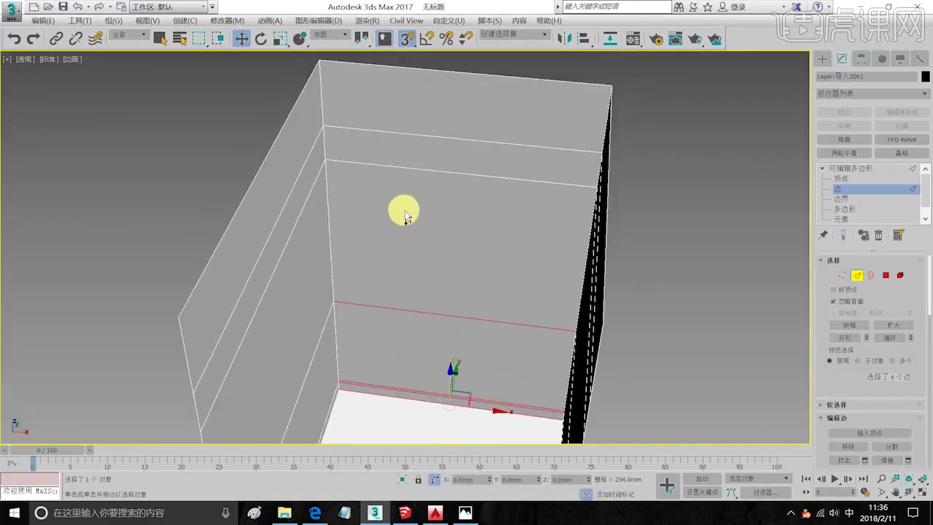
{"action": "left_click", "coordinate": [427, 73], "text": "ctrl"}
{"action": "right_click", "coordinate": [424, 136]}
{"action": "left_click", "coordinate": [373, 175]}
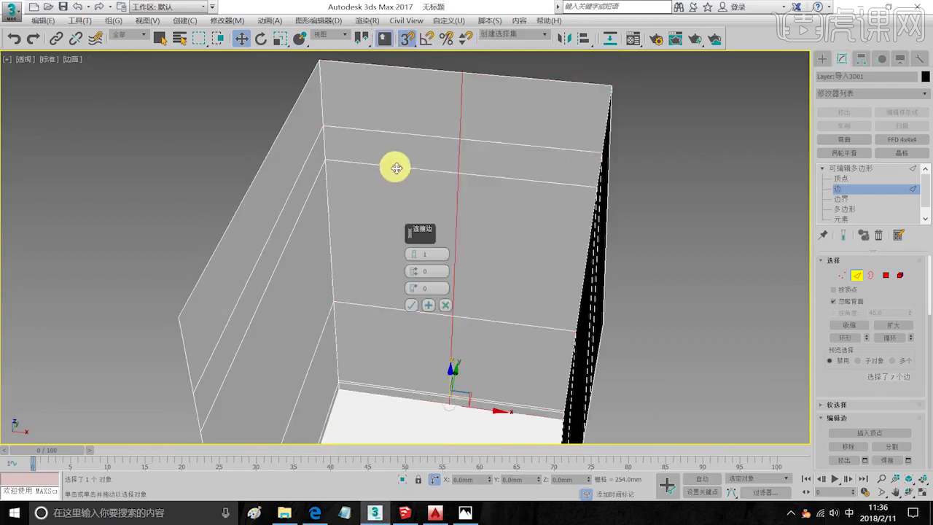
{"action": "left_click", "coordinate": [417, 307]}
Snap the new vertical line to the window wall's left corner and offset it 135 mm along X.
{"action": "left_click_drag", "start_coordinate": [506, 295], "coordinate": [328, 165]}
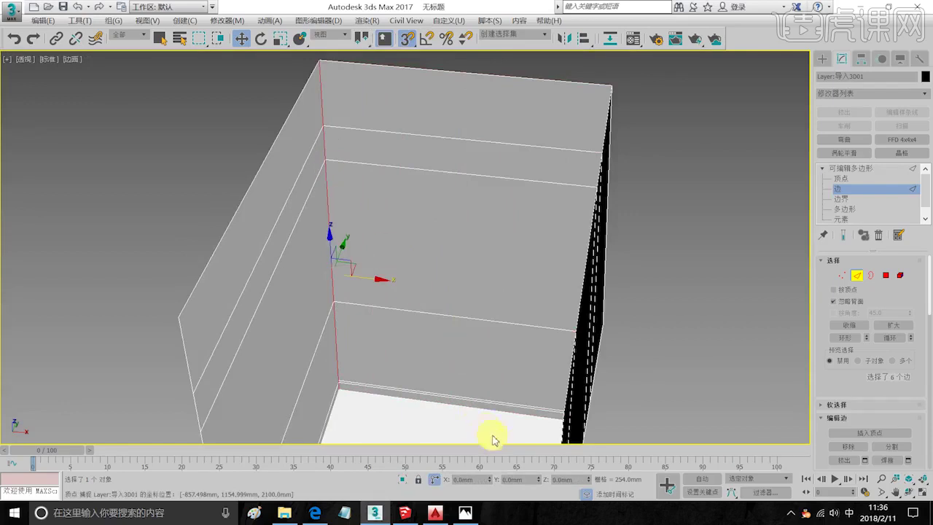
{"action": "type", "text": "135"}
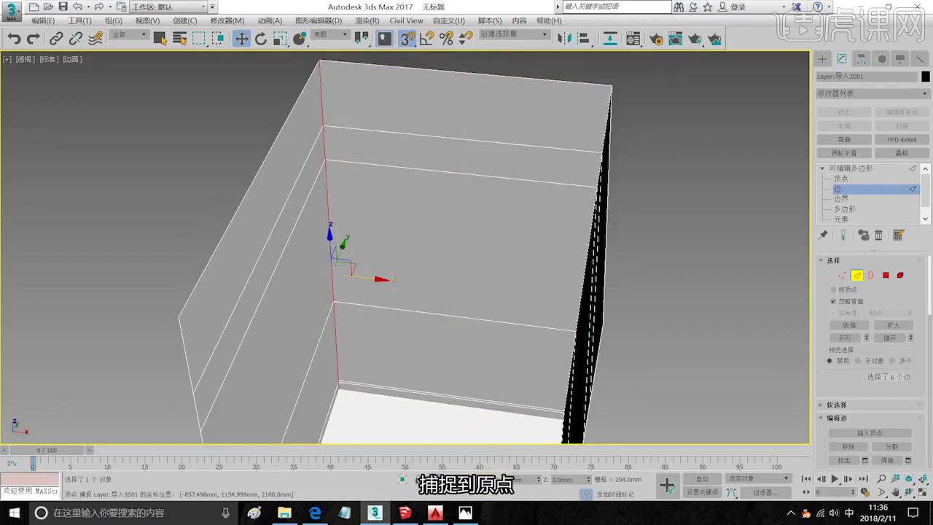
{"action": "key", "text": "Return"}
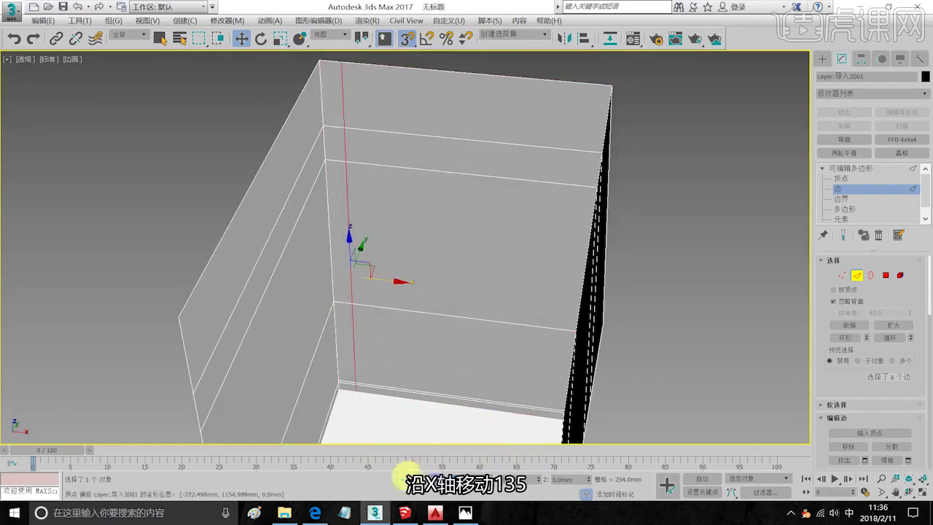
Glance at the SketchUp reference, and connect the vertical edges between the window wall's two upper horizontal lines with 1 segment.
{"action": "left_click", "coordinate": [415, 516]}
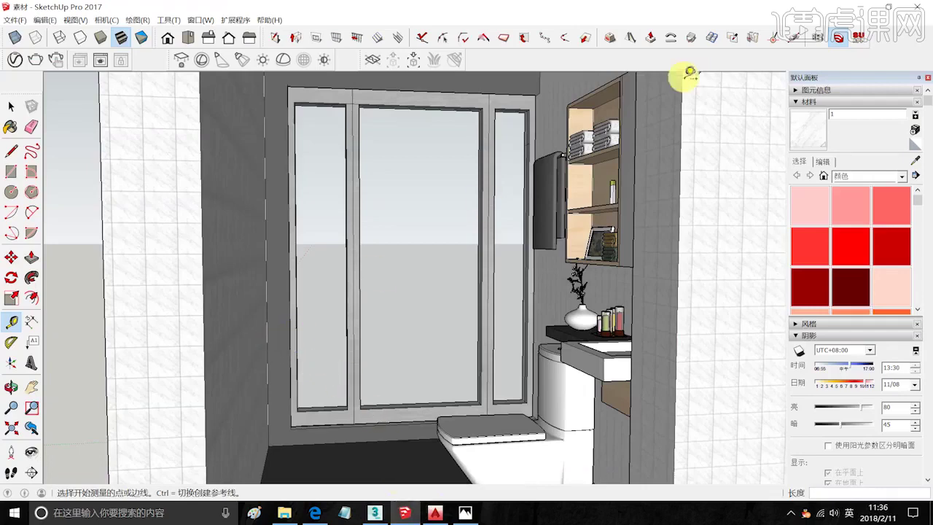
{"action": "left_click", "coordinate": [871, 8]}
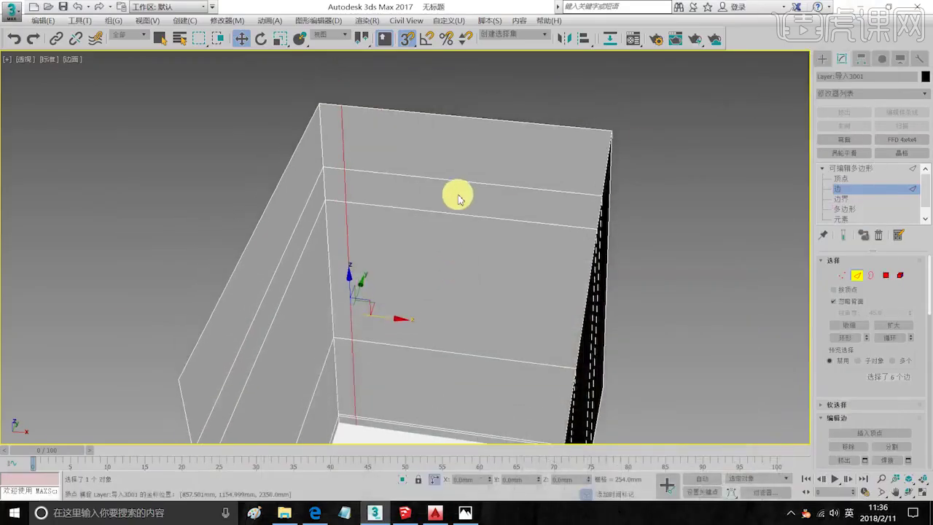
{"action": "left_click", "coordinate": [419, 180]}
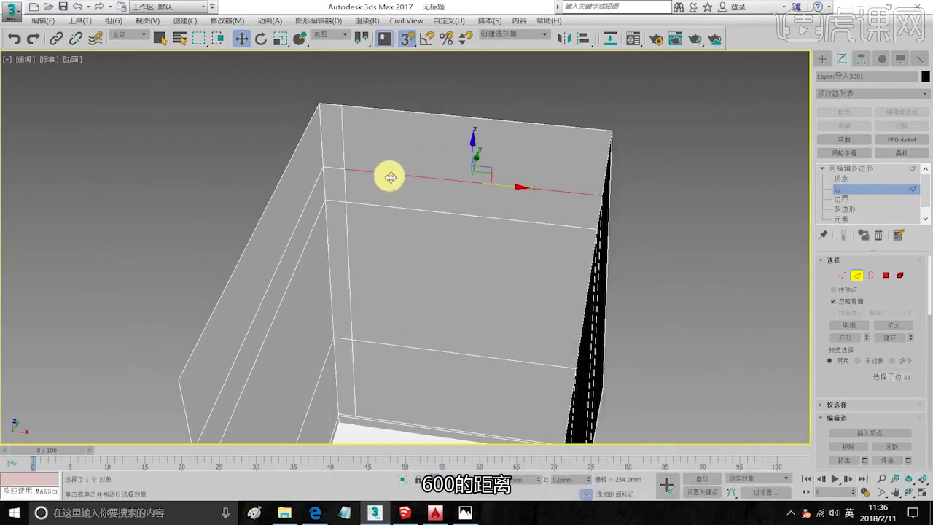
{"action": "left_click", "coordinate": [335, 170], "text": "ctrl"}
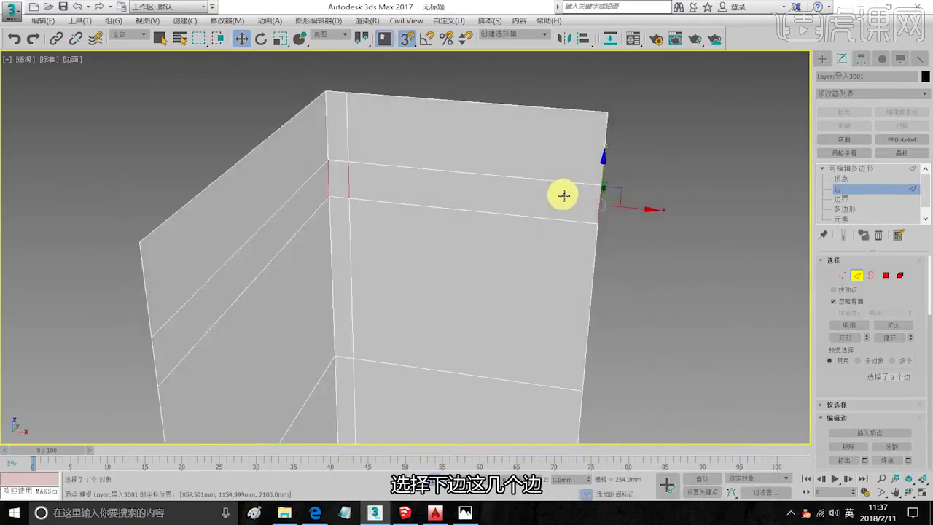
{"action": "right_click", "coordinate": [428, 194]}
{"action": "left_click", "coordinate": [386, 231]}
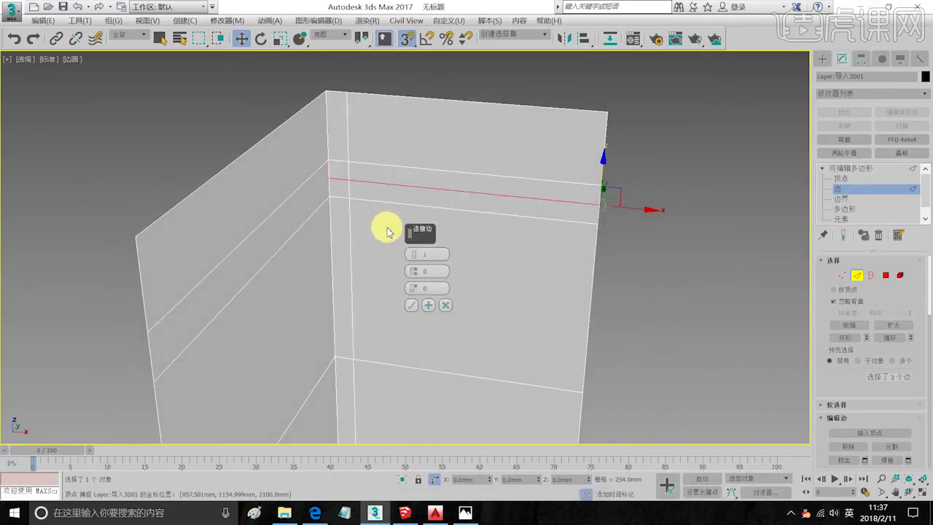
{"action": "left_click", "coordinate": [413, 307]}
Snap the new horizontal line to the window wall's top edge and move it -600 mm along Z.
{"action": "left_click_drag", "start_coordinate": [404, 156], "coordinate": [353, 93]}
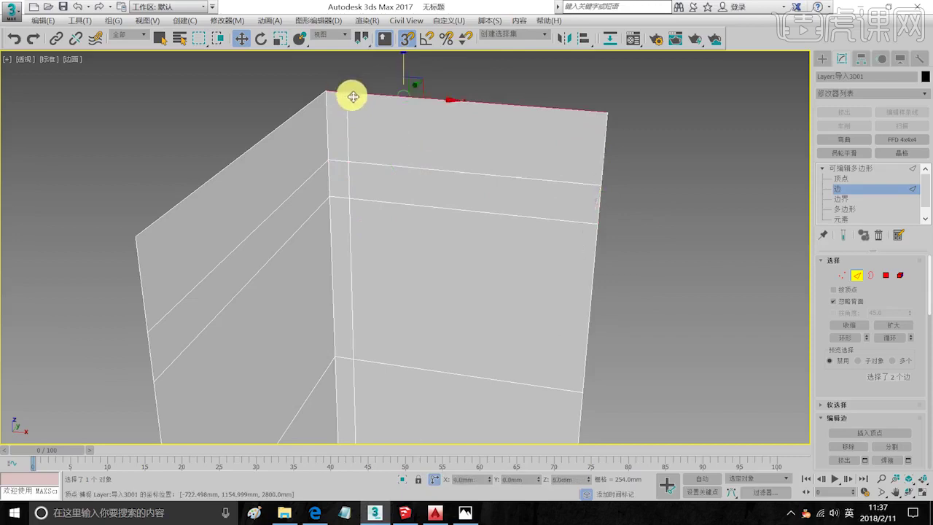
{"action": "double_click", "coordinate": [566, 479]}
{"action": "type", "text": "-"}
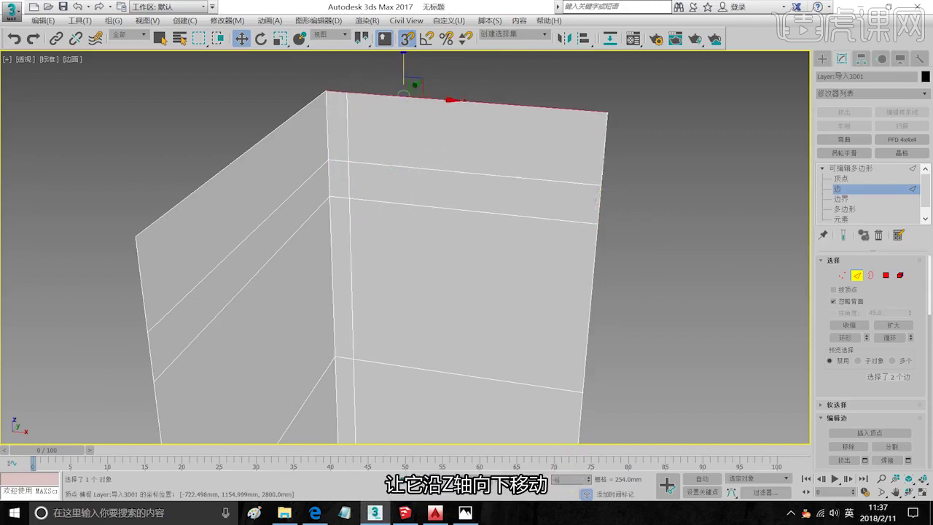
{"action": "type", "text": "600"}
{"action": "key", "text": "Return"}
Switch to the SketchUp reference and measure the depth of the window recess at its lower corner.
{"action": "middle_click_drag", "start_coordinate": [422, 385], "coordinate": [444, 380], "text": "alt"}
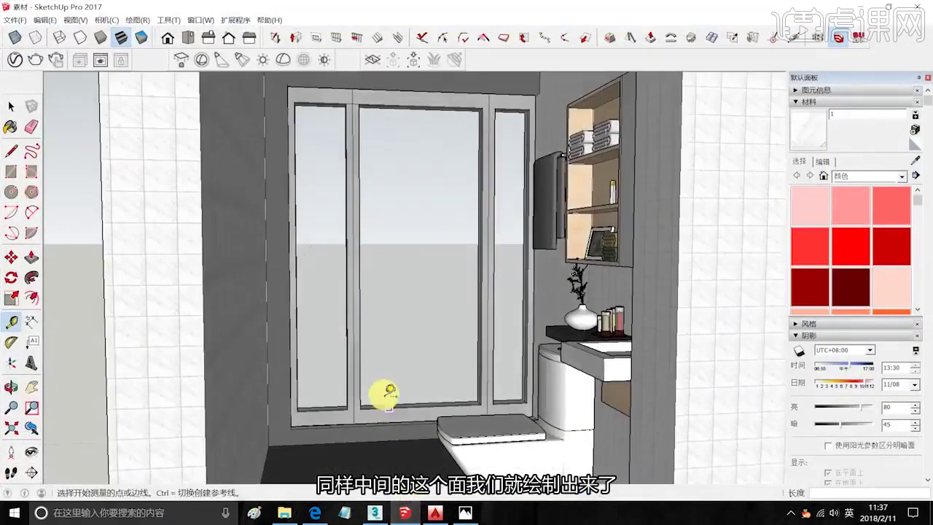
{"action": "scroll", "coordinate": [340, 296], "scroll_direction": "up", "scroll_amount": 5}
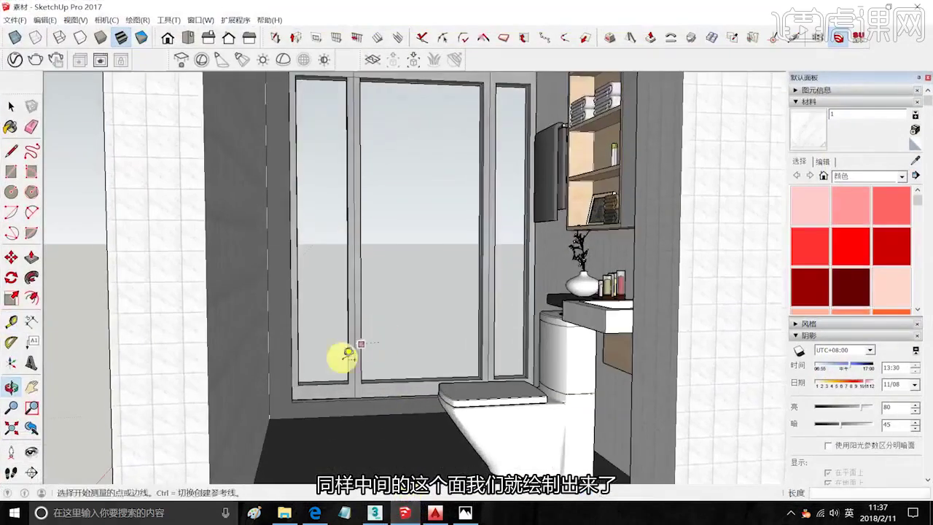
{"action": "scroll", "coordinate": [299, 385], "scroll_direction": "up", "scroll_amount": 6}
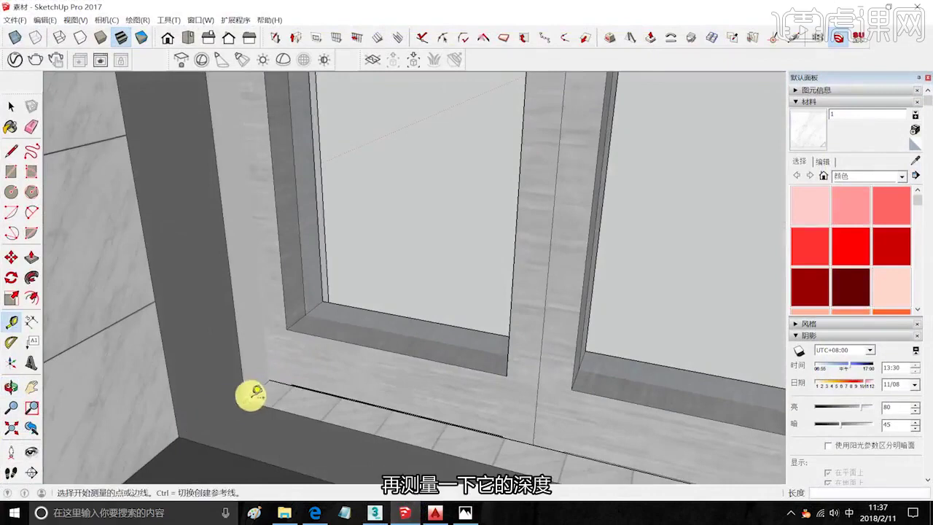
{"action": "left_click", "coordinate": [246, 401]}
{"action": "mouse_move", "coordinate": [377, 330]}
{"action": "middle_mouse_down"}
{"action": "mouse_move", "coordinate": [187, 386]}
{"action": "mouse_move", "coordinate": [323, 330]}
{"action": "mouse_move", "coordinate": [377, 271]}
{"action": "middle_mouse_up"}
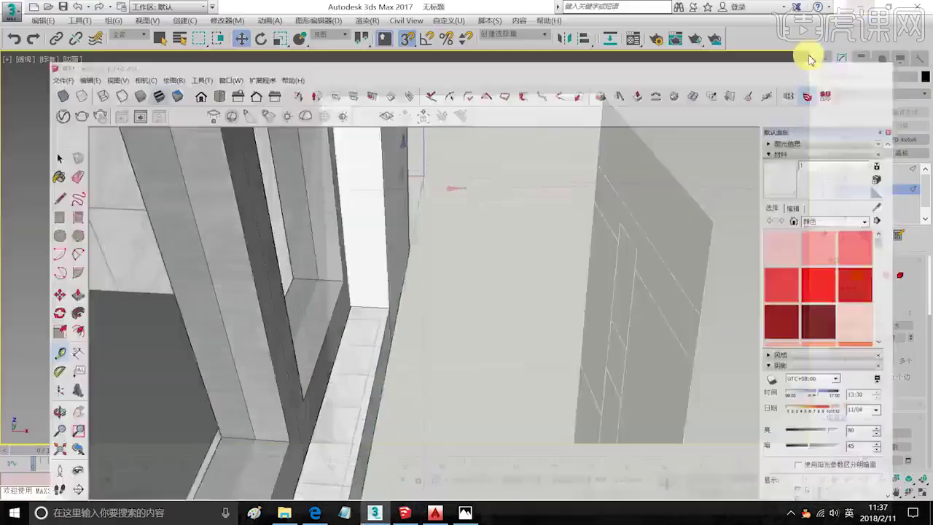
In Polygon mode, select the window opening's four stacked polygons beside the vertical line, down to the thin strip near the floor.
{"action": "scroll", "coordinate": [373, 189], "scroll_direction": "up", "scroll_amount": 3}
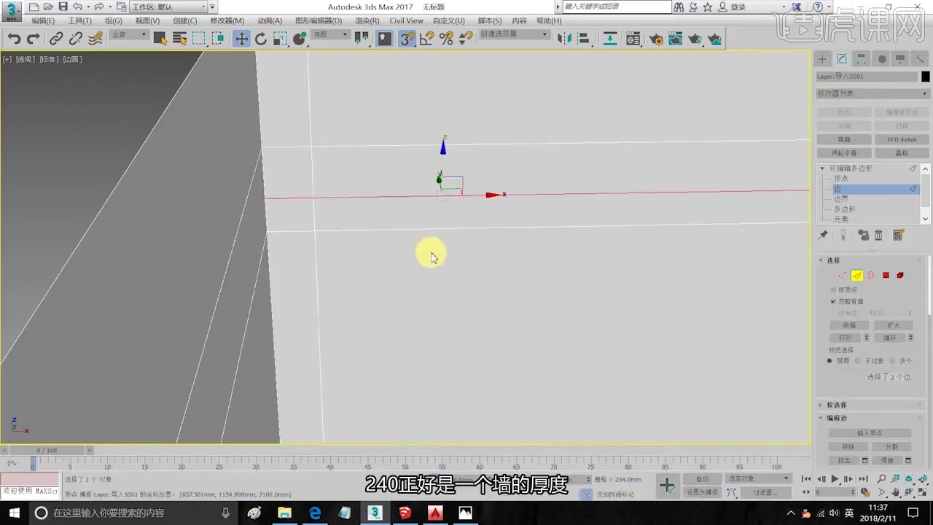
{"action": "key", "text": "4"}
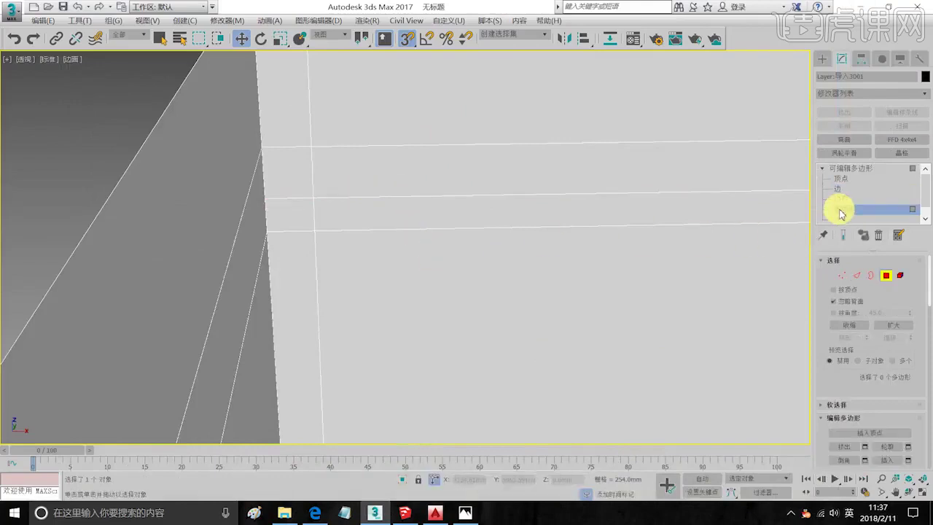
{"action": "left_click", "coordinate": [500, 259]}
{"action": "scroll", "coordinate": [499, 258], "scroll_direction": "down", "scroll_amount": 4}
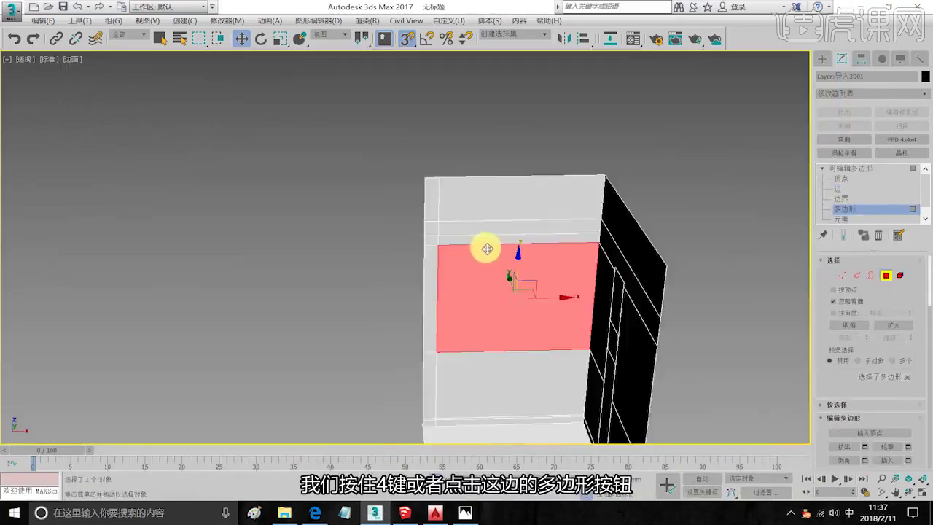
{"action": "scroll", "coordinate": [486, 248], "scroll_direction": "up", "scroll_amount": 1}
{"action": "left_click", "coordinate": [473, 241], "text": "ctrl"}
{"action": "middle_click_drag", "start_coordinate": [496, 250], "coordinate": [462, 171], "text": "alt"}
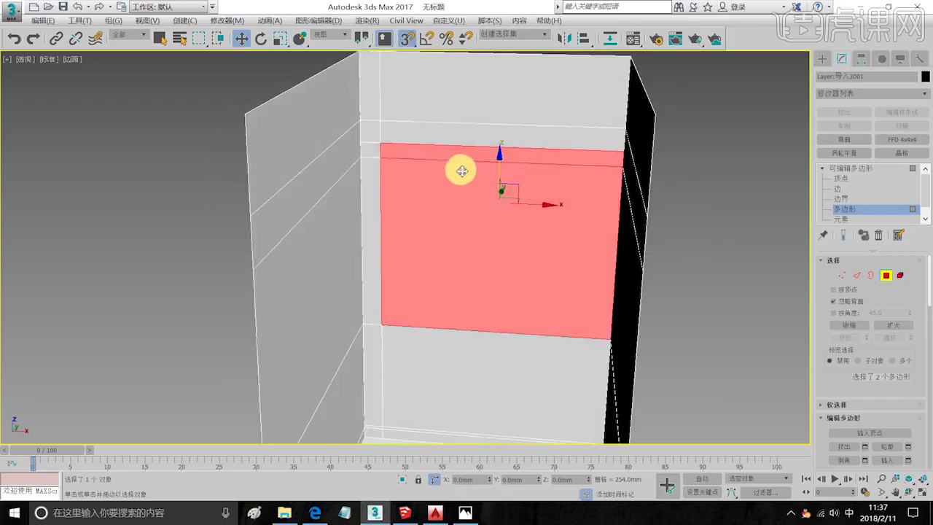
{"action": "left_click", "coordinate": [479, 355], "text": "ctrl"}
{"action": "middle_click_drag", "start_coordinate": [492, 299], "coordinate": [419, 357], "text": "alt"}
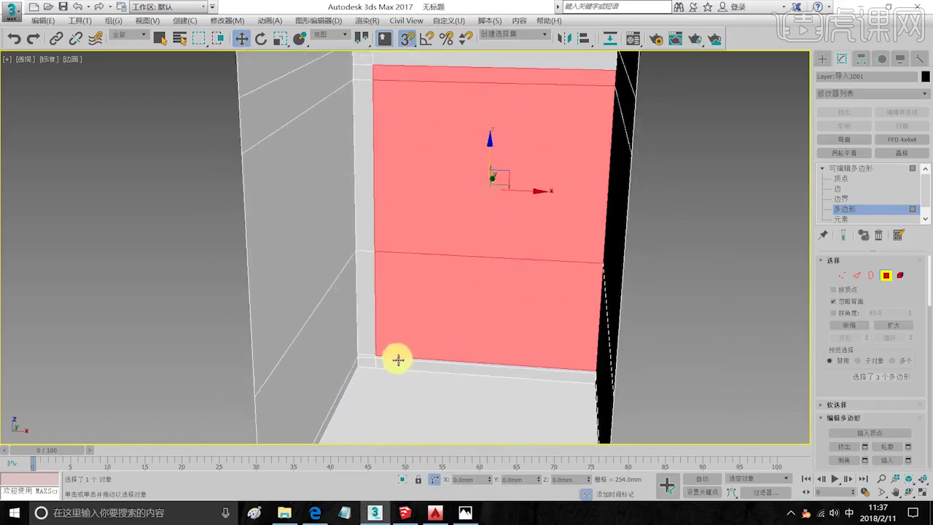
{"action": "middle_click_drag", "start_coordinate": [476, 257], "coordinate": [411, 234], "text": "alt"}
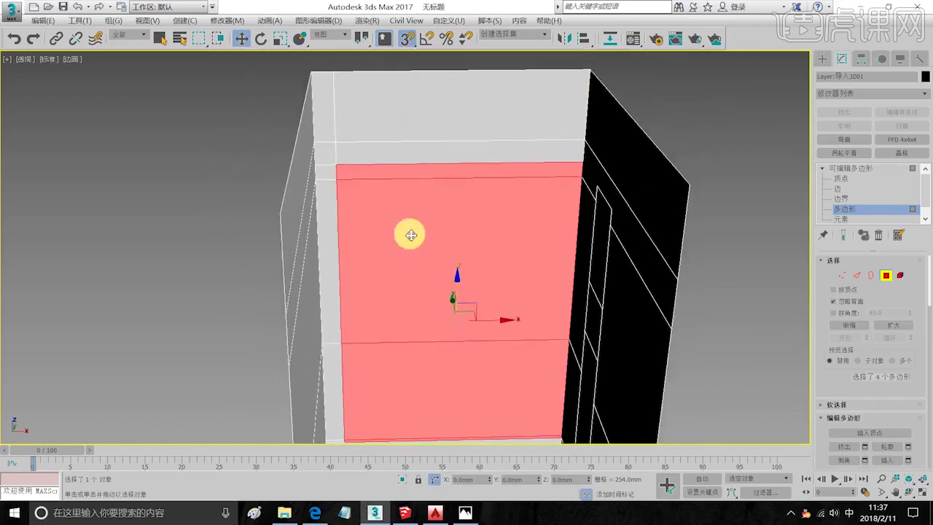
Bring up the polygon editing commands for the selected window opening polygons.
{"action": "right_click", "coordinate": [481, 227]}
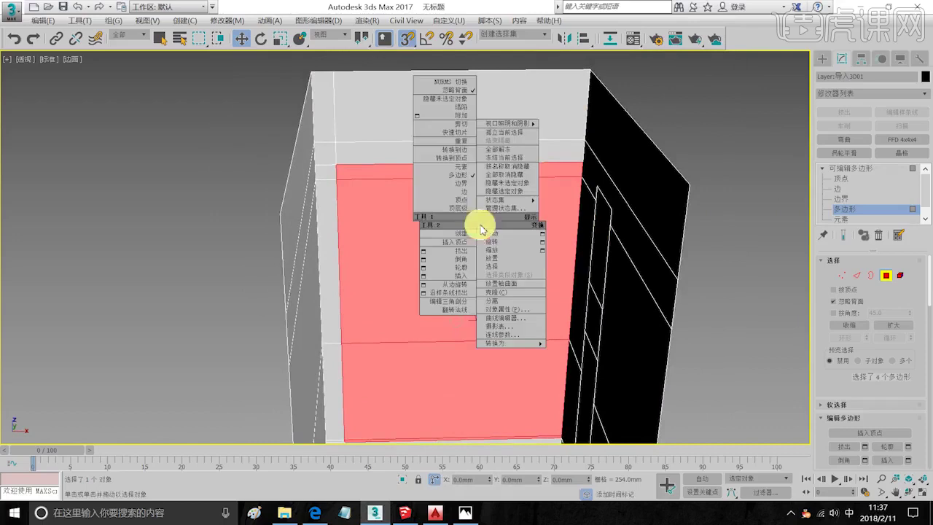
Extrude the four selected window polygons by -240 mm to recess them into the wall.
{"action": "left_click", "coordinate": [420, 250]}
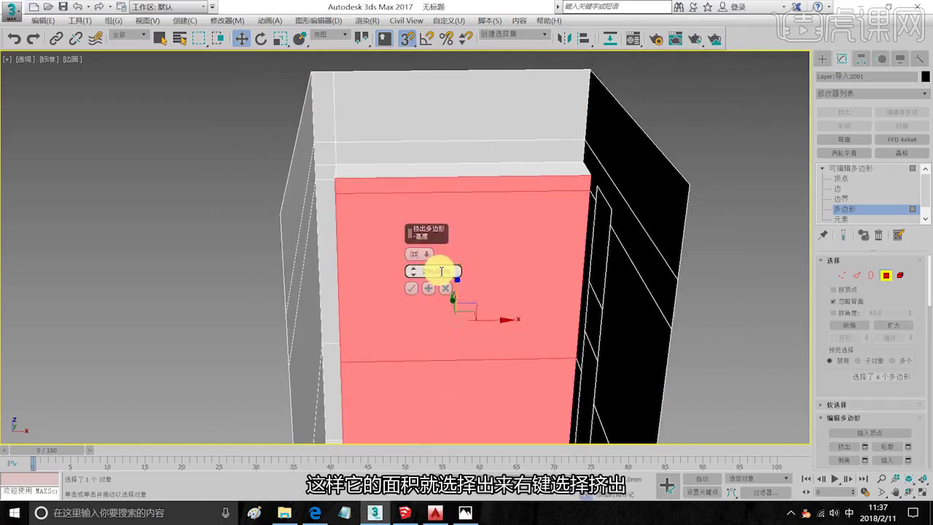
{"action": "key", "text": "Return"}
{"action": "key", "text": "Return"}
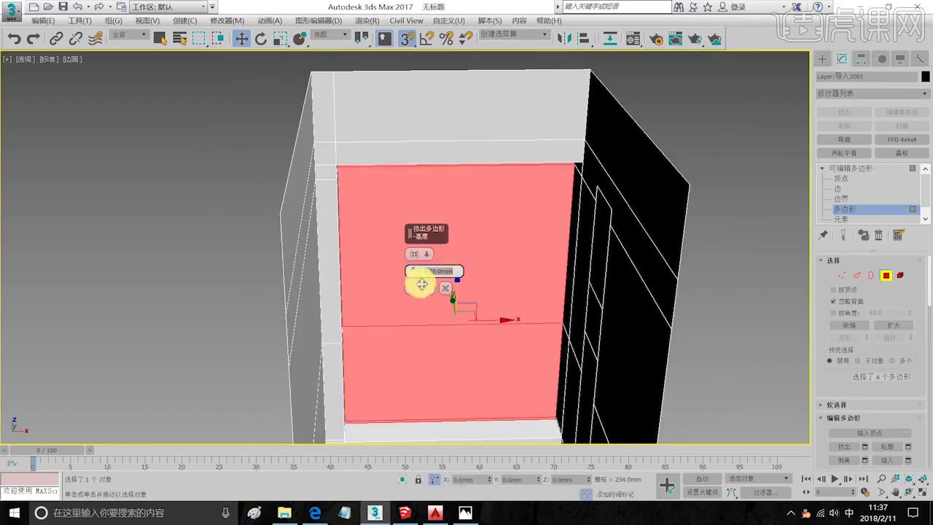
{"action": "left_click", "coordinate": [410, 288]}
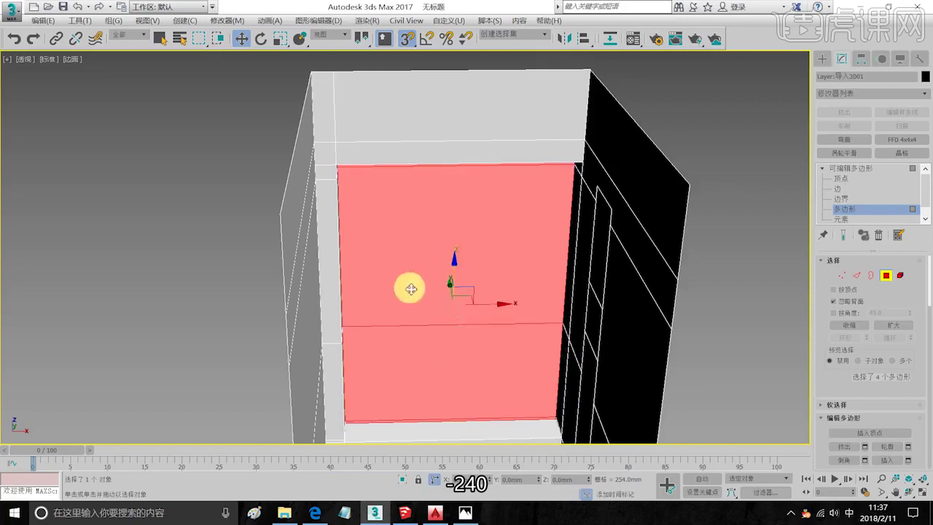
{"action": "left_click", "coordinate": [824, 58]}
Select the recessed window polygons of the room model at polygon level.
{"action": "middle_click_drag", "start_coordinate": [606, 235], "coordinate": [571, 226], "text": "alt"}
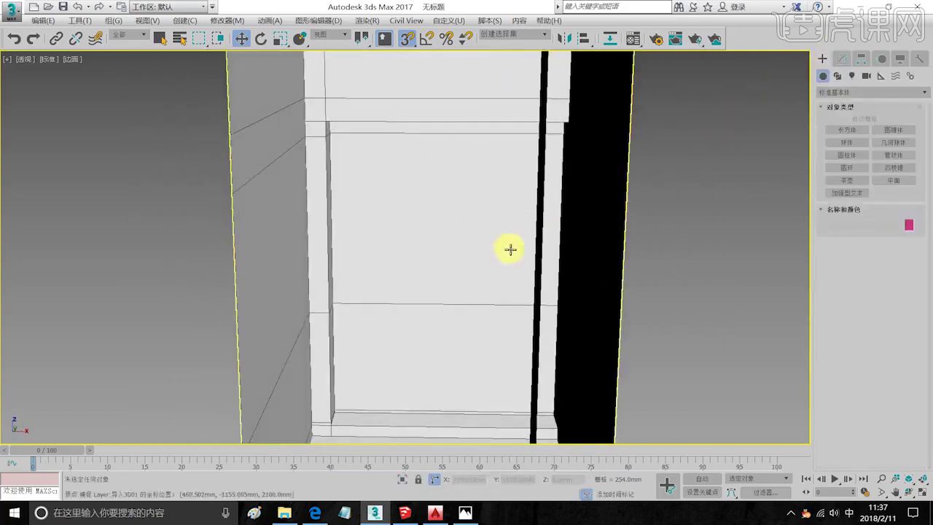
{"action": "left_click", "coordinate": [416, 263]}
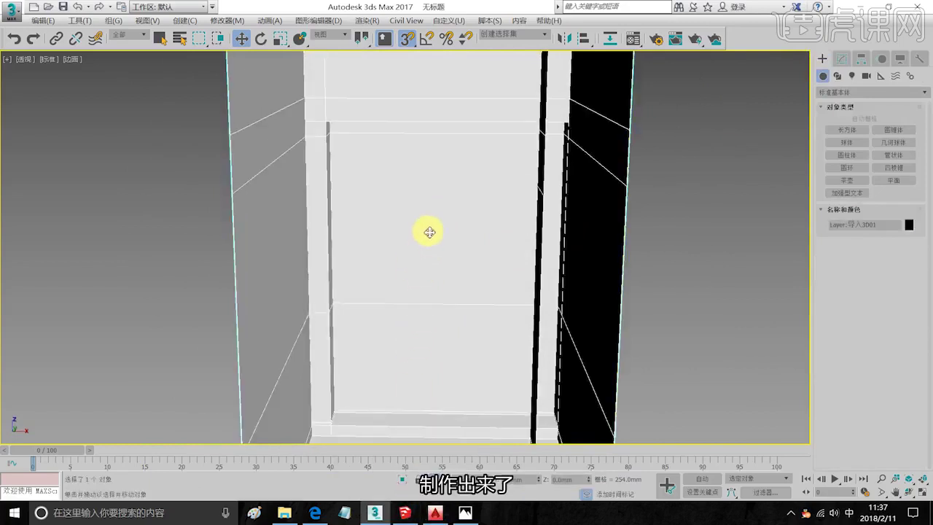
{"action": "left_click", "coordinate": [842, 59]}
{"action": "left_click", "coordinate": [844, 208]}
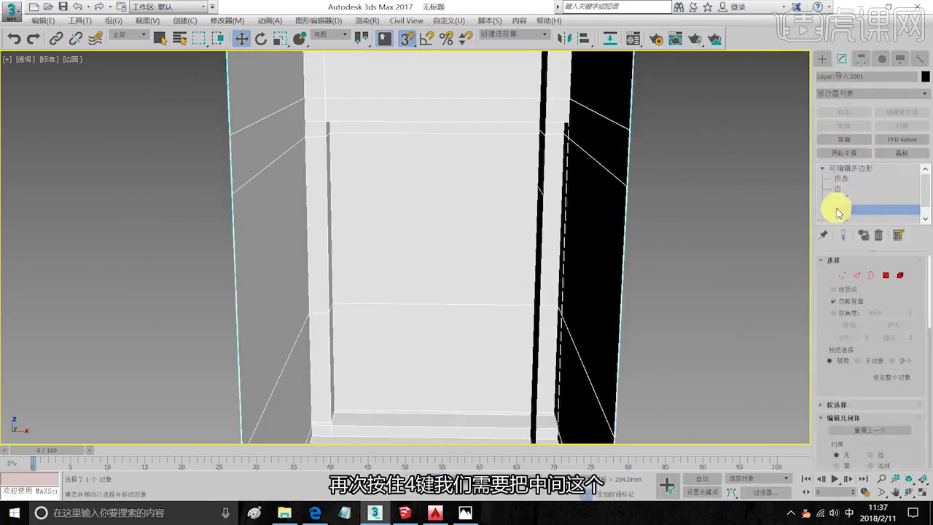
{"action": "left_click", "coordinate": [433, 194]}
{"action": "left_click", "coordinate": [429, 393], "text": "ctrl"}
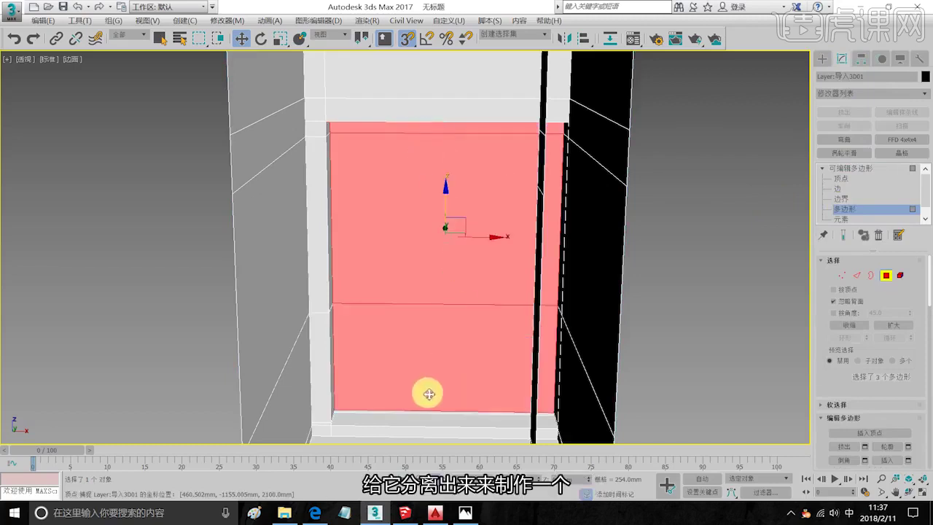
Switch to SketchUp to examine the window in the reference model, and return to 3ds Max.
{"action": "left_click", "coordinate": [408, 515]}
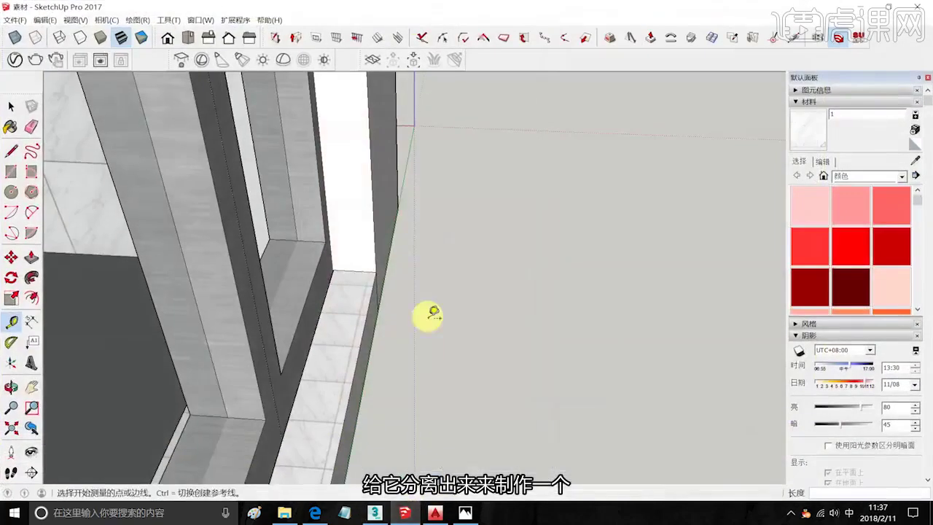
{"action": "scroll", "coordinate": [412, 258], "scroll_direction": "down", "scroll_amount": 1}
{"action": "mouse_move", "coordinate": [413, 258]}
{"action": "middle_mouse_down"}
{"action": "mouse_move", "coordinate": [532, 232]}
{"action": "mouse_move", "coordinate": [658, 225]}
{"action": "mouse_move", "coordinate": [590, 271]}
{"action": "mouse_move", "coordinate": [735, 134]}
{"action": "middle_mouse_up"}
{"action": "left_click", "coordinate": [374, 513]}
Detach the selected window polygons into a separate object and select that object.
{"action": "right_click", "coordinate": [401, 203]}
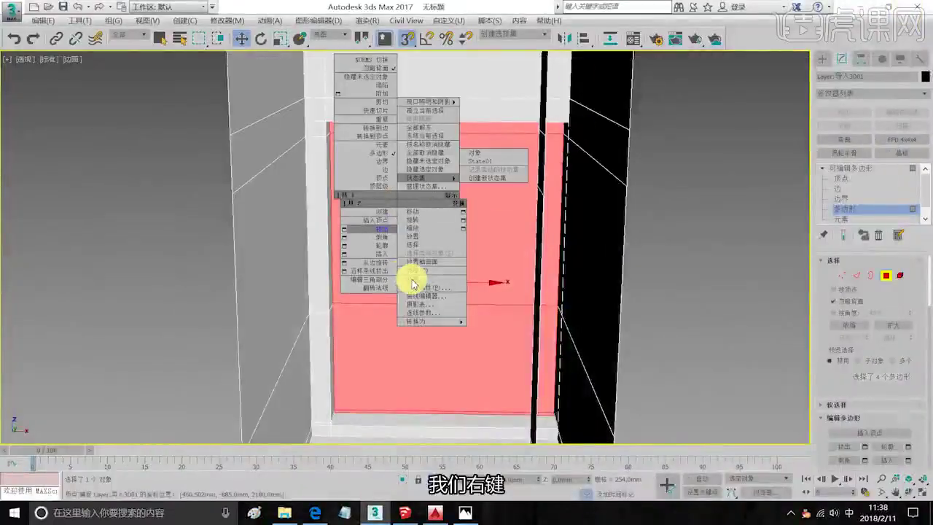
{"action": "left_click", "coordinate": [495, 4]}
{"action": "left_click_drag", "start_coordinate": [846, 383], "coordinate": [849, 259]}
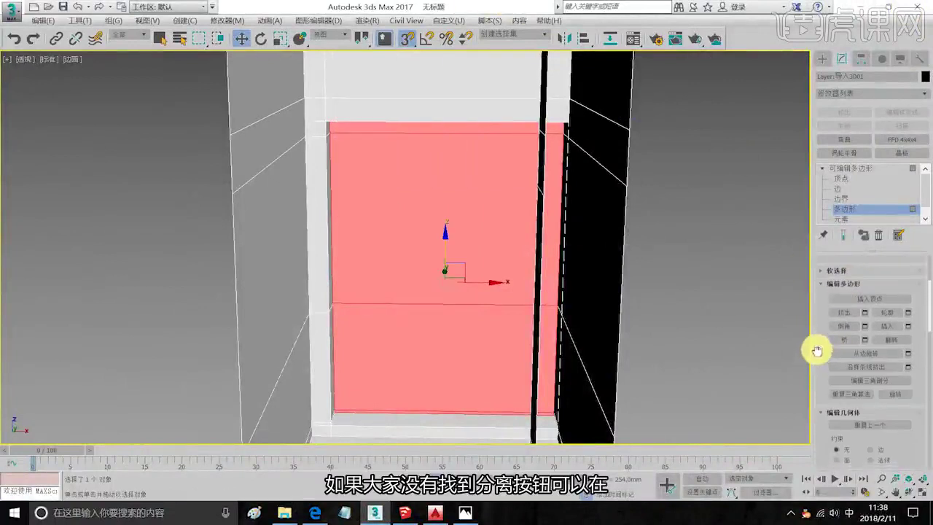
{"action": "left_click_drag", "start_coordinate": [819, 348], "coordinate": [825, 313]}
{"action": "left_click_drag", "start_coordinate": [825, 390], "coordinate": [846, 348]}
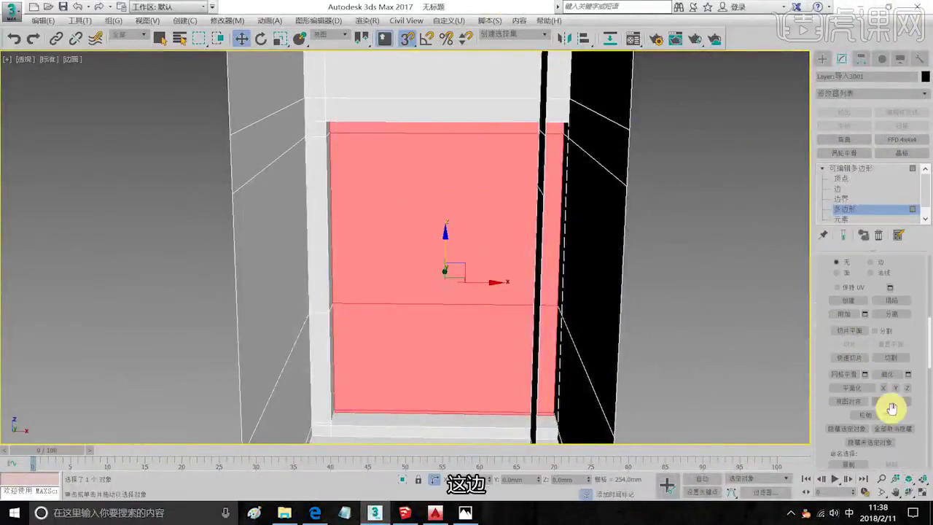
{"action": "left_click", "coordinate": [894, 315]}
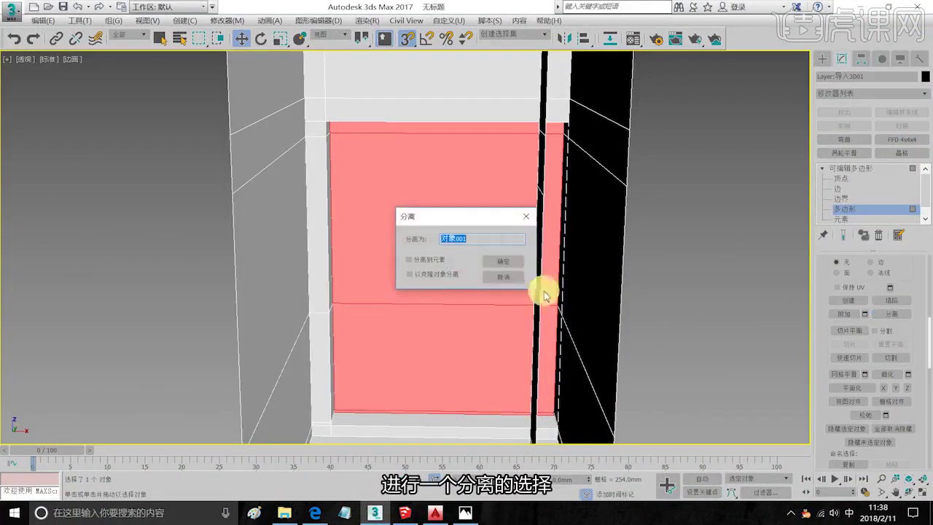
{"action": "left_click", "coordinate": [511, 271]}
{"action": "left_click", "coordinate": [822, 59]}
{"action": "left_click", "coordinate": [410, 190]}
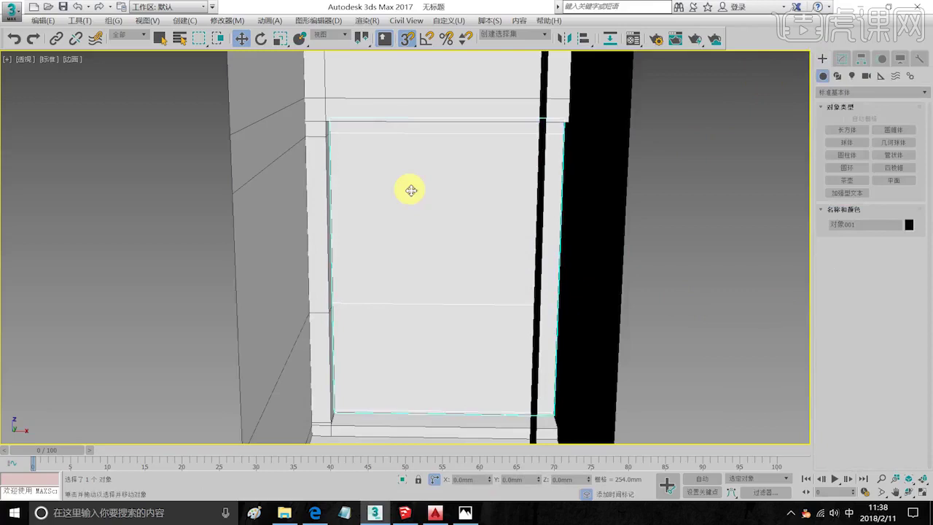
Select the wall polygon above the window and look up the Detach command in its quad menu.
{"action": "left_click", "coordinate": [843, 60]}
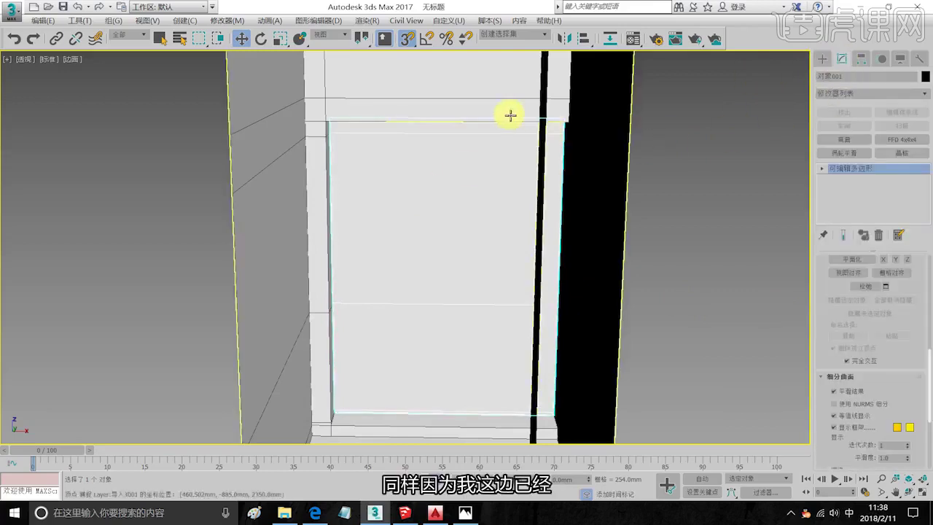
{"action": "left_click", "coordinate": [493, 79]}
{"action": "left_click", "coordinate": [845, 208]}
{"action": "left_click", "coordinate": [515, 87]}
{"action": "right_click", "coordinate": [506, 148]}
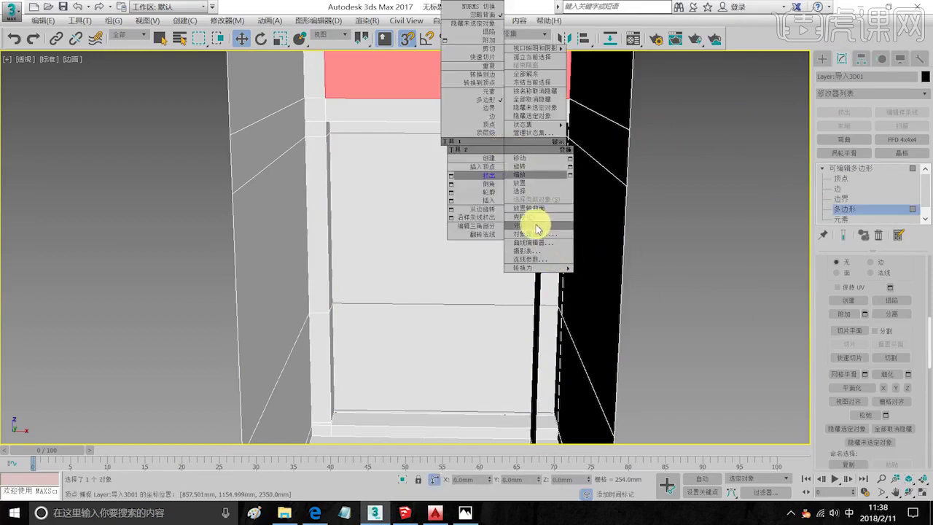
{"action": "left_click", "coordinate": [675, 41]}
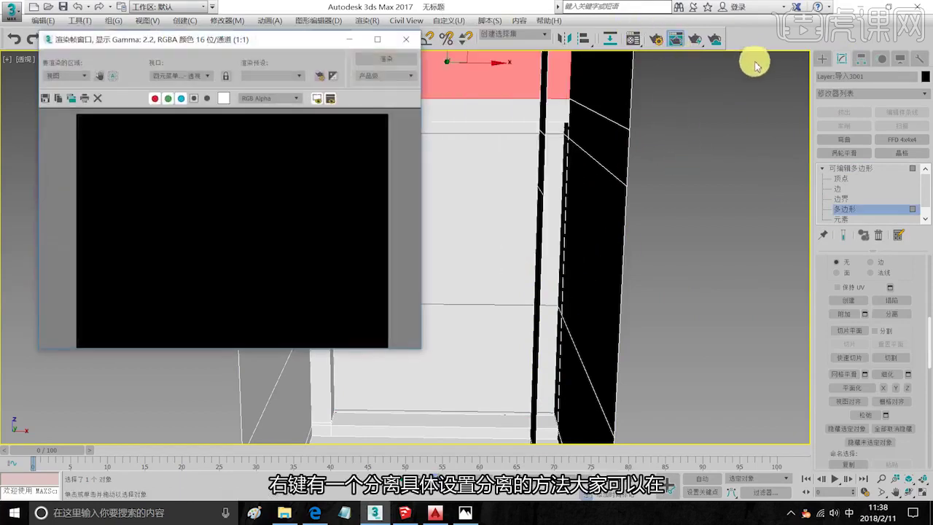
{"action": "left_click", "coordinate": [400, 42]}
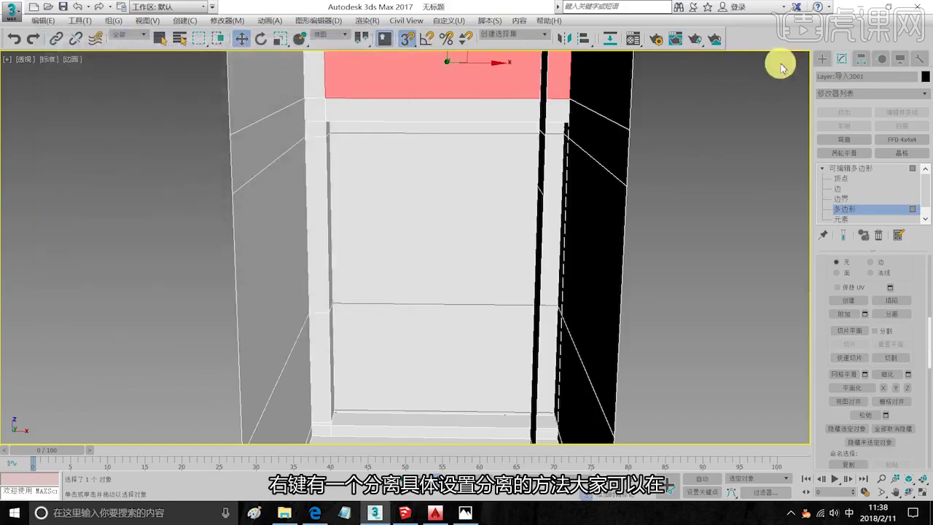
{"action": "left_click", "coordinate": [824, 60]}
Open the quad menu customization and show the commands of the 可编辑多边形 (Editable Poly) group.
{"action": "left_click", "coordinate": [448, 20]}
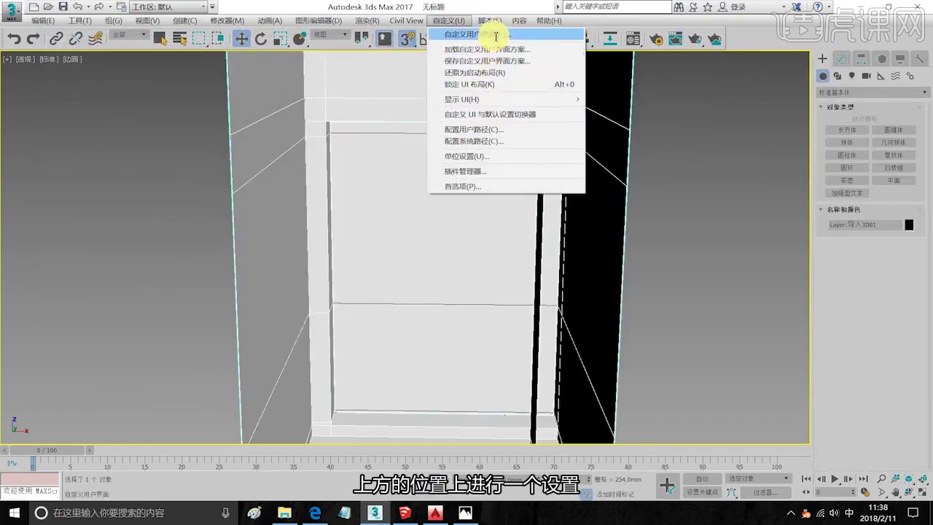
{"action": "left_click", "coordinate": [496, 34]}
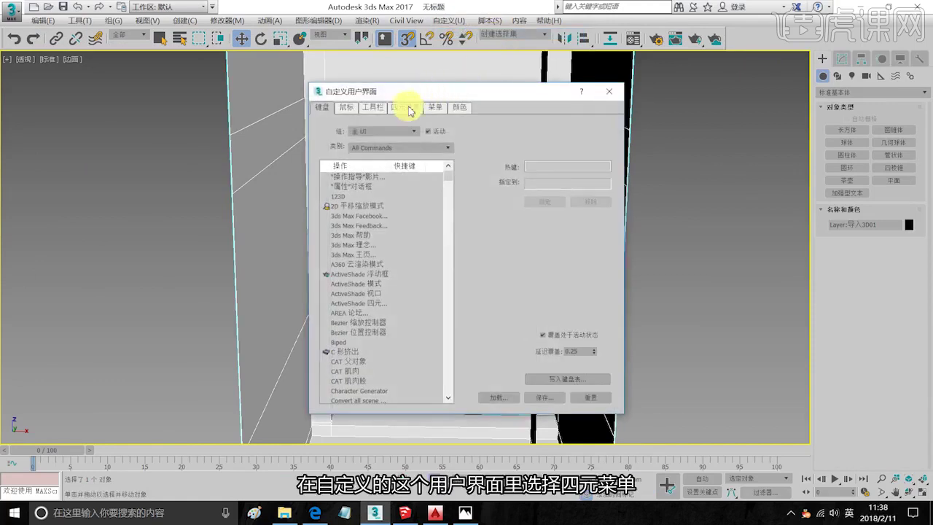
{"action": "left_click", "coordinate": [406, 107]}
{"action": "left_click", "coordinate": [393, 134]}
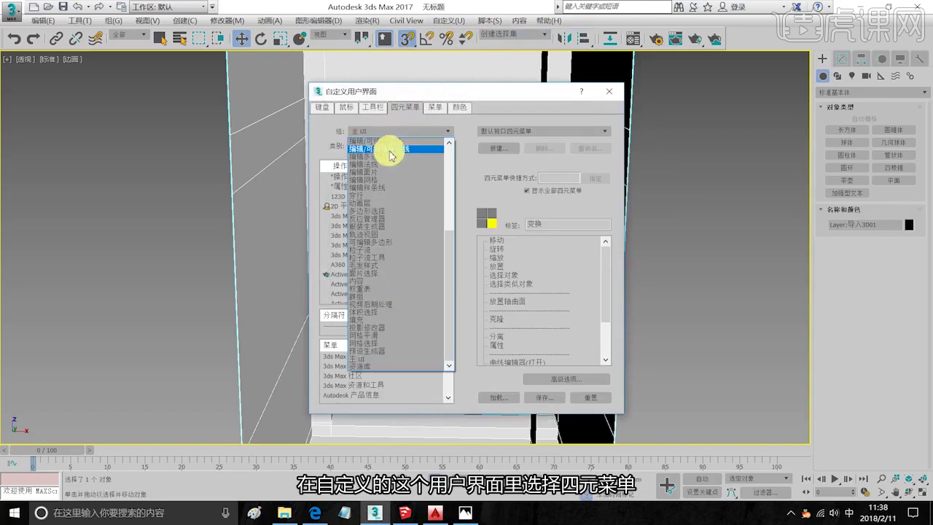
{"action": "left_click", "coordinate": [398, 158]}
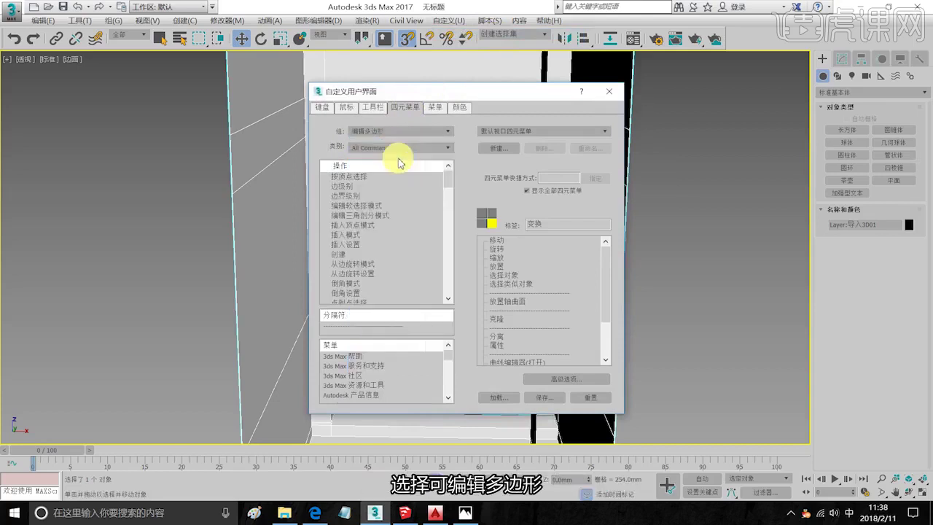
{"action": "left_click", "coordinate": [380, 135]}
{"action": "scroll", "coordinate": [396, 153], "scroll_direction": "up", "scroll_amount": 2}
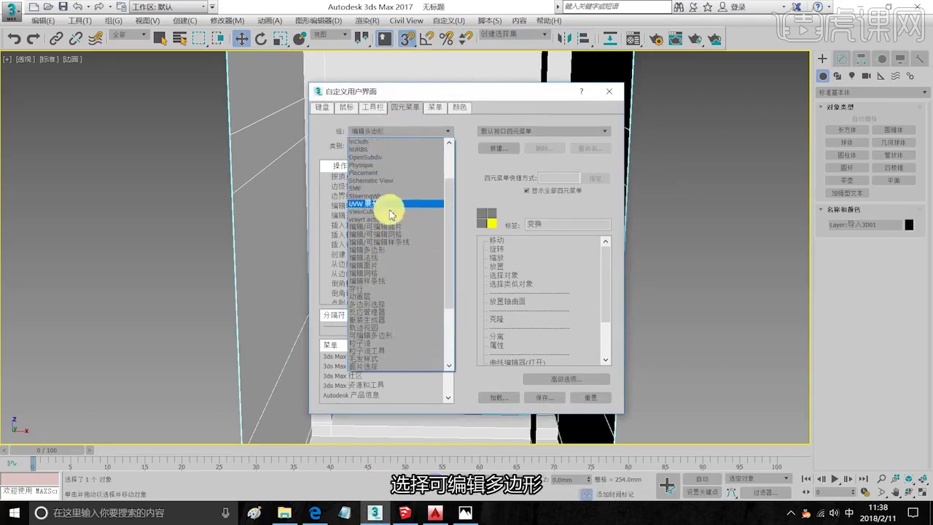
{"action": "left_click", "coordinate": [401, 308]}
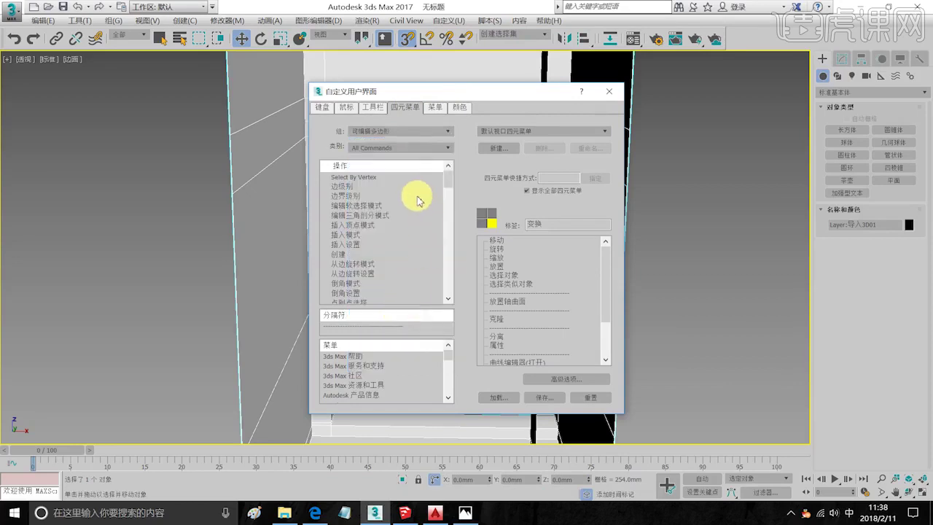
Locate the 分离 (Detach) action in the command list, view the save option and close the interface customization.
{"action": "scroll", "coordinate": [452, 187], "scroll_direction": "down", "scroll_amount": 3}
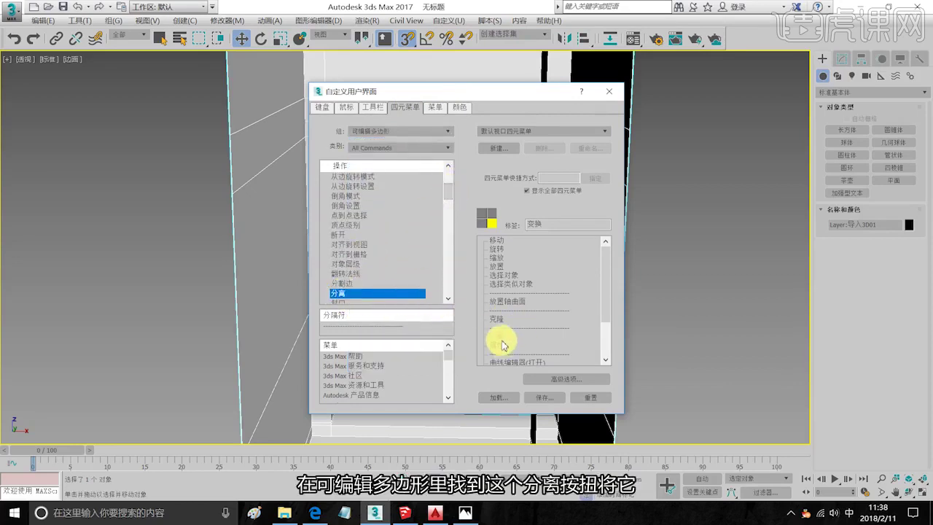
{"action": "left_click", "coordinate": [544, 398]}
{"action": "left_click", "coordinate": [434, 10]}
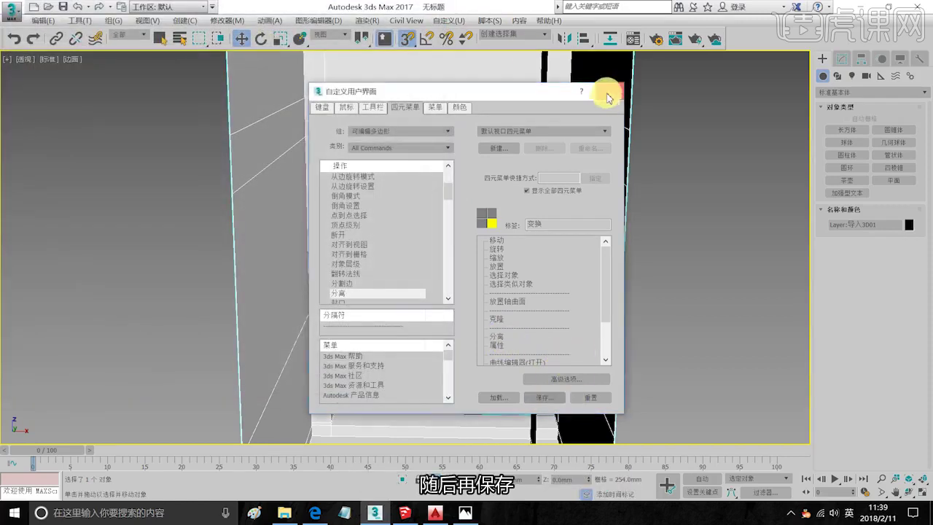
{"action": "left_click", "coordinate": [608, 91]}
Check that the quad menu of the polygon above the window offers Detach after the interface customization.
{"action": "left_click", "coordinate": [843, 58]}
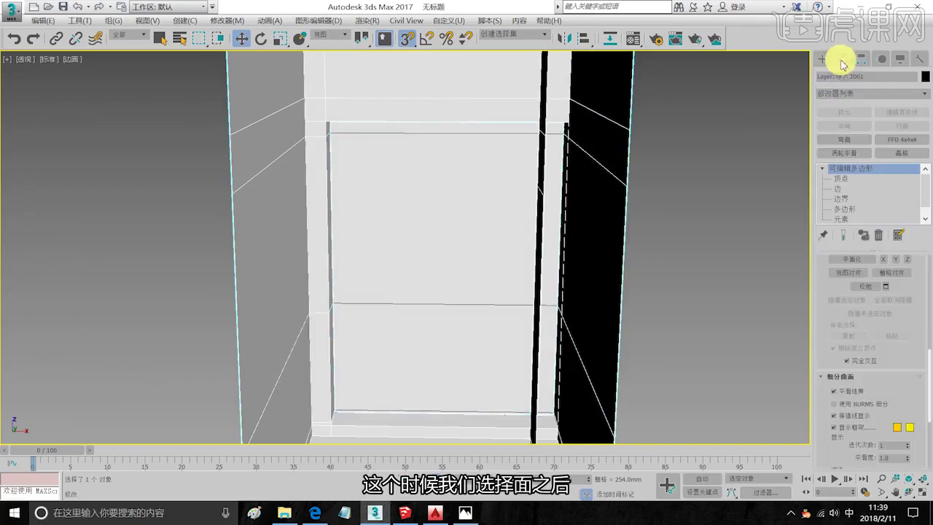
{"action": "left_click", "coordinate": [823, 169]}
{"action": "left_click", "coordinate": [846, 208]}
{"action": "left_click", "coordinate": [407, 75]}
{"action": "right_click", "coordinate": [404, 147]}
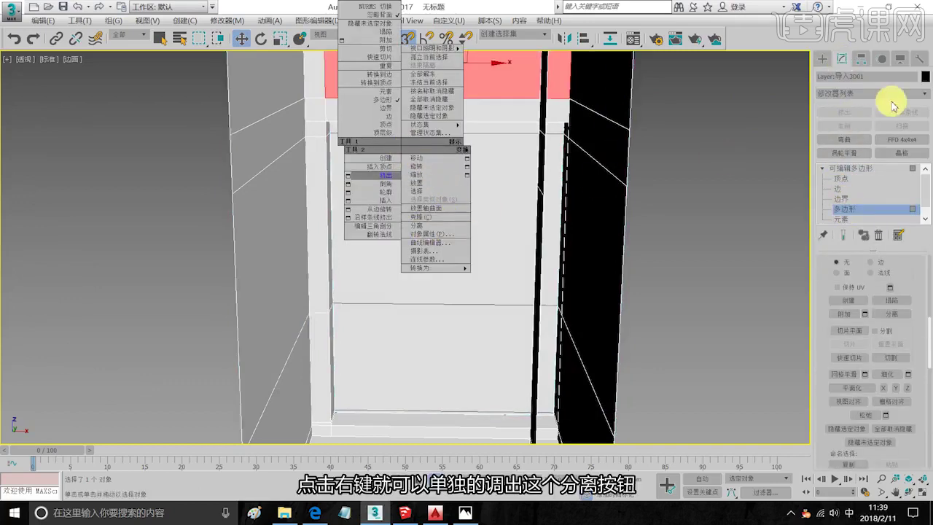
{"action": "left_click", "coordinate": [825, 60]}
Leave polygon editing and isolate the detached window object.
{"action": "left_click", "coordinate": [821, 56]}
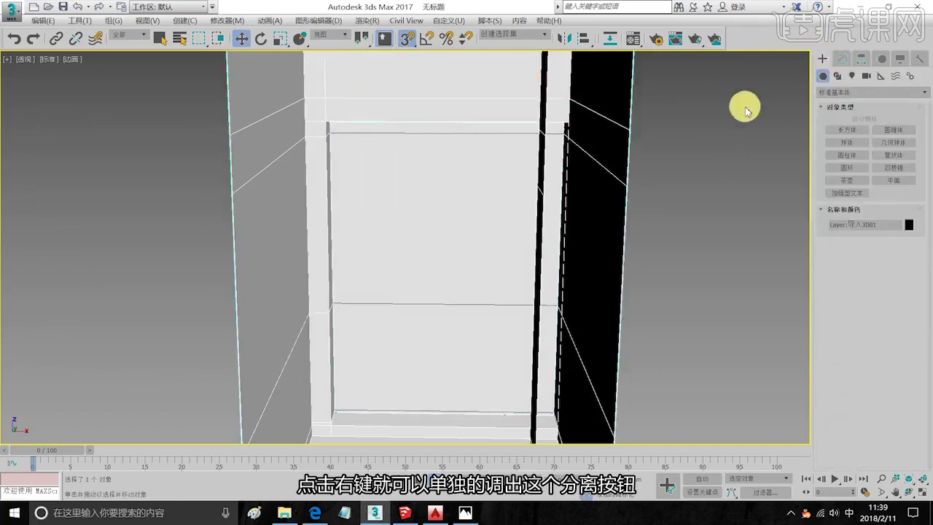
{"action": "key", "text": "alt+q"}
{"action": "scroll", "coordinate": [401, 208], "scroll_direction": "down", "scroll_amount": 6}
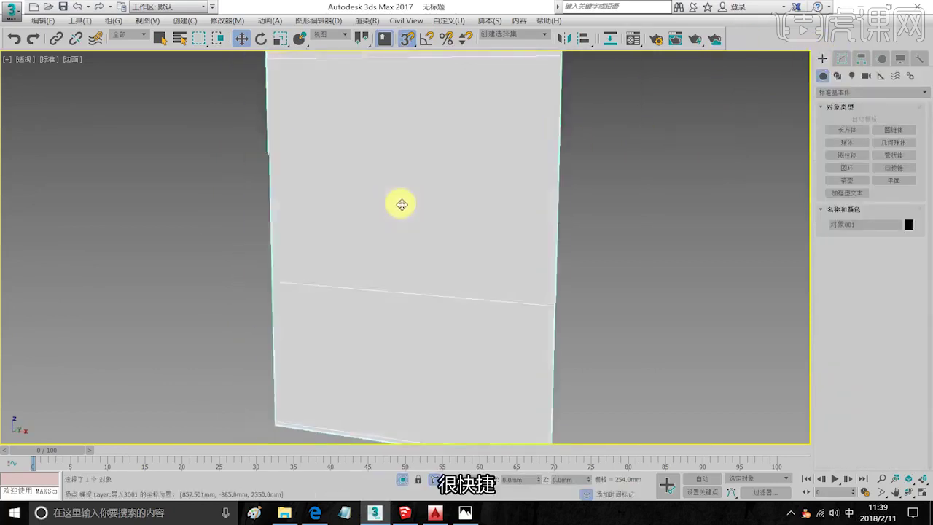
Switch to SketchUp and examine the three-part window frame in the bathroom reference model.
{"action": "left_click", "coordinate": [412, 514]}
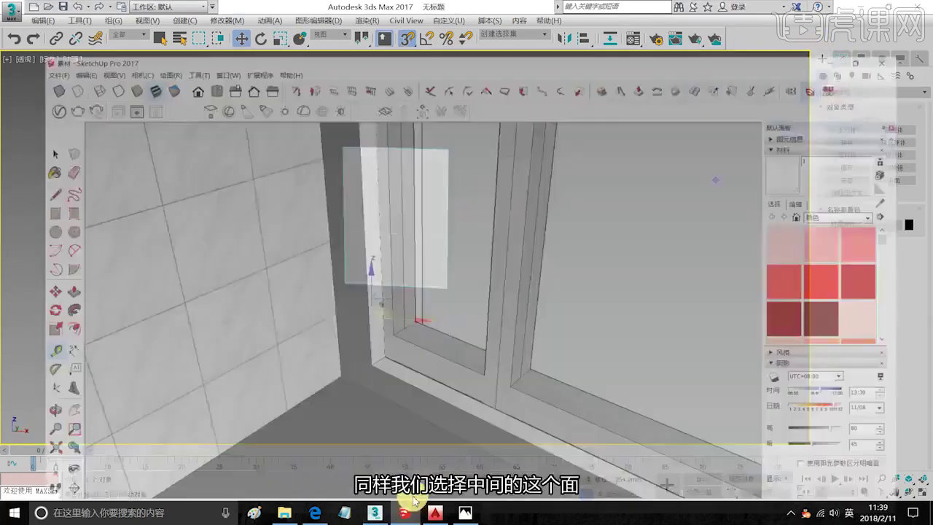
{"action": "scroll", "coordinate": [463, 270], "scroll_direction": "up", "scroll_amount": 5}
{"action": "mouse_move", "coordinate": [465, 273]}
{"action": "middle_mouse_down"}
{"action": "mouse_move", "coordinate": [601, 281]}
{"action": "mouse_move", "coordinate": [665, 254]}
{"action": "middle_mouse_up"}
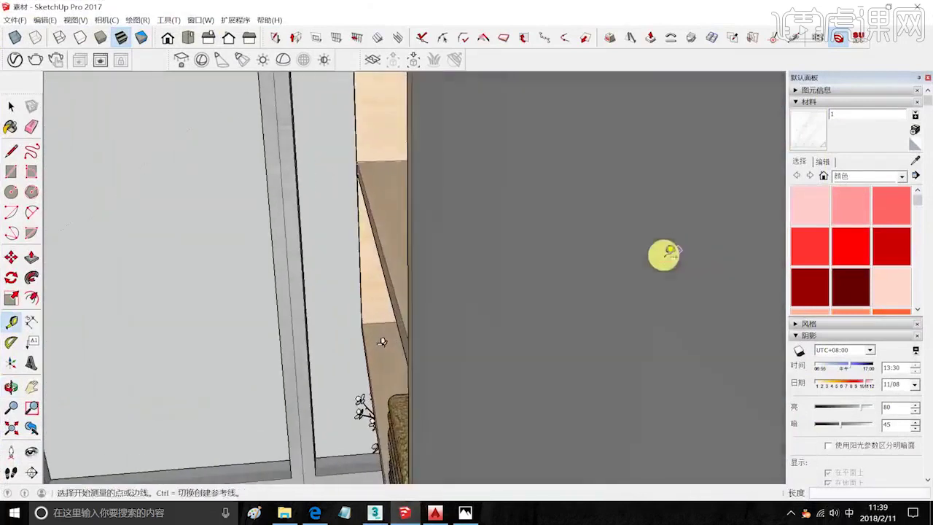
{"action": "middle_click_drag", "start_coordinate": [292, 321], "coordinate": [630, 379], "text": "shift"}
{"action": "scroll", "coordinate": [472, 297], "scroll_direction": "down", "scroll_amount": 5}
{"action": "middle_click_drag", "start_coordinate": [469, 269], "coordinate": [432, 274], "text": "shift"}
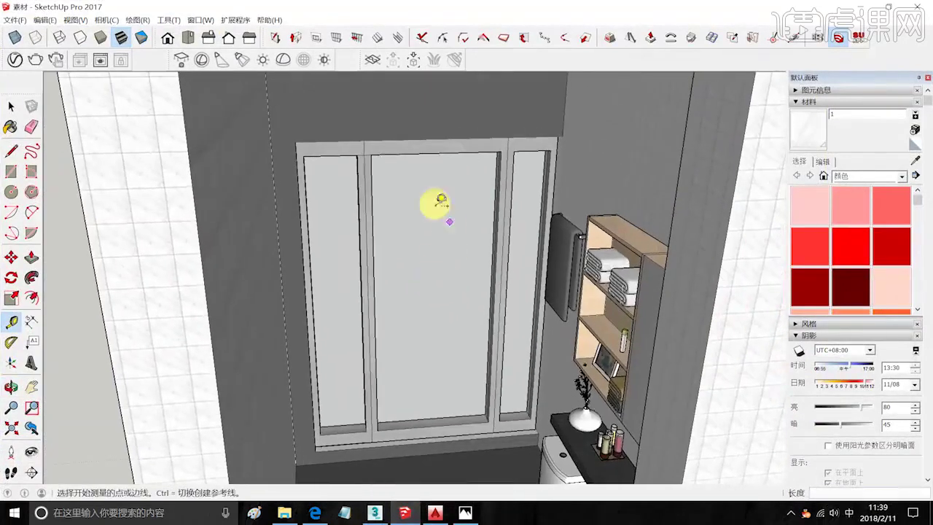
Move the window frame group out of the wall in SketchUp to inspect it on its own, and return to 3ds Max.
{"action": "left_click", "coordinate": [12, 107]}
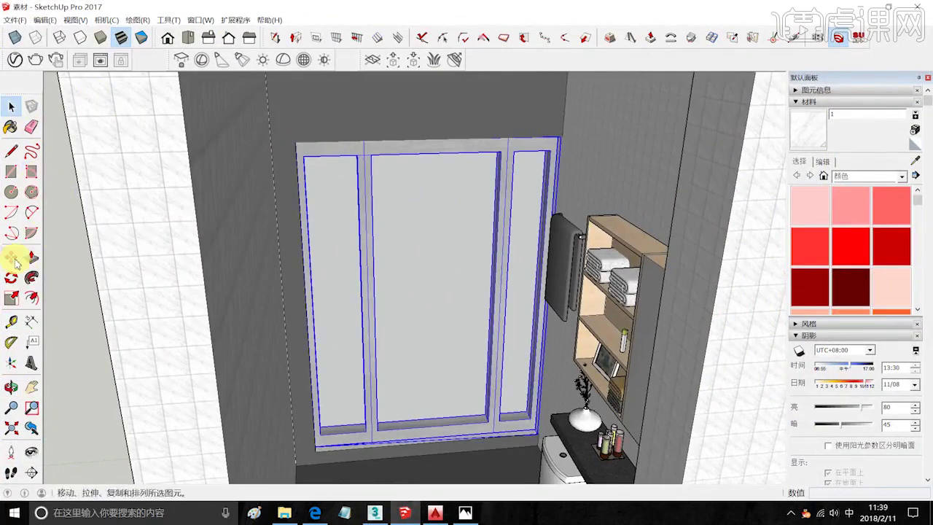
{"action": "left_click", "coordinate": [13, 259]}
{"action": "middle_click_drag", "start_coordinate": [223, 237], "coordinate": [350, 261]}
{"action": "left_click", "coordinate": [487, 145]}
{"action": "scroll", "coordinate": [335, 175], "scroll_direction": "up", "scroll_amount": 2}
{"action": "middle_click_drag", "start_coordinate": [270, 151], "coordinate": [365, 164]}
{"action": "left_click", "coordinate": [10, 106]}
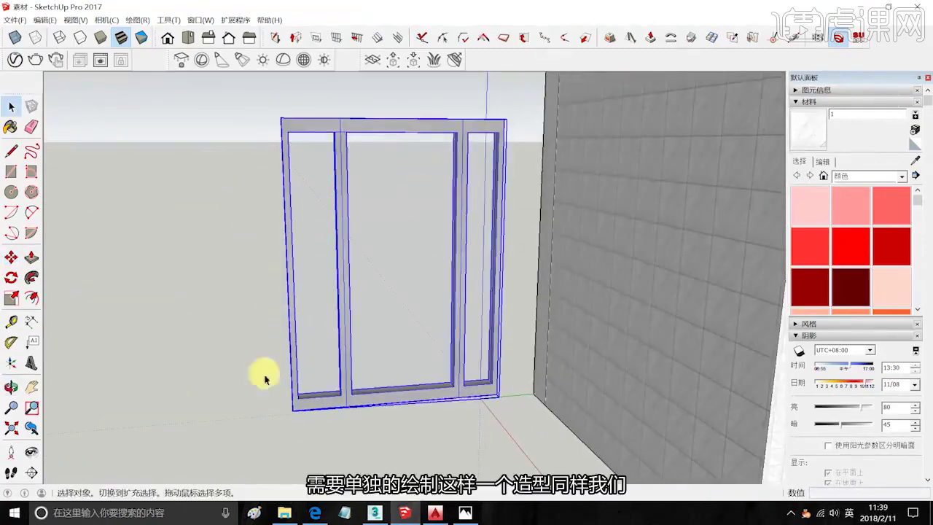
{"action": "left_click", "coordinate": [377, 514]}
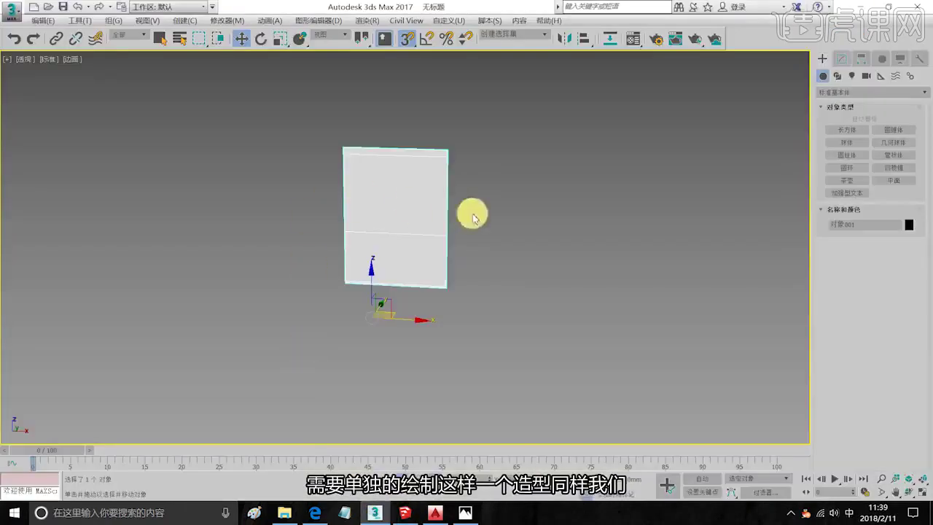
Draw a plane about 2120 mm by 1580 mm over the detached window face in the front view, snapping to its opposite corners.
{"action": "left_click", "coordinate": [407, 513]}
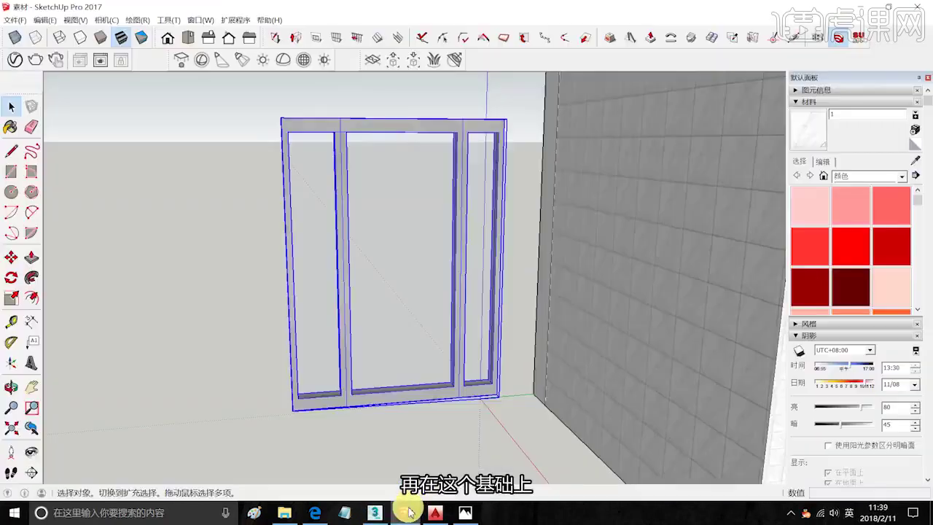
{"action": "left_click", "coordinate": [409, 512]}
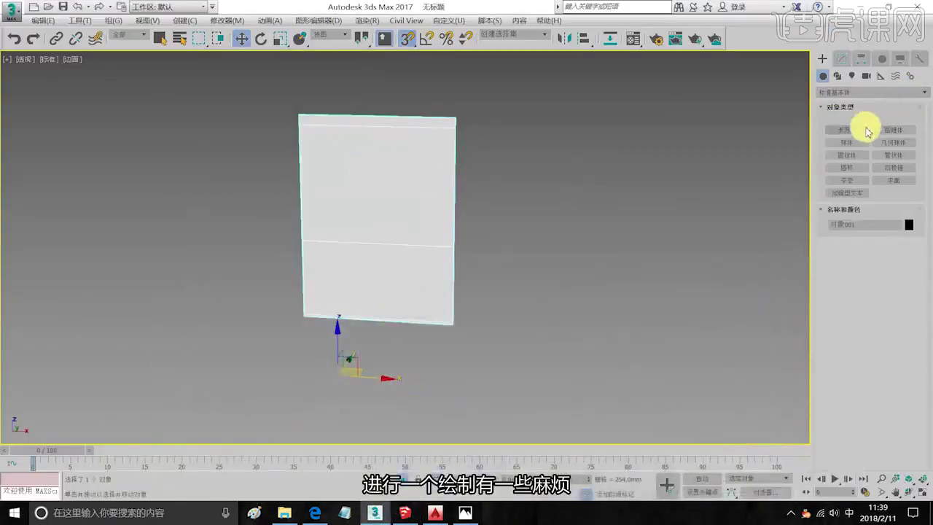
{"action": "left_click", "coordinate": [884, 181]}
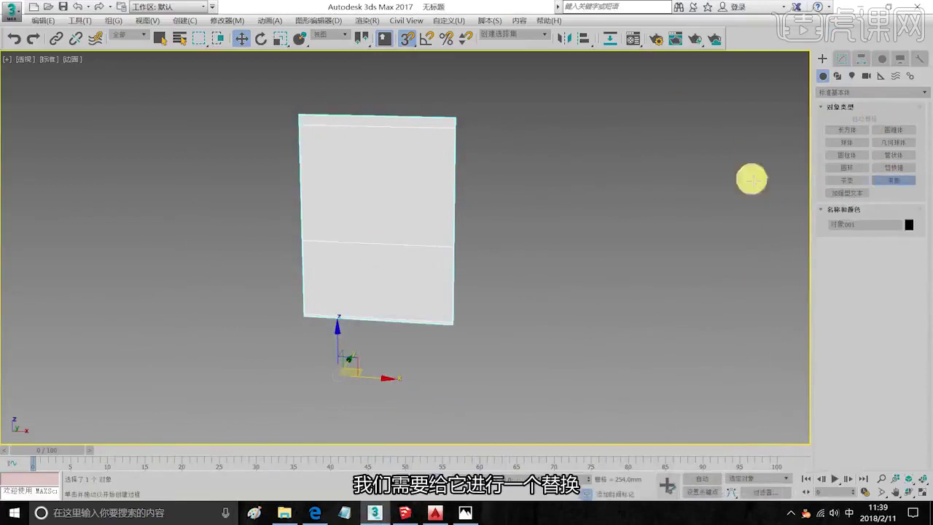
{"action": "left_click_drag", "start_coordinate": [302, 121], "coordinate": [471, 323]}
{"action": "right_click", "coordinate": [471, 323]}
{"action": "key", "text": "alt+w"}
{"action": "right_click", "coordinate": [635, 177]}
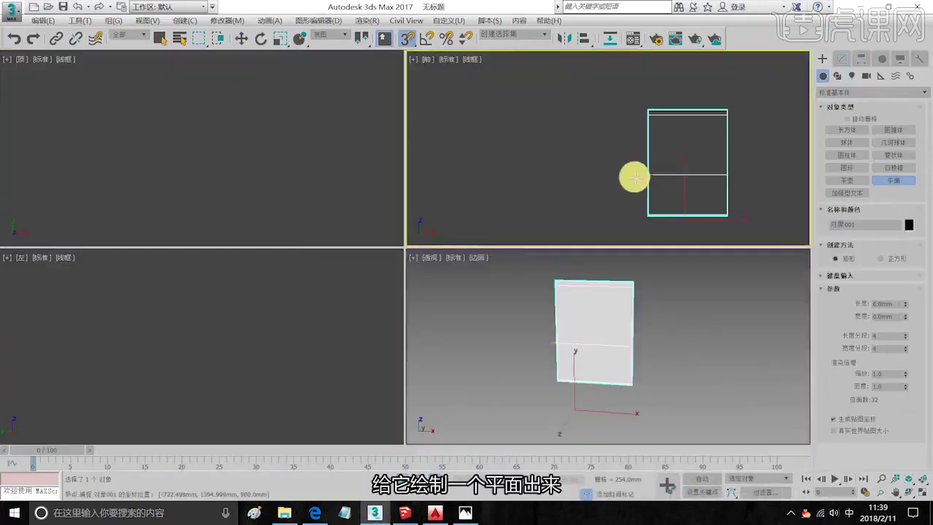
{"action": "key", "text": "alt+w"}
{"action": "left_click_drag", "start_coordinate": [486, 168], "coordinate": [645, 383]}
{"action": "key", "text": "alt+w"}
{"action": "right_click", "coordinate": [625, 371]}
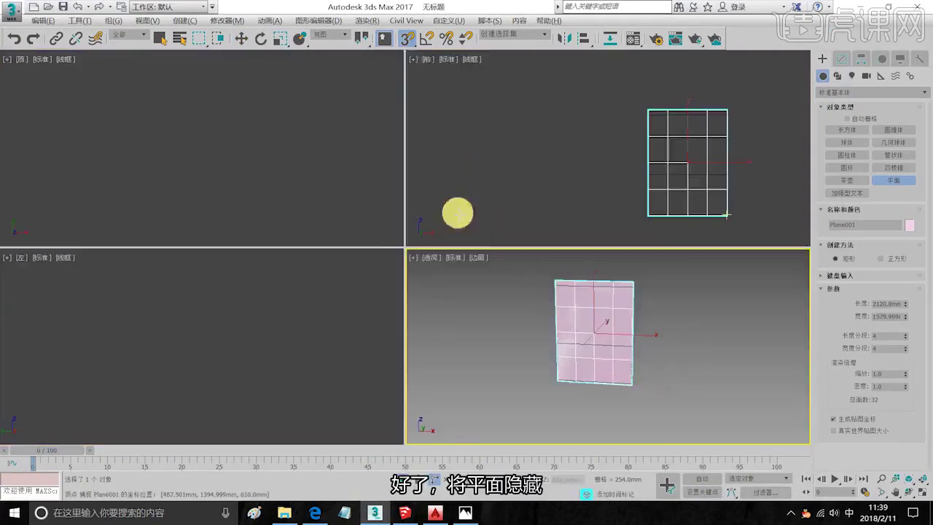
Hide the new plane, delete the old detached window face, and unhide all objects.
{"action": "key", "text": "alt+w"}
{"action": "left_click", "coordinate": [242, 38]}
{"action": "right_click", "coordinate": [400, 129]}
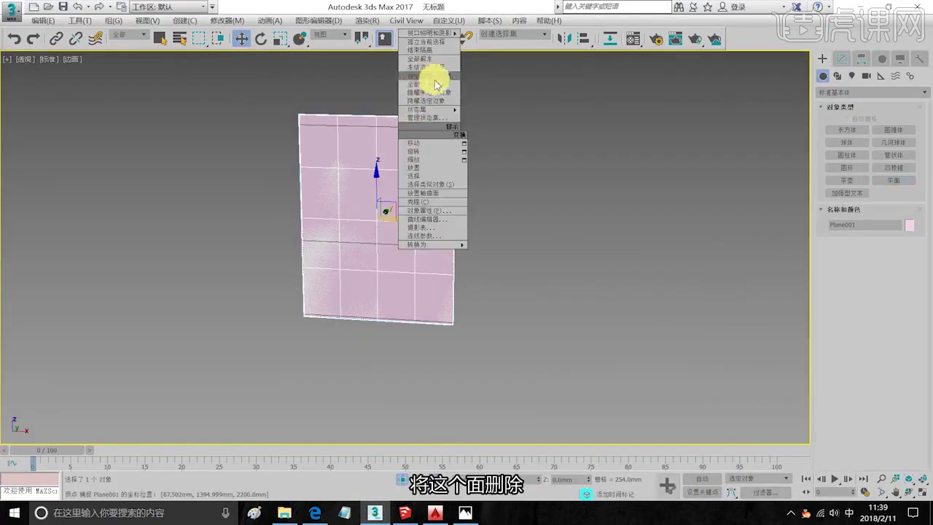
{"action": "left_click", "coordinate": [437, 100]}
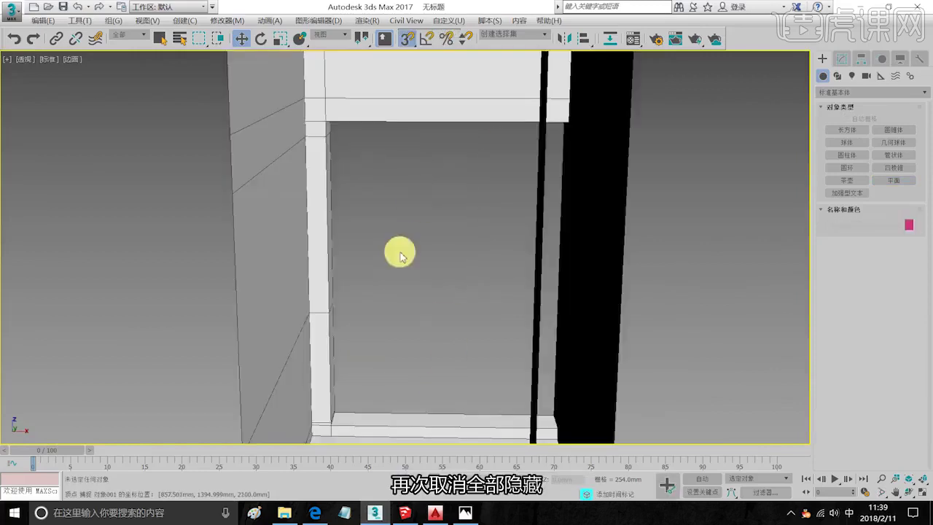
{"action": "right_click", "coordinate": [397, 248]}
{"action": "left_click", "coordinate": [420, 211]}
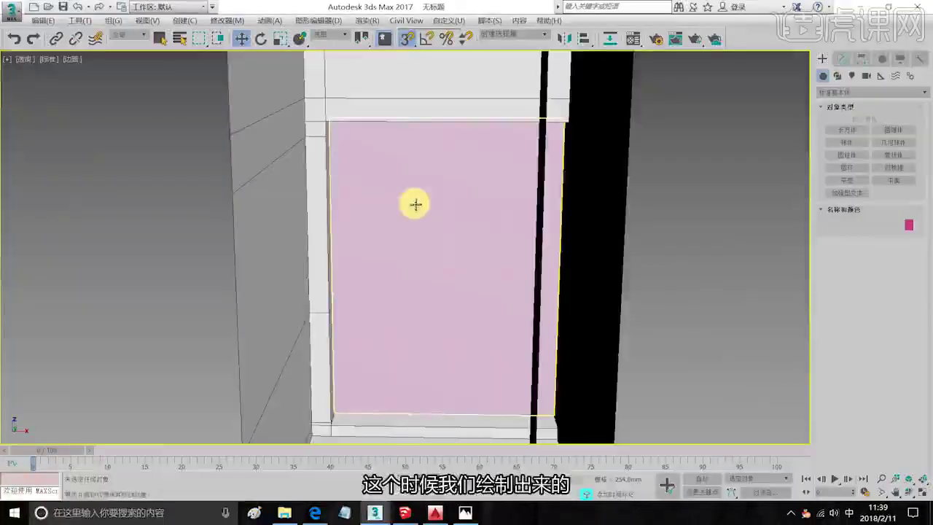
Set the window plane's length and width segments to 1 and isolate the plane.
{"action": "left_click", "coordinate": [438, 197]}
{"action": "left_click", "coordinate": [841, 61]}
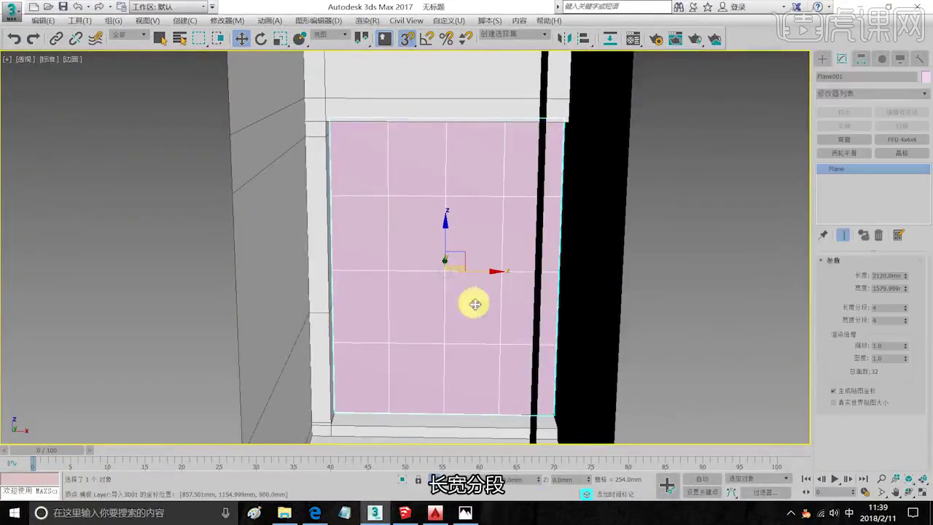
{"action": "double_click", "coordinate": [889, 308]}
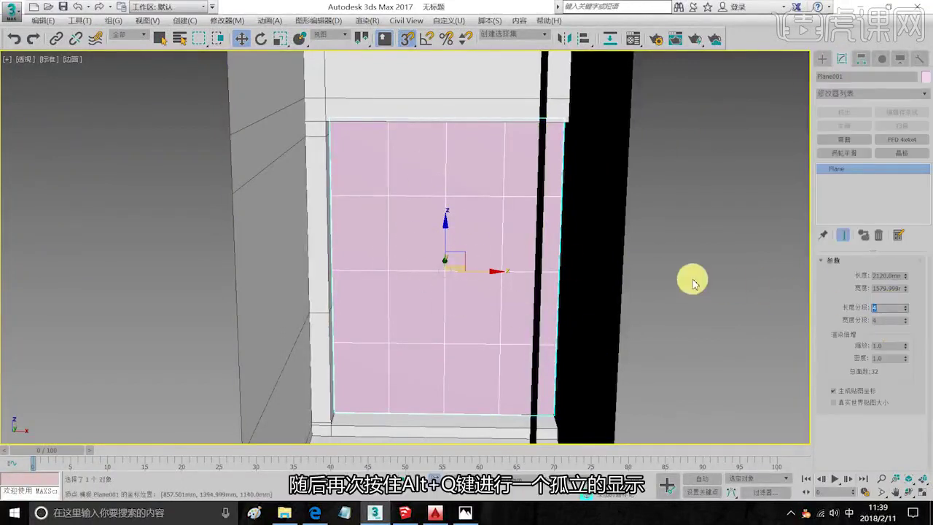
{"action": "type", "text": "0"}
{"action": "key", "text": "Tab"}
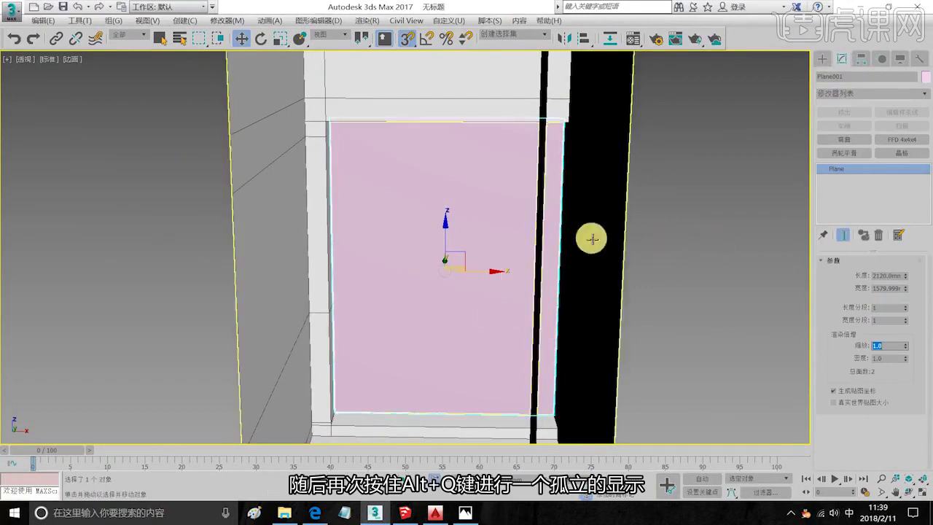
{"action": "key", "text": "alt+q"}
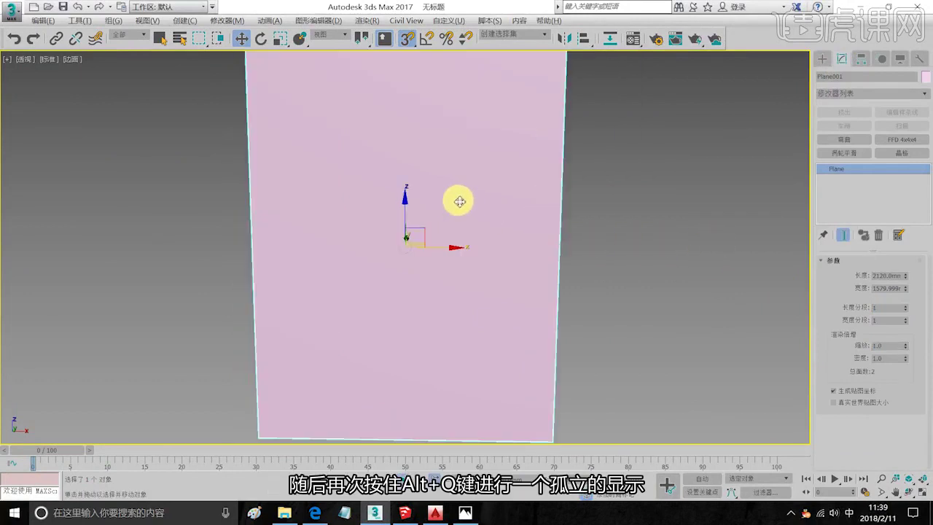
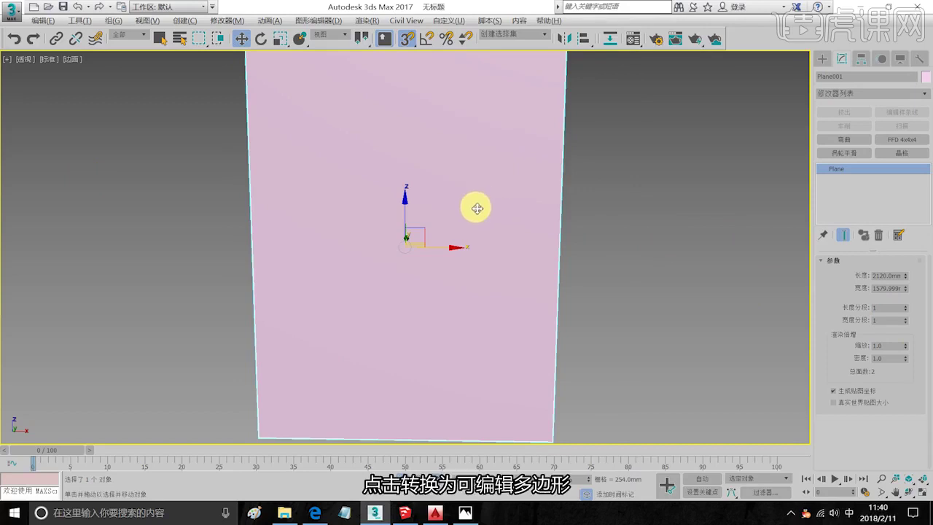
Convert the window plane to an Editable Poly and enter edge level.
{"action": "right_click", "coordinate": [409, 187]}
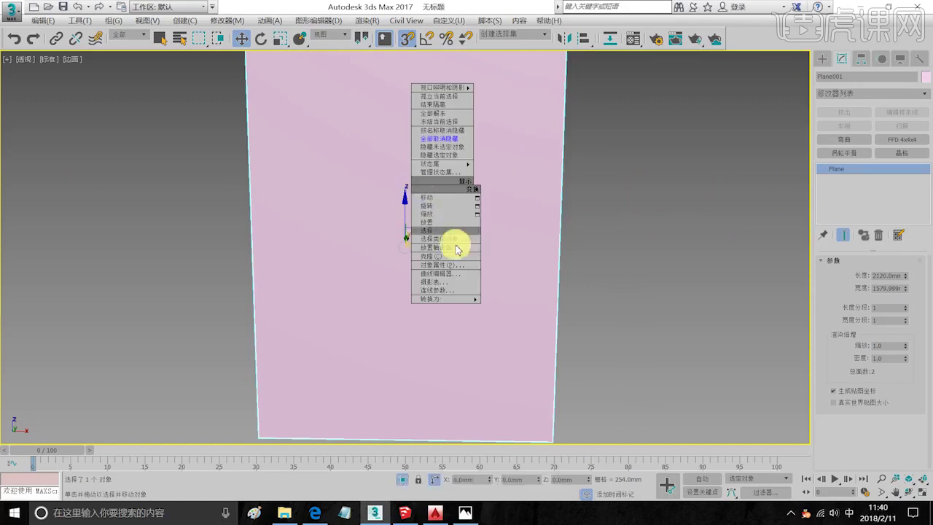
{"action": "mouse_move", "coordinate": [447, 305]}
{"action": "left_click", "coordinate": [515, 307]}
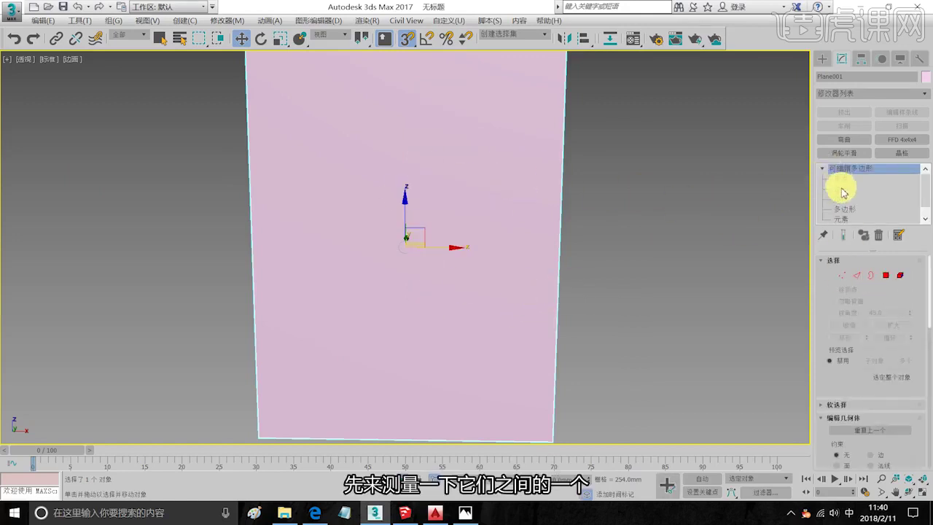
{"action": "left_click", "coordinate": [842, 189]}
{"action": "scroll", "coordinate": [477, 198], "scroll_direction": "down", "scroll_amount": 2}
Switch to SketchUp and measure along the bottom of the window frame from its outer corner with the Tape Measure.
{"action": "left_click", "coordinate": [405, 513]}
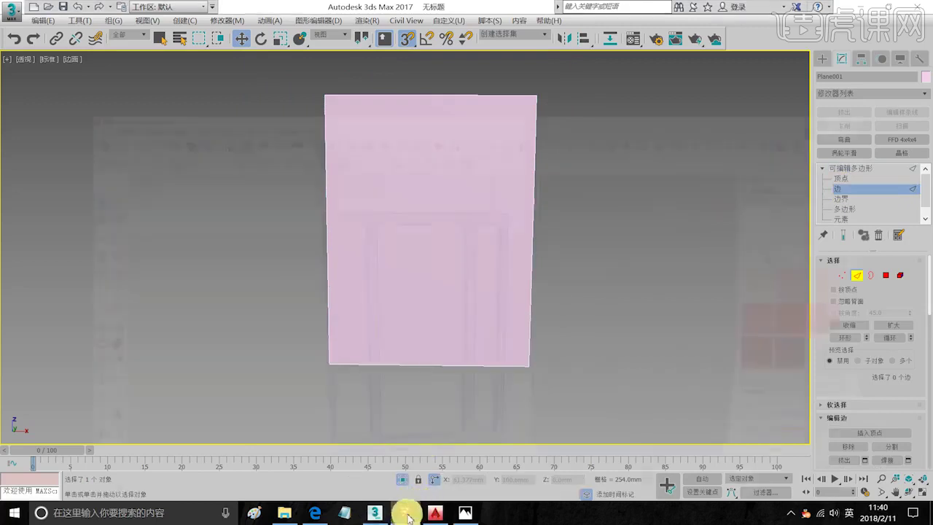
{"action": "scroll", "coordinate": [363, 388], "scroll_direction": "up", "scroll_amount": 2}
{"action": "key", "text": "space"}
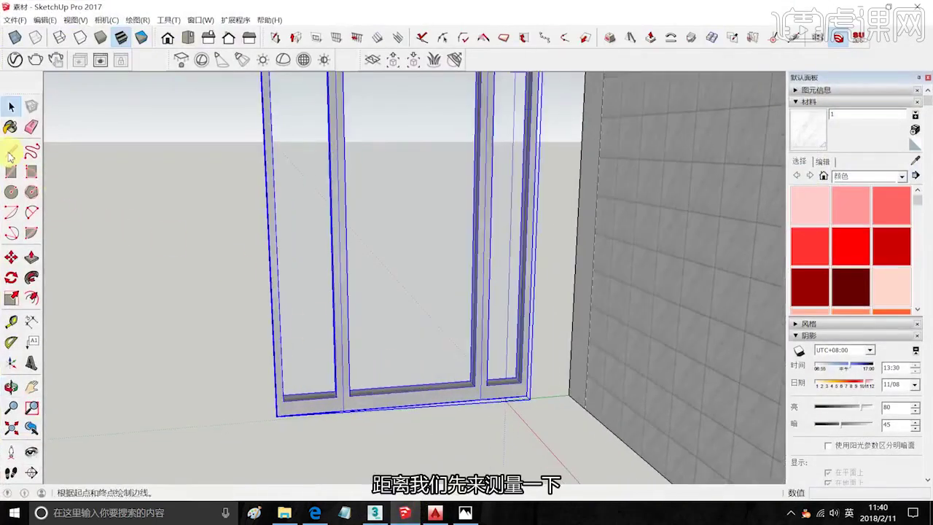
{"action": "left_click", "coordinate": [11, 321]}
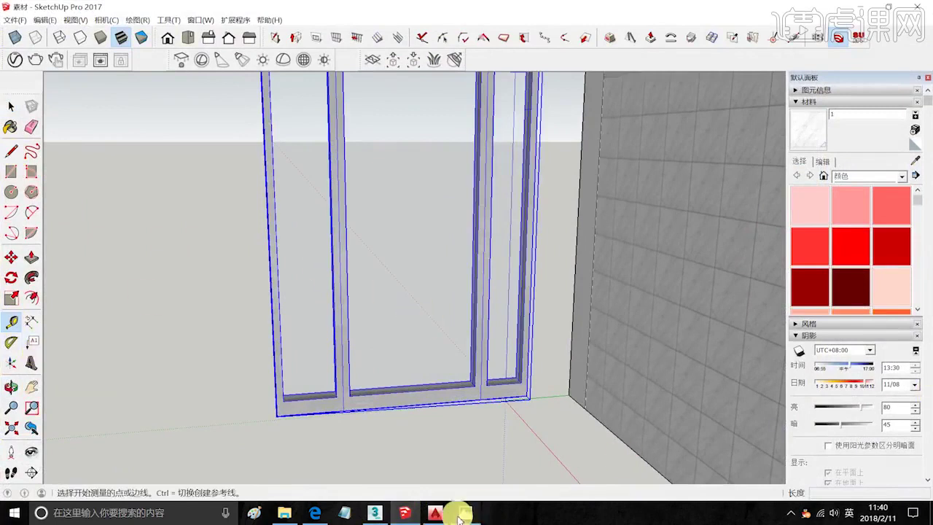
{"action": "left_click", "coordinate": [279, 415]}
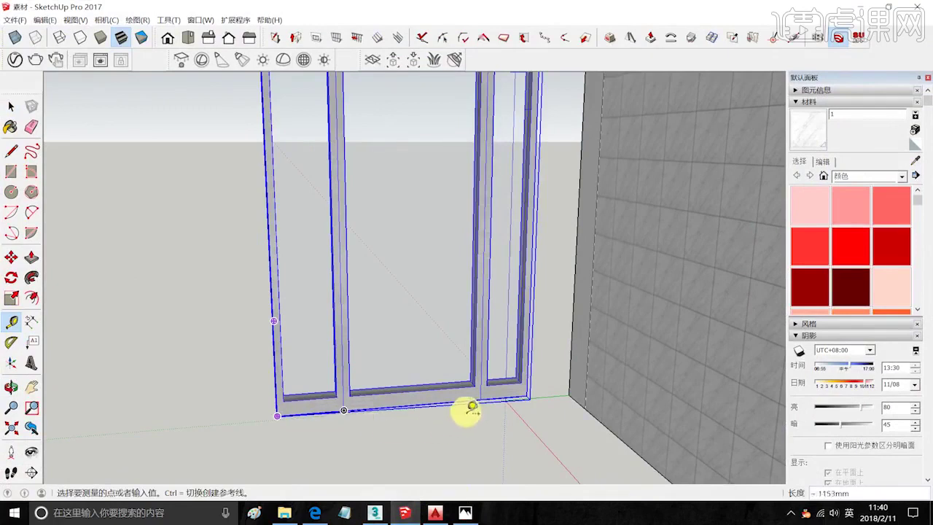
Measure the heights of the window frame's bottom and top rails, and return to 3ds Max.
{"action": "middle_click_drag", "start_coordinate": [459, 362], "coordinate": [461, 394]}
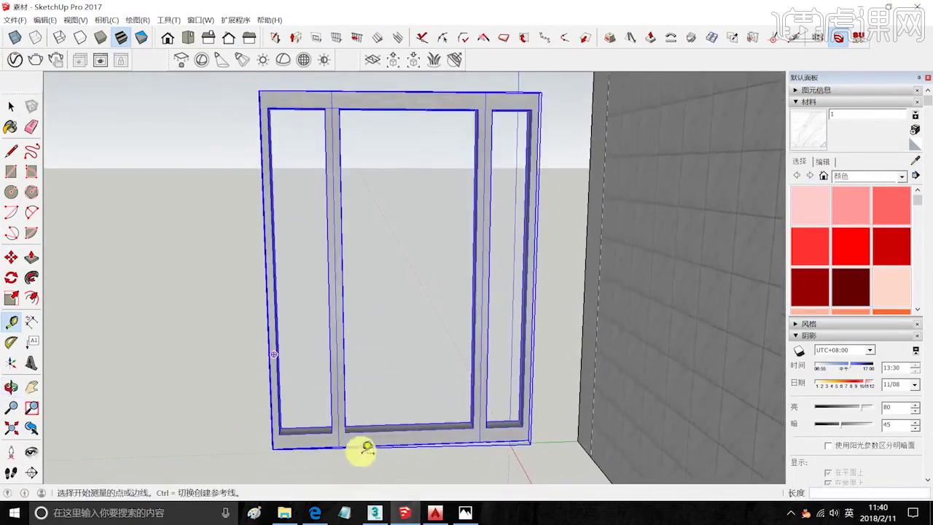
{"action": "middle_click_drag", "start_coordinate": [384, 415], "coordinate": [389, 373]}
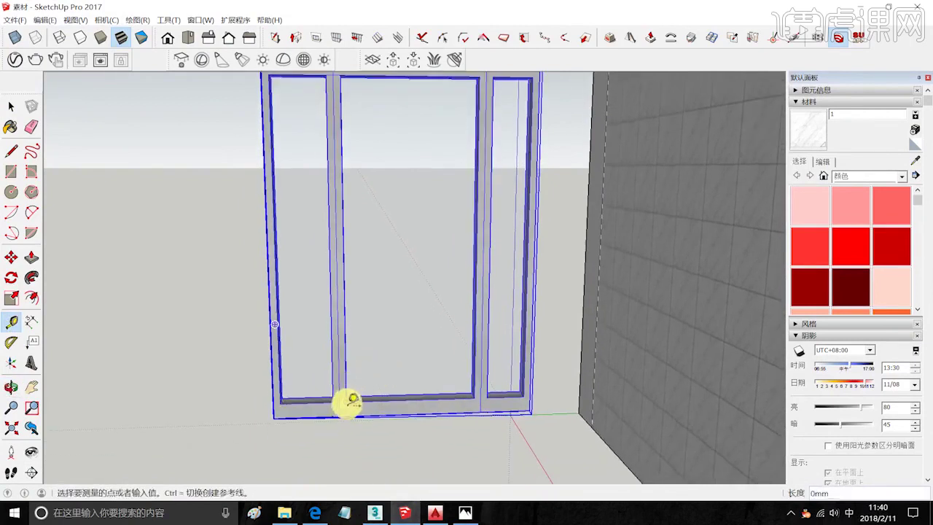
{"action": "scroll", "coordinate": [353, 414], "scroll_direction": "up", "scroll_amount": 4}
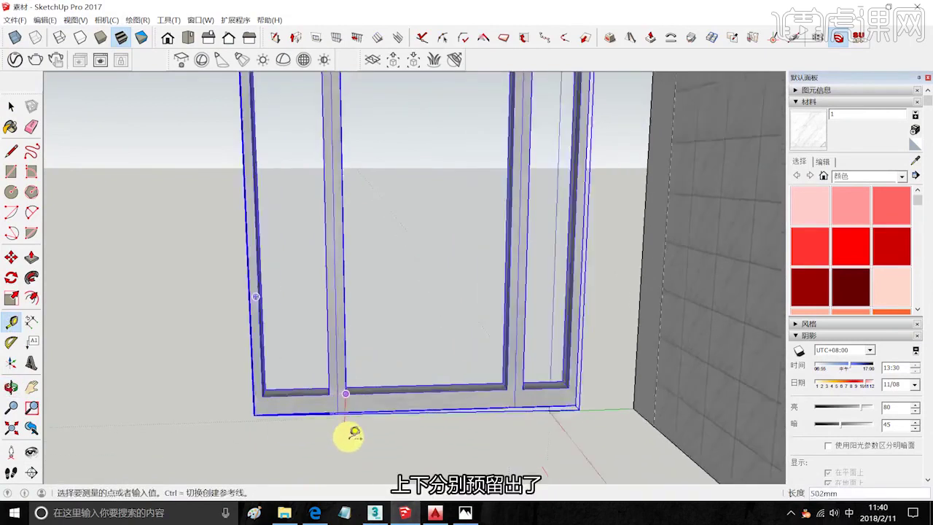
{"action": "scroll", "coordinate": [383, 390], "scroll_direction": "down", "scroll_amount": 2}
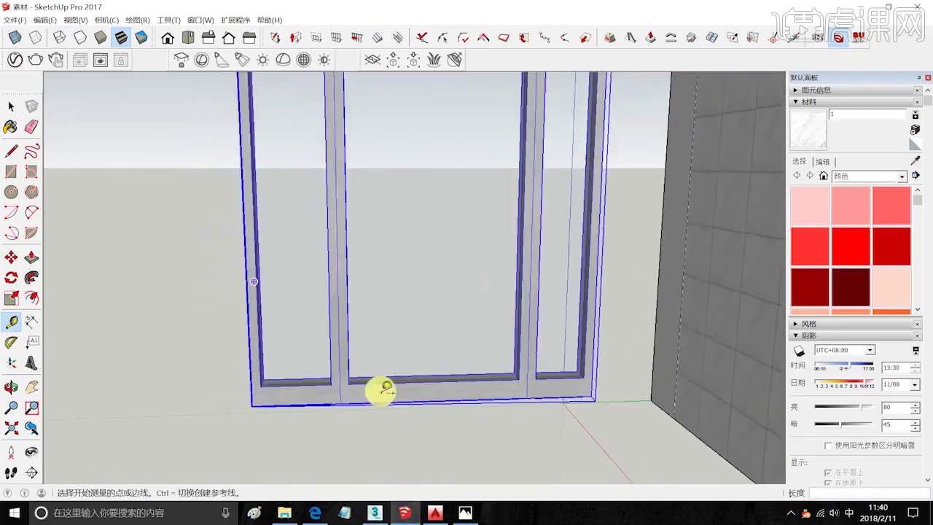
{"action": "middle_click_drag", "start_coordinate": [417, 220], "coordinate": [446, 372], "text": "shift"}
{"action": "left_click", "coordinate": [371, 177]}
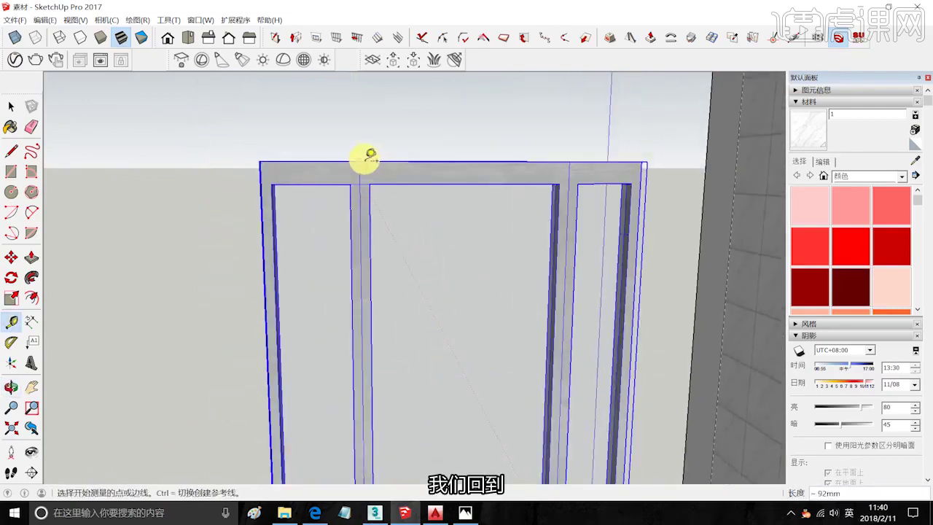
{"action": "left_click", "coordinate": [434, 514]}
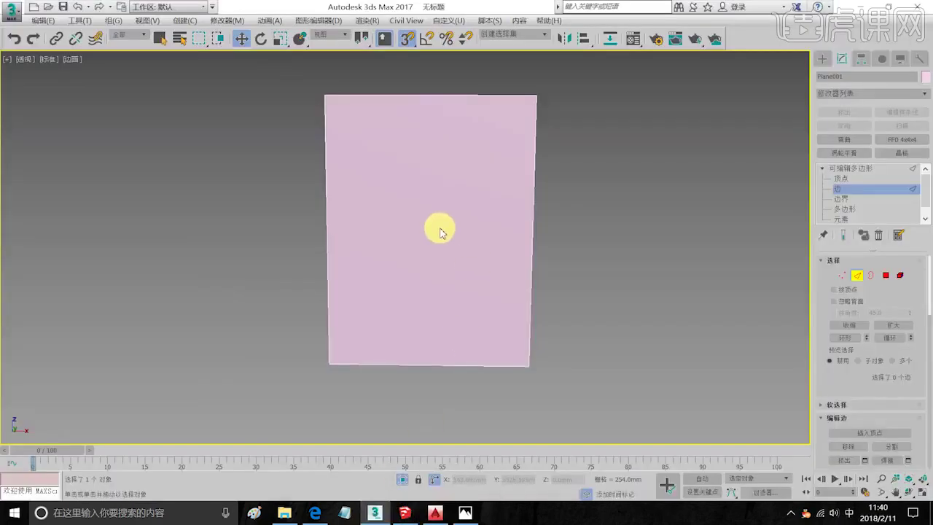
Connect the plane's two side edges, snap the new edge to the plane's bottom, and raise it 80 mm in Z.
{"action": "left_click_drag", "start_coordinate": [593, 278], "coordinate": [301, 209]}
{"action": "right_click", "coordinate": [435, 223]}
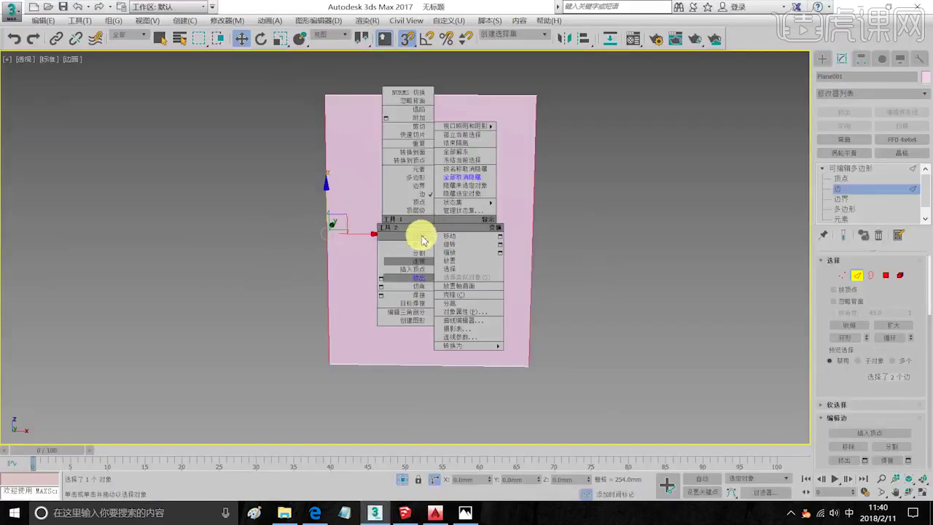
{"action": "left_click", "coordinate": [382, 263]}
{"action": "left_click", "coordinate": [410, 302]}
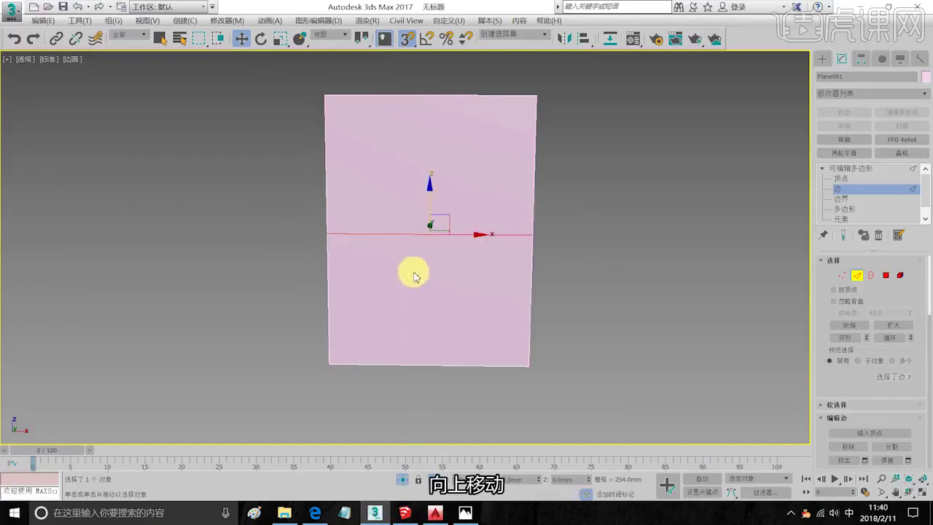
{"action": "left_click_drag", "start_coordinate": [431, 199], "coordinate": [329, 364]}
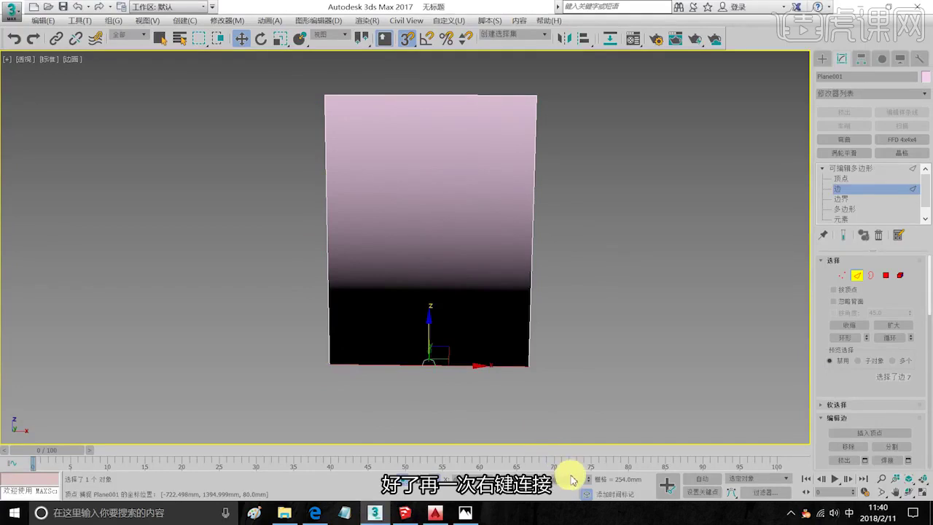
{"action": "type", "text": "80"}
{"action": "key", "text": "Return"}
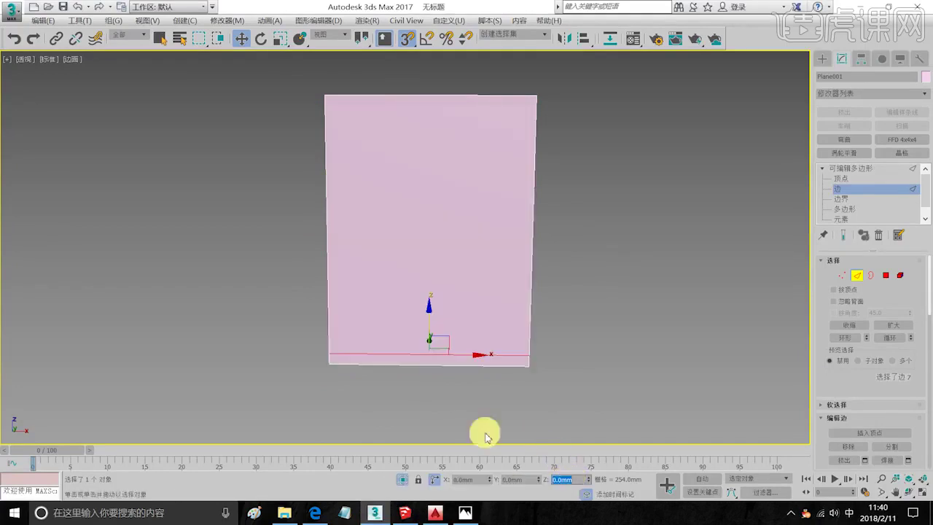
Connect the side edges above the bottom strip, snap the new edge to the plane's top, and offset it -100 mm in Z.
{"action": "right_click", "coordinate": [419, 166]}
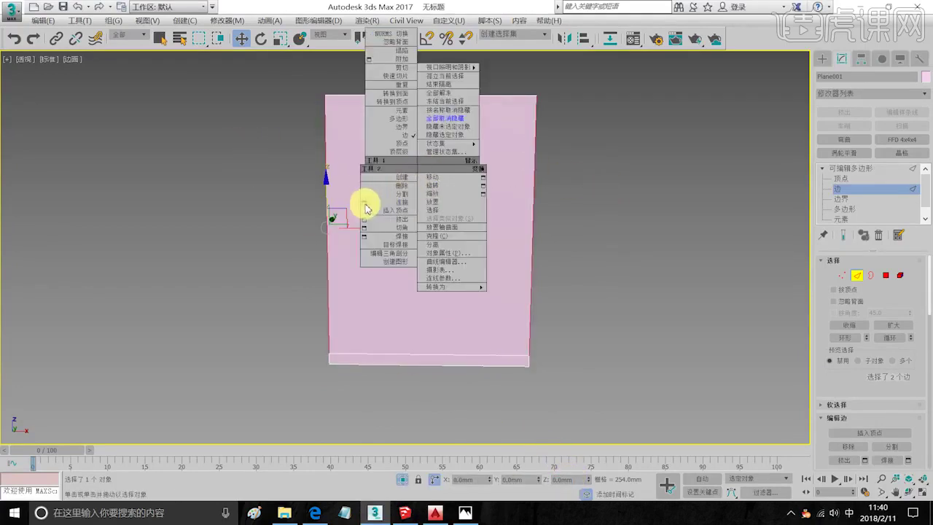
{"action": "left_click", "coordinate": [364, 204]}
{"action": "right_click", "coordinate": [372, 189]}
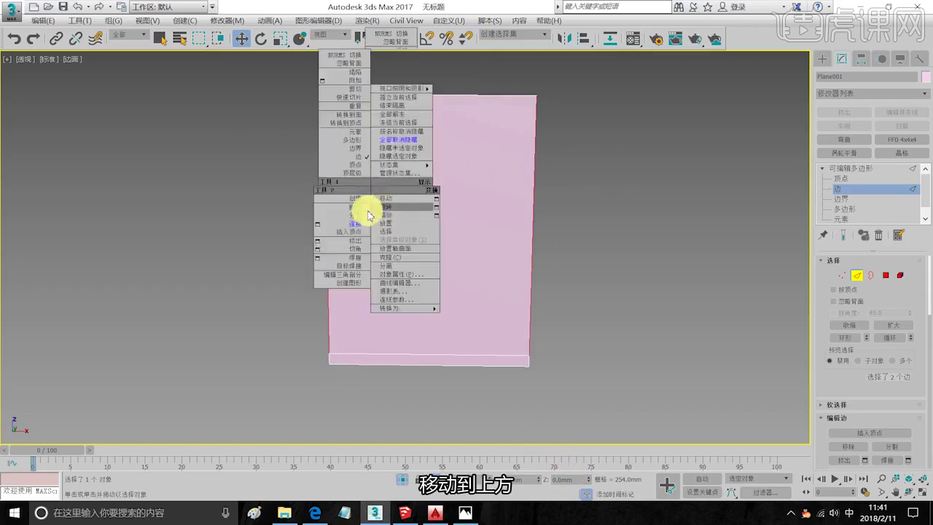
{"action": "left_click", "coordinate": [323, 226]}
{"action": "left_click", "coordinate": [411, 306]}
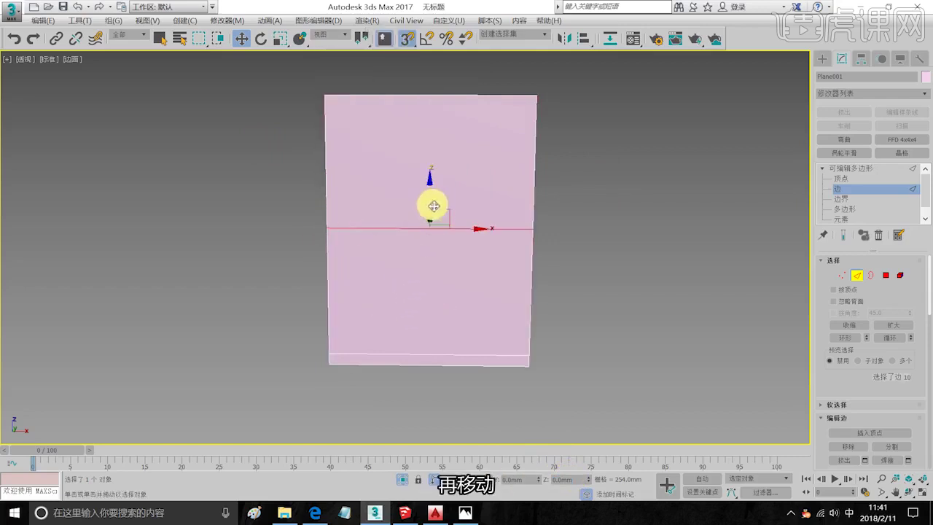
{"action": "left_click_drag", "start_coordinate": [431, 206], "coordinate": [325, 99]}
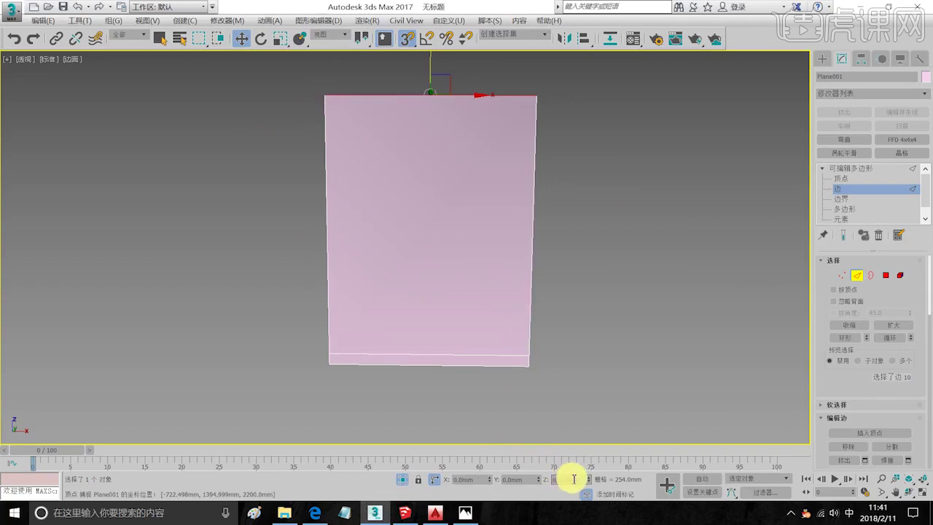
{"action": "type", "text": "-100"}
{"action": "key", "text": "Return"}
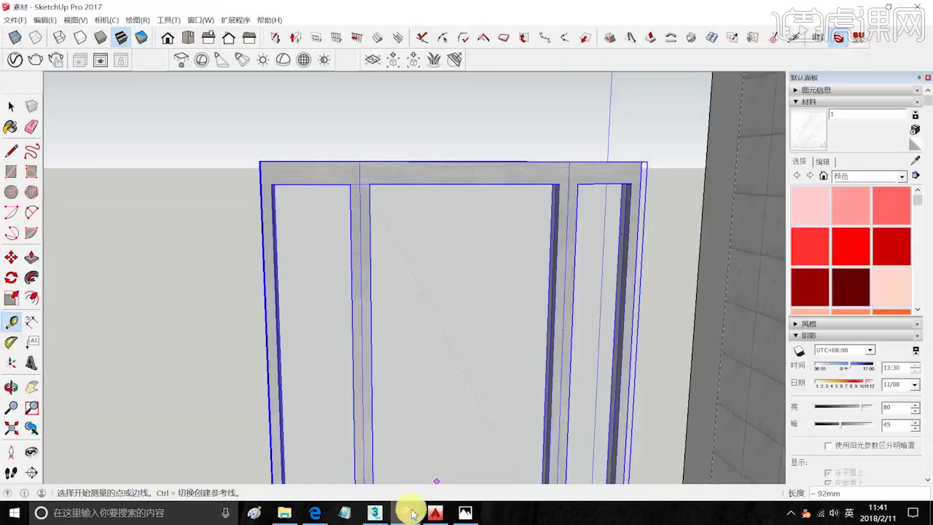
Switch to SketchUp and measure the width of the window frame's middle opening between the two mullions with the Tape Measure.
{"action": "left_click", "coordinate": [405, 513]}
{"action": "scroll", "coordinate": [442, 321], "scroll_direction": "down", "scroll_amount": 5}
{"action": "middle_click_drag", "start_coordinate": [417, 223], "coordinate": [430, 197]}
{"action": "key", "text": "t"}
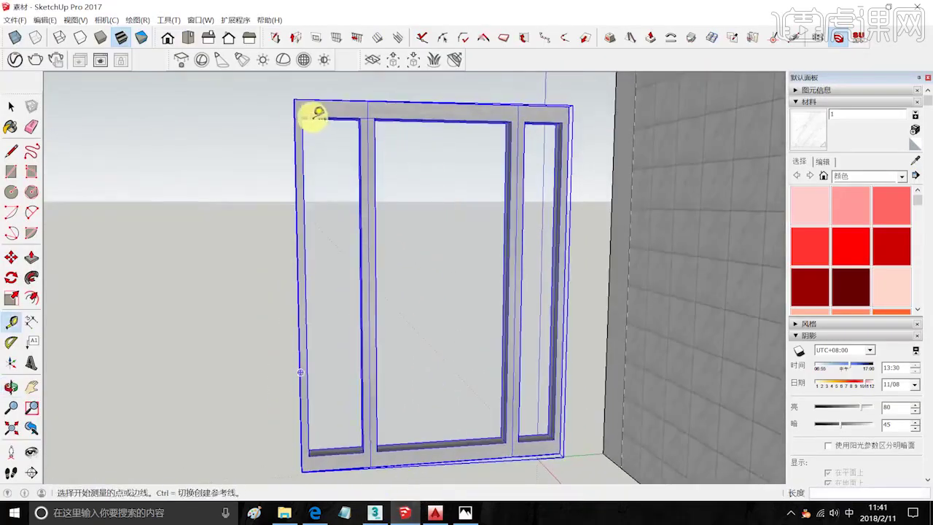
{"action": "scroll", "coordinate": [308, 115], "scroll_direction": "up", "scroll_amount": 1}
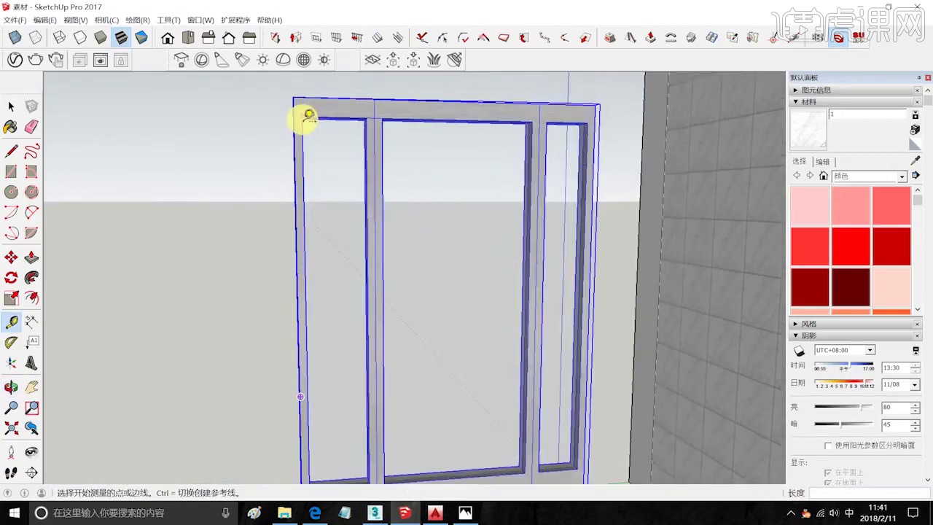
{"action": "left_click", "coordinate": [468, 113]}
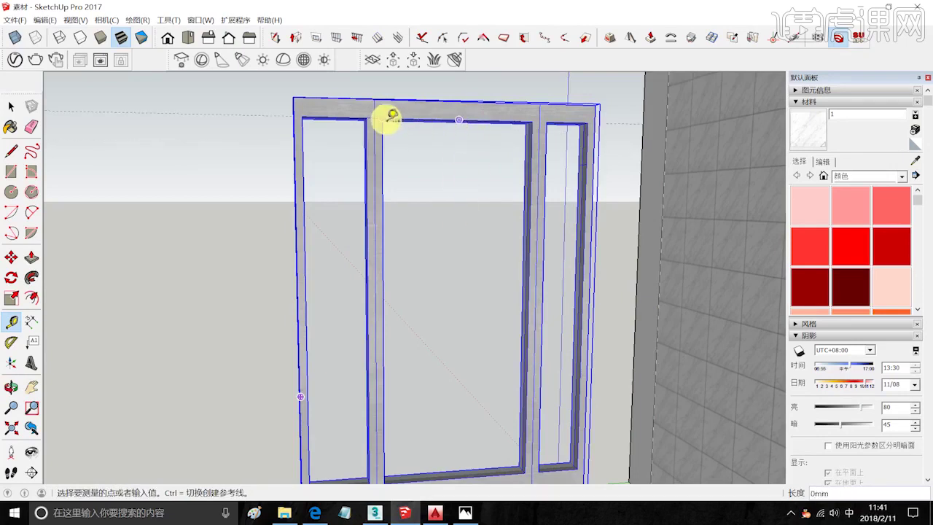
{"action": "scroll", "coordinate": [453, 113], "scroll_direction": "up", "scroll_amount": 2}
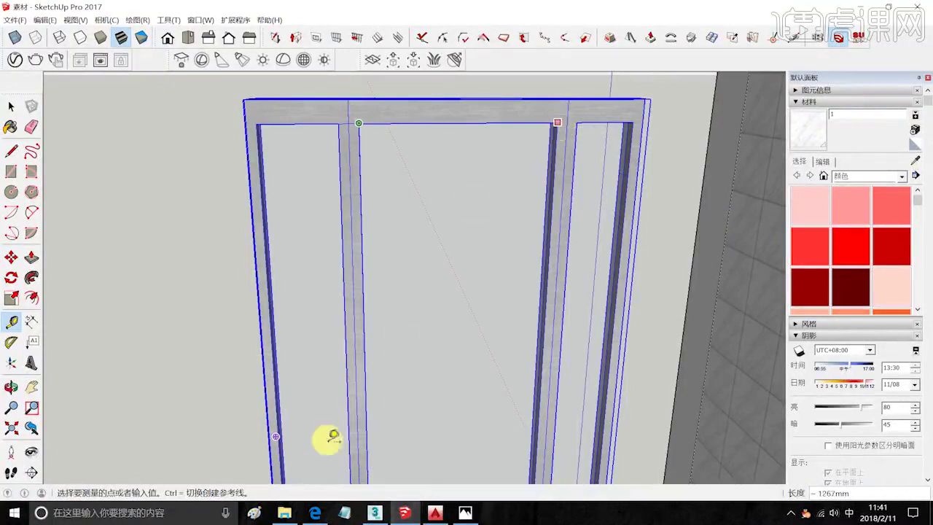
Open the Windows Calculator.
{"action": "key", "text": "super"}
{"action": "type", "text": "ji'sun"}
{"action": "left_click", "coordinate": [100, 182]}
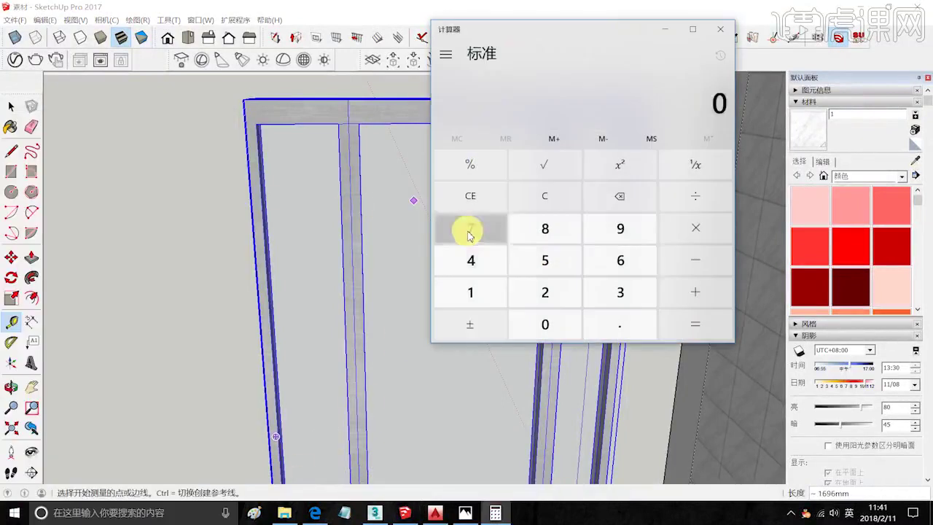
{"action": "left_click", "coordinate": [470, 230]}
{"action": "left_click", "coordinate": [621, 229]}
{"action": "left_click", "coordinate": [546, 292]}
{"action": "left_click", "coordinate": [704, 271]}
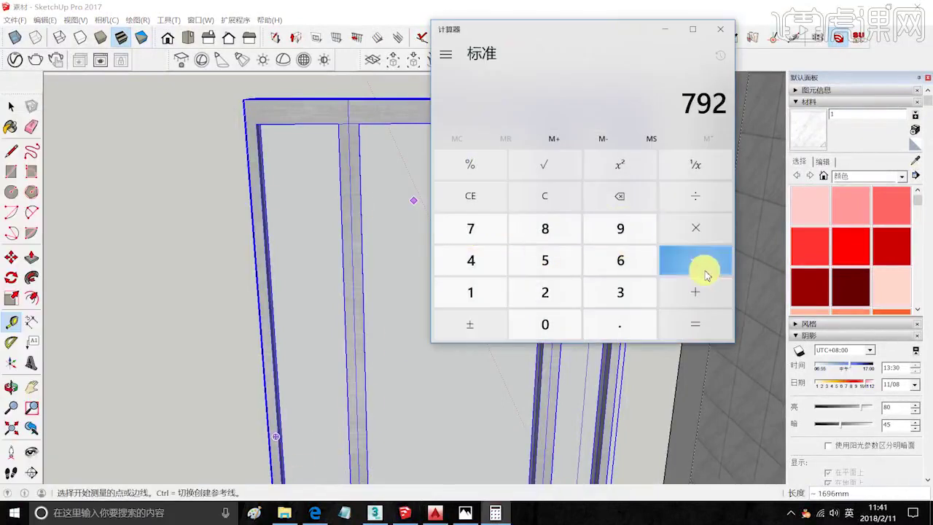
{"action": "left_click", "coordinate": [545, 196]}
Calculate 790 divided by 2 and close the Calculator.
{"action": "left_click", "coordinate": [482, 228]}
{"action": "left_click", "coordinate": [620, 229]}
{"action": "left_click", "coordinate": [547, 325]}
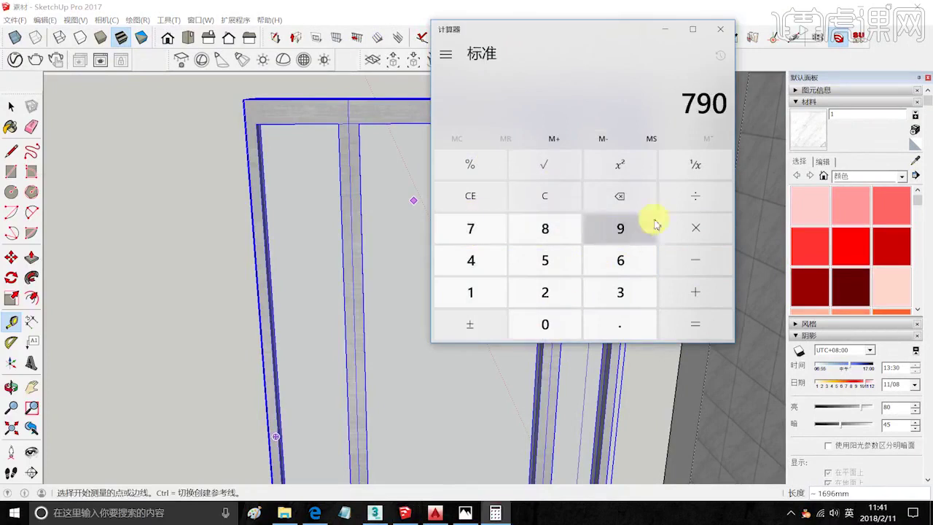
{"action": "left_click", "coordinate": [695, 196]}
{"action": "left_click", "coordinate": [545, 291]}
{"action": "left_click", "coordinate": [718, 334]}
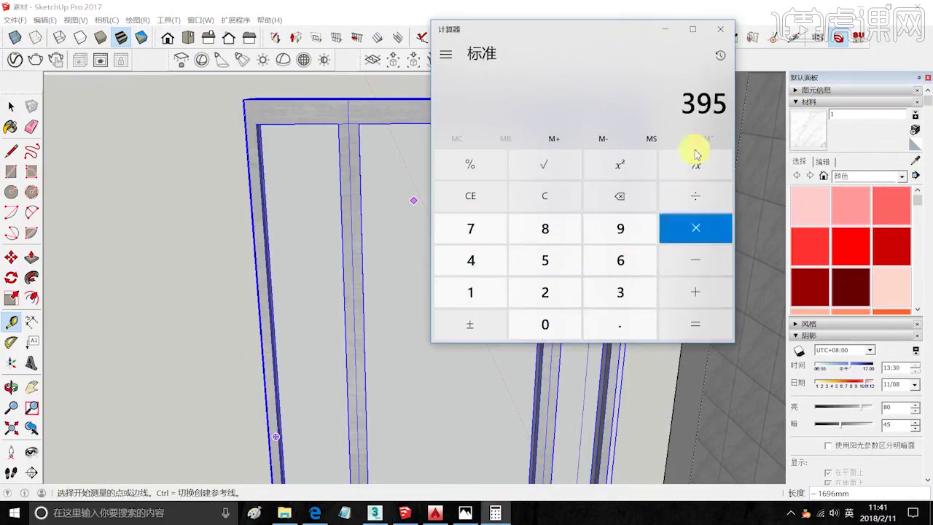
{"action": "left_click", "coordinate": [719, 30]}
Switch to 3ds Max and connect the plane's two inner horizontal edges with one vertical centre edge.
{"action": "left_click", "coordinate": [376, 513]}
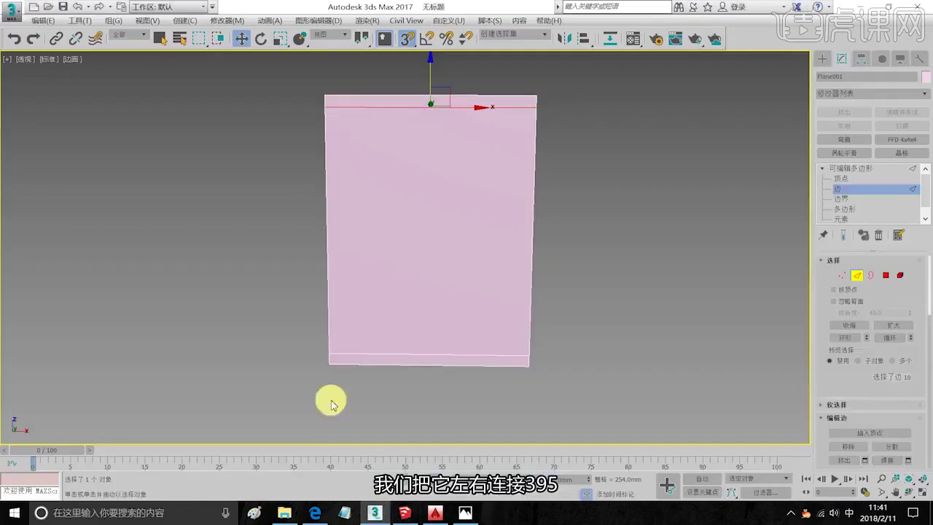
{"action": "left_click", "coordinate": [453, 355], "text": "ctrl"}
{"action": "right_click", "coordinate": [428, 301]}
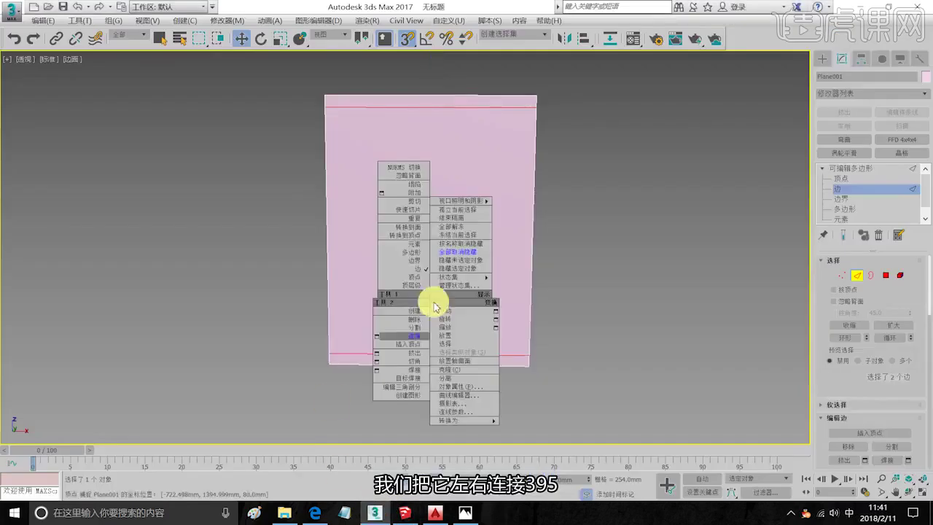
{"action": "left_click", "coordinate": [385, 334]}
{"action": "left_click", "coordinate": [412, 306]}
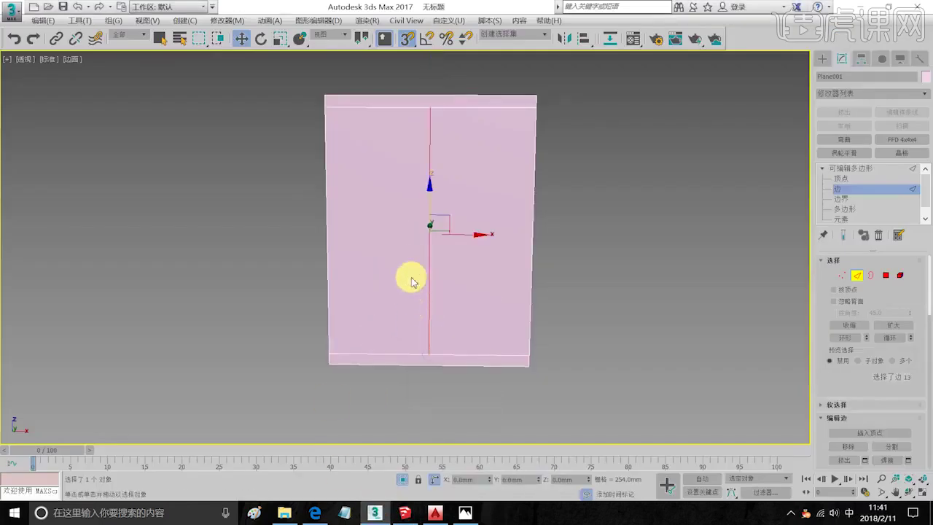
Chamfer the vertical centre edge by 395 mm to split it into two division lines.
{"action": "right_click", "coordinate": [409, 222]}
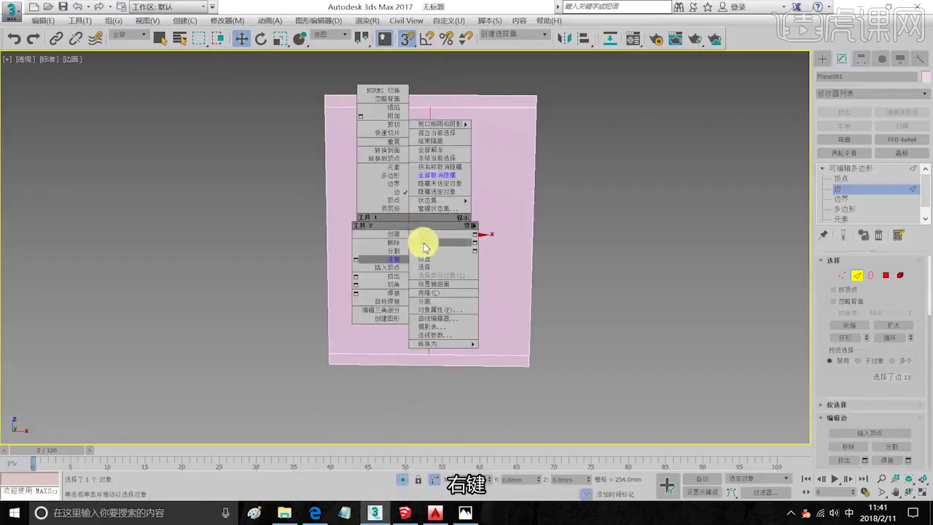
{"action": "left_click", "coordinate": [356, 284]}
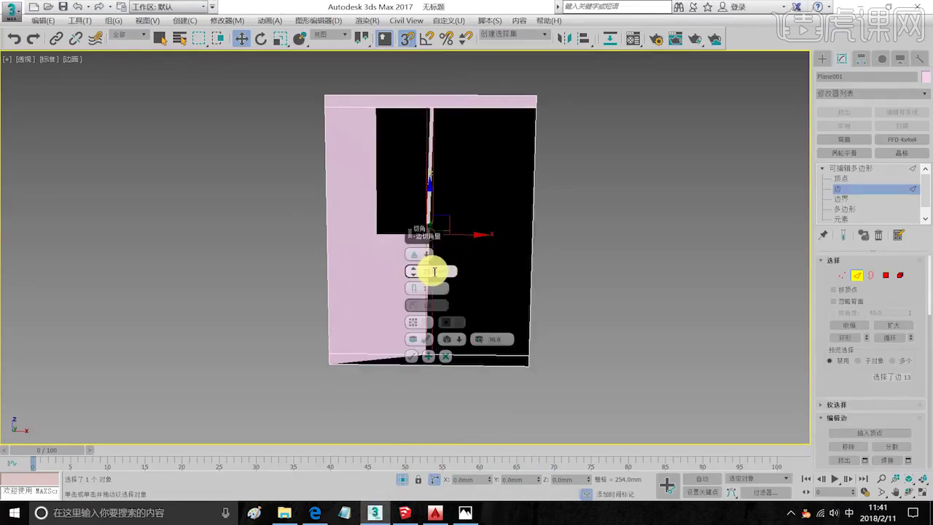
{"action": "key", "text": "Return"}
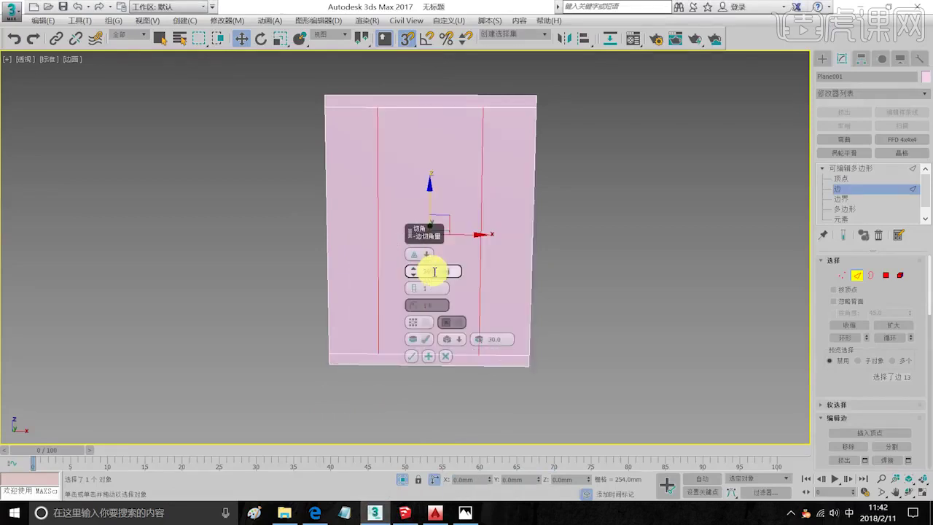
{"action": "left_click", "coordinate": [412, 356]}
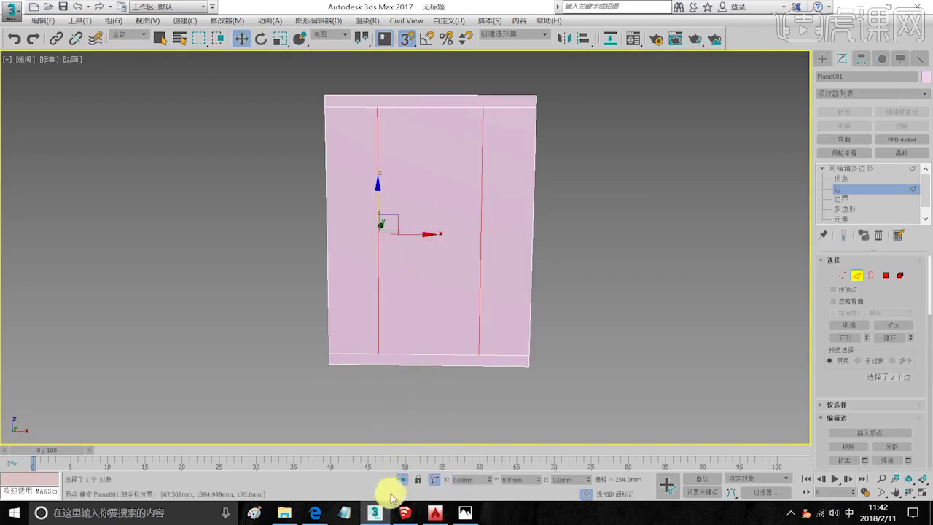
Measure the width of the window frame's left mullion in SketchUp and return to 3ds Max.
{"action": "left_click", "coordinate": [404, 512]}
{"action": "middle_click_drag", "start_coordinate": [388, 243], "coordinate": [435, 226], "text": "shift"}
{"action": "key", "text": "t"}
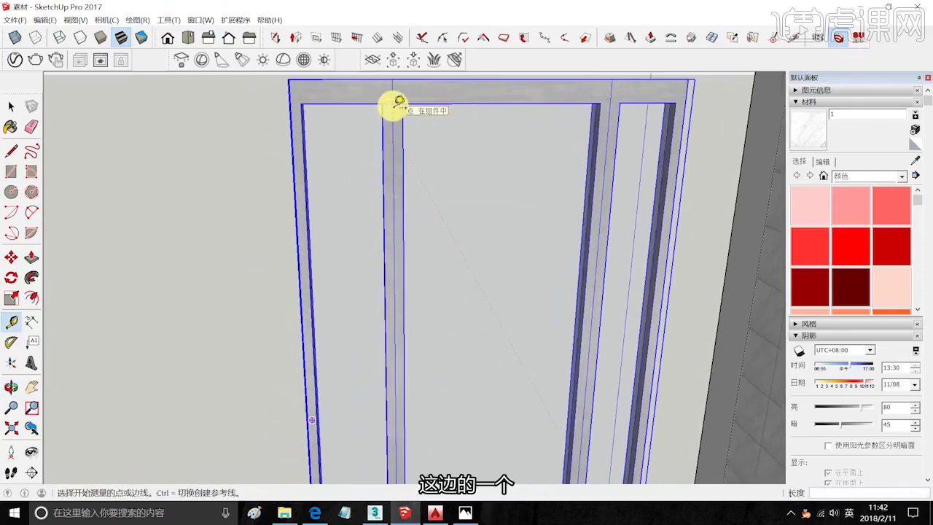
{"action": "scroll", "coordinate": [398, 100], "scroll_direction": "up", "scroll_amount": 4}
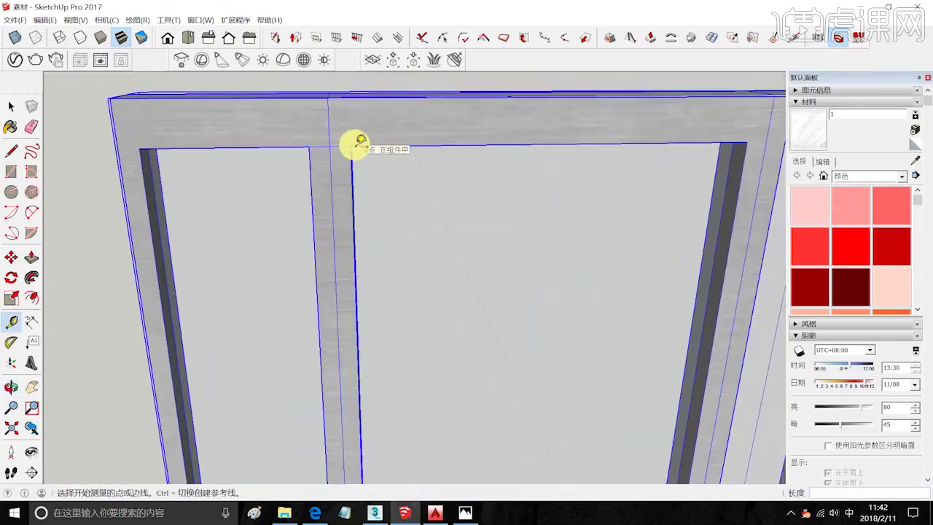
{"action": "left_click", "coordinate": [353, 145]}
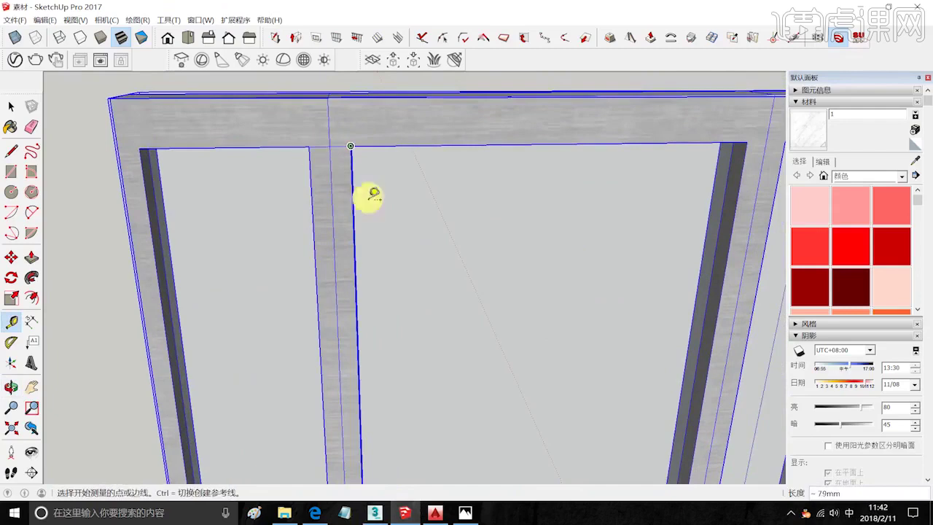
{"action": "scroll", "coordinate": [427, 448], "scroll_direction": "down", "scroll_amount": 3}
{"action": "left_click", "coordinate": [406, 513]}
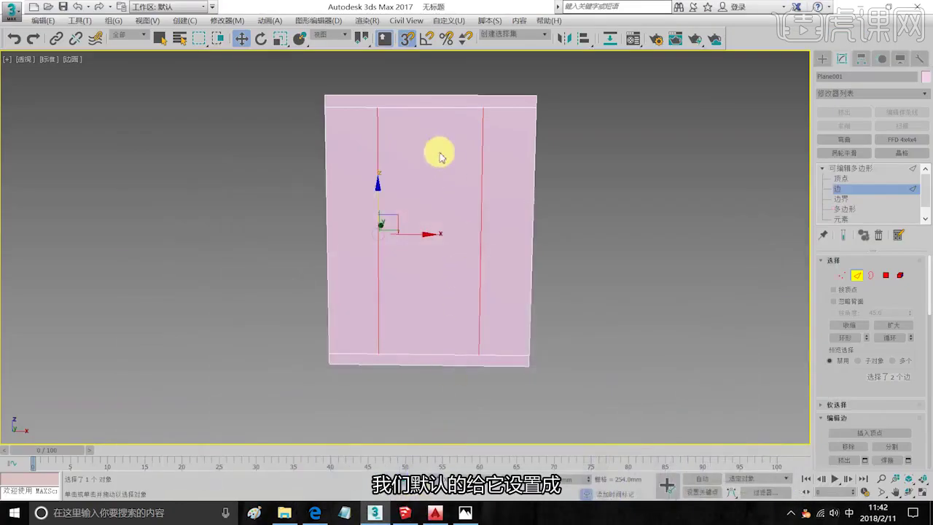
Connect the left section's top and bottom edges, snap the new edge to the left division line, and offset it outward in X.
{"action": "left_click", "coordinate": [368, 108]}
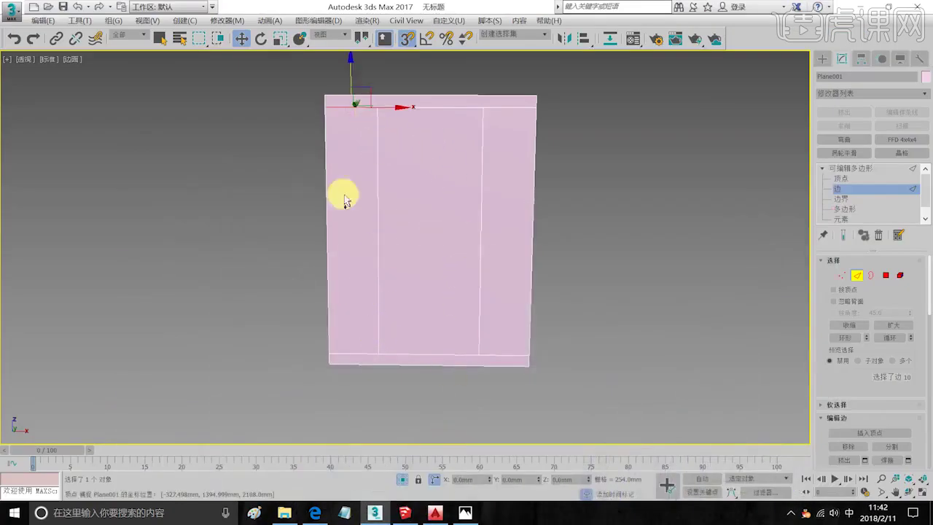
{"action": "right_click", "coordinate": [350, 261]}
{"action": "left_click", "coordinate": [297, 295]}
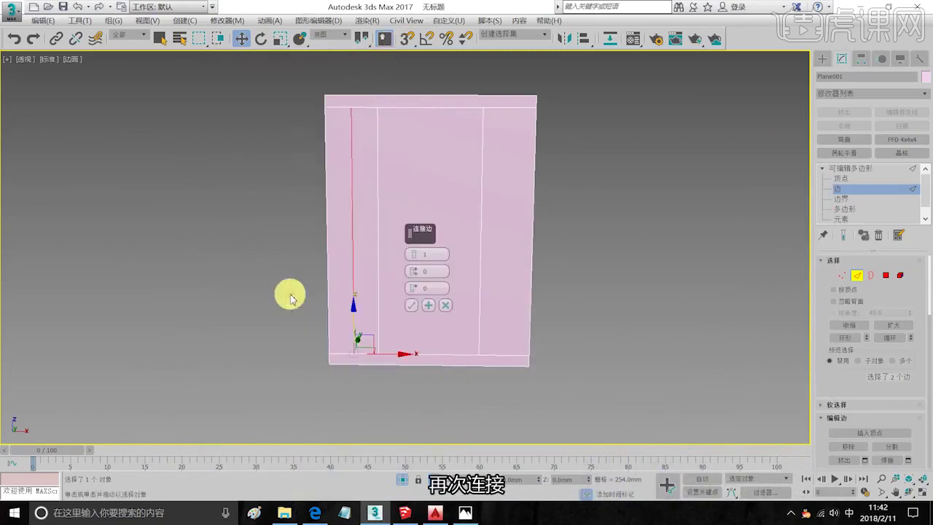
{"action": "left_click", "coordinate": [420, 306]}
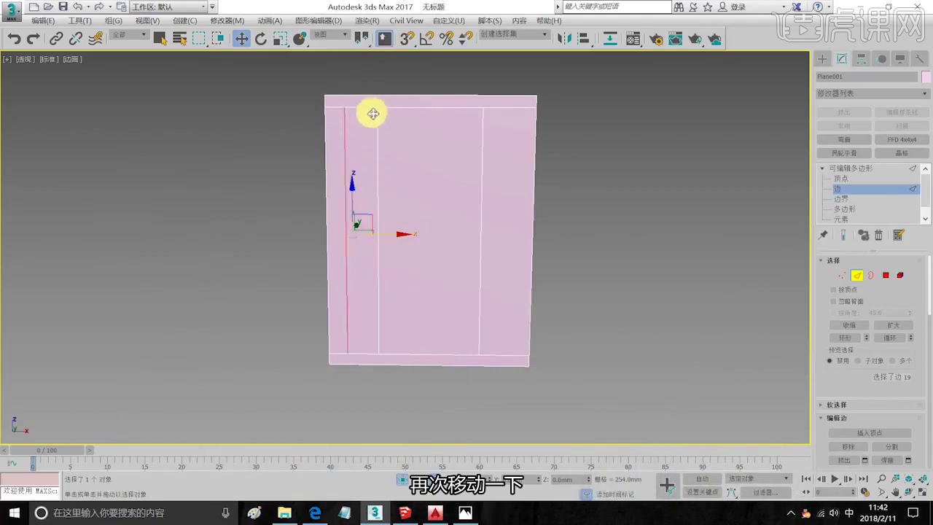
{"action": "left_click_drag", "start_coordinate": [406, 229], "coordinate": [379, 113]}
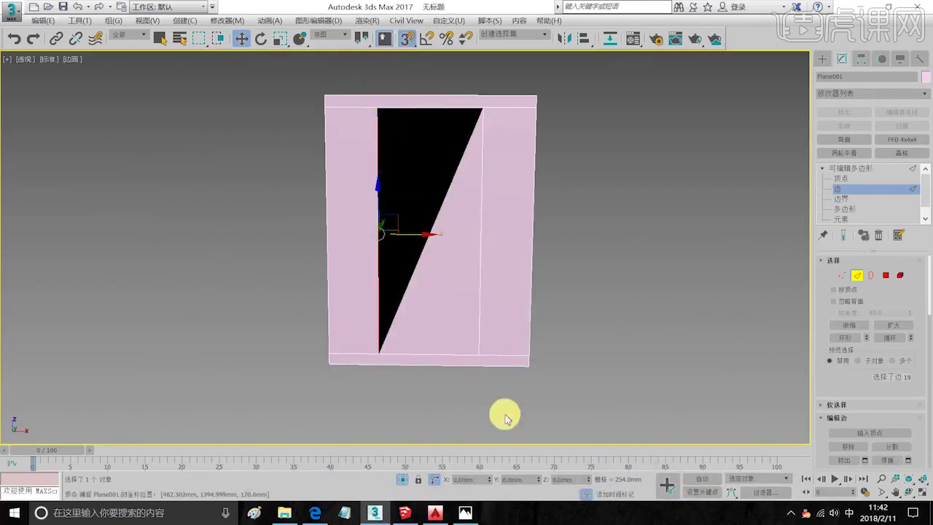
{"action": "key", "text": "ctrl+z"}
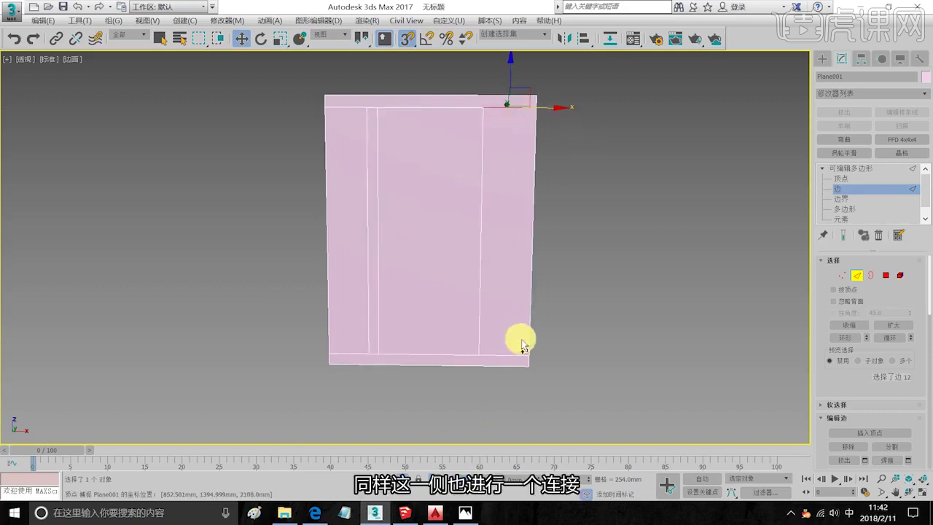
Connect the right section's top and bottom edges, snap the new edge to the right division line, and offset it outward in X.
{"action": "right_click", "coordinate": [511, 300]}
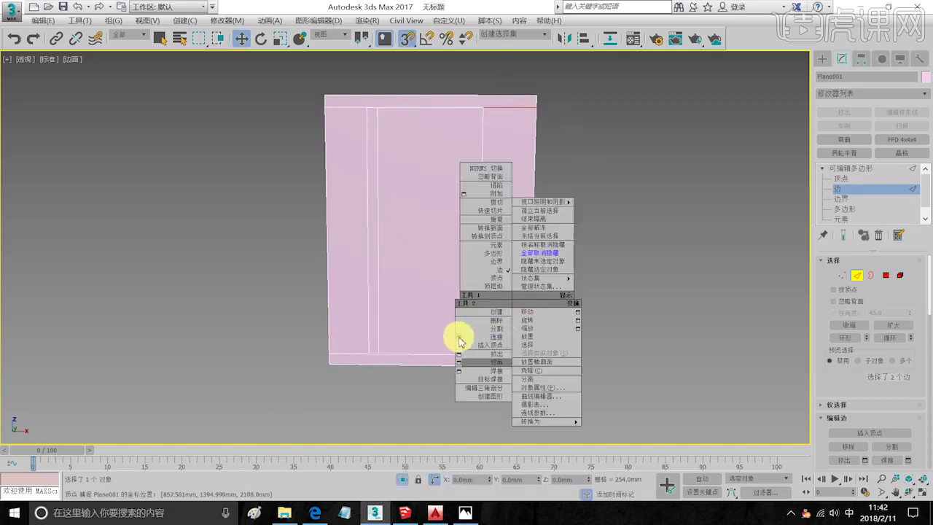
{"action": "left_click", "coordinate": [459, 339]}
{"action": "left_click", "coordinate": [413, 307]}
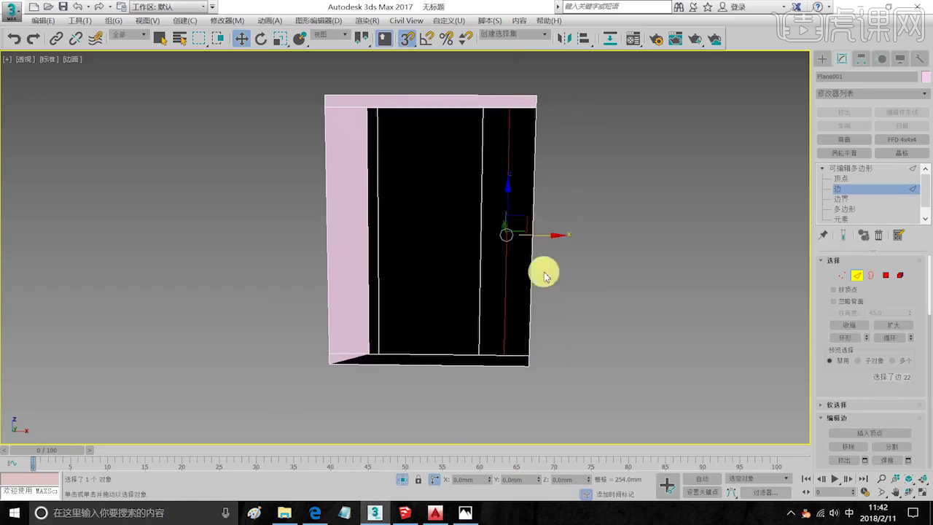
{"action": "left_click_drag", "start_coordinate": [545, 233], "coordinate": [483, 356]}
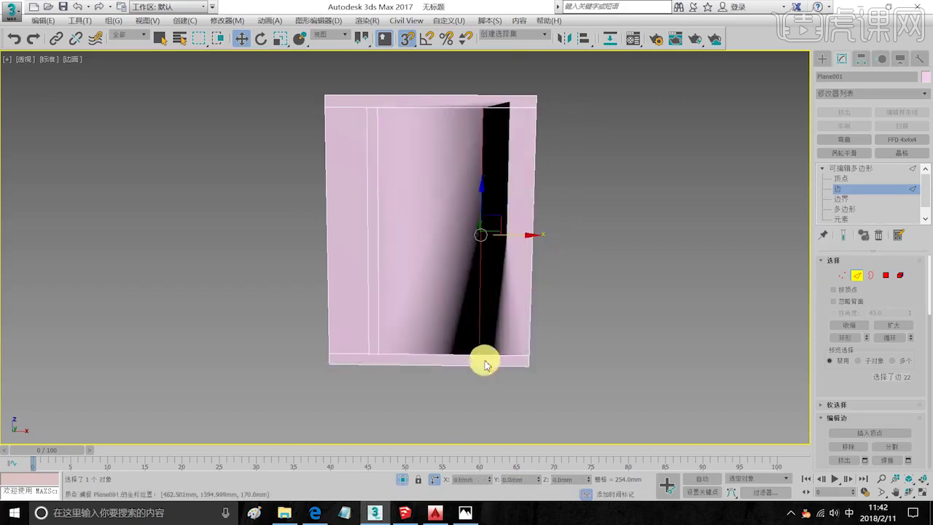
{"action": "left_click", "coordinate": [488, 479]}
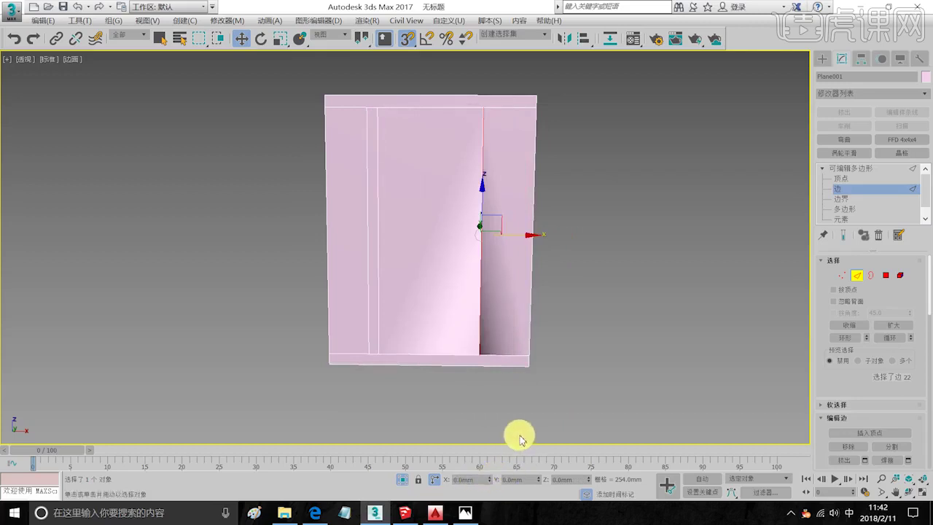
{"action": "key", "text": "ctrl+z"}
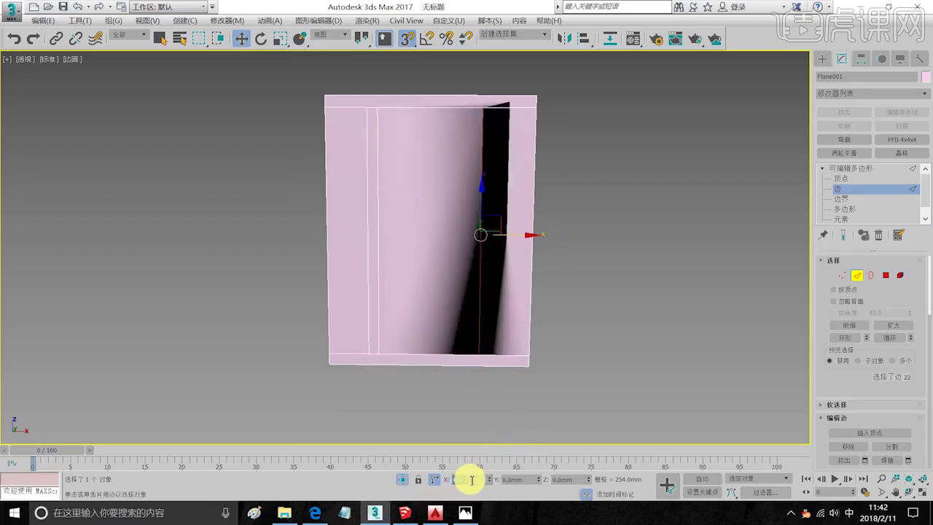
{"action": "key", "text": "Return"}
Select the right mullion and right side polygons, examine their smoothing group settings, and leave polygon editing.
{"action": "mouse_move", "coordinate": [599, 287]}
{"action": "middle_mouse_down", "text": "alt"}
{"action": "mouse_move", "coordinate": [565, 282]}
{"action": "mouse_move", "coordinate": [779, 245]}
{"action": "middle_mouse_up", "text": "alt"}
{"action": "left_click", "coordinate": [840, 208]}
{"action": "left_click", "coordinate": [505, 274]}
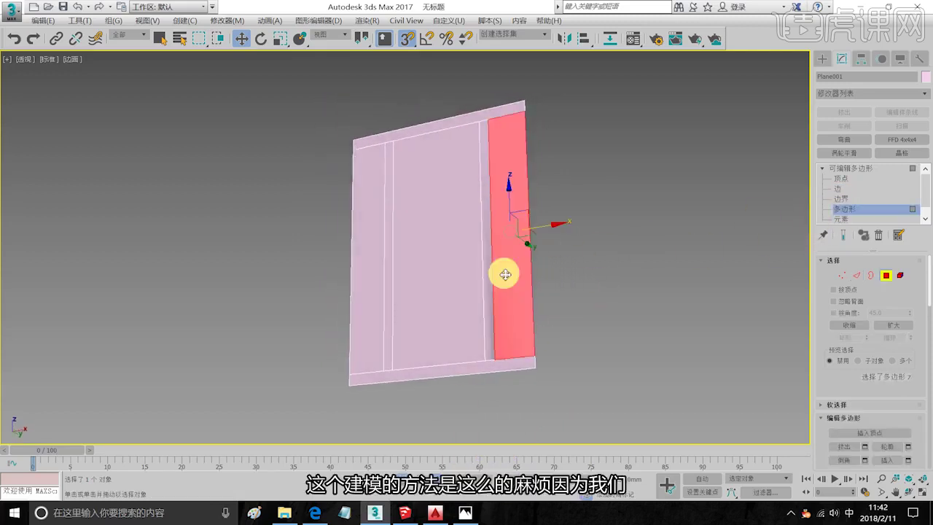
{"action": "left_click", "coordinate": [487, 292], "text": "ctrl"}
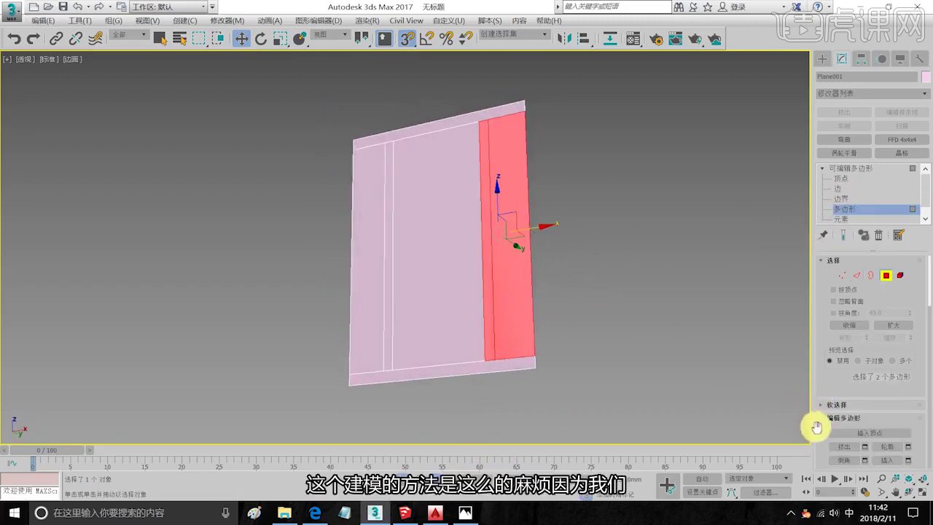
{"action": "scroll", "coordinate": [826, 428], "scroll_direction": "down", "scroll_amount": 10}
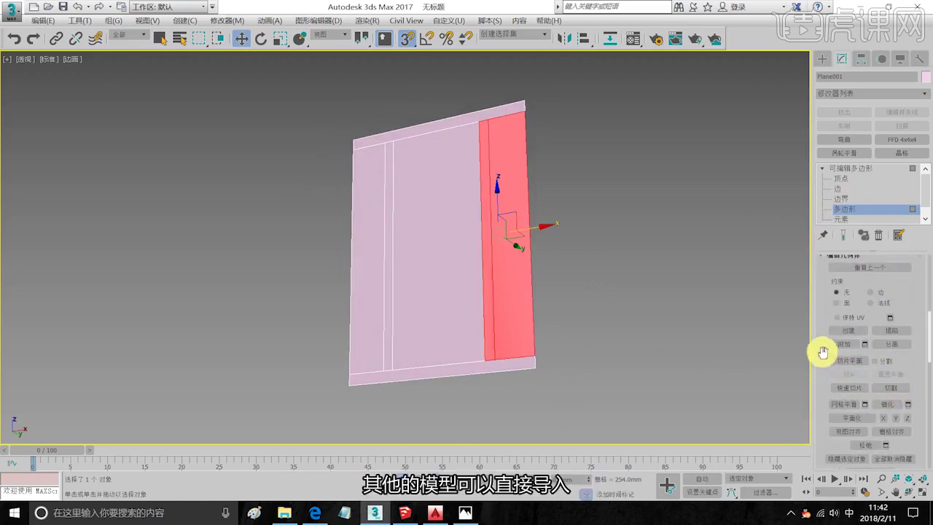
{"action": "scroll", "coordinate": [827, 361], "scroll_direction": "down", "scroll_amount": 8}
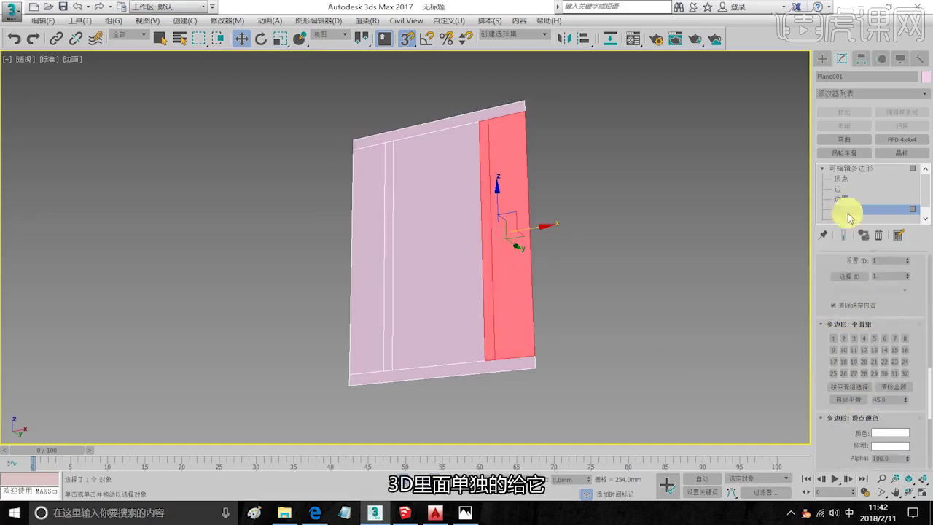
{"action": "left_click", "coordinate": [821, 59]}
{"action": "left_click", "coordinate": [690, 131]}
{"action": "left_click", "coordinate": [478, 237]}
{"action": "mouse_move", "coordinate": [478, 237]}
{"action": "middle_mouse_down", "text": "alt"}
{"action": "mouse_move", "coordinate": [474, 201]}
{"action": "mouse_move", "coordinate": [485, 259]}
{"action": "mouse_move", "coordinate": [471, 224]}
{"action": "mouse_move", "coordinate": [481, 183]}
{"action": "mouse_move", "coordinate": [500, 175]}
{"action": "middle_mouse_up", "text": "alt"}
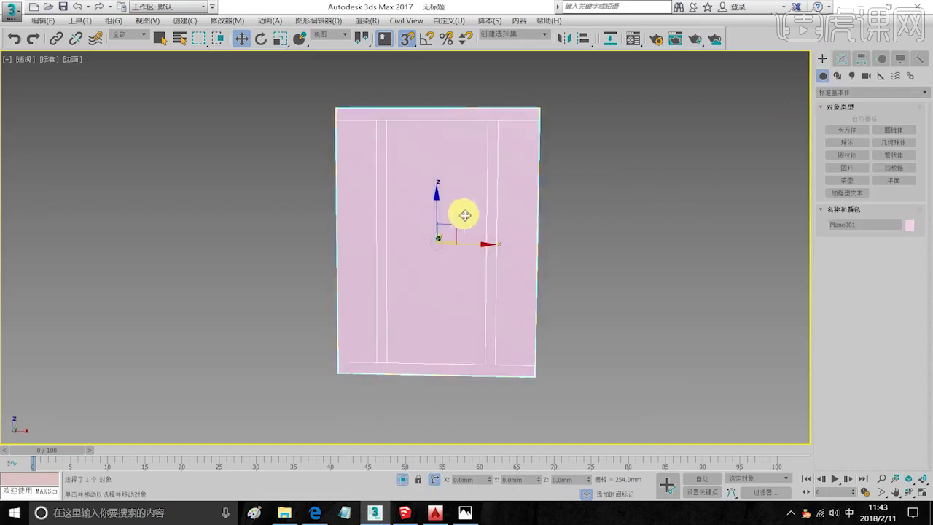
Measure the width of the window's outer side frame in SketchUp and return to 3ds Max.
{"action": "left_click", "coordinate": [405, 513]}
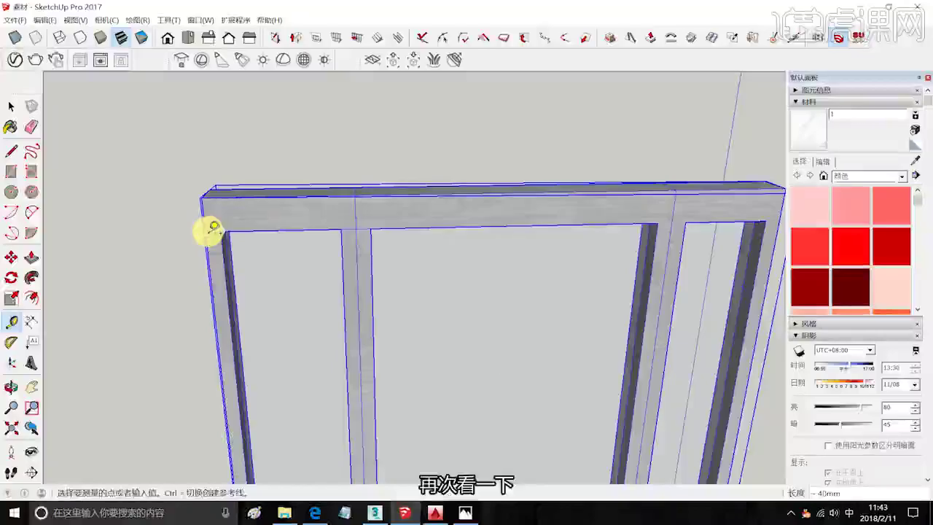
{"action": "left_click", "coordinate": [222, 232]}
{"action": "mouse_move", "coordinate": [409, 512]}
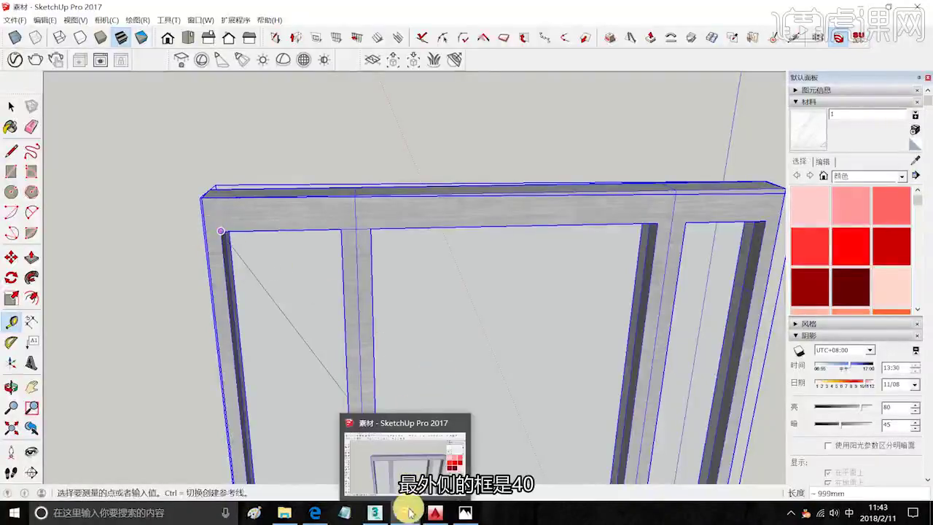
{"action": "left_click", "coordinate": [375, 513]}
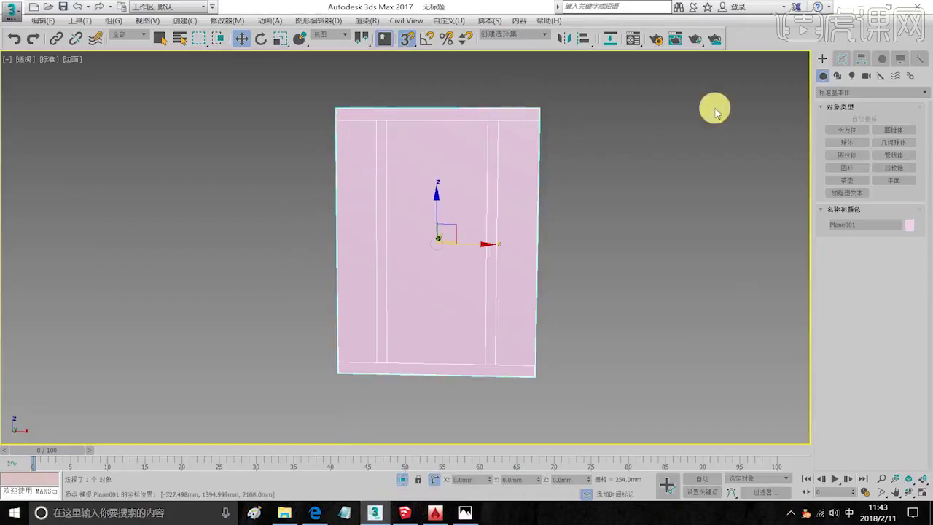
Connect the left section's top and bottom edges, snap the new edge to the plane's left border, and offset it 40 mm in X.
{"action": "left_click", "coordinate": [842, 59]}
{"action": "left_click", "coordinate": [838, 188]}
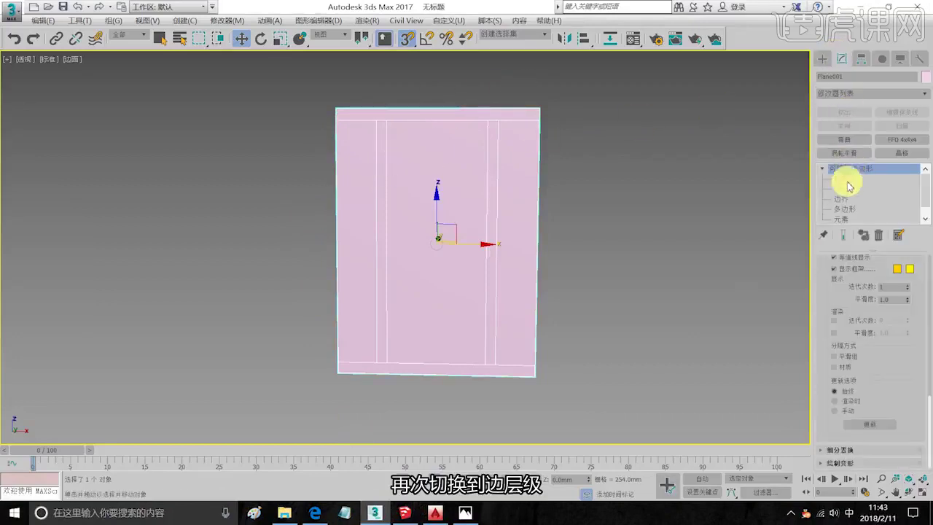
{"action": "left_click", "coordinate": [359, 121]}
{"action": "left_click", "coordinate": [360, 365]}
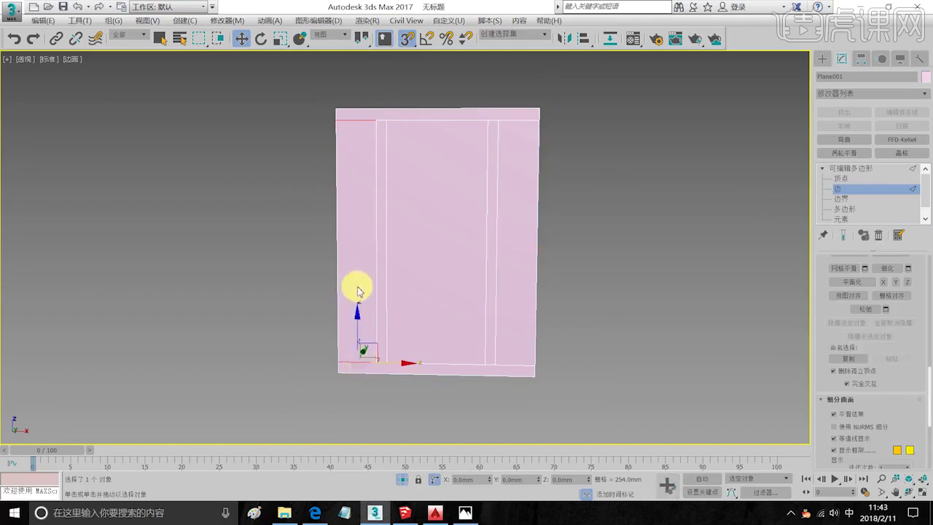
{"action": "right_click", "coordinate": [357, 284]}
{"action": "left_click", "coordinate": [300, 323]}
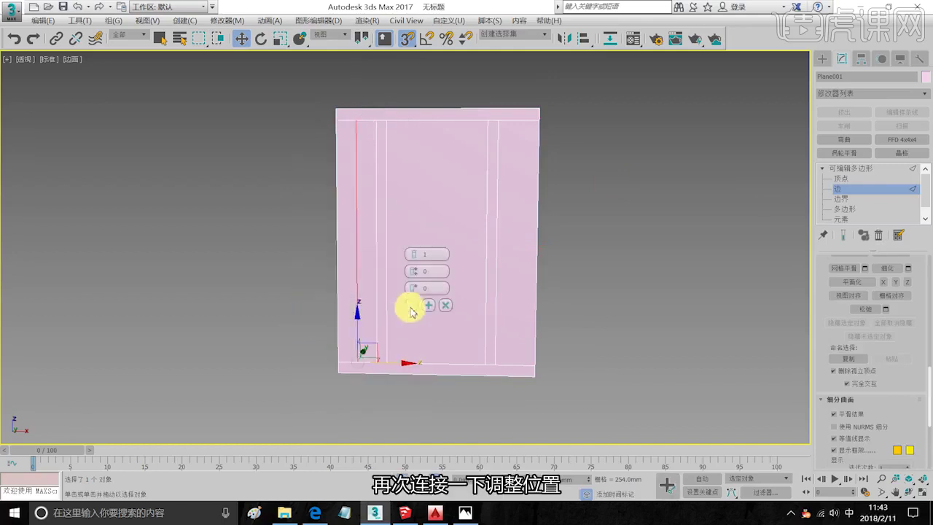
{"action": "left_click", "coordinate": [412, 307]}
{"action": "left_click_drag", "start_coordinate": [396, 244], "coordinate": [339, 362]}
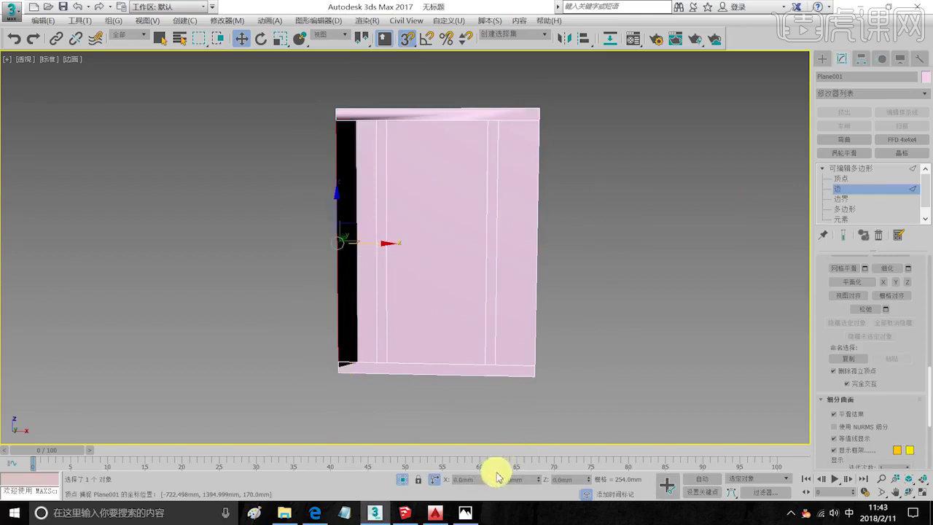
{"action": "key", "text": "Return"}
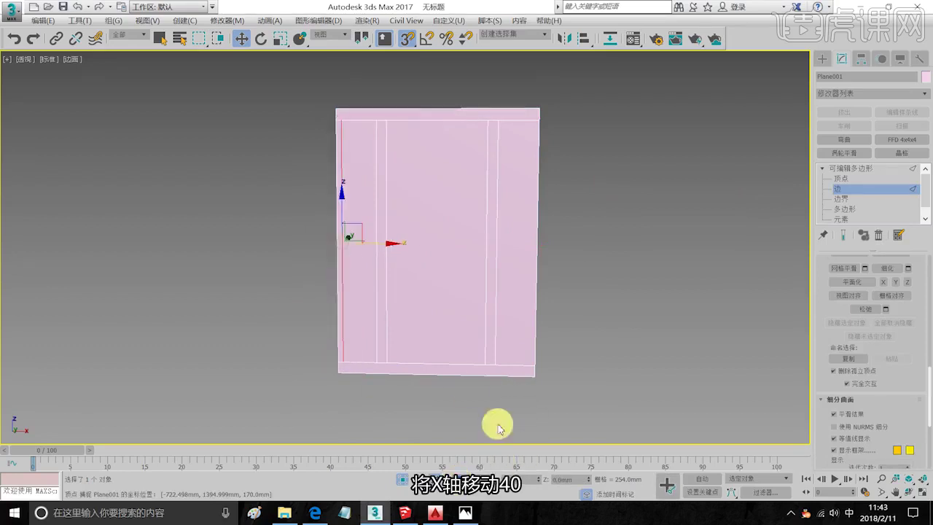
Connect the right section's top and bottom edges, snap the new edge to the right border, offset it inward in X, and leave edge editing.
{"action": "left_click", "coordinate": [521, 122]}
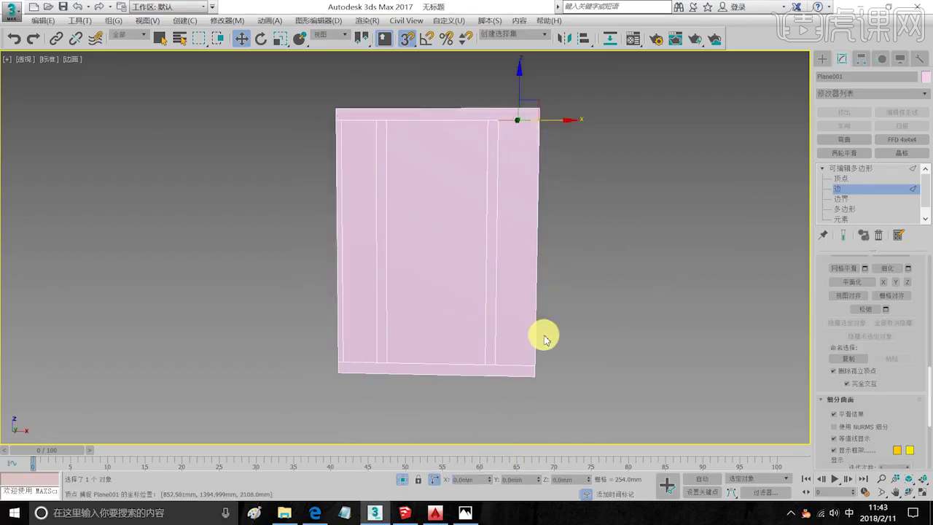
{"action": "left_click", "coordinate": [520, 367], "text": "ctrl"}
{"action": "right_click", "coordinate": [508, 317]}
{"action": "left_click", "coordinate": [445, 355]}
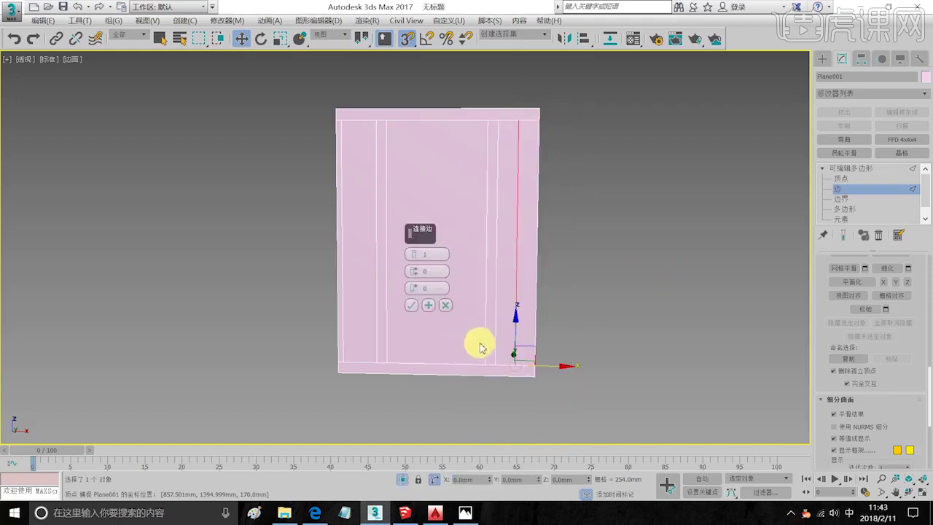
{"action": "left_click", "coordinate": [412, 306]}
{"action": "left_click_drag", "start_coordinate": [546, 246], "coordinate": [536, 364]}
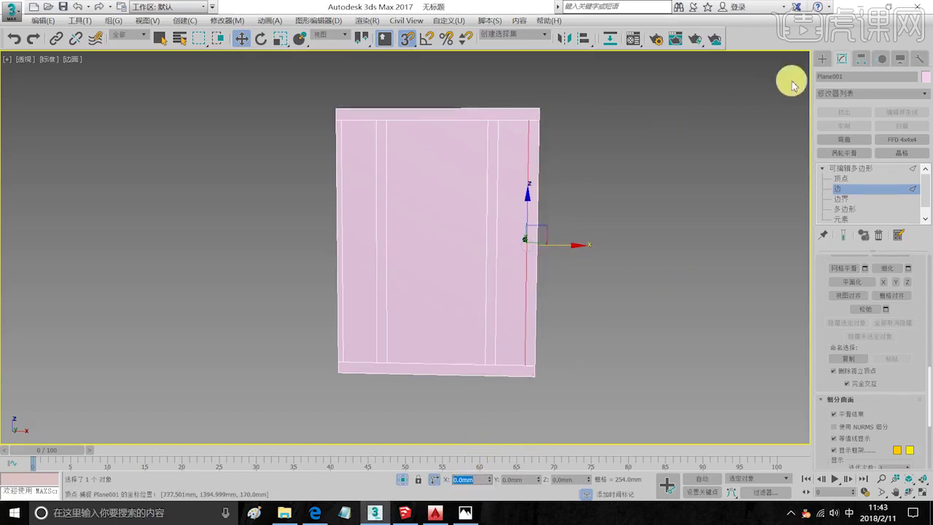
{"action": "left_click", "coordinate": [822, 59]}
{"action": "left_click", "coordinate": [694, 149]}
{"action": "left_click", "coordinate": [459, 248]}
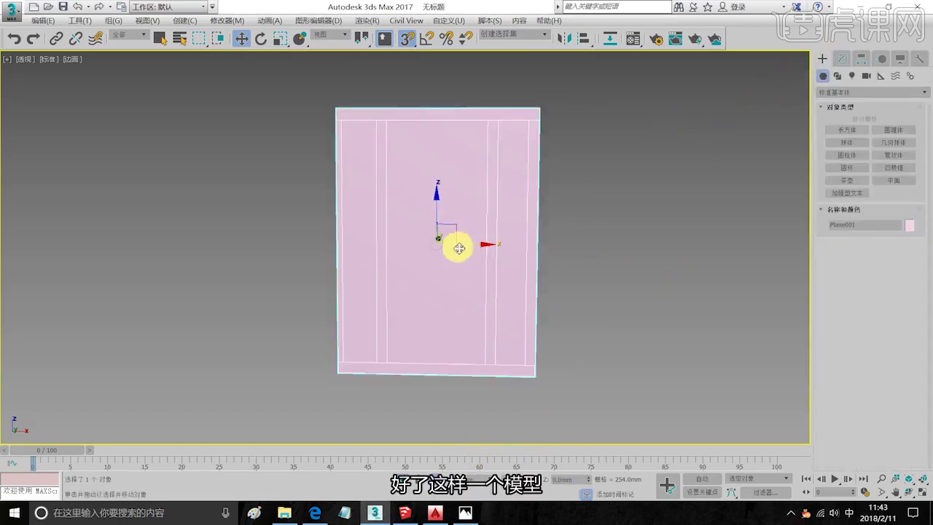
Switch to SketchUp, measure a distance across the window frame for the extrusion depth, and return to 3ds Max.
{"action": "left_click", "coordinate": [404, 513]}
{"action": "scroll", "coordinate": [467, 313], "scroll_direction": "down", "scroll_amount": 3}
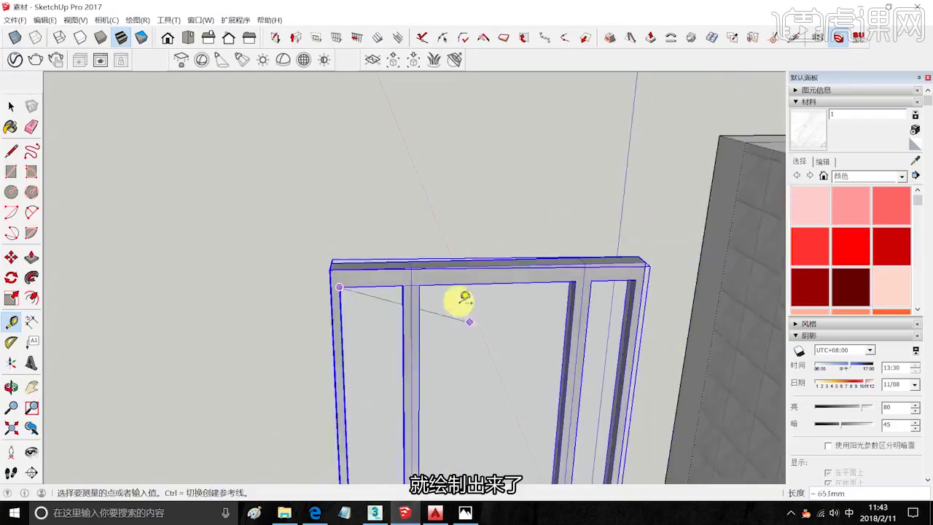
{"action": "middle_click_drag", "start_coordinate": [464, 308], "coordinate": [443, 218], "text": "shift"}
{"action": "scroll", "coordinate": [425, 408], "scroll_direction": "up", "scroll_amount": 4}
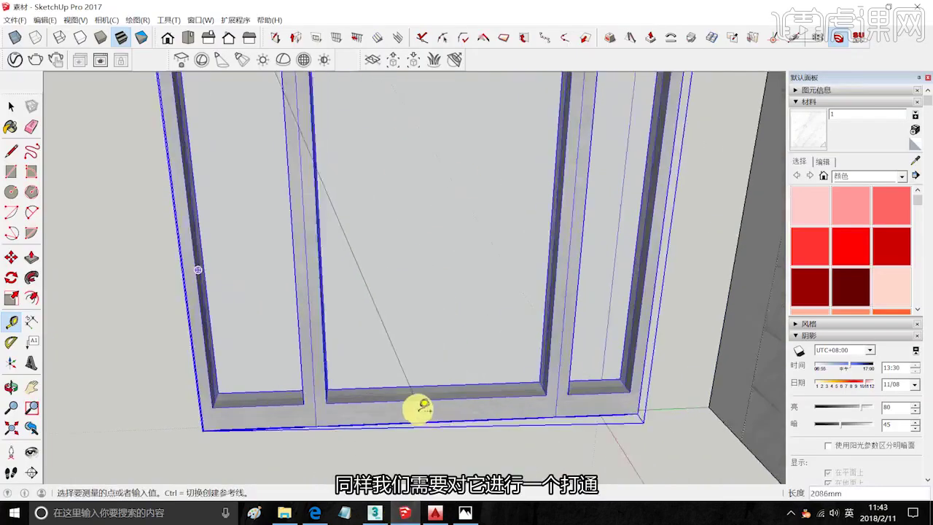
{"action": "left_click", "coordinate": [420, 408]}
{"action": "left_click", "coordinate": [298, 402]}
{"action": "middle_click_drag", "start_coordinate": [343, 375], "coordinate": [323, 371]}
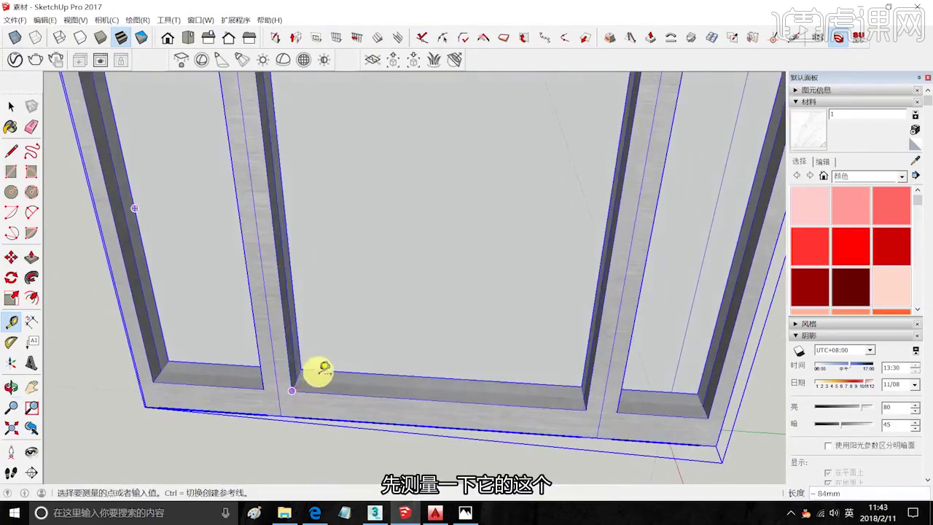
{"action": "scroll", "coordinate": [307, 364], "scroll_direction": "up", "scroll_amount": 3}
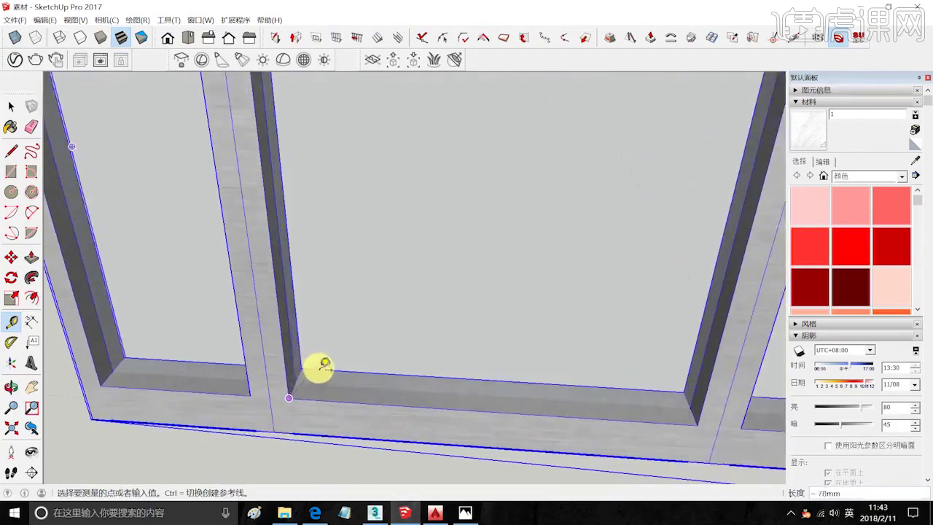
{"action": "mouse_move", "coordinate": [300, 356]}
{"action": "middle_mouse_down"}
{"action": "mouse_move", "coordinate": [256, 369]}
{"action": "mouse_move", "coordinate": [278, 319]}
{"action": "middle_mouse_up"}
{"action": "middle_click_drag", "start_coordinate": [277, 299], "coordinate": [321, 270]}
{"action": "left_click", "coordinate": [321, 272]}
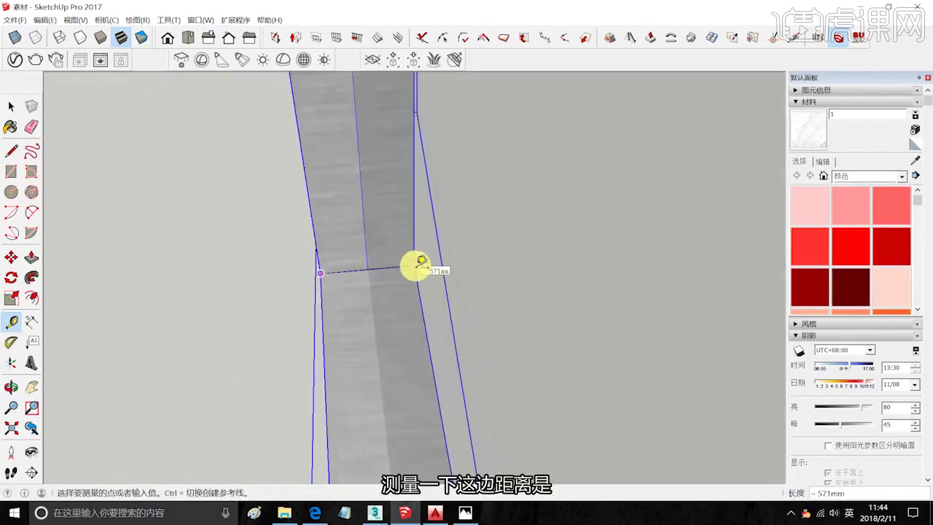
{"action": "left_click", "coordinate": [418, 264]}
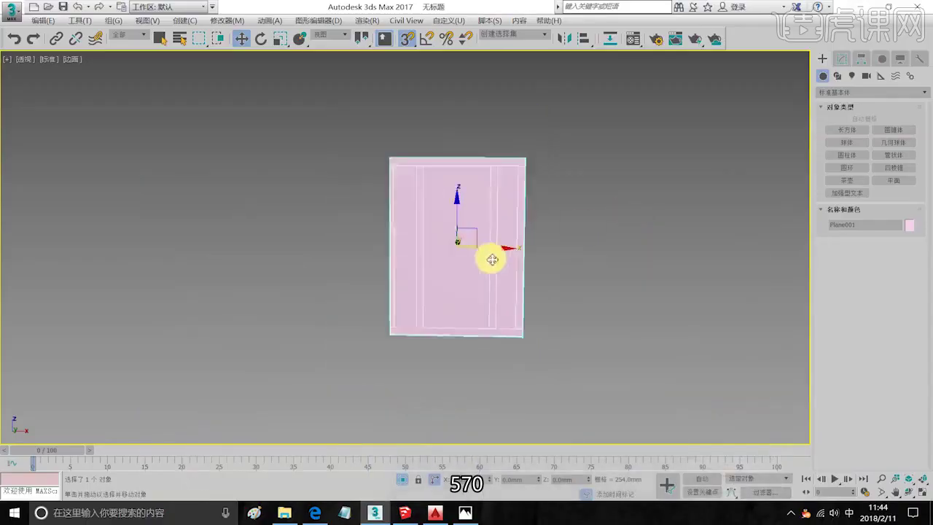
Select the three large panel polygons between the frame members and extrude them by -570 mm.
{"action": "scroll", "coordinate": [492, 259], "scroll_direction": "up", "scroll_amount": 5}
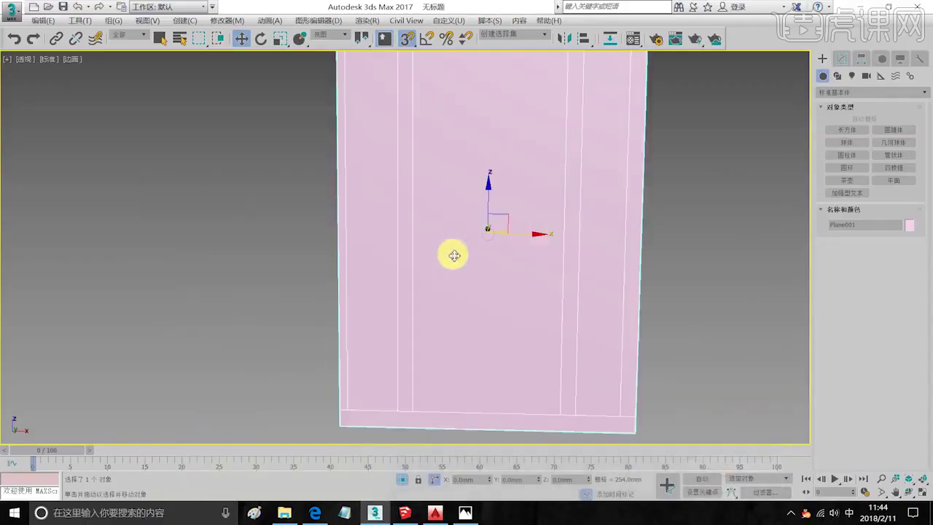
{"action": "left_click", "coordinate": [843, 58]}
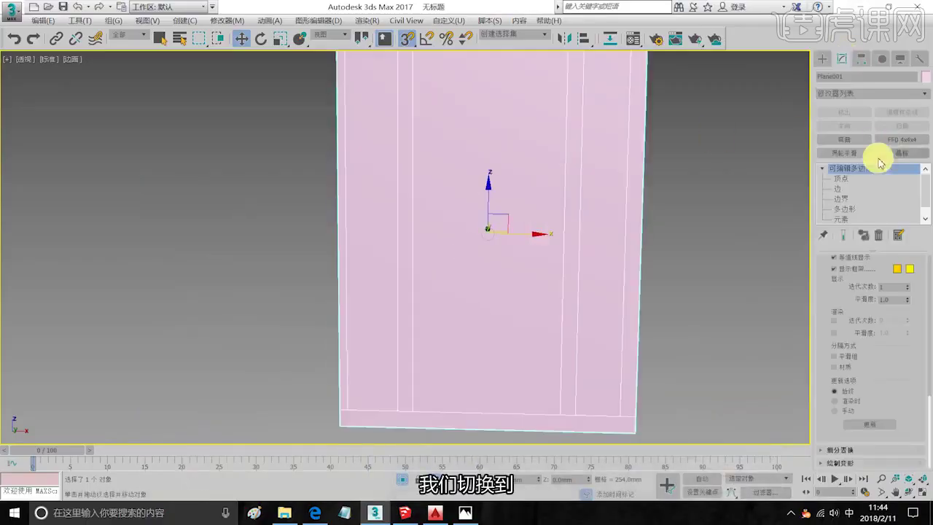
{"action": "left_click", "coordinate": [843, 209]}
{"action": "left_click", "coordinate": [594, 207]}
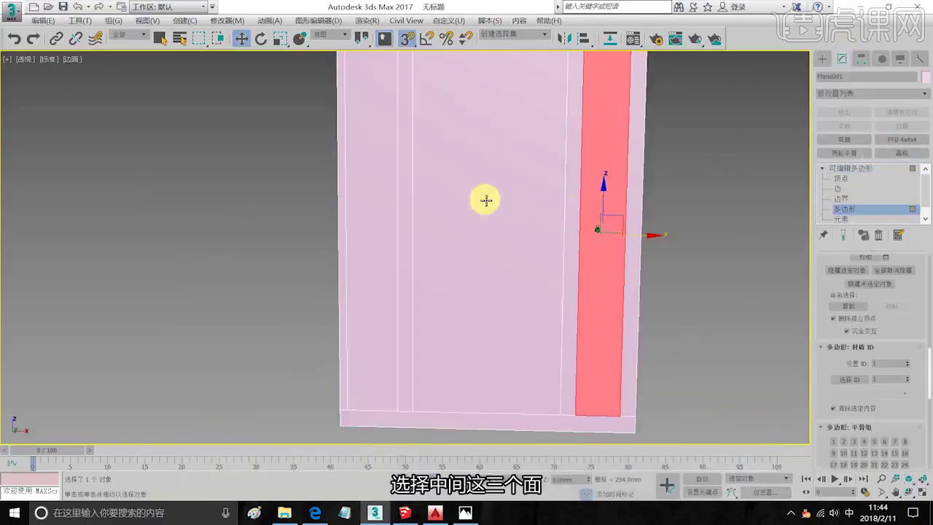
{"action": "left_click", "coordinate": [486, 200], "text": "ctrl"}
{"action": "left_click", "coordinate": [366, 207], "text": "ctrl"}
{"action": "middle_click_drag", "start_coordinate": [511, 226], "coordinate": [493, 267], "text": "alt"}
{"action": "right_click", "coordinate": [494, 269]}
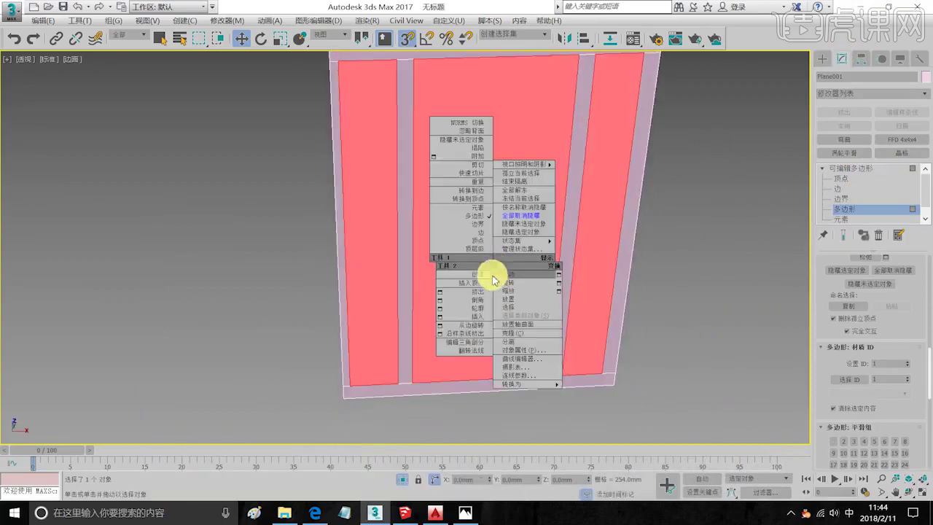
{"action": "left_click", "coordinate": [494, 293]}
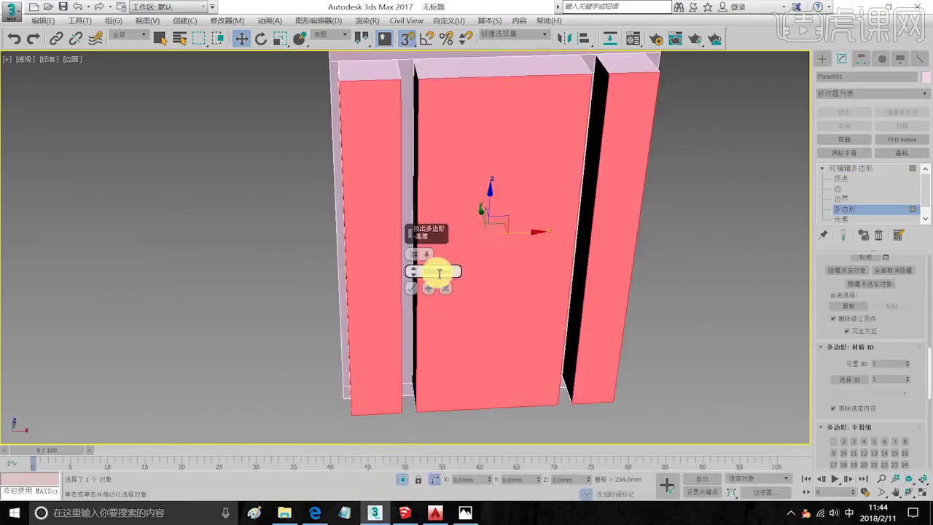
{"action": "type", "text": "-570"}
{"action": "key", "text": "Return"}
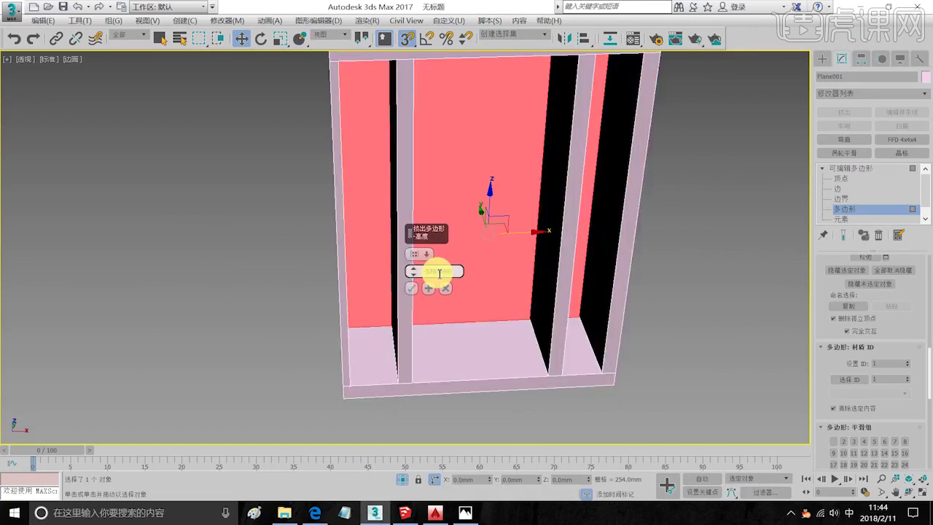
{"action": "middle_click_drag", "start_coordinate": [594, 304], "coordinate": [588, 277], "text": "alt"}
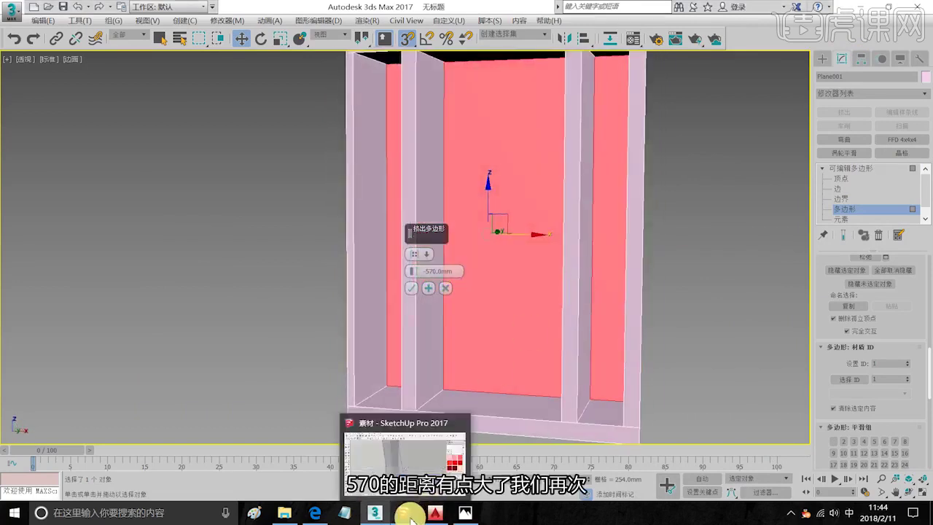
Measure the window frame's depth again in SketchUp at its lower outer corner and return to 3ds Max.
{"action": "left_click", "coordinate": [413, 515]}
{"action": "mouse_move", "coordinate": [364, 275]}
{"action": "middle_mouse_down"}
{"action": "mouse_move", "coordinate": [278, 187]}
{"action": "mouse_move", "coordinate": [277, 197]}
{"action": "middle_mouse_up"}
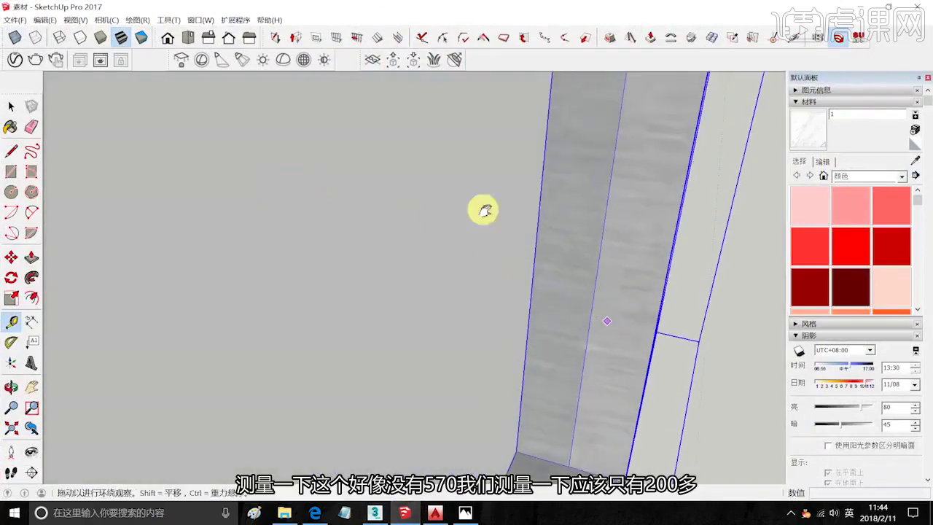
{"action": "middle_click_drag", "start_coordinate": [484, 210], "coordinate": [376, 103], "text": "shift"}
{"action": "scroll", "coordinate": [376, 103], "scroll_direction": "down", "scroll_amount": 2}
{"action": "scroll", "coordinate": [386, 250], "scroll_direction": "down", "scroll_amount": 3}
{"action": "middle_click_drag", "start_coordinate": [407, 254], "coordinate": [554, 198], "text": "shift"}
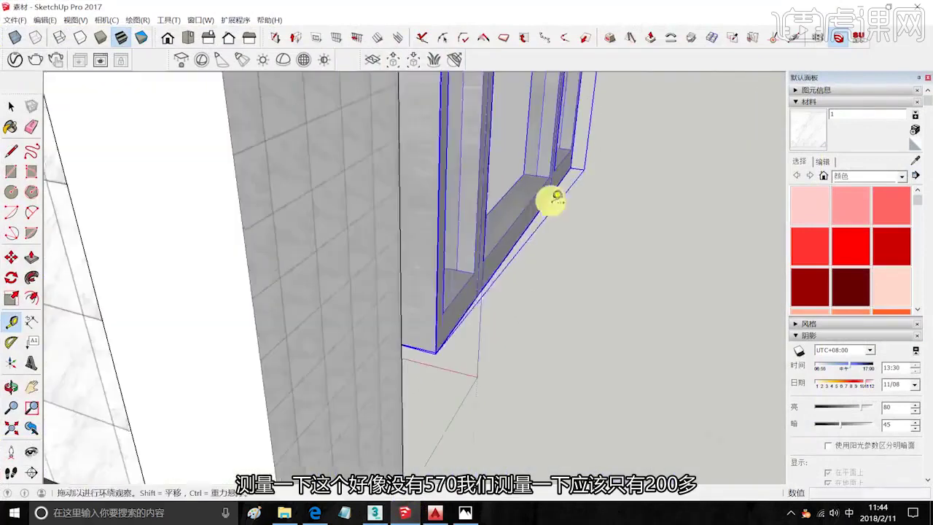
{"action": "scroll", "coordinate": [437, 353], "scroll_direction": "up", "scroll_amount": 3}
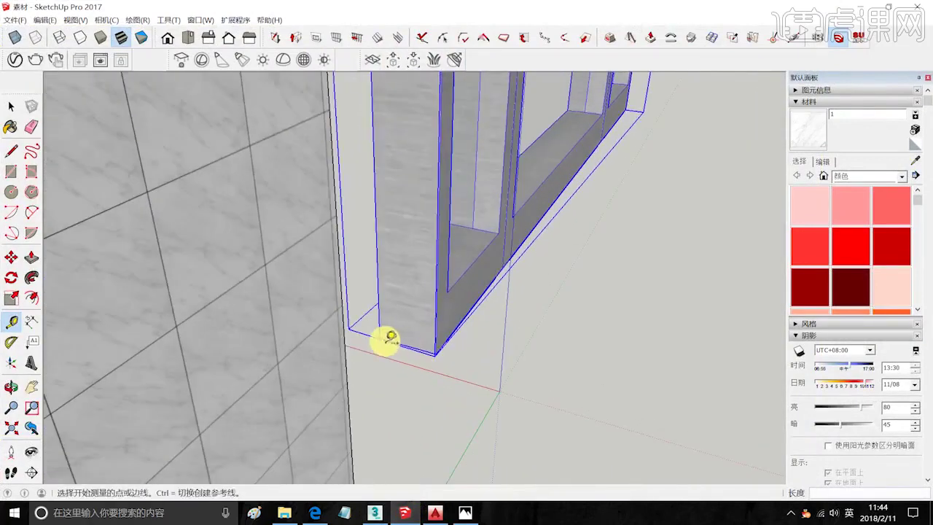
{"action": "left_click", "coordinate": [380, 337]}
{"action": "left_click", "coordinate": [438, 348]}
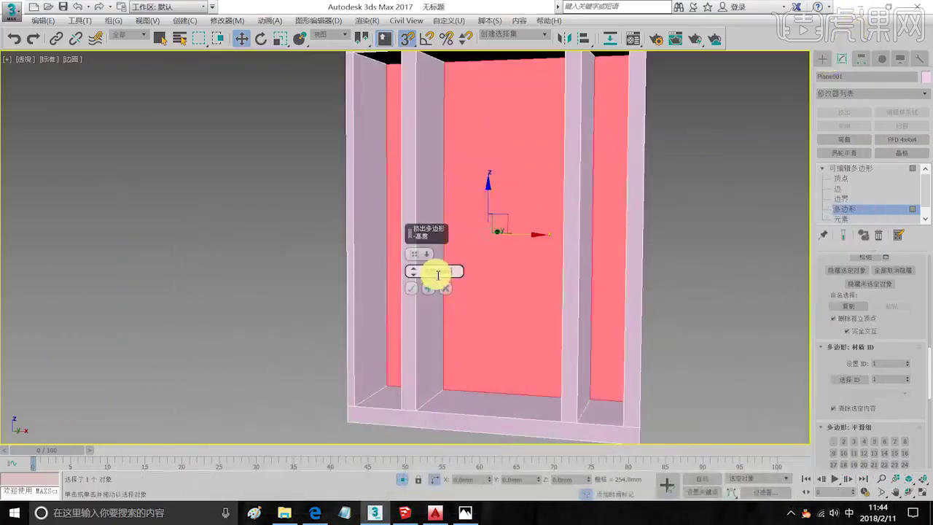
Set the extrusion height of the three panels to -100 mm and apply it.
{"action": "type", "text": "10"}
{"action": "key", "text": "Return"}
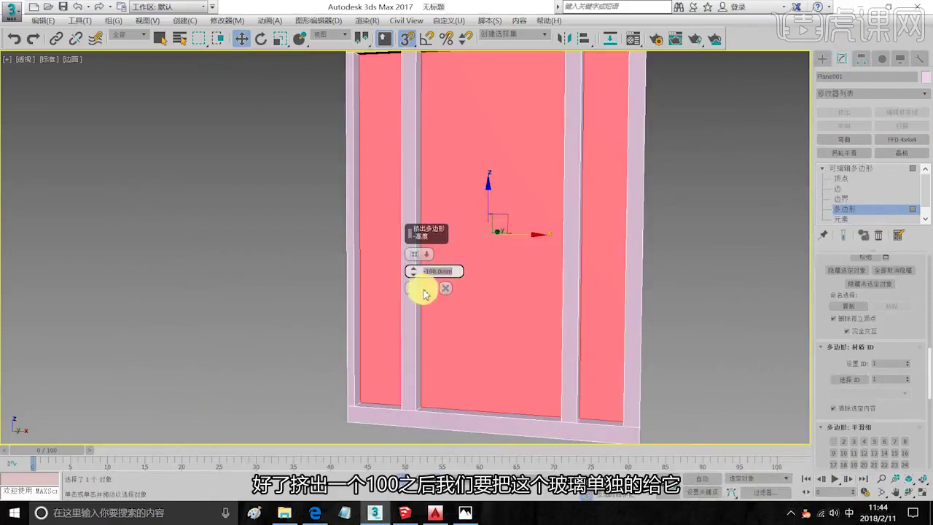
{"action": "left_click", "coordinate": [414, 289]}
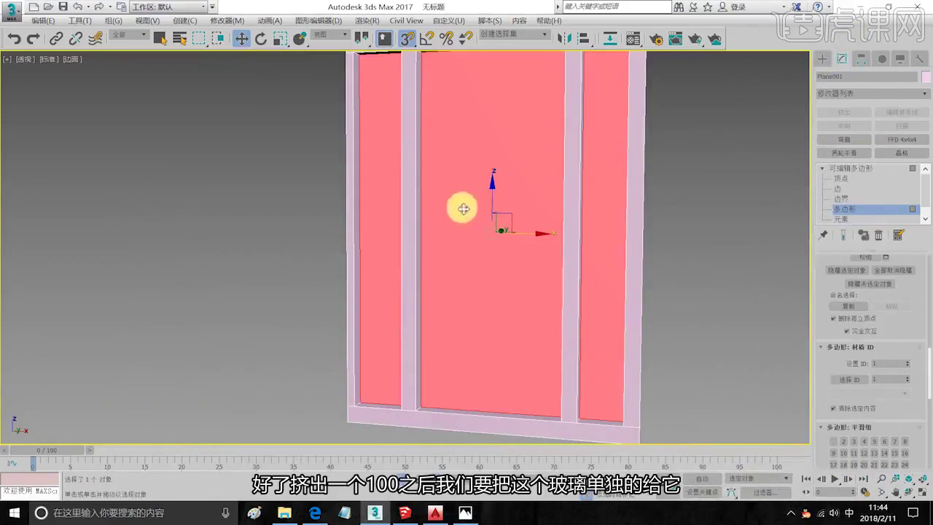
Detach the three recessed panel polygons as a separate object for the glass and leave polygon editing.
{"action": "middle_click_drag", "start_coordinate": [463, 210], "coordinate": [503, 249], "text": "alt"}
{"action": "scroll", "coordinate": [900, 327], "scroll_direction": "up", "scroll_amount": 6}
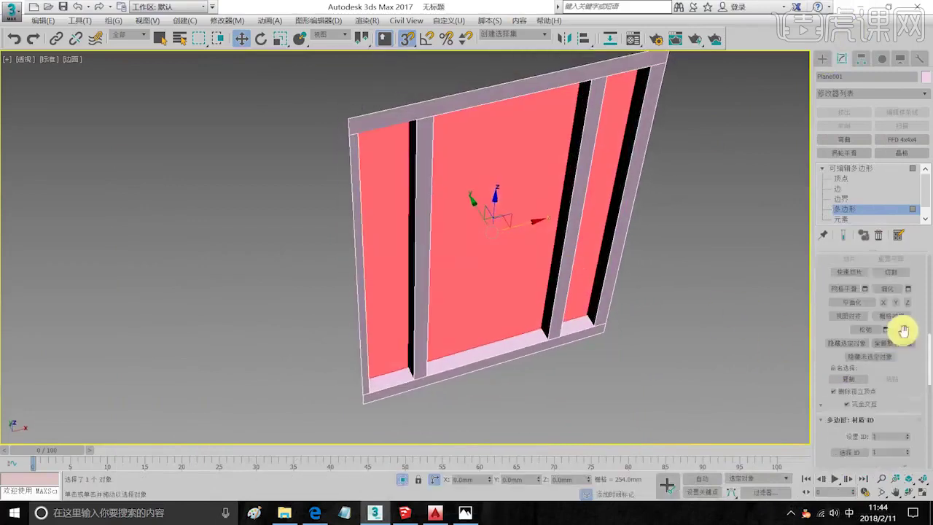
{"action": "left_click", "coordinate": [902, 378]}
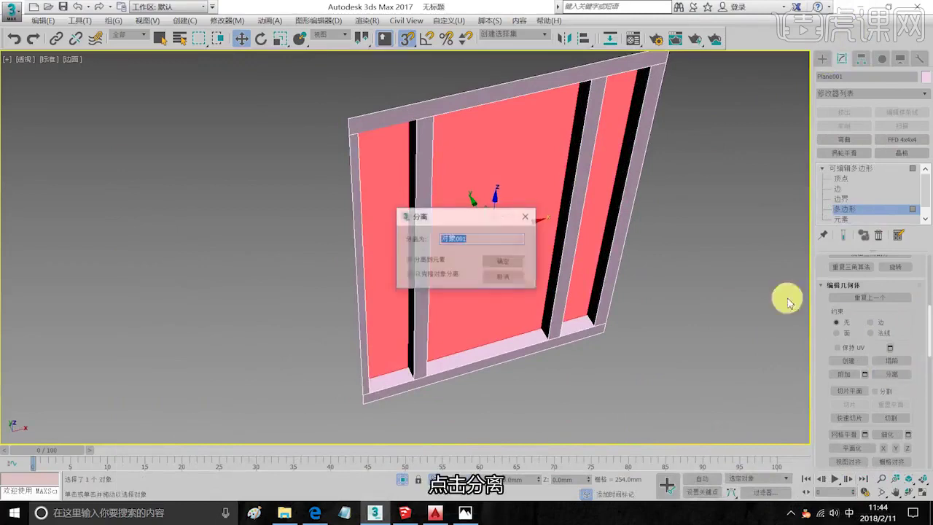
{"action": "left_click", "coordinate": [502, 261]}
{"action": "left_click", "coordinate": [822, 60]}
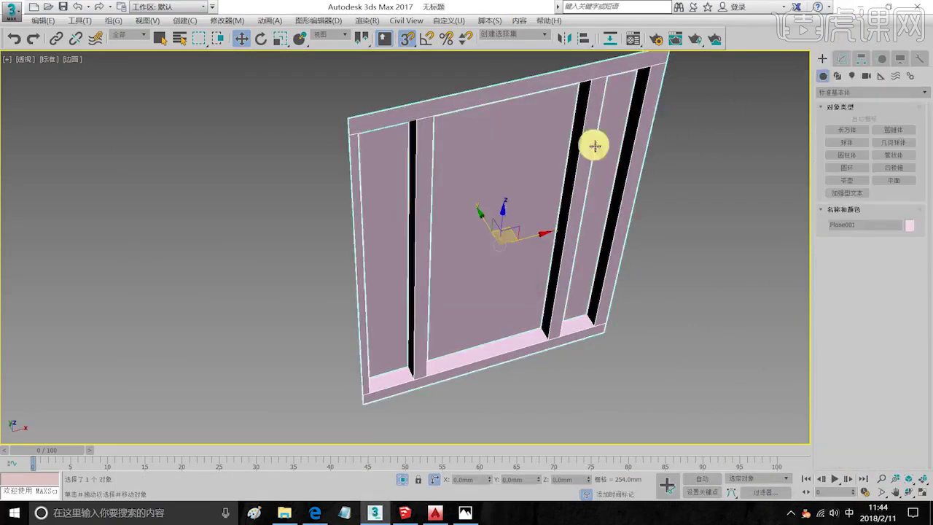
Move the detached glass object in the top view to the middle of the window frame's depth, and turn snapping off.
{"action": "scroll", "coordinate": [491, 233], "scroll_direction": "up", "scroll_amount": 5}
{"action": "key", "text": "alt+w"}
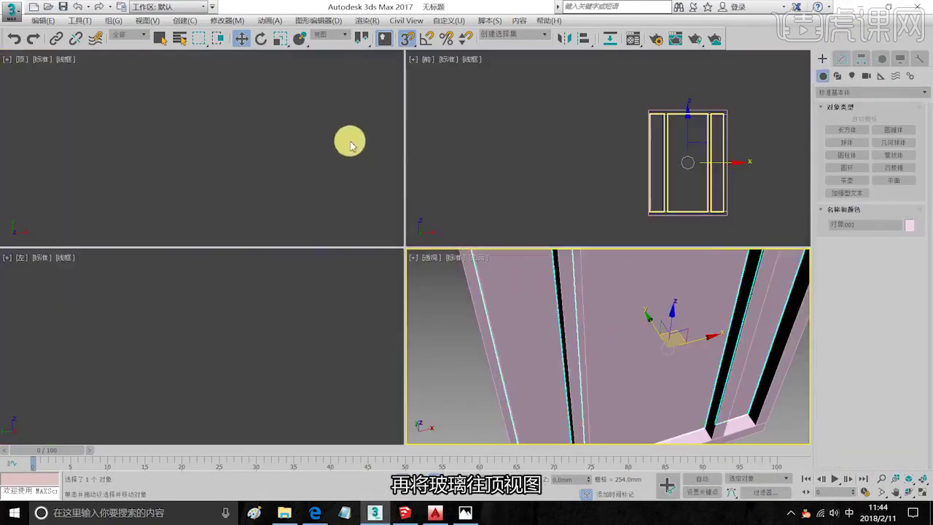
{"action": "right_click", "coordinate": [351, 144]}
{"action": "key", "text": "alt+w"}
{"action": "key", "text": "z"}
{"action": "key", "text": "shift"}
{"action": "key", "text": "z"}
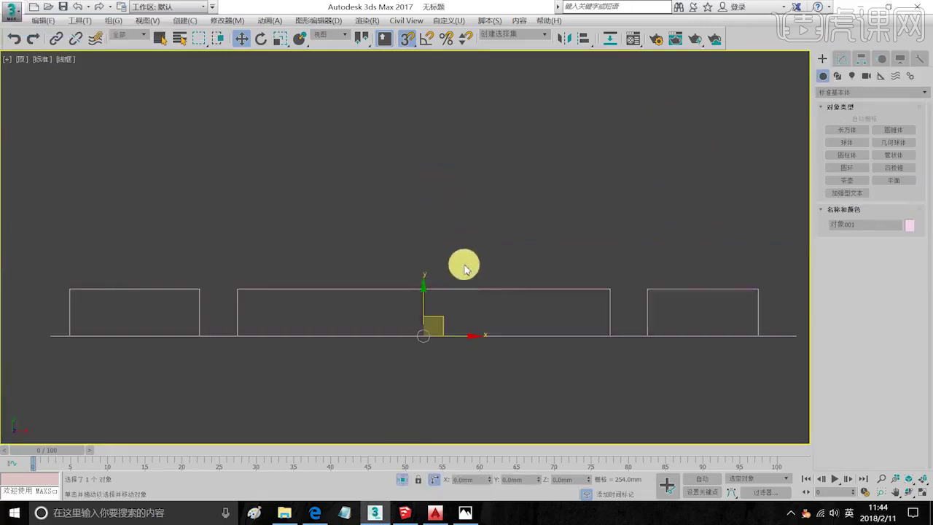
{"action": "left_click_drag", "start_coordinate": [425, 303], "coordinate": [407, 360]}
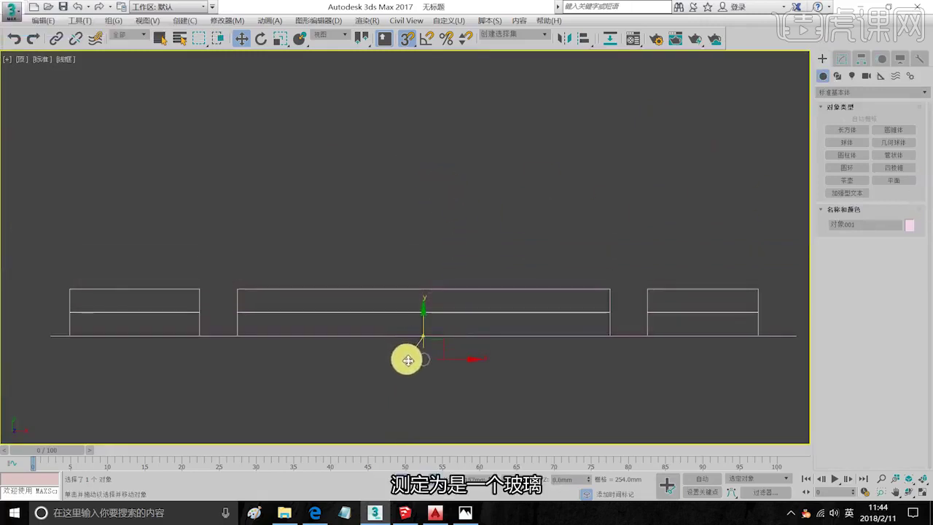
{"action": "left_click", "coordinate": [409, 39]}
{"action": "key", "text": "alt+w"}
{"action": "left_click", "coordinate": [605, 316]}
{"action": "key", "text": "alt+w"}
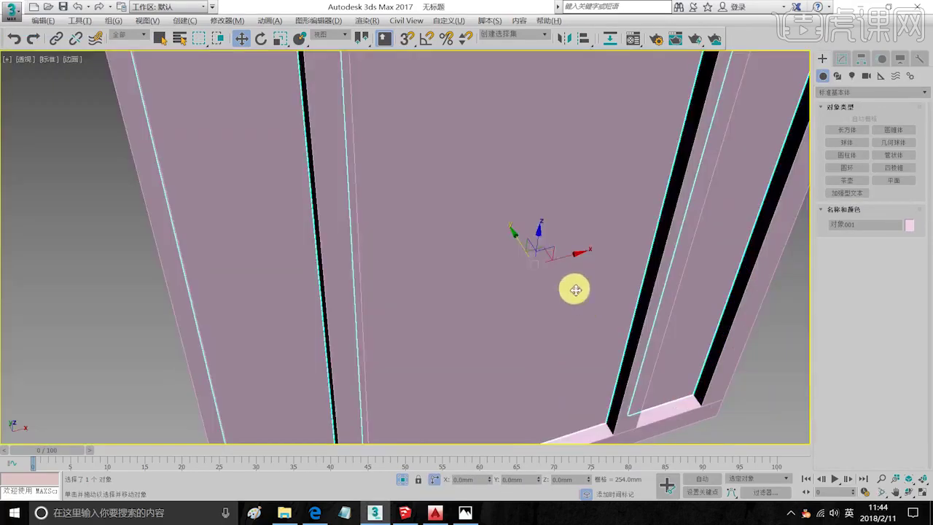
Assign the second material slot to the glass panels in the material editor.
{"action": "middle_click_drag", "start_coordinate": [516, 242], "coordinate": [494, 233], "text": "alt"}
{"action": "scroll", "coordinate": [494, 234], "scroll_direction": "down", "scroll_amount": 5}
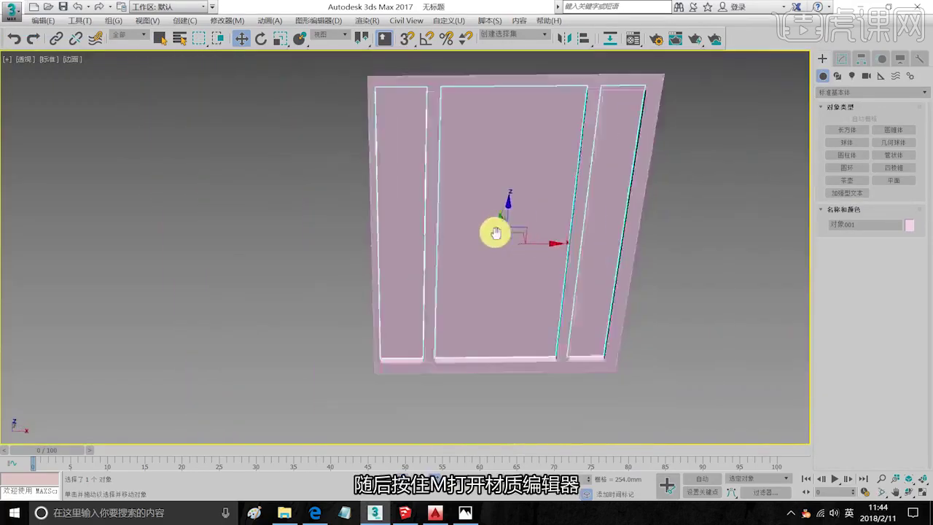
{"action": "key", "text": "m"}
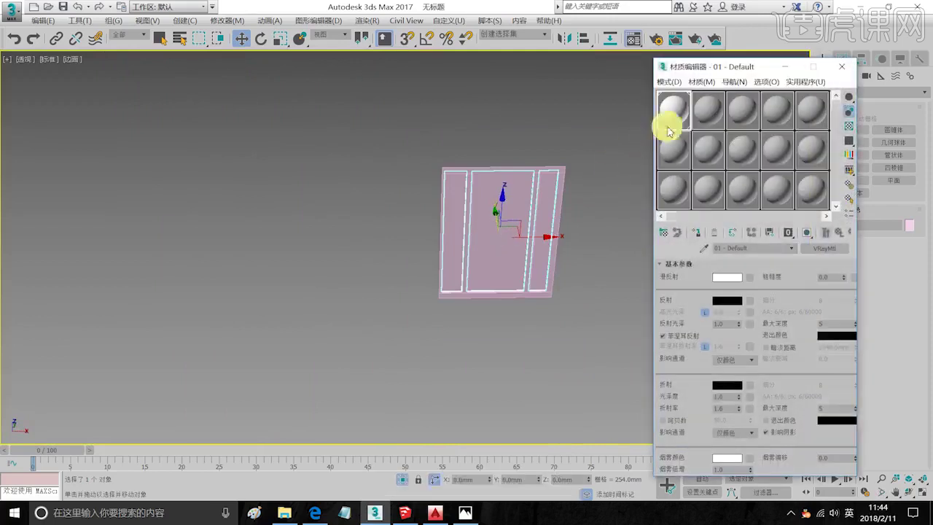
{"action": "left_click", "coordinate": [710, 109]}
{"action": "left_click", "coordinate": [493, 207]}
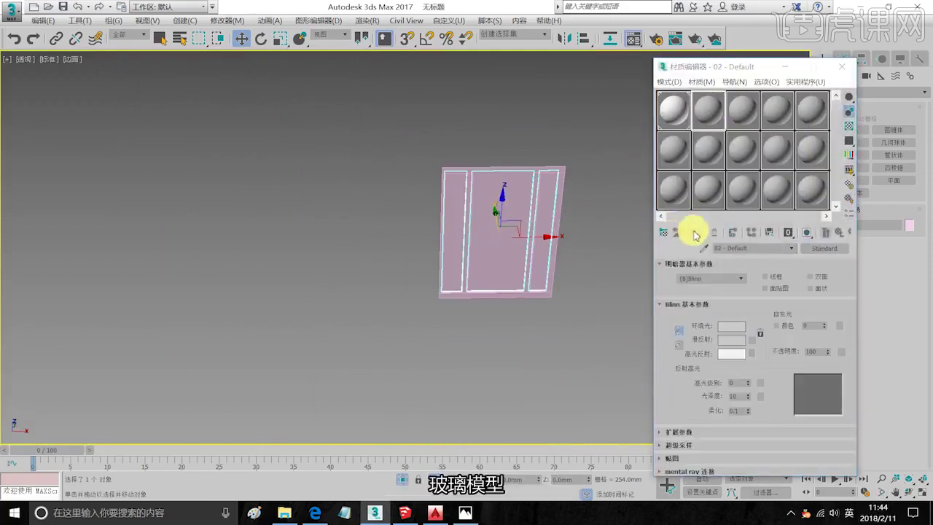
{"action": "left_click", "coordinate": [694, 233]}
Set the glass material's diffuse colour to a very light cyan and its opacity to 30, and close the material editor.
{"action": "left_click", "coordinate": [731, 340]}
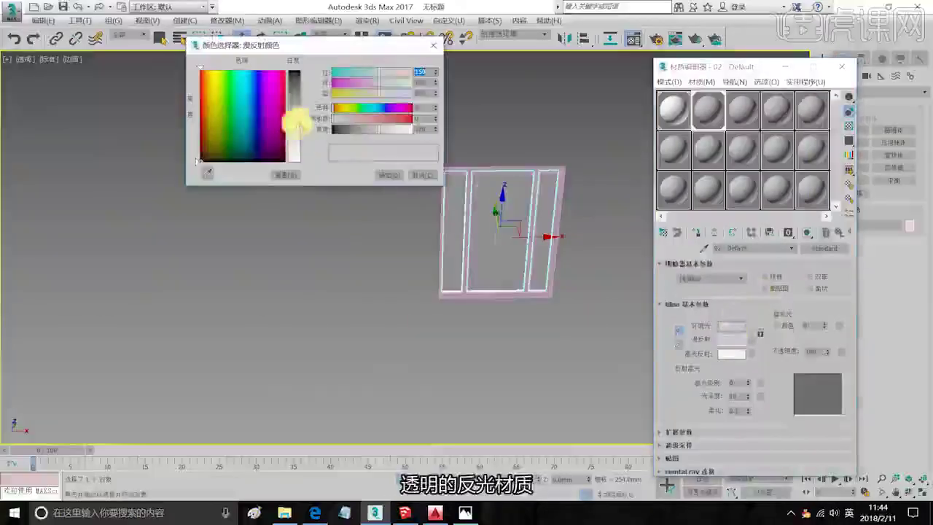
{"action": "left_click", "coordinate": [242, 72]}
{"action": "left_click_drag", "start_coordinate": [298, 124], "coordinate": [298, 152]}
{"action": "left_click", "coordinate": [400, 178]}
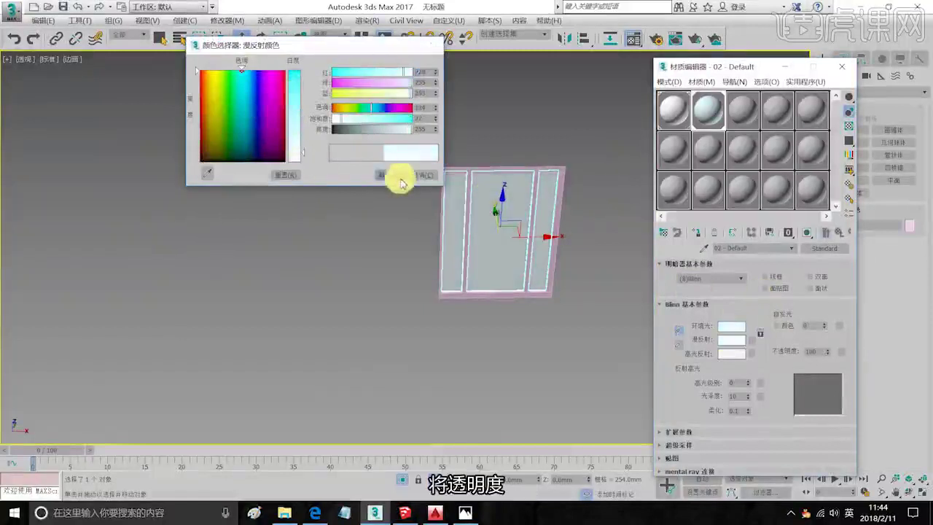
{"action": "left_click", "coordinate": [398, 176]}
{"action": "type", "text": "30"}
{"action": "key", "text": "Return"}
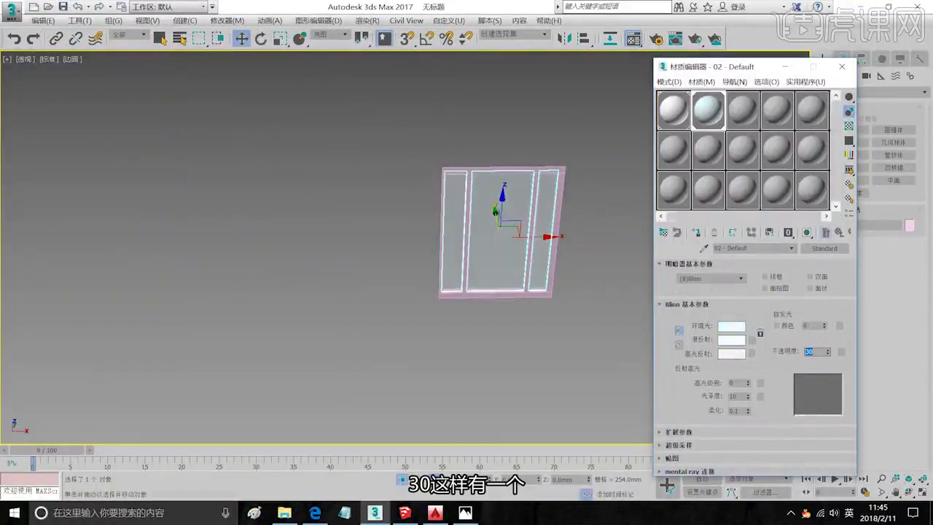
{"action": "key", "text": "m"}
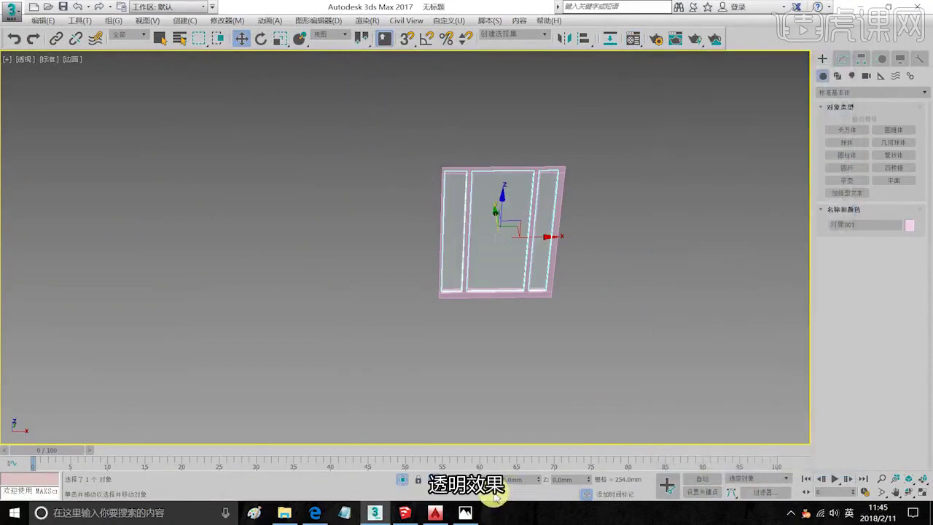
End the isolation to show the window together with the bathroom walls again.
{"action": "left_click", "coordinate": [402, 479]}
{"action": "mouse_move", "coordinate": [524, 295]}
{"action": "middle_mouse_down", "text": "alt"}
{"action": "mouse_move", "coordinate": [502, 287]}
{"action": "mouse_move", "coordinate": [527, 261]}
{"action": "mouse_move", "coordinate": [532, 291]}
{"action": "mouse_move", "coordinate": [519, 291]}
{"action": "middle_mouse_up", "text": "alt"}
{"action": "left_click", "coordinate": [701, 251]}
{"action": "scroll", "coordinate": [569, 253], "scroll_direction": "down", "scroll_amount": 4}
{"action": "middle_click_drag", "start_coordinate": [561, 252], "coordinate": [500, 223], "text": "alt"}
Assign the third material slot to the window frame, darken its diffuse colour to dark grey, and close the material editor.
{"action": "left_click", "coordinate": [471, 189]}
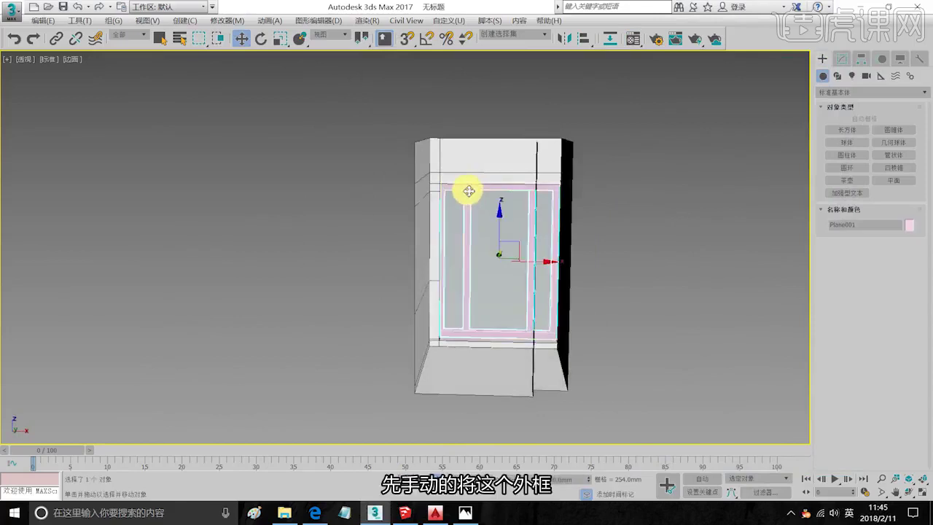
{"action": "scroll", "coordinate": [469, 187], "scroll_direction": "up", "scroll_amount": 5}
{"action": "key", "text": "m"}
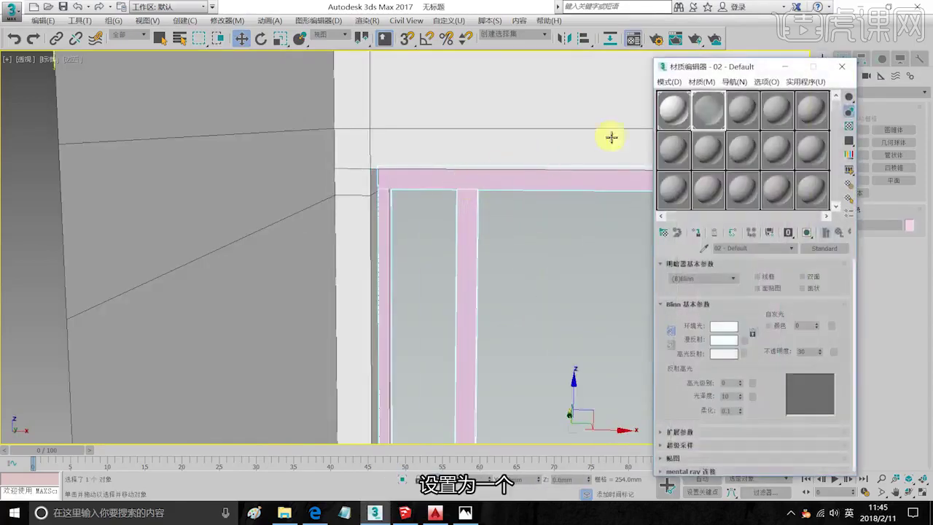
{"action": "left_click", "coordinate": [744, 109]}
{"action": "left_click", "coordinate": [698, 232]}
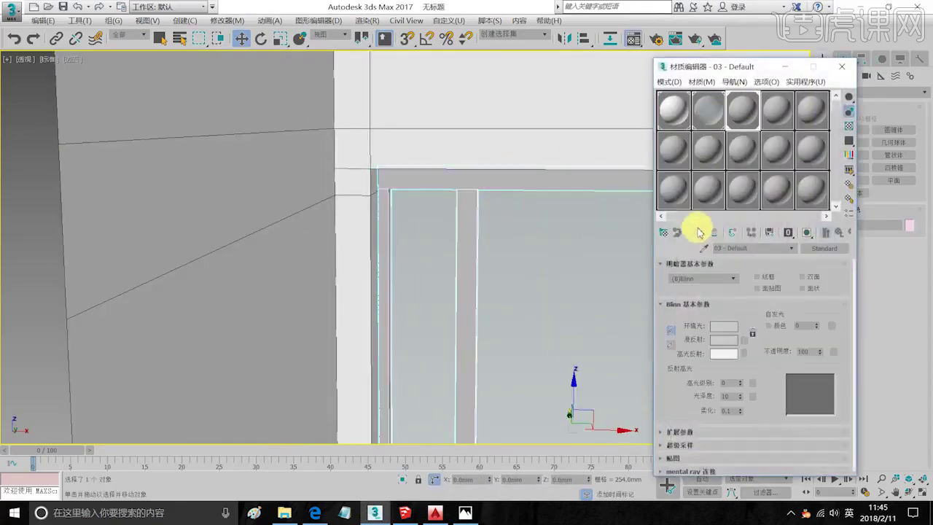
{"action": "left_click", "coordinate": [725, 339]}
{"action": "left_click_drag", "start_coordinate": [379, 129], "coordinate": [347, 132]}
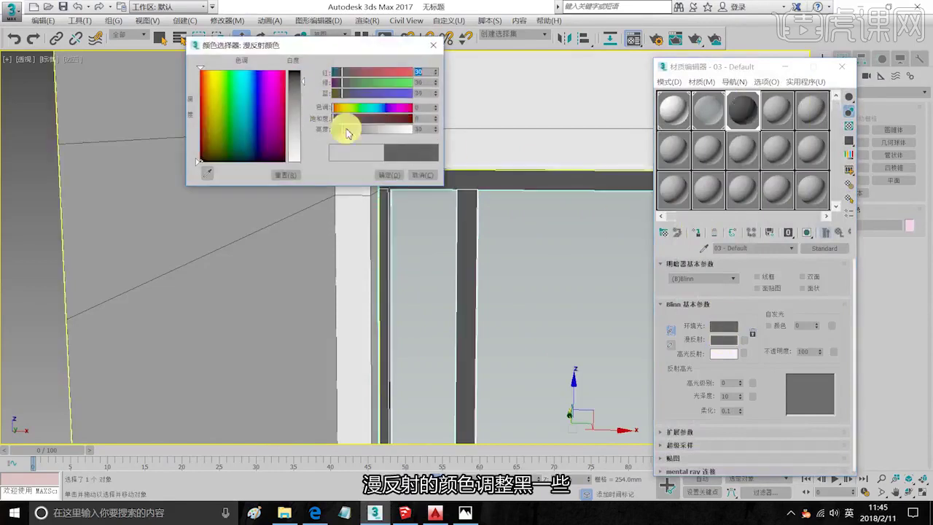
{"action": "left_click", "coordinate": [382, 178]}
{"action": "left_click", "coordinate": [844, 68]}
{"action": "scroll", "coordinate": [531, 153], "scroll_direction": "down", "scroll_amount": 10}
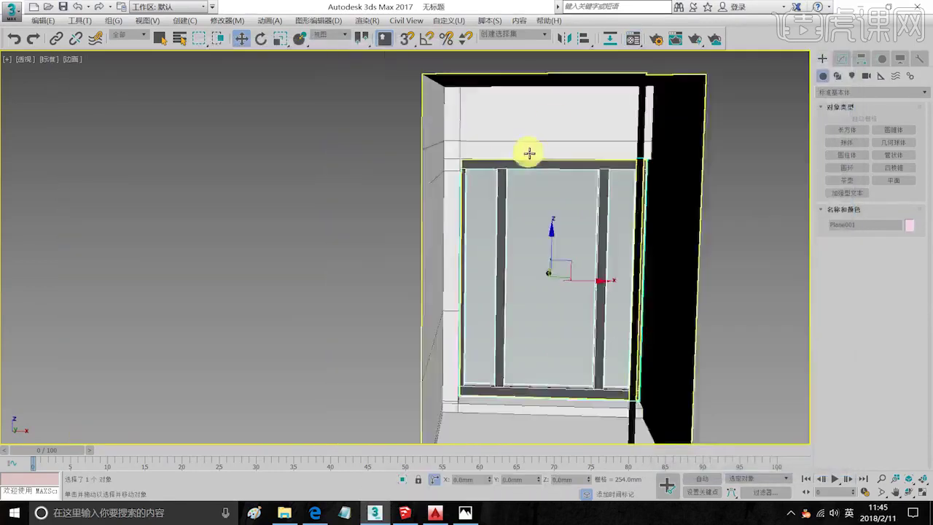
Switch to SketchUp and undo the move of the window frame out of the bathroom wall.
{"action": "left_click", "coordinate": [405, 513]}
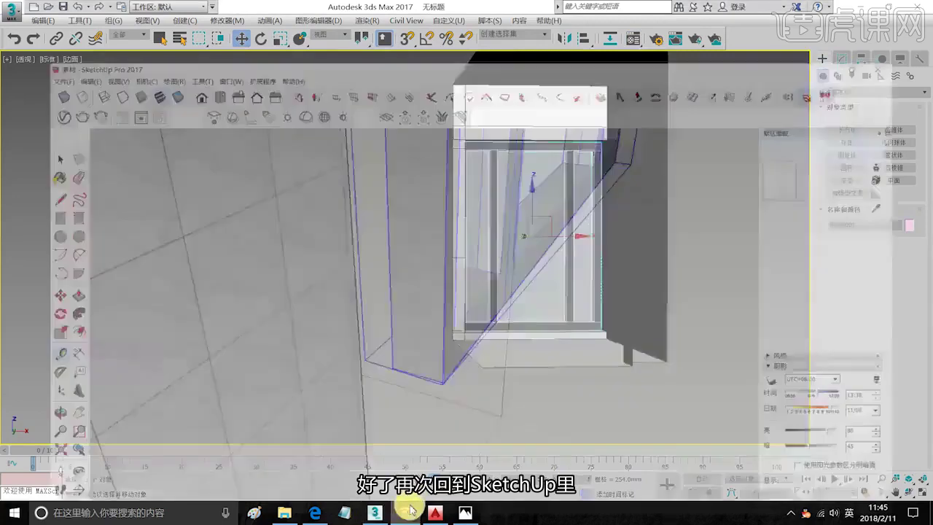
{"action": "scroll", "coordinate": [438, 270], "scroll_direction": "down", "scroll_amount": 5}
{"action": "scroll", "coordinate": [450, 274], "scroll_direction": "down", "scroll_amount": 3}
{"action": "middle_click_drag", "start_coordinate": [450, 274], "coordinate": [219, 255]}
{"action": "mouse_move", "coordinate": [481, 204]}
{"action": "middle_mouse_down"}
{"action": "mouse_move", "coordinate": [277, 208]}
{"action": "mouse_move", "coordinate": [261, 225]}
{"action": "mouse_move", "coordinate": [475, 229]}
{"action": "mouse_move", "coordinate": [499, 245]}
{"action": "middle_mouse_up"}
{"action": "scroll", "coordinate": [495, 248], "scroll_direction": "up", "scroll_amount": 1}
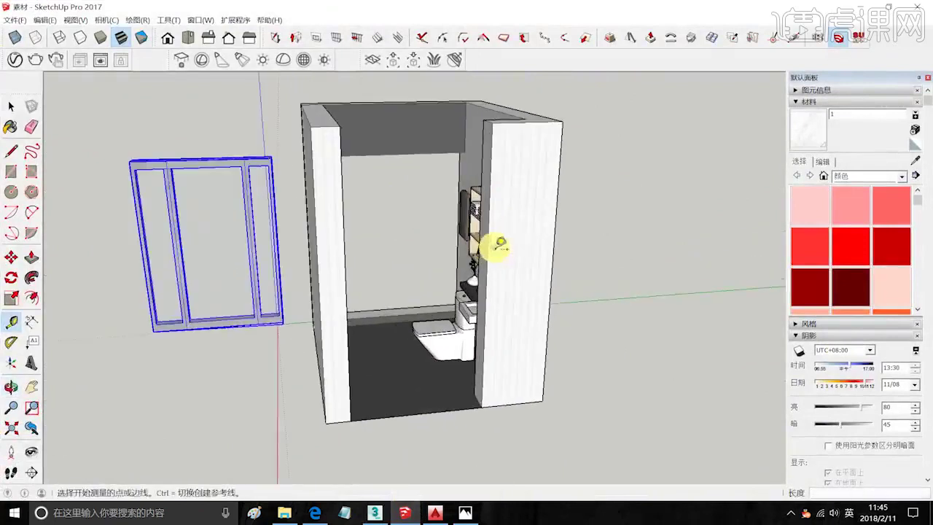
{"action": "key", "text": "ctrl+z"}
{"action": "scroll", "coordinate": [467, 271], "scroll_direction": "up", "scroll_amount": 4}
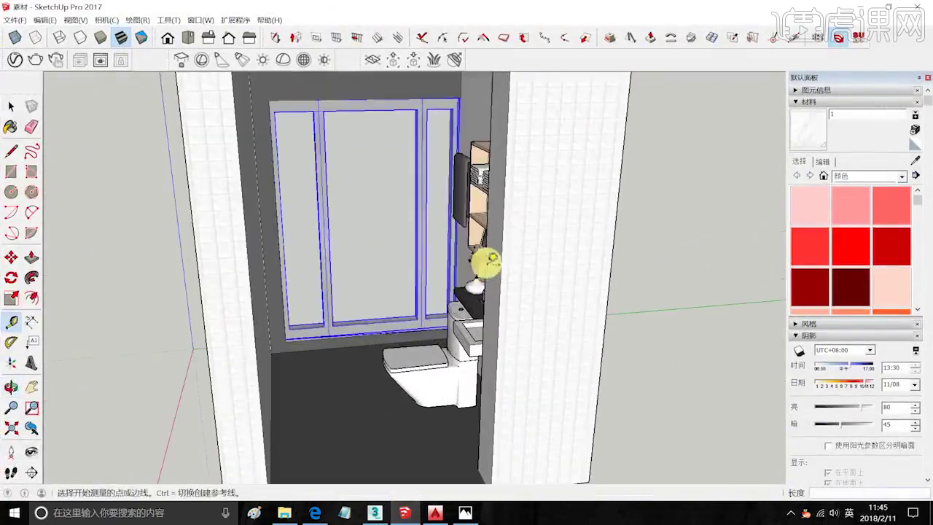
Unhide all hidden objects in the SketchUp bathroom model and select the door.
{"action": "left_click", "coordinate": [45, 20]}
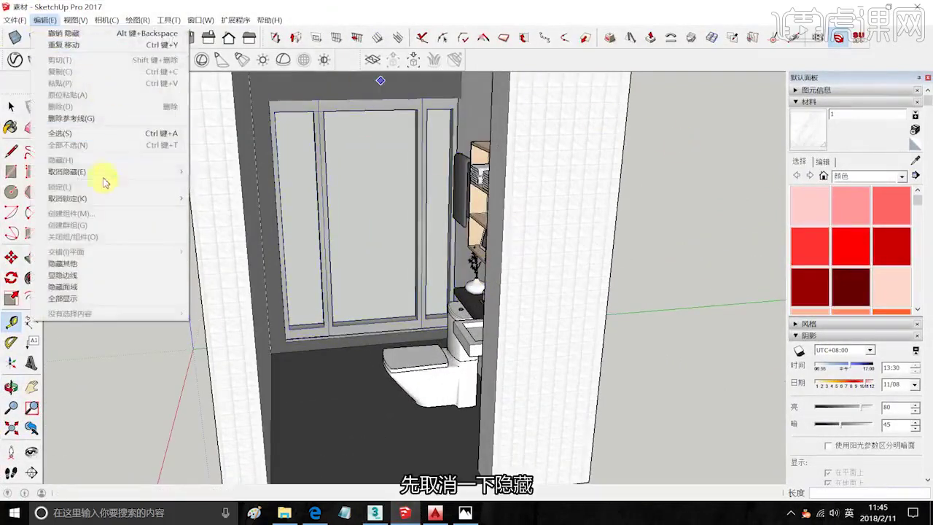
{"action": "mouse_move", "coordinate": [146, 172]}
{"action": "left_click", "coordinate": [222, 196]}
{"action": "scroll", "coordinate": [473, 229], "scroll_direction": "down", "scroll_amount": 1}
{"action": "middle_click_drag", "start_coordinate": [473, 229], "coordinate": [461, 276]}
{"action": "left_click", "coordinate": [13, 108]}
{"action": "left_click", "coordinate": [409, 229]}
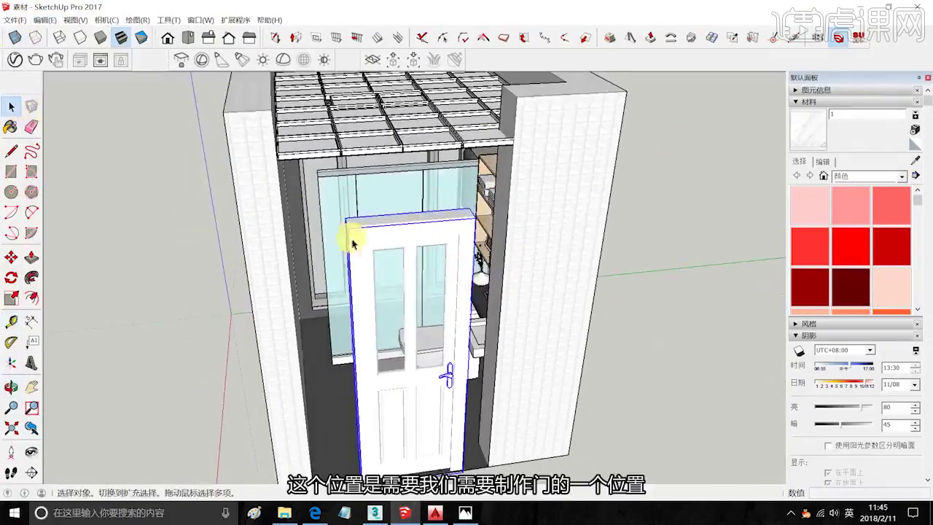
{"action": "middle_click_drag", "start_coordinate": [438, 229], "coordinate": [444, 211]}
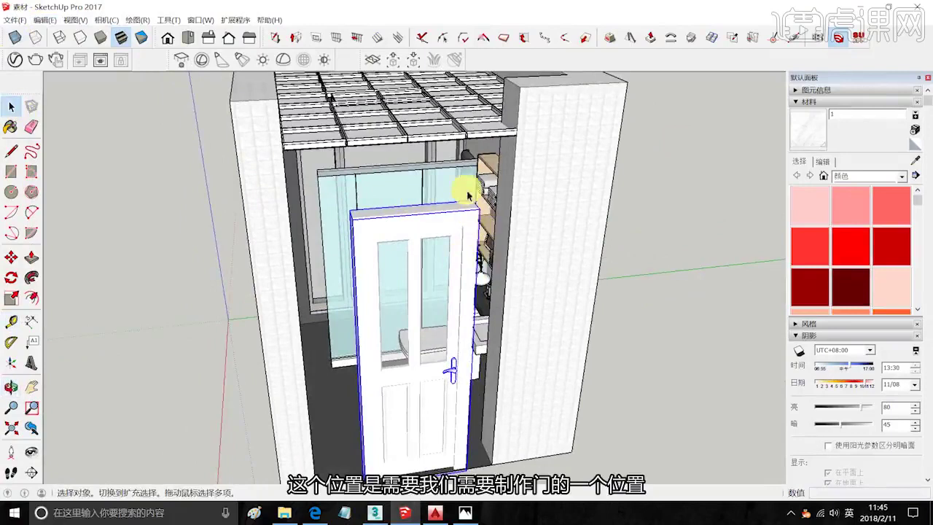
Return to 3ds Max and examine the window within the room model.
{"action": "left_click", "coordinate": [466, 510]}
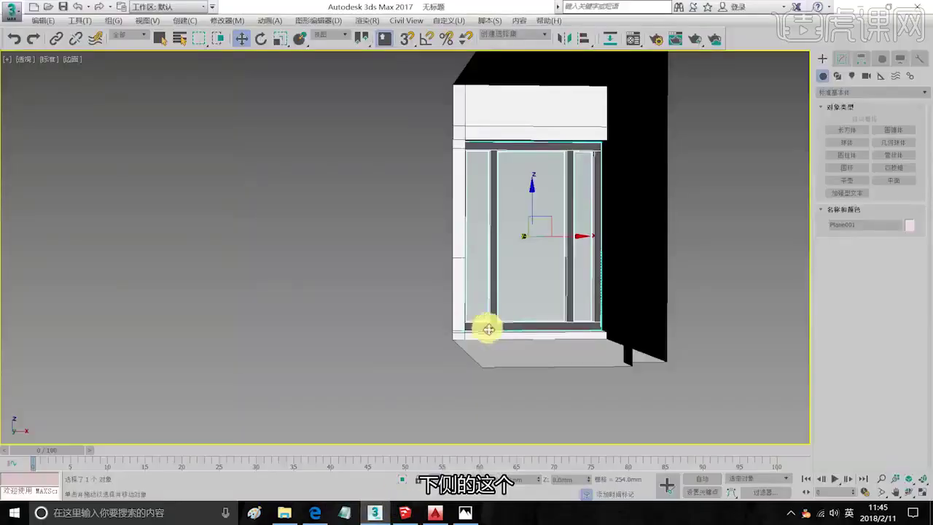
{"action": "middle_click_drag", "start_coordinate": [557, 239], "coordinate": [504, 268]}
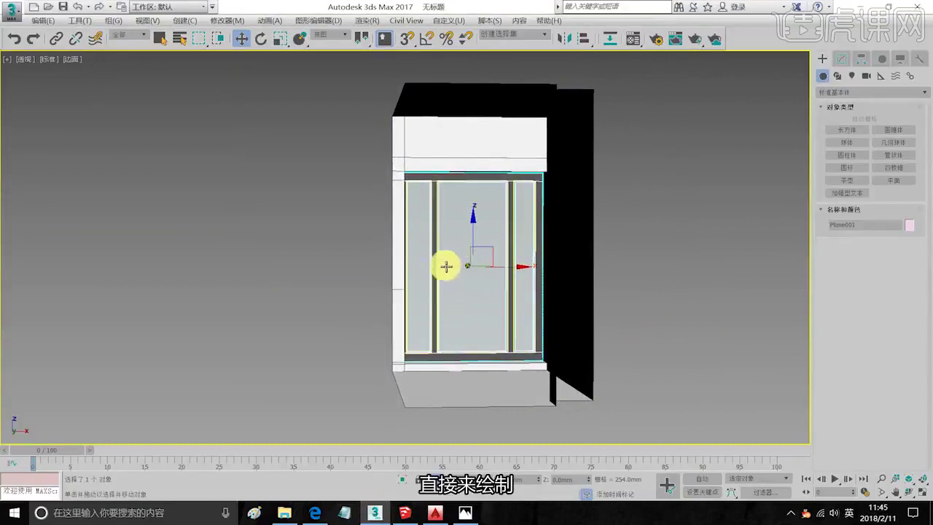
{"action": "middle_click_drag", "start_coordinate": [446, 266], "coordinate": [492, 265], "text": "alt"}
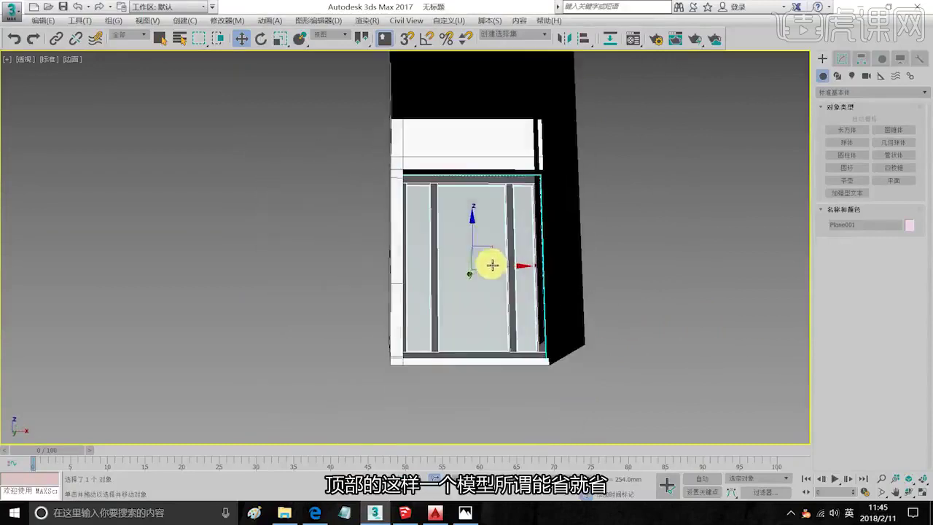
Switch to SketchUp and select the ceiling grid above the bathroom.
{"action": "left_click", "coordinate": [407, 510]}
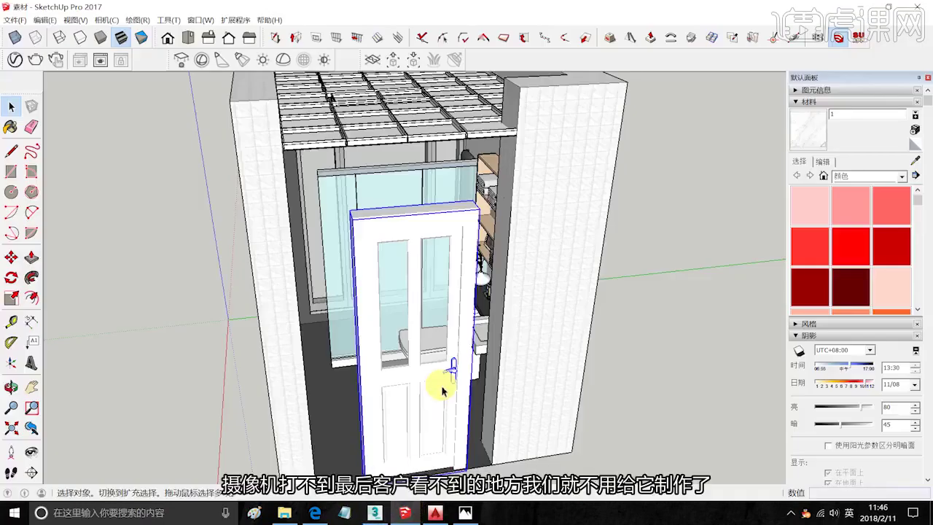
{"action": "middle_click_drag", "start_coordinate": [433, 159], "coordinate": [362, 246]}
{"action": "left_click", "coordinate": [416, 262]}
{"action": "scroll", "coordinate": [354, 252], "scroll_direction": "down", "scroll_amount": 2}
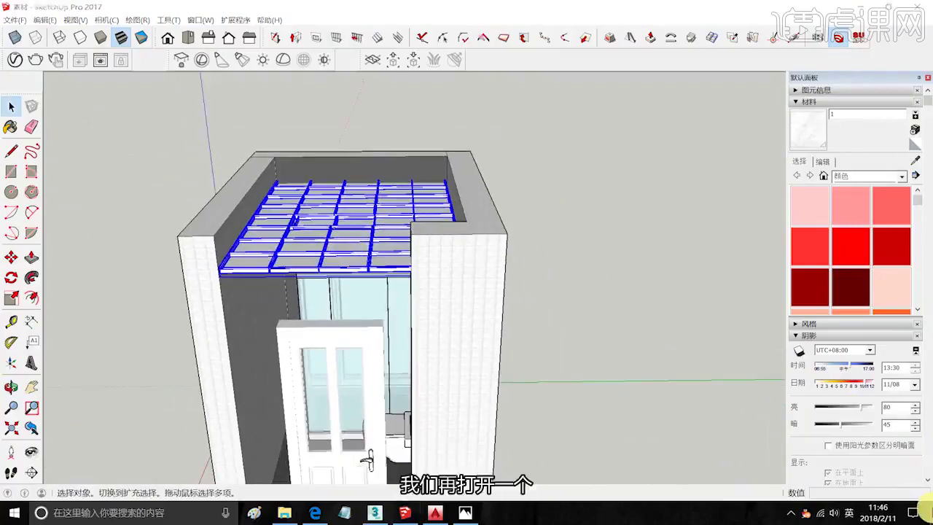
Open a second SketchUp window with a new empty model.
{"action": "left_click", "coordinate": [929, 510]}
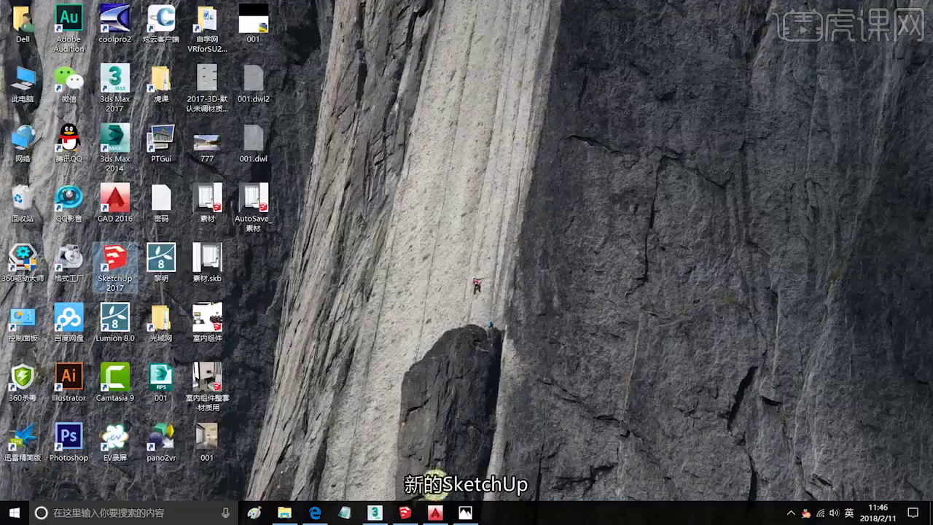
{"action": "left_click", "coordinate": [408, 512]}
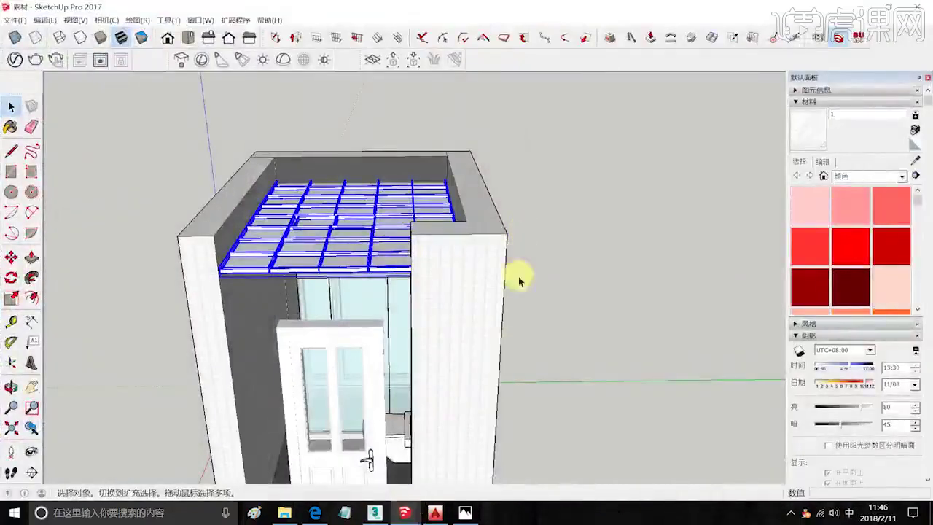
{"action": "mouse_move", "coordinate": [409, 515]}
{"action": "left_click", "coordinate": [471, 455]}
{"action": "left_click", "coordinate": [646, 442]}
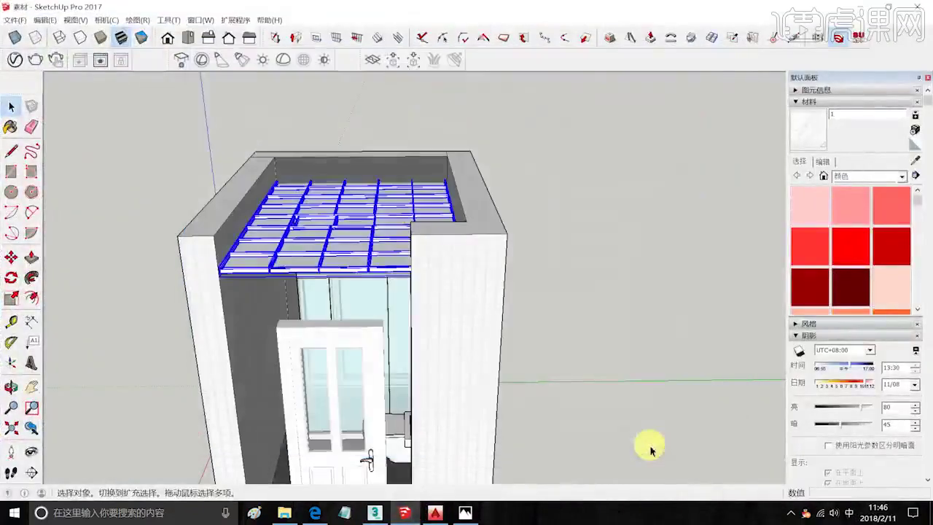
{"action": "left_click", "coordinate": [646, 441]}
{"action": "left_click", "coordinate": [356, 228]}
{"action": "key", "text": "ctrl+n"}
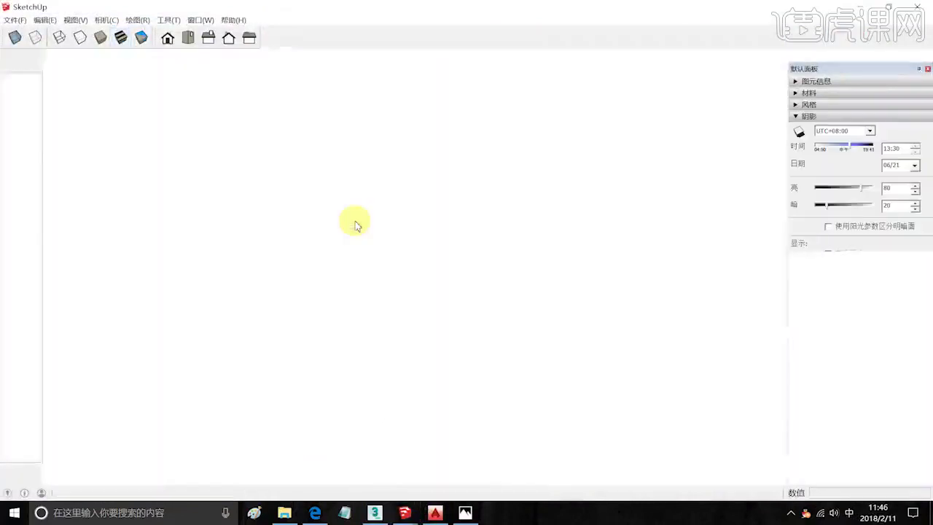
Copy the selected ceiling grid from the original bathroom model.
{"action": "mouse_move", "coordinate": [404, 513]}
{"action": "left_click", "coordinate": [387, 428]}
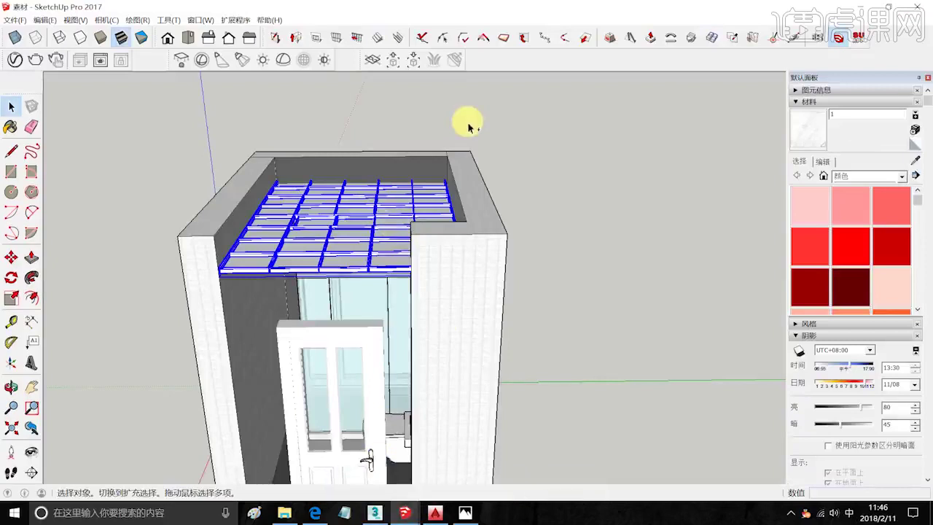
{"action": "key", "text": "ctrl+z"}
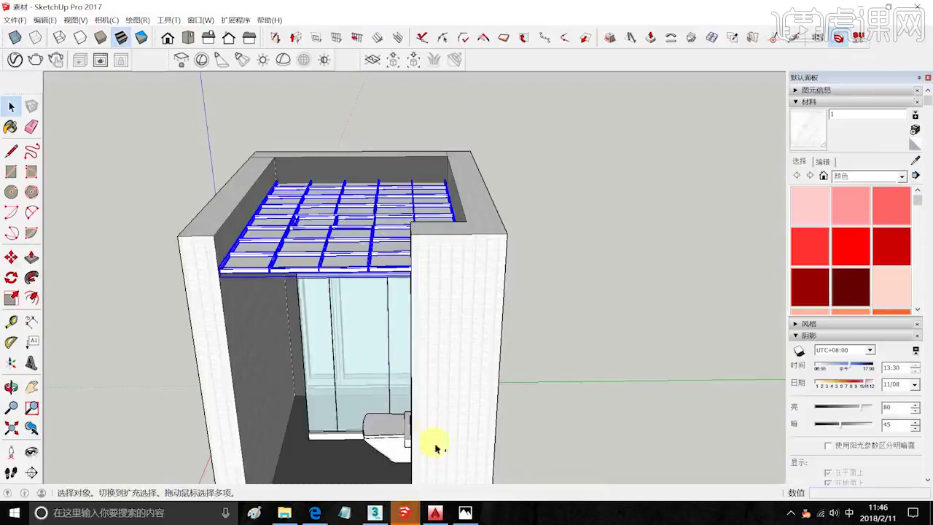
Delete the default human figure from the new SketchUp model and paste the ceiling grid at the origin.
{"action": "mouse_move", "coordinate": [404, 512]}
{"action": "left_click", "coordinate": [469, 409]}
{"action": "left_click", "coordinate": [302, 252]}
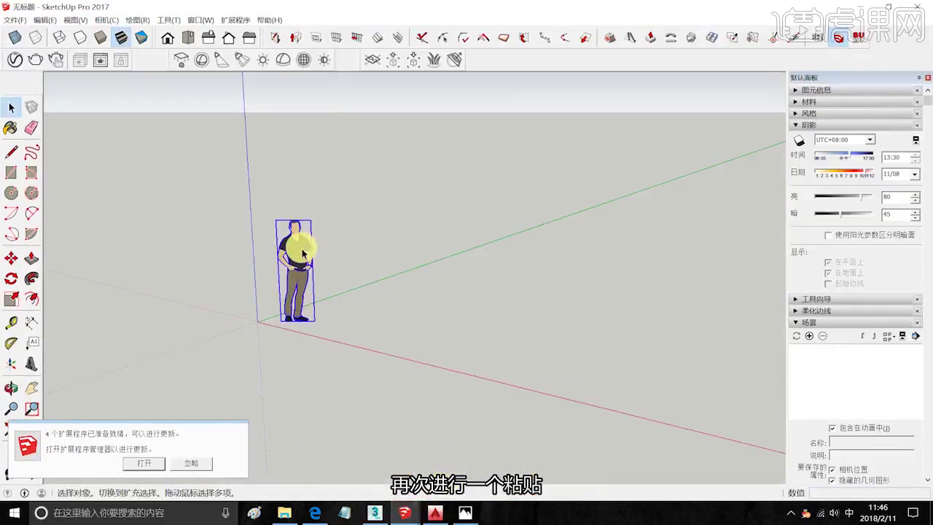
{"action": "key", "text": "Delete"}
{"action": "key", "text": "ctrl+v"}
{"action": "left_click", "coordinate": [257, 320]}
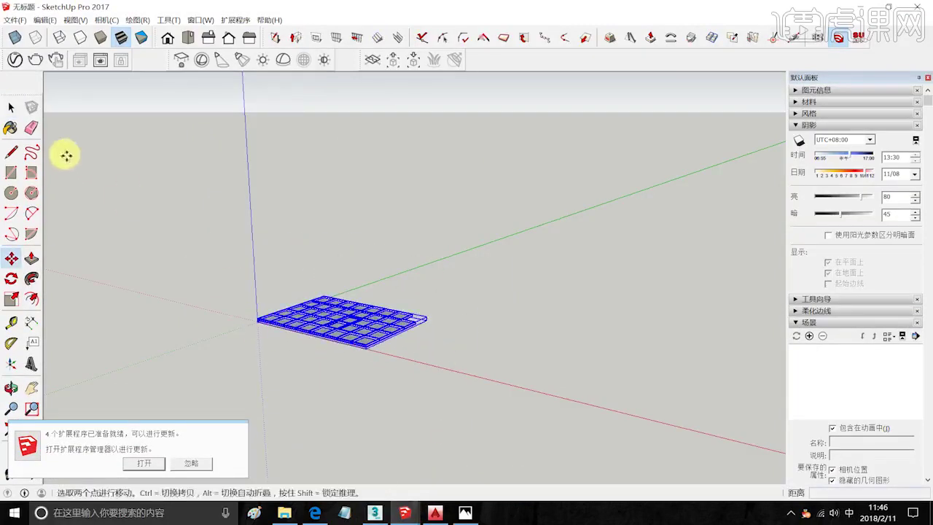
Switch the model's face display to monochrome with the ceiling grid's underside in view.
{"action": "left_click", "coordinate": [10, 104]}
{"action": "scroll", "coordinate": [308, 317], "scroll_direction": "up", "scroll_amount": 5}
{"action": "middle_click_drag", "start_coordinate": [386, 367], "coordinate": [382, 119]}
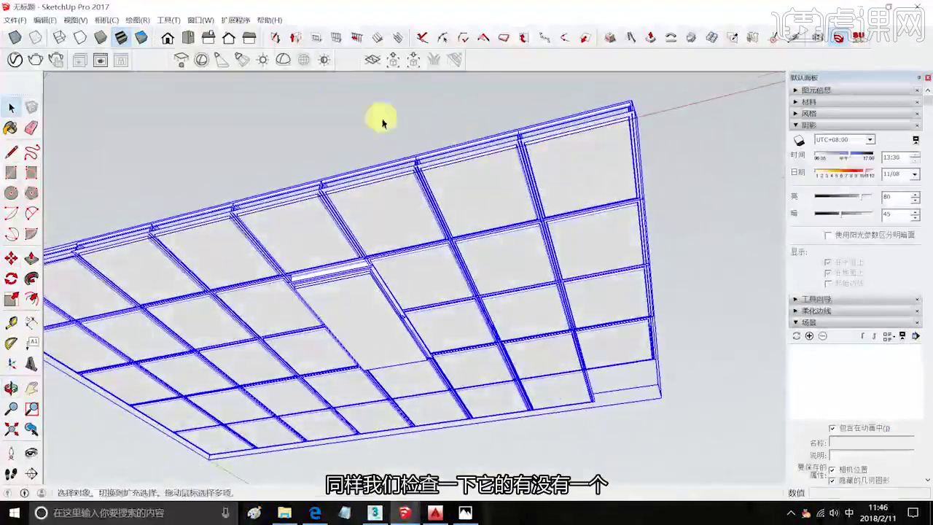
{"action": "left_click", "coordinate": [144, 37]}
{"action": "middle_click_drag", "start_coordinate": [214, 98], "coordinate": [466, 162]}
Edit the current style's face settings and set the back face color to bright red.
{"action": "left_click", "coordinate": [807, 113]}
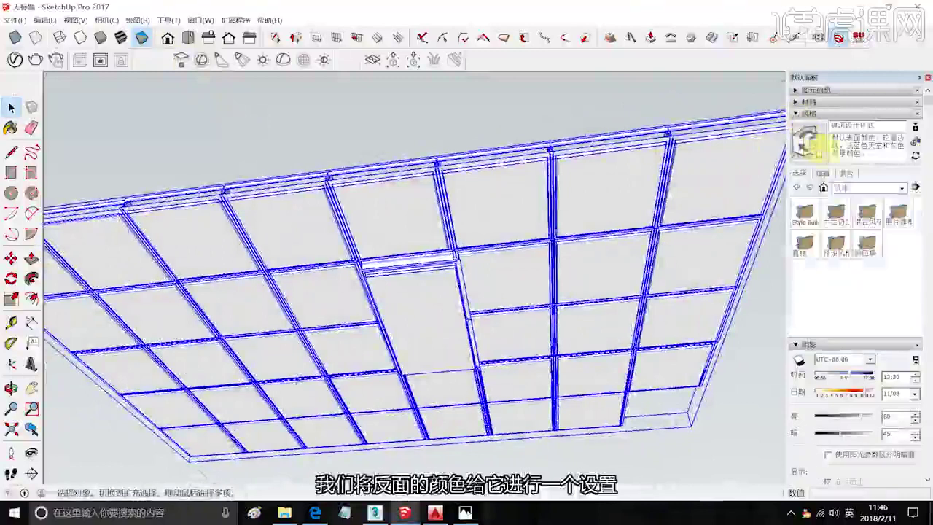
{"action": "left_click", "coordinate": [824, 174]}
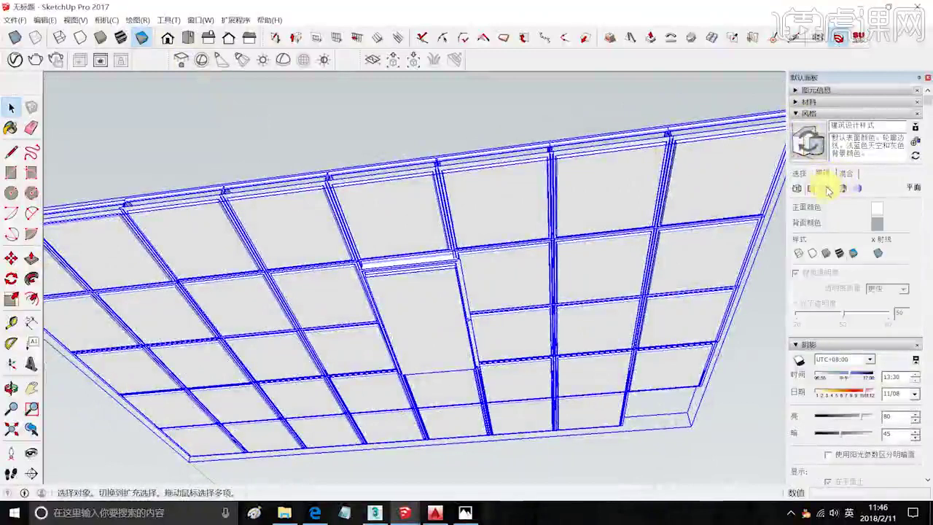
{"action": "left_click", "coordinate": [815, 190]}
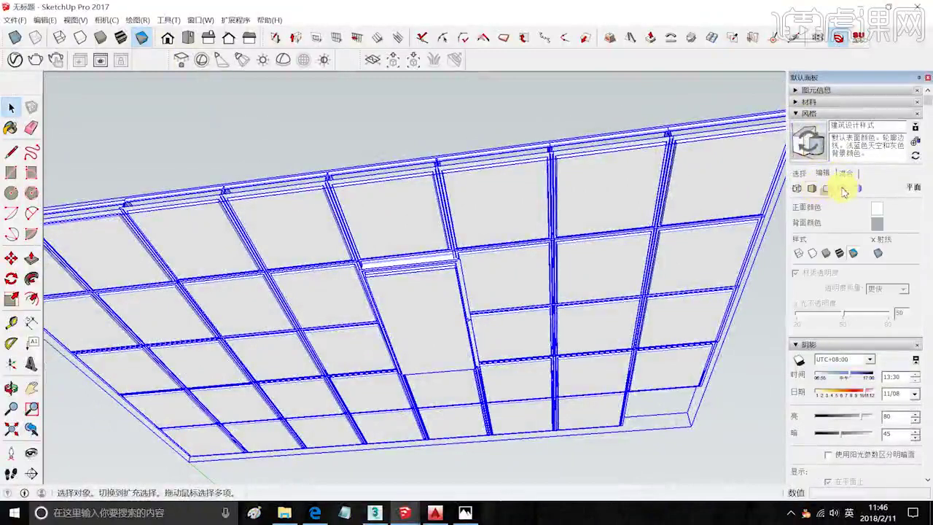
{"action": "left_click", "coordinate": [842, 188]}
{"action": "left_click", "coordinate": [857, 188]}
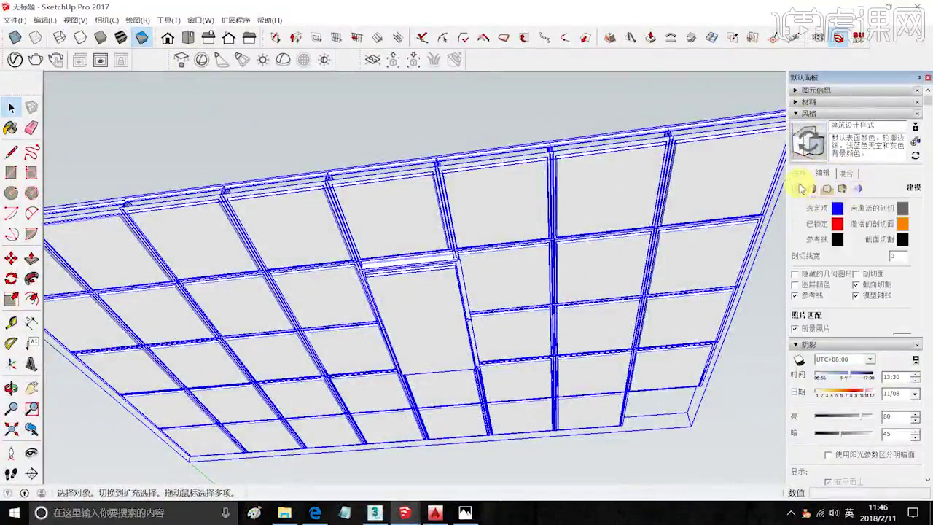
{"action": "left_click", "coordinate": [802, 190]}
{"action": "left_click", "coordinate": [814, 190]}
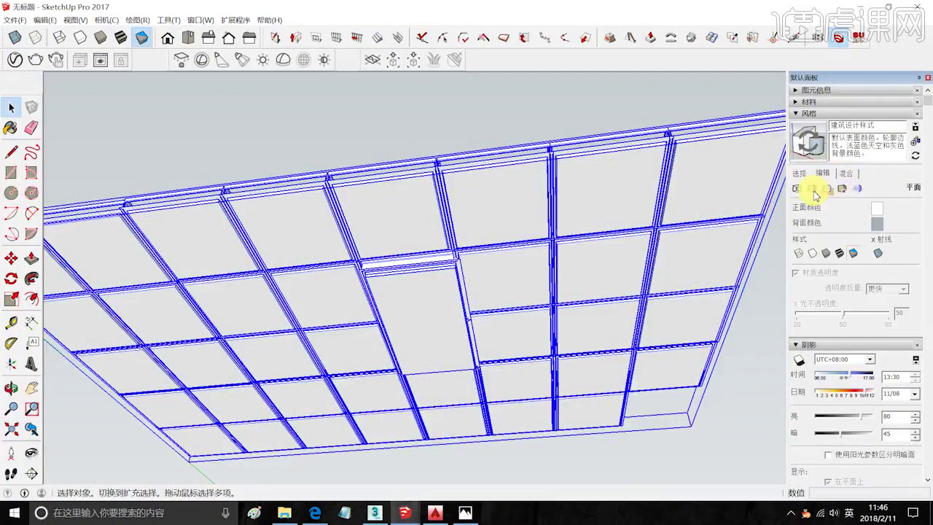
{"action": "left_click", "coordinate": [875, 223]}
{"action": "left_click", "coordinate": [479, 247]}
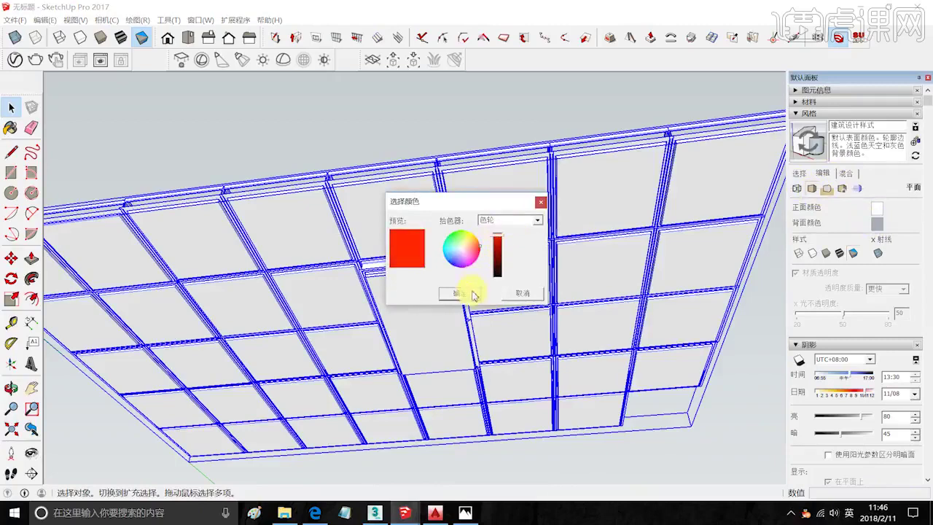
{"action": "left_click", "coordinate": [472, 294]}
Inspect the ceiling grid's underside and frame edges for reversed faces.
{"action": "middle_click_drag", "start_coordinate": [438, 121], "coordinate": [430, 294]}
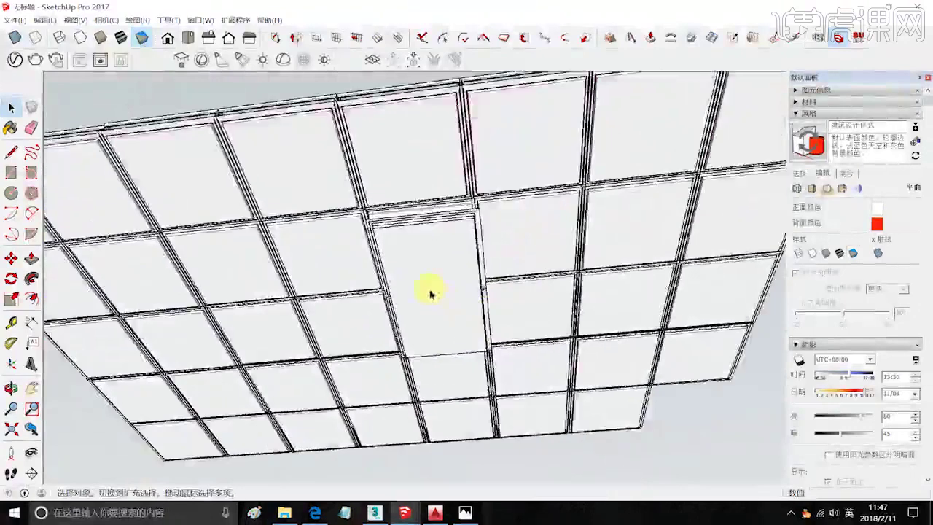
{"action": "key", "text": "ctrl+a"}
{"action": "scroll", "coordinate": [431, 252], "scroll_direction": "up", "scroll_amount": 3}
{"action": "middle_click_drag", "start_coordinate": [431, 252], "coordinate": [374, 351]}
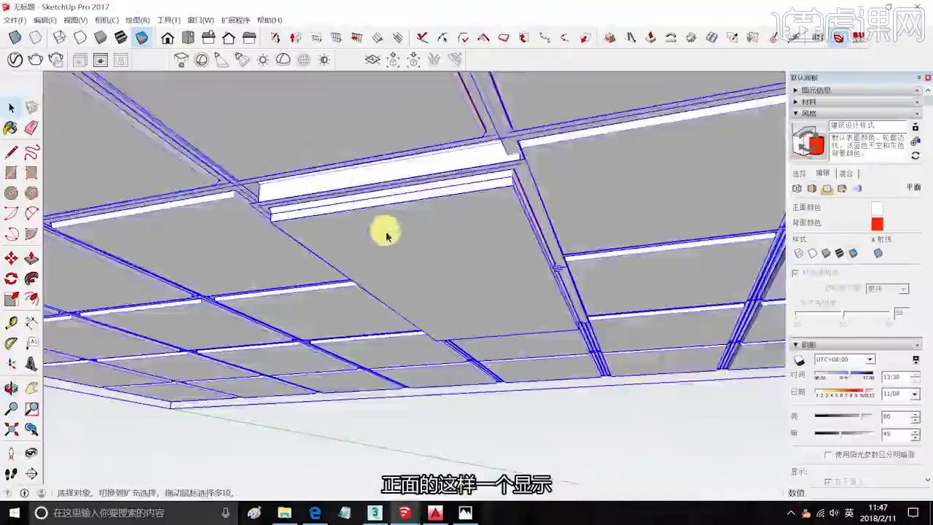
{"action": "scroll", "coordinate": [387, 235], "scroll_direction": "down", "scroll_amount": 8}
{"action": "left_click", "coordinate": [541, 144]}
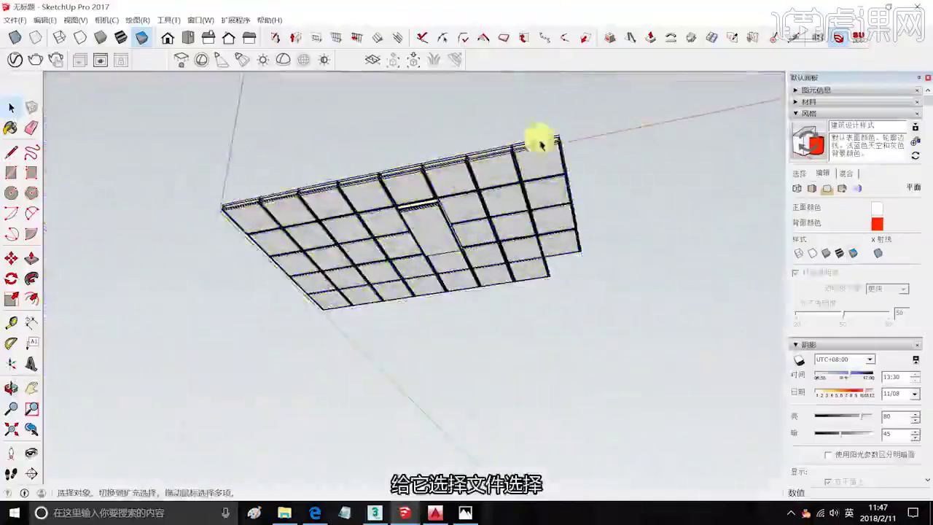
Set up a 3D model export to the desktop with the file name 0011 and the 3DS file type.
{"action": "left_click", "coordinate": [15, 19]}
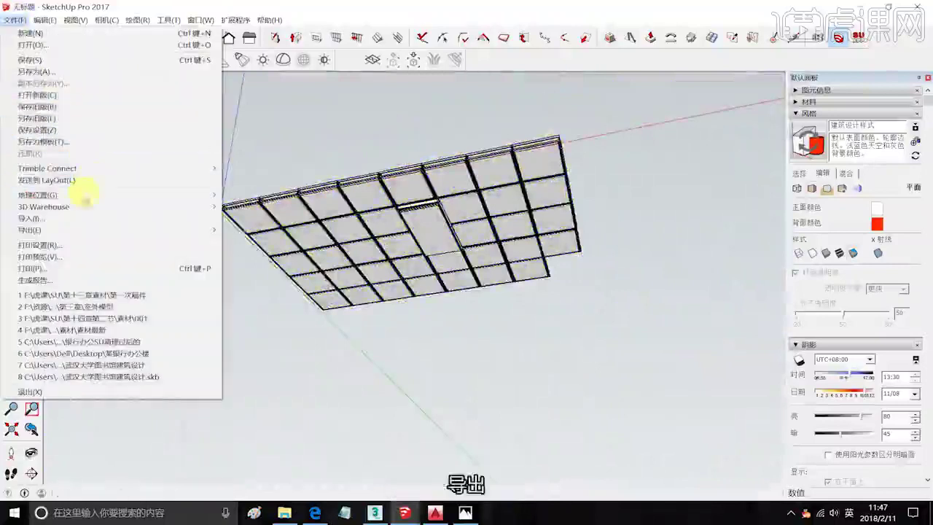
{"action": "mouse_move", "coordinate": [75, 234]}
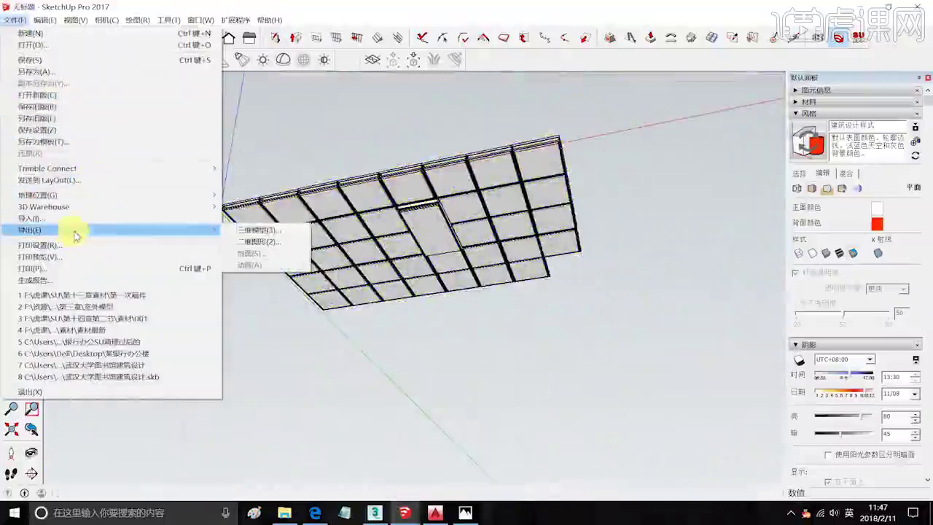
{"action": "left_click", "coordinate": [261, 231]}
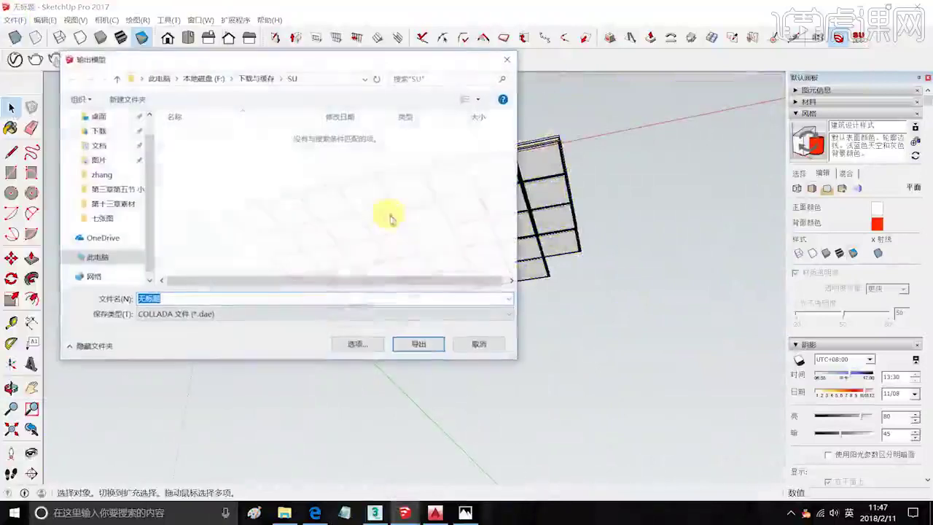
{"action": "left_click", "coordinate": [101, 117]}
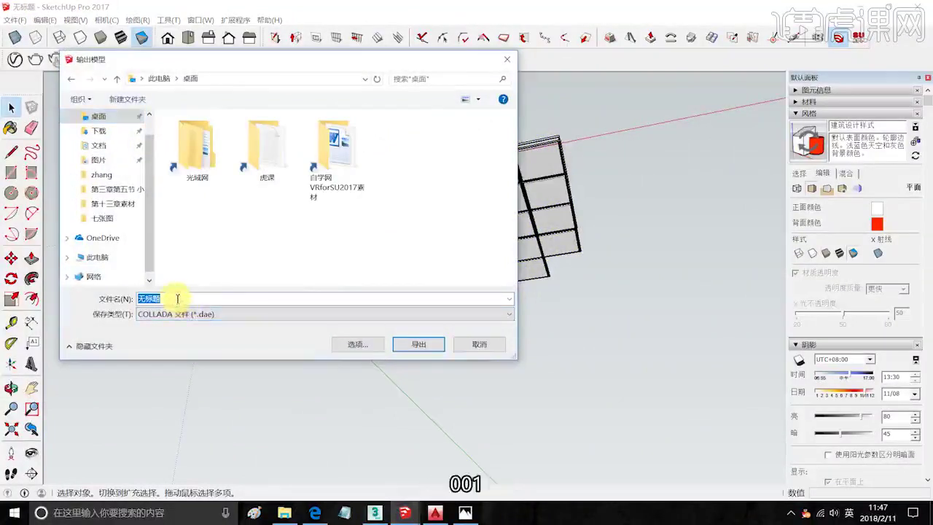
{"action": "type", "text": "001"}
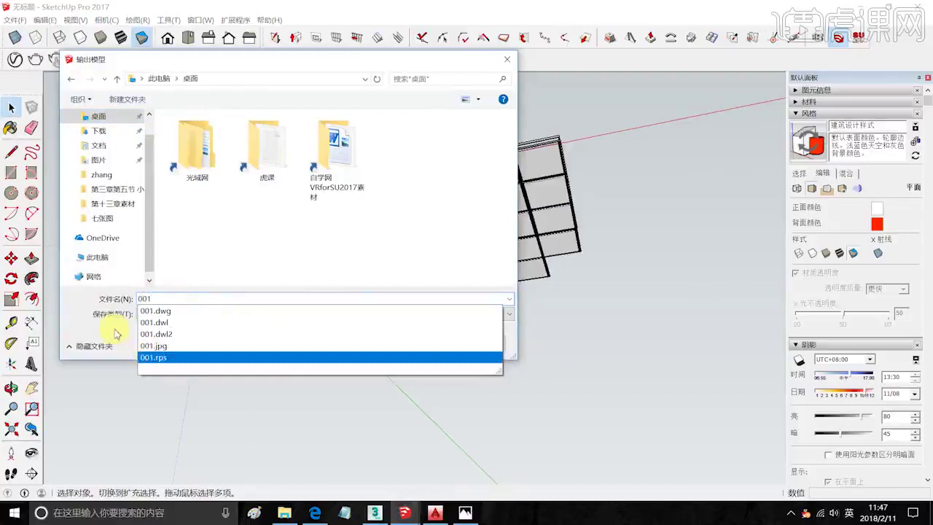
{"action": "type", "text": "1"}
{"action": "left_click", "coordinate": [368, 346]}
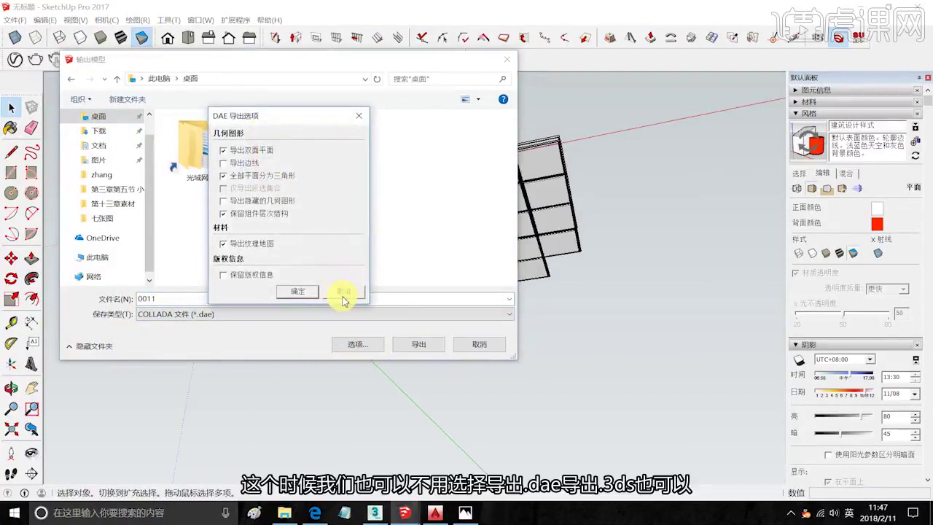
{"action": "left_click", "coordinate": [344, 293]}
{"action": "left_click", "coordinate": [228, 314]}
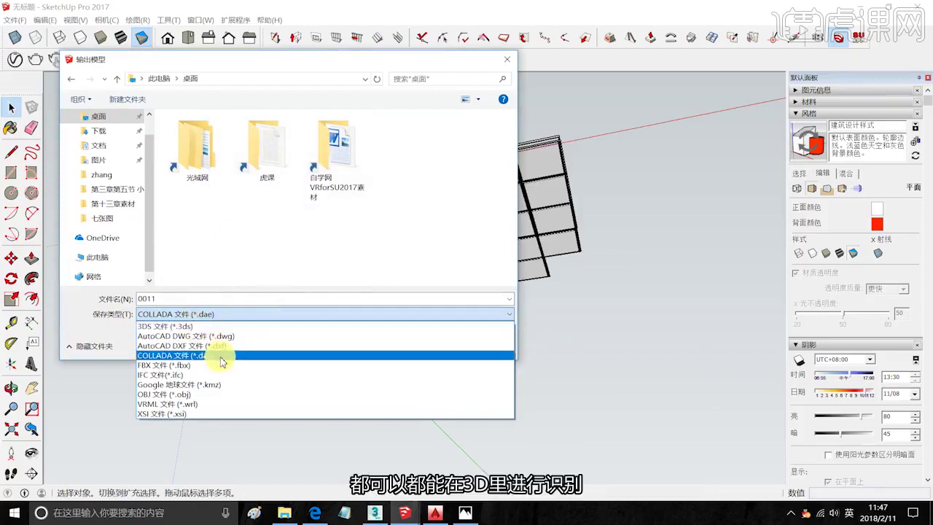
{"action": "left_click", "coordinate": [183, 326]}
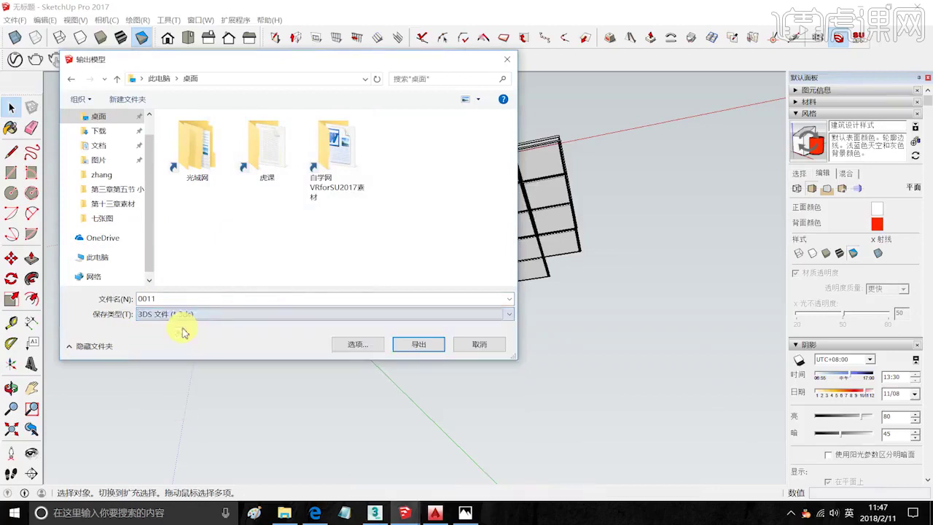
Choose full hierarchy in the 3DS export options, keep millimetres as the scale, and export the ceiling grid.
{"action": "left_click", "coordinate": [354, 345]}
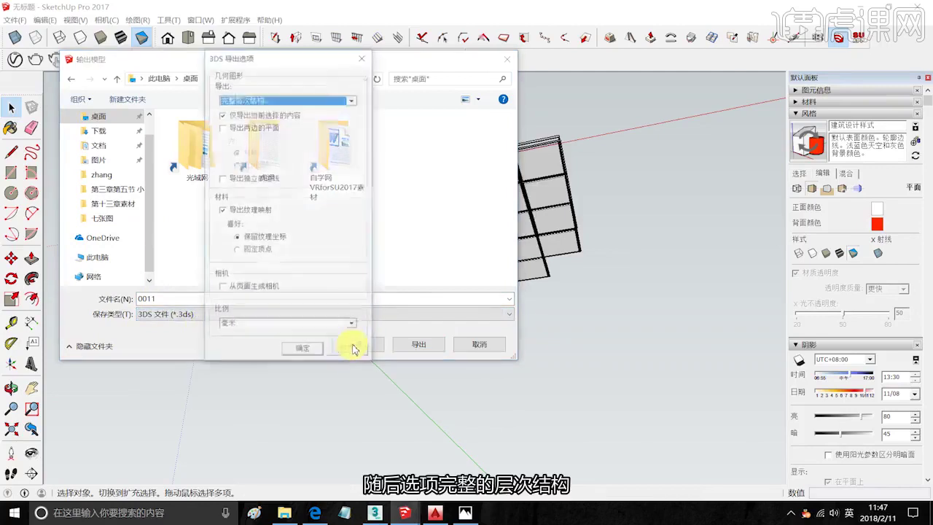
{"action": "left_click", "coordinate": [267, 100]}
{"action": "left_click", "coordinate": [266, 107]}
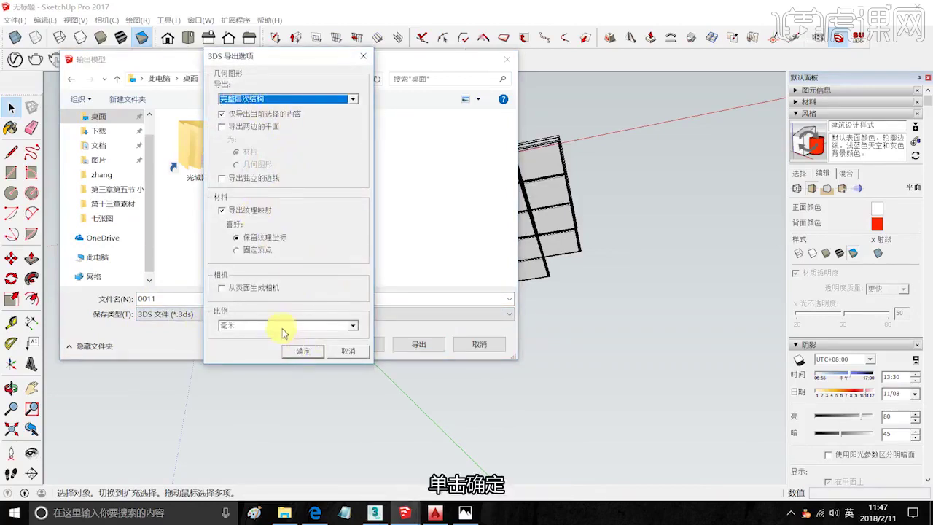
{"action": "left_click", "coordinate": [305, 352]}
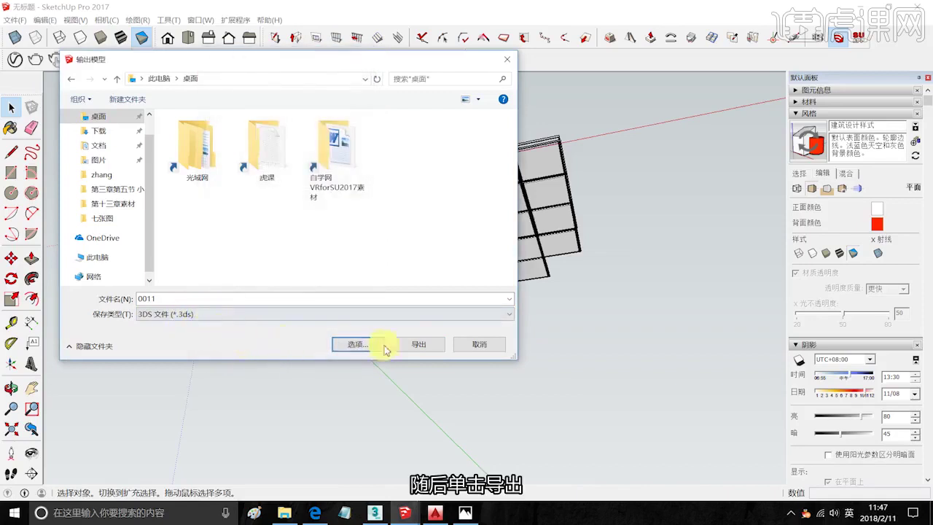
{"action": "left_click", "coordinate": [419, 345]}
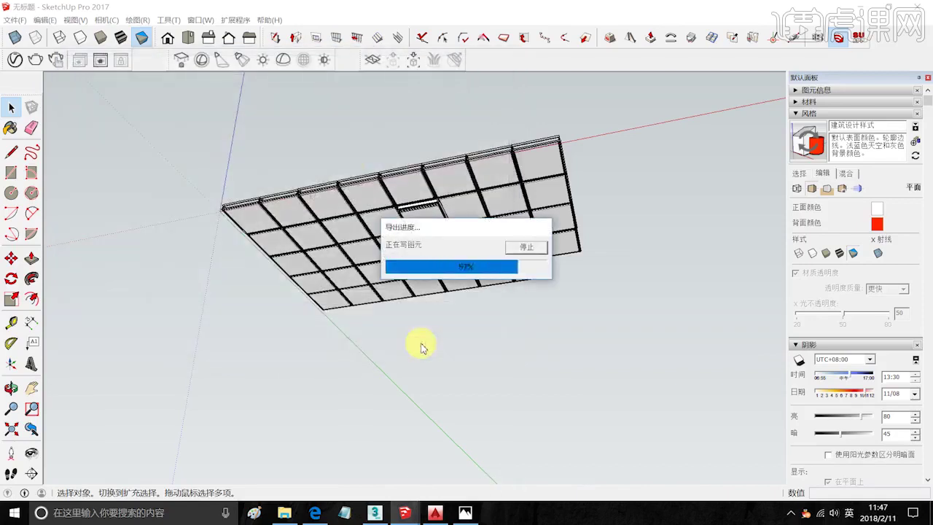
{"action": "left_click", "coordinate": [526, 346]}
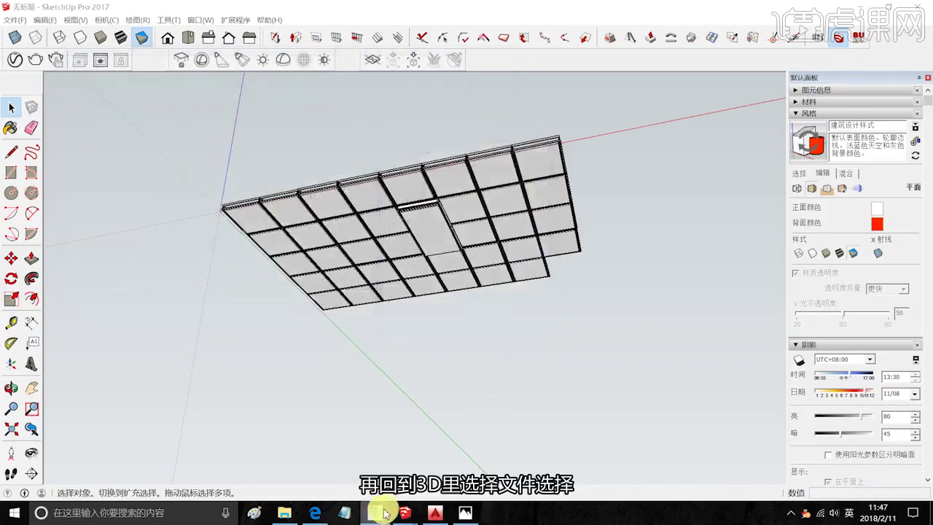
Switch to 3ds Max and import the 0011 3DS file from the desktop, merging its objects into the current scene with unit conversion.
{"action": "left_click", "coordinate": [379, 512]}
{"action": "left_click", "coordinate": [13, 16]}
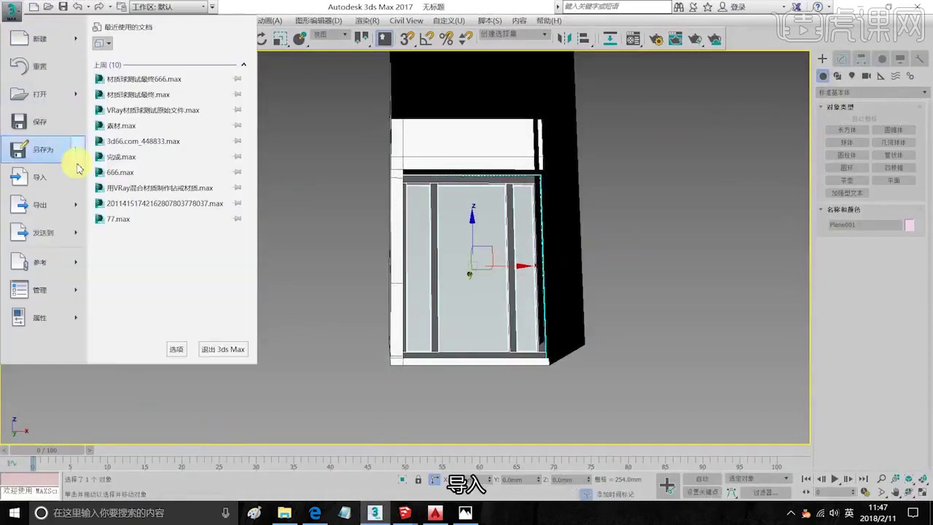
{"action": "mouse_move", "coordinate": [78, 178]}
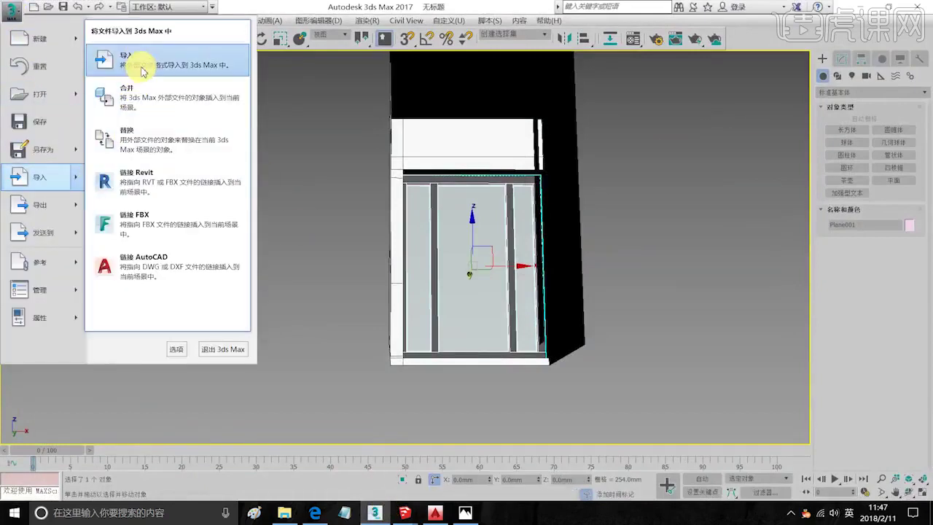
{"action": "left_click", "coordinate": [142, 71]}
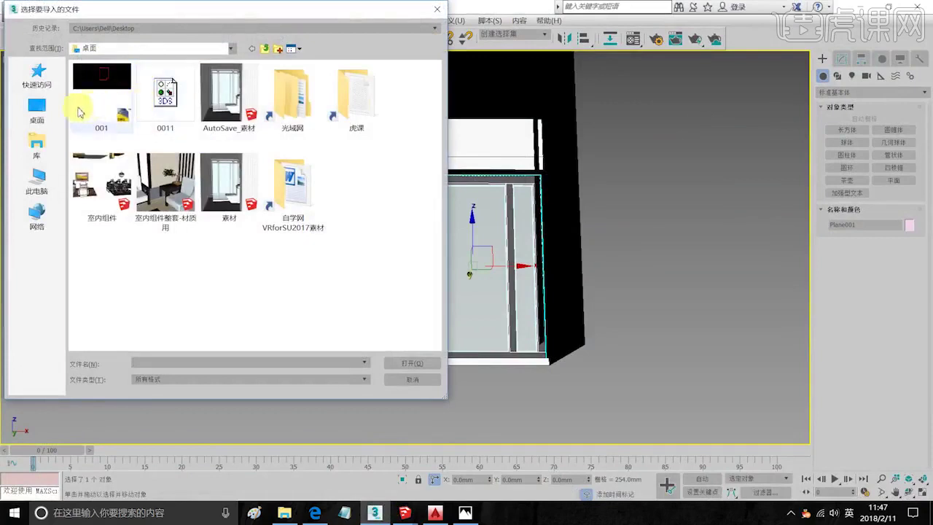
{"action": "left_click", "coordinate": [62, 108]}
{"action": "left_click", "coordinate": [197, 168]}
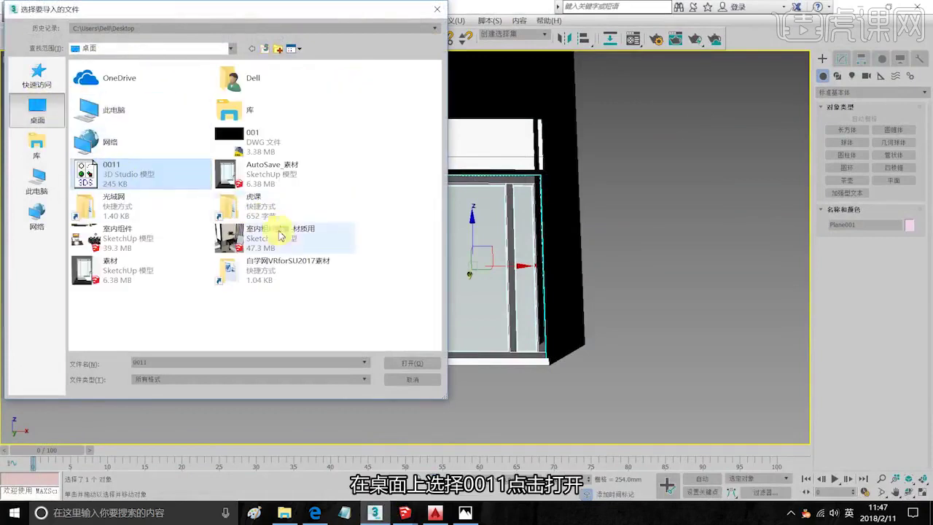
{"action": "left_click", "coordinate": [425, 366]}
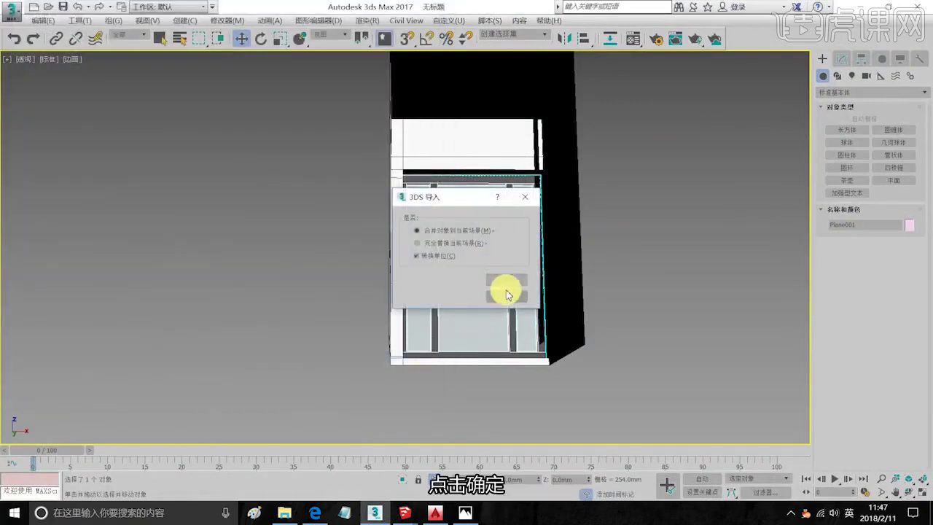
{"action": "left_click", "coordinate": [503, 281]}
Move the imported ceiling grid along the X axis, clear of the bathroom model.
{"action": "key", "text": "z"}
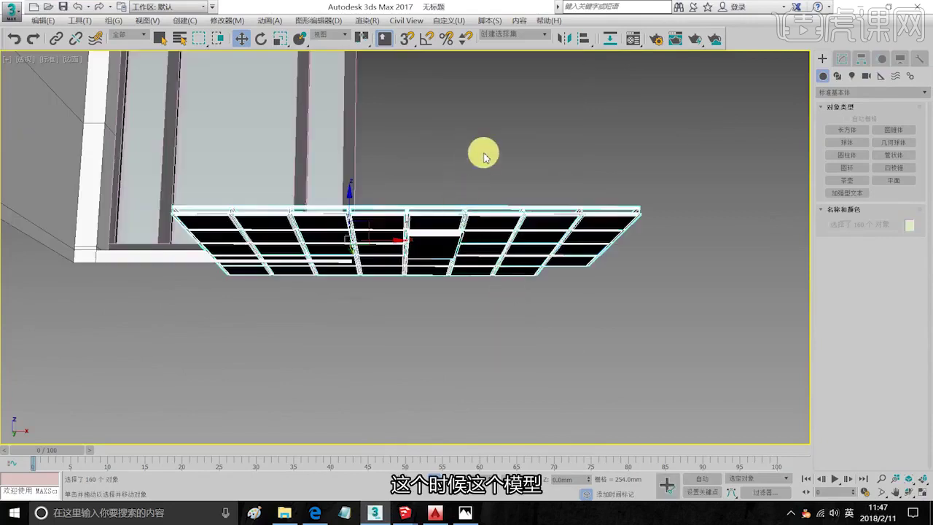
{"action": "middle_click_drag", "start_coordinate": [466, 208], "coordinate": [402, 244], "text": "alt"}
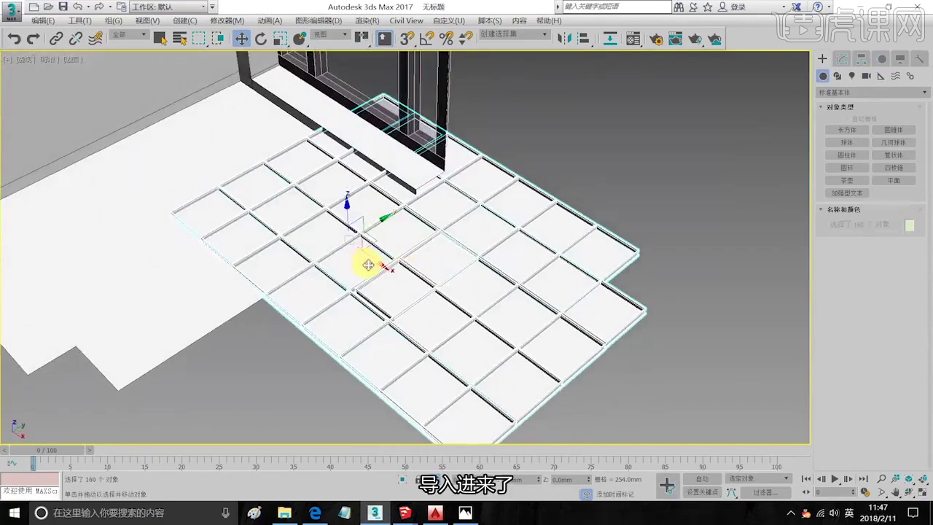
{"action": "left_click_drag", "start_coordinate": [382, 267], "coordinate": [660, 419]}
{"action": "scroll", "coordinate": [566, 288], "scroll_direction": "down", "scroll_amount": 4}
{"action": "middle_click_drag", "start_coordinate": [459, 258], "coordinate": [350, 123]}
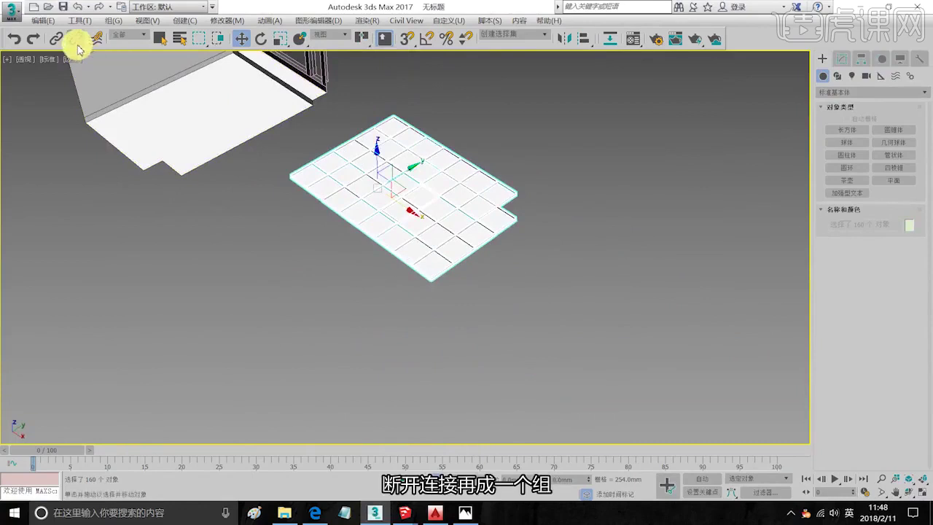
Group all the imported ceiling grid objects under the default group name.
{"action": "left_click", "coordinate": [113, 20]}
{"action": "left_click", "coordinate": [121, 32]}
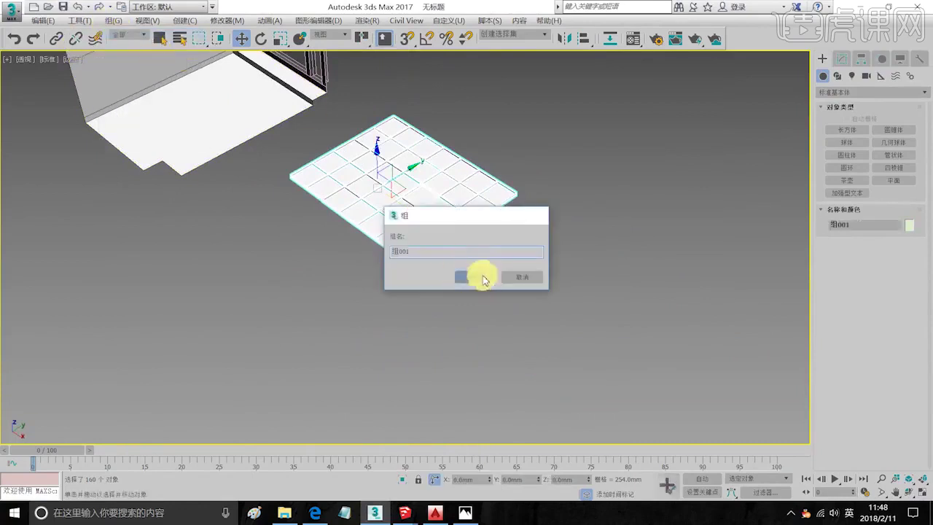
{"action": "left_click", "coordinate": [483, 279]}
Move the ceiling grid group over the bathroom outline in the maximized top view.
{"action": "middle_click_drag", "start_coordinate": [416, 215], "coordinate": [394, 222], "text": "alt"}
{"action": "key", "text": "alt+w"}
{"action": "middle_click", "coordinate": [314, 191]}
{"action": "key", "text": "alt+w"}
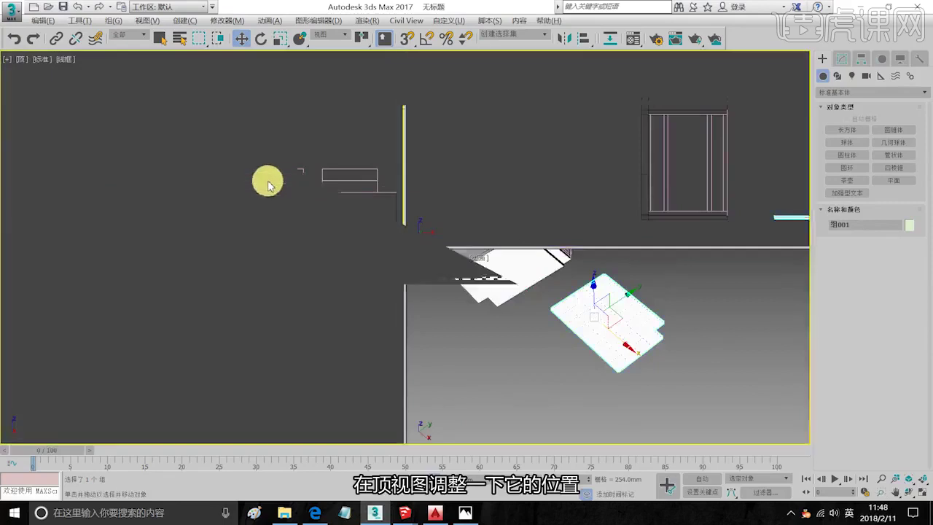
{"action": "key", "text": "z"}
{"action": "scroll", "coordinate": [350, 199], "scroll_direction": "down", "scroll_amount": 8}
{"action": "left_click_drag", "start_coordinate": [387, 198], "coordinate": [314, 215]}
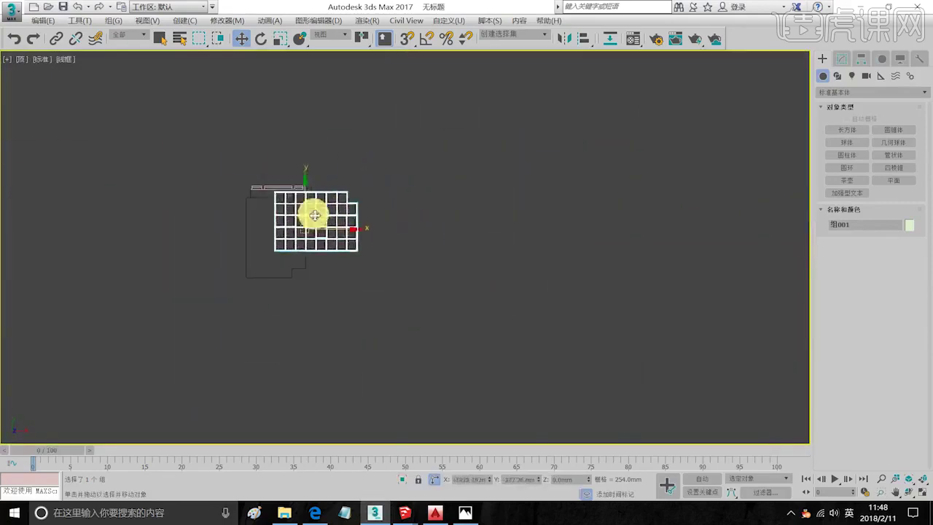
Rotate the ceiling grid group 90° and a further 180° about Z, and move it onto the bathroom outline in the top view.
{"action": "scroll", "coordinate": [315, 215], "scroll_direction": "up", "scroll_amount": 5}
{"action": "left_click", "coordinate": [262, 39]}
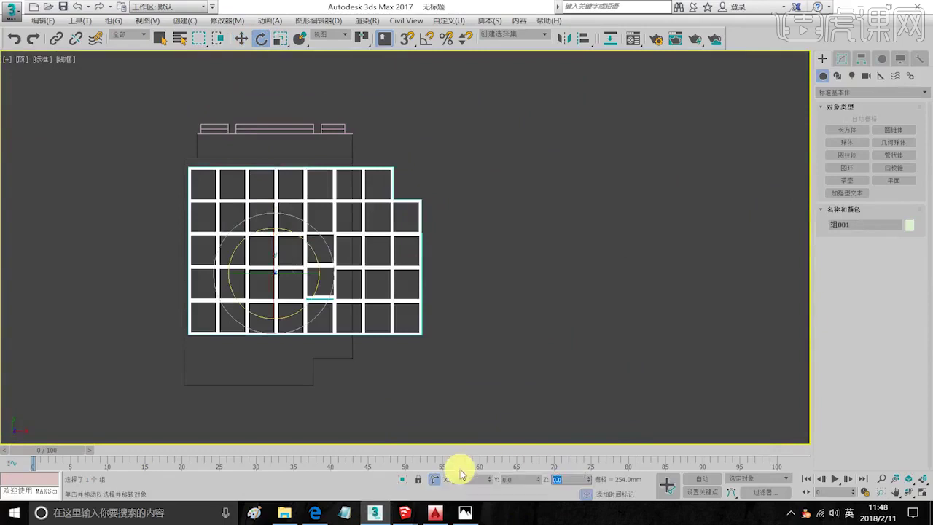
{"action": "left_click_drag", "start_coordinate": [587, 479], "coordinate": [585, 460]}
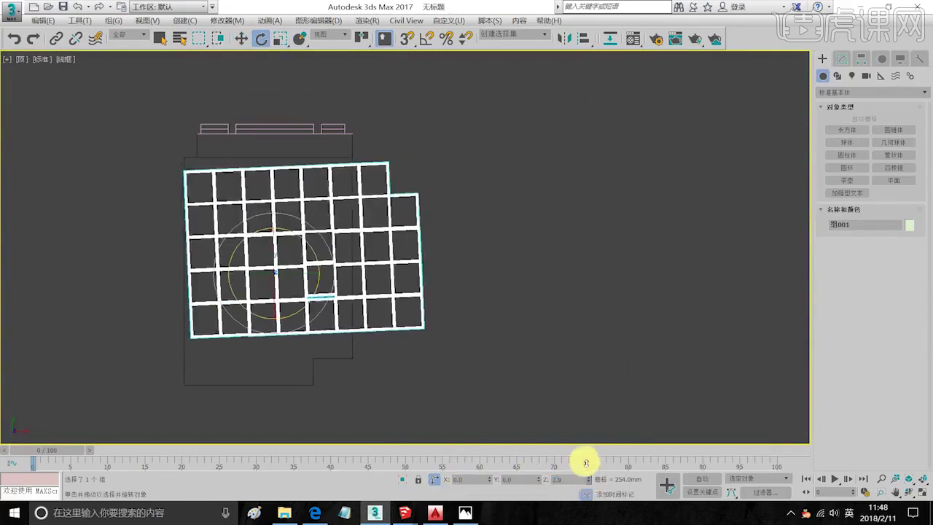
{"action": "right_click", "coordinate": [585, 459]}
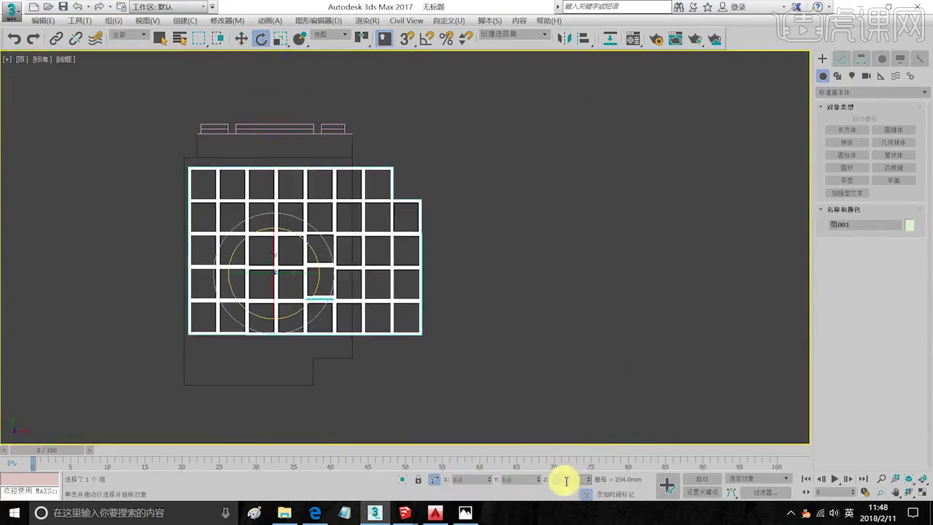
{"action": "type", "text": "90"}
{"action": "key", "text": "Return"}
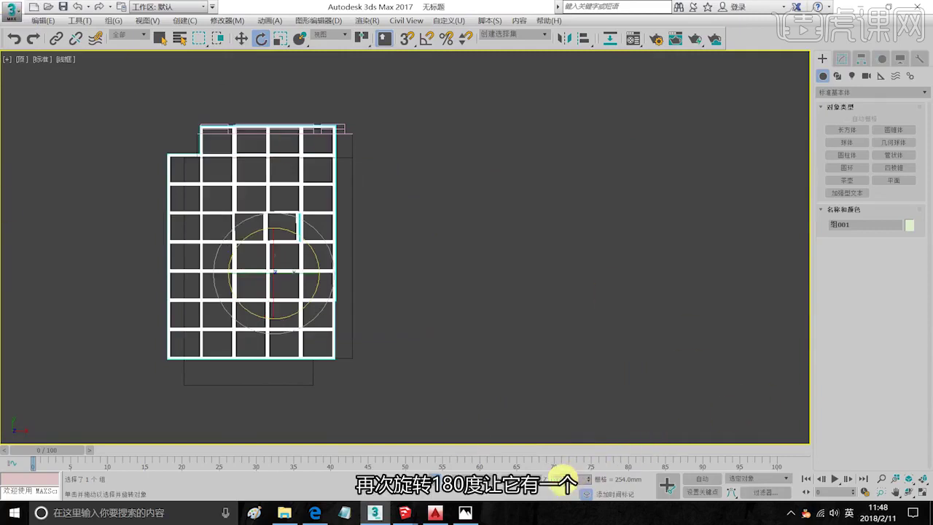
{"action": "key", "text": "Return"}
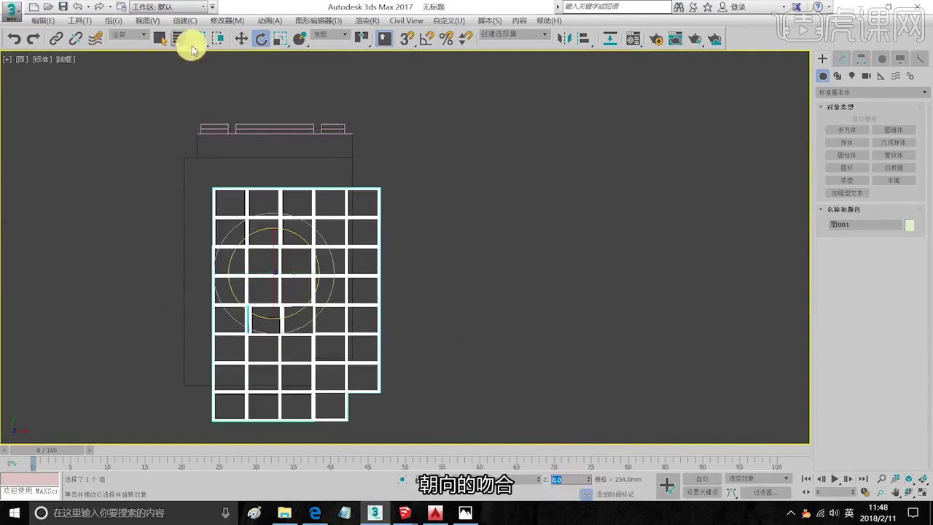
{"action": "left_click", "coordinate": [241, 39]}
{"action": "left_click_drag", "start_coordinate": [291, 256], "coordinate": [262, 226]}
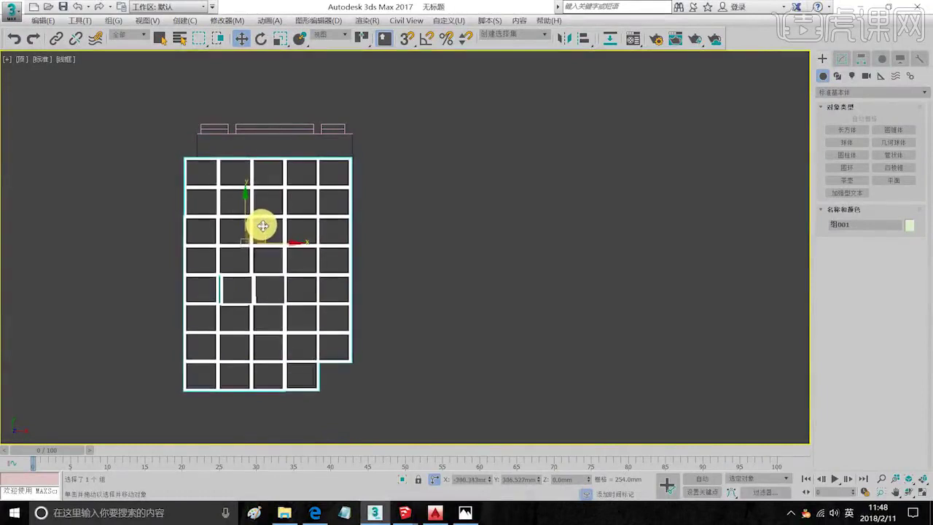
Display the ceiling grid together with the whole room in the maximized left view.
{"action": "key", "text": "alt+w"}
{"action": "right_click", "coordinate": [459, 329]}
{"action": "key", "text": "alt+w"}
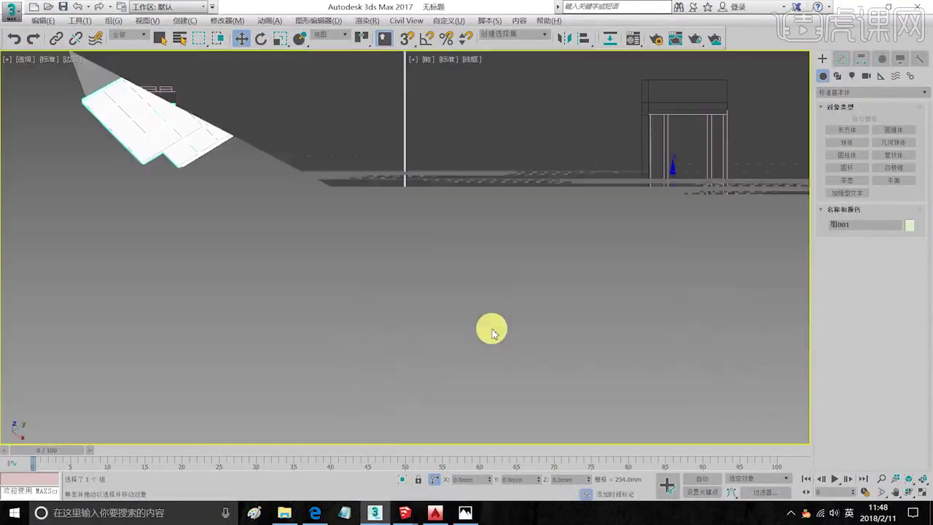
{"action": "key", "text": "c"}
{"action": "left_click", "coordinate": [495, 307]}
{"action": "key", "text": "z"}
{"action": "middle_click_drag", "start_coordinate": [477, 300], "coordinate": [464, 274], "text": "alt"}
{"action": "scroll", "coordinate": [467, 271], "scroll_direction": "down", "scroll_amount": 7}
{"action": "key", "text": "l"}
{"action": "key", "text": "z"}
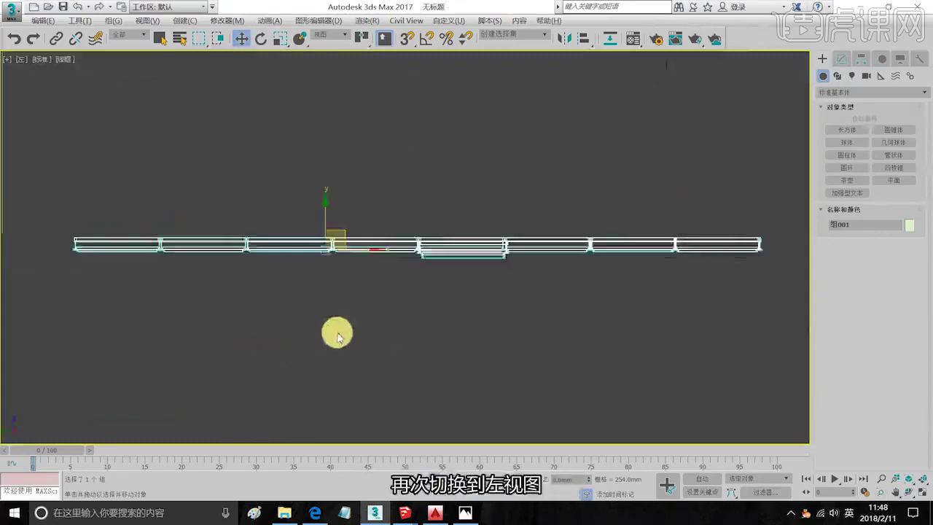
{"action": "scroll", "coordinate": [381, 277], "scroll_direction": "down", "scroll_amount": 8}
{"action": "middle_click_drag", "start_coordinate": [380, 250], "coordinate": [357, 321]}
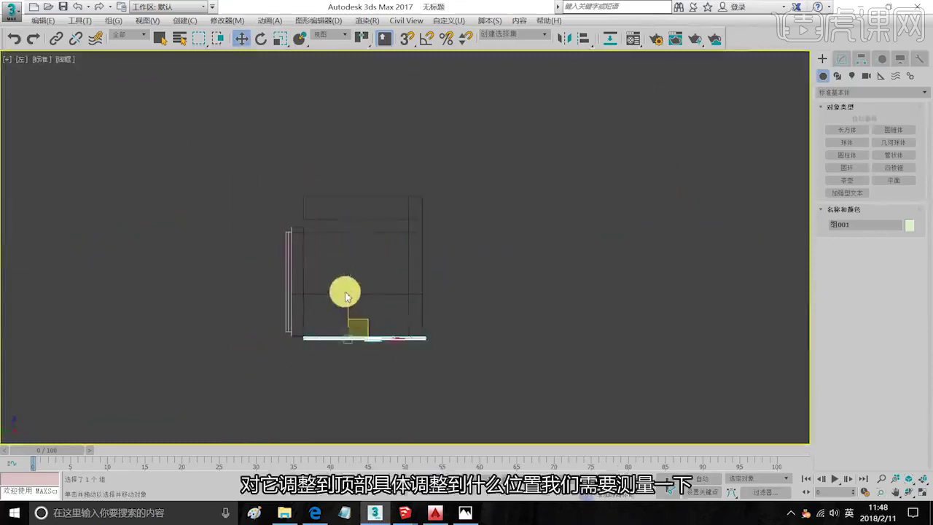
{"action": "left_click", "coordinate": [346, 295]}
Switch to the SketchUp bathroom model and measure the ceiling grid's height above the floor along the front wall edge.
{"action": "mouse_move", "coordinate": [405, 512]}
{"action": "left_click", "coordinate": [339, 445]}
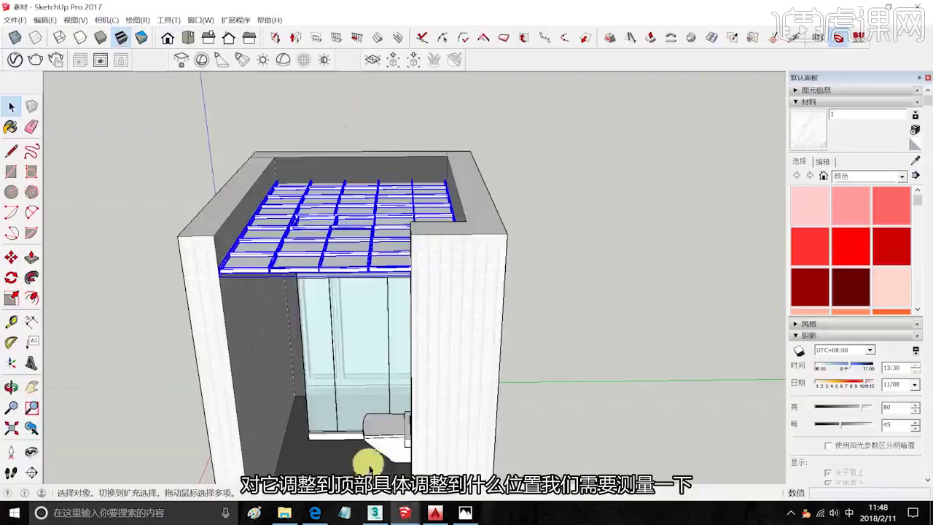
{"action": "scroll", "coordinate": [386, 342], "scroll_direction": "down", "scroll_amount": 3}
{"action": "scroll", "coordinate": [272, 231], "scroll_direction": "up", "scroll_amount": 3}
{"action": "scroll", "coordinate": [272, 231], "scroll_direction": "up", "scroll_amount": 4}
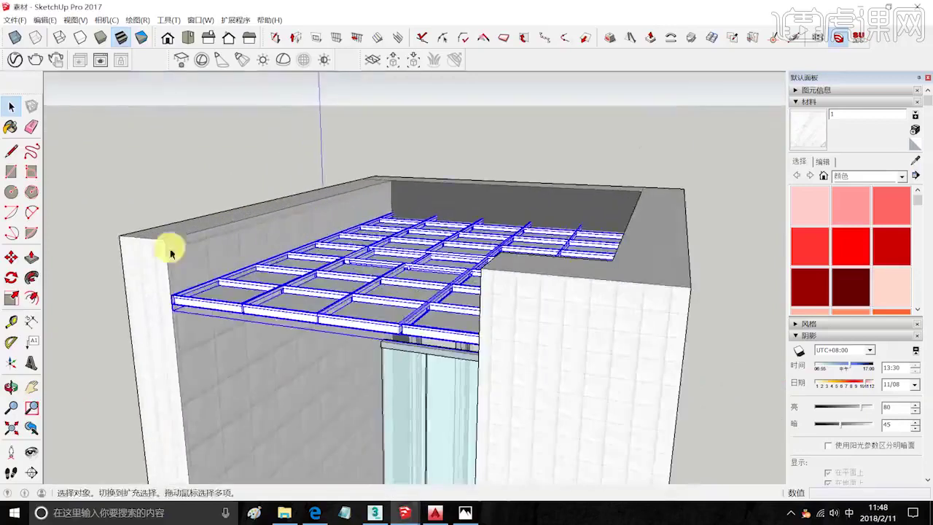
{"action": "middle_click_drag", "start_coordinate": [240, 267], "coordinate": [290, 159], "text": "shift"}
{"action": "left_click", "coordinate": [14, 324]}
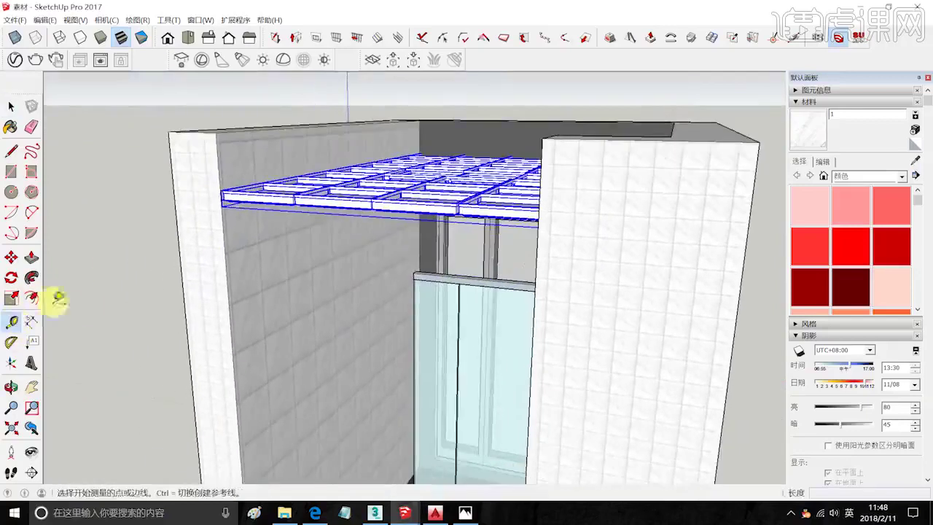
{"action": "middle_click_drag", "start_coordinate": [244, 227], "coordinate": [252, 144], "text": "shift"}
{"action": "middle_click_drag", "start_coordinate": [279, 285], "coordinate": [276, 170], "text": "shift"}
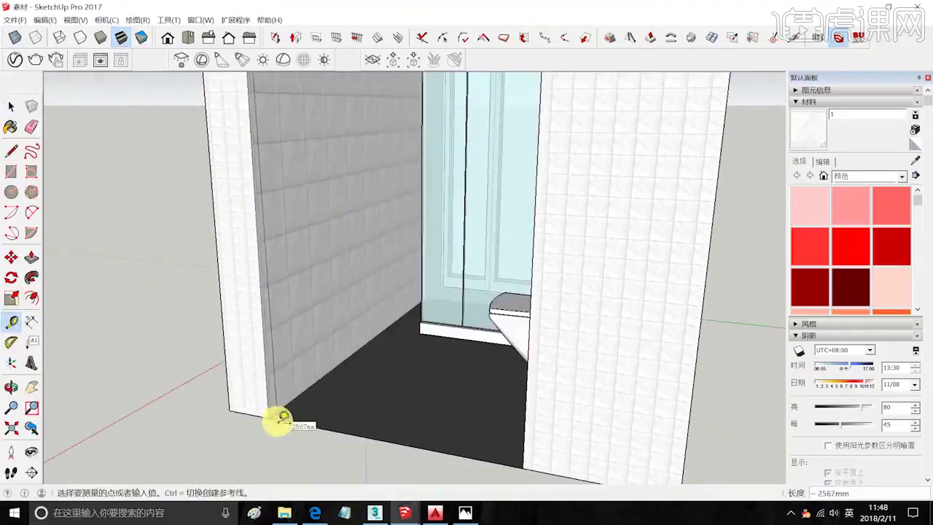
{"action": "left_click", "coordinate": [279, 418]}
Measure again from the underside of the ceiling grid's front corner down to the floor.
{"action": "scroll", "coordinate": [296, 328], "scroll_direction": "down", "scroll_amount": 2}
{"action": "middle_click_drag", "start_coordinate": [301, 149], "coordinate": [313, 310], "text": "shift"}
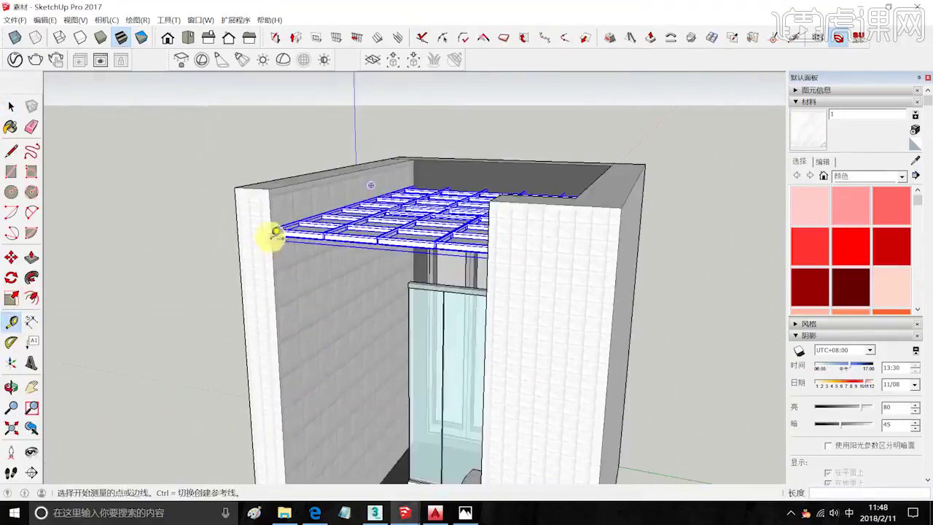
{"action": "scroll", "coordinate": [275, 234], "scroll_direction": "up", "scroll_amount": 4}
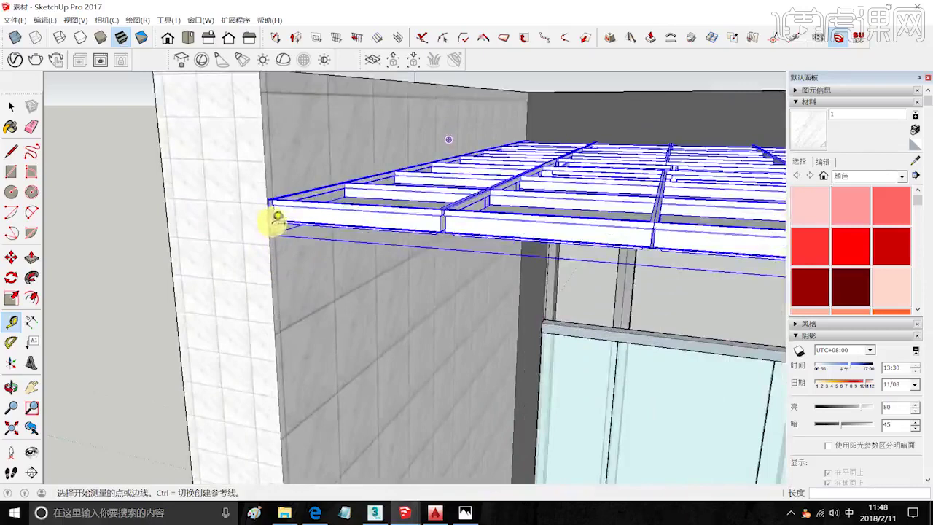
{"action": "left_click", "coordinate": [275, 218]}
{"action": "middle_click_drag", "start_coordinate": [275, 218], "coordinate": [358, 267]}
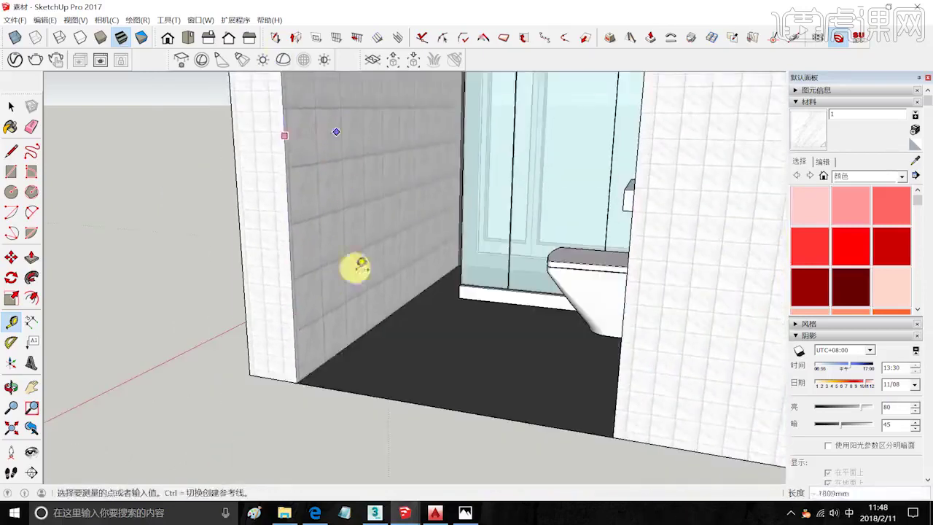
{"action": "left_click", "coordinate": [304, 383]}
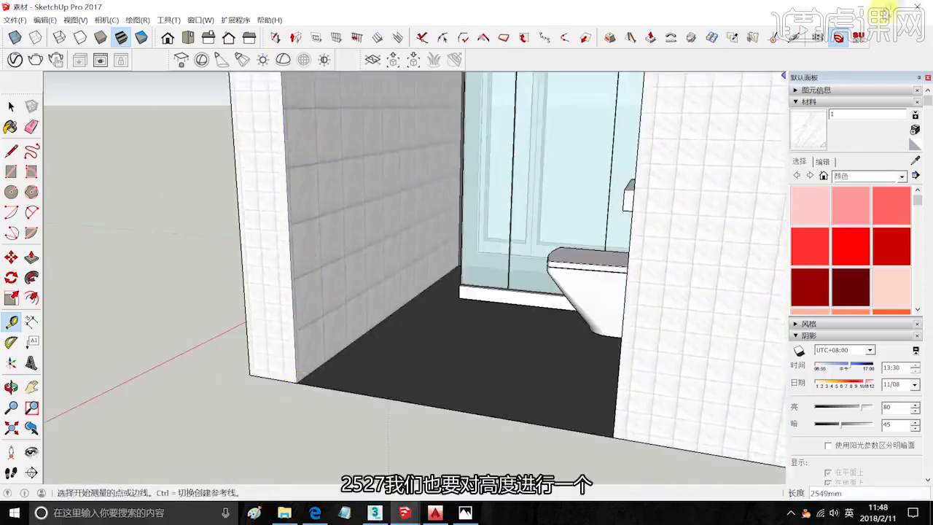
Return to 3ds Max and raise the ceiling grid group by a 2527 mm Y offset in the left view.
{"action": "left_click", "coordinate": [843, 9]}
{"action": "left_click", "coordinate": [363, 340]}
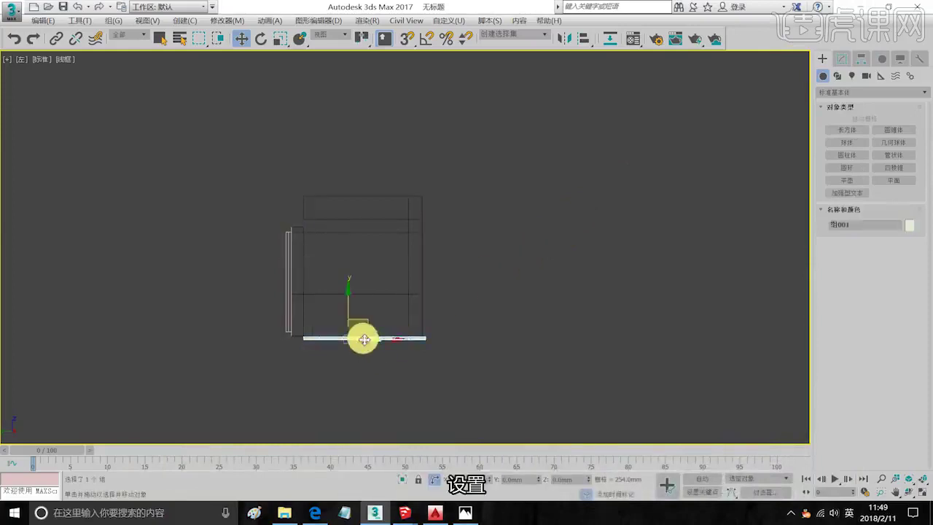
{"action": "scroll", "coordinate": [363, 340], "scroll_direction": "up", "scroll_amount": 10}
{"action": "left_click", "coordinate": [364, 326]}
{"action": "left_click", "coordinate": [374, 330]}
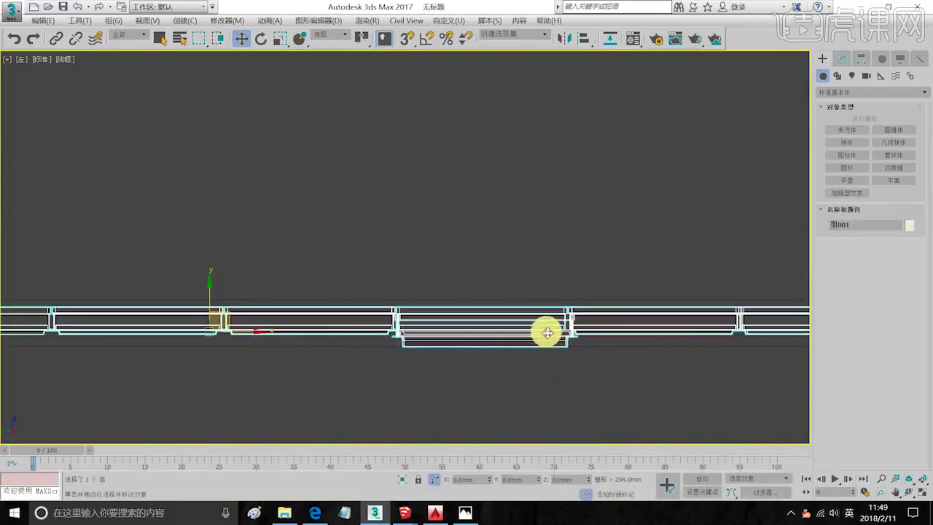
{"action": "left_click", "coordinate": [523, 481]}
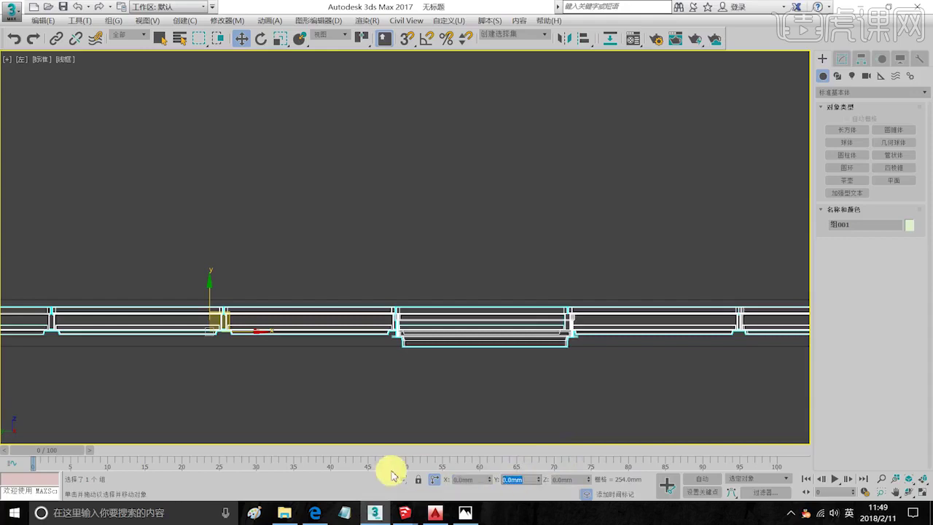
{"action": "type", "text": "2527"}
{"action": "key", "text": "Return"}
Move the raised ceiling grid group back over the bathroom outline in the top view.
{"action": "key", "text": "alt+w"}
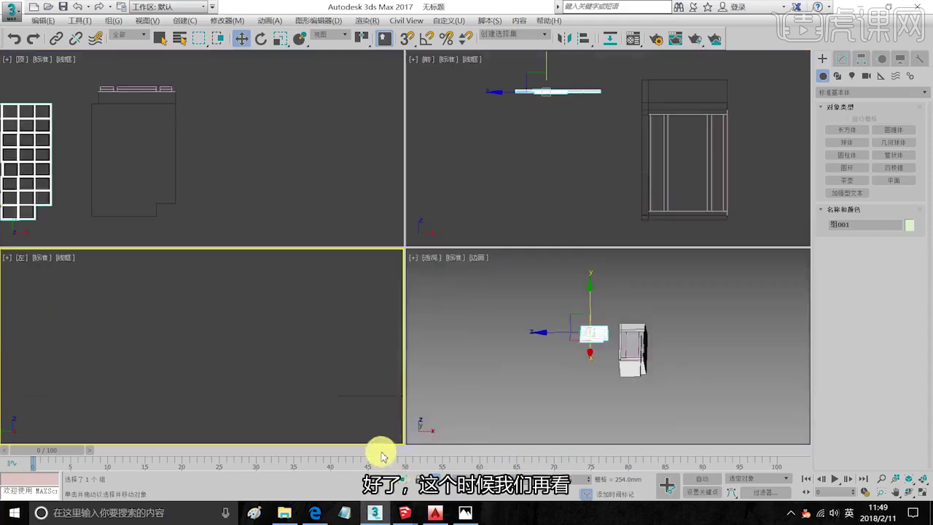
{"action": "right_click", "coordinate": [398, 356]}
{"action": "right_click", "coordinate": [525, 330]}
{"action": "key", "text": "alt+w"}
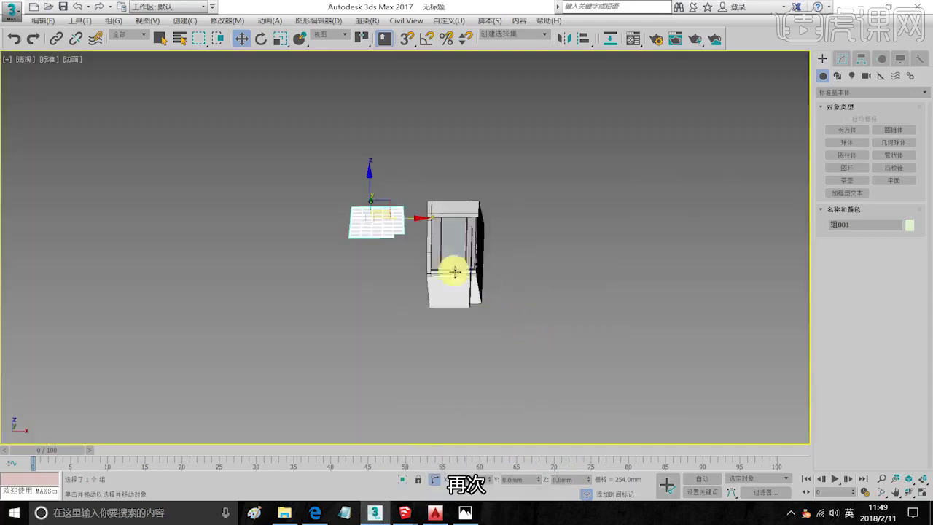
{"action": "key", "text": "t"}
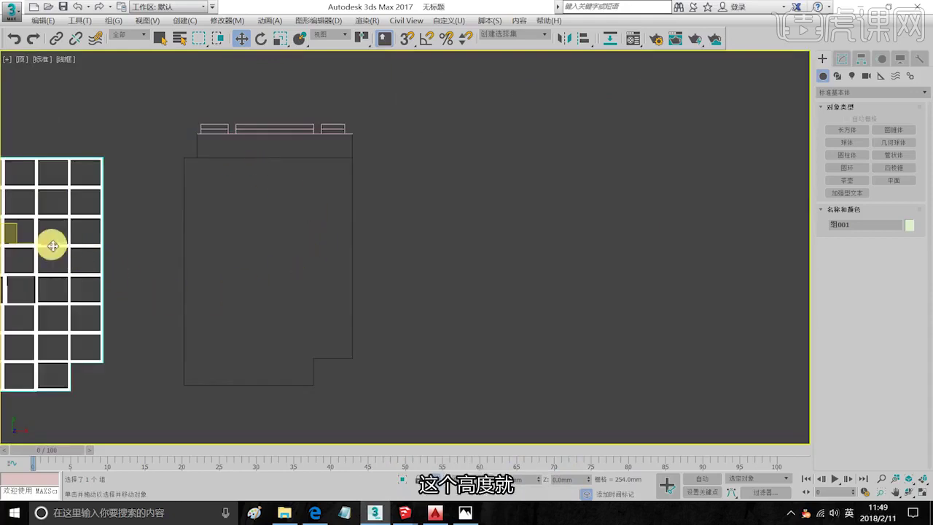
{"action": "left_click_drag", "start_coordinate": [50, 240], "coordinate": [300, 267]}
{"action": "key", "text": "alt+w"}
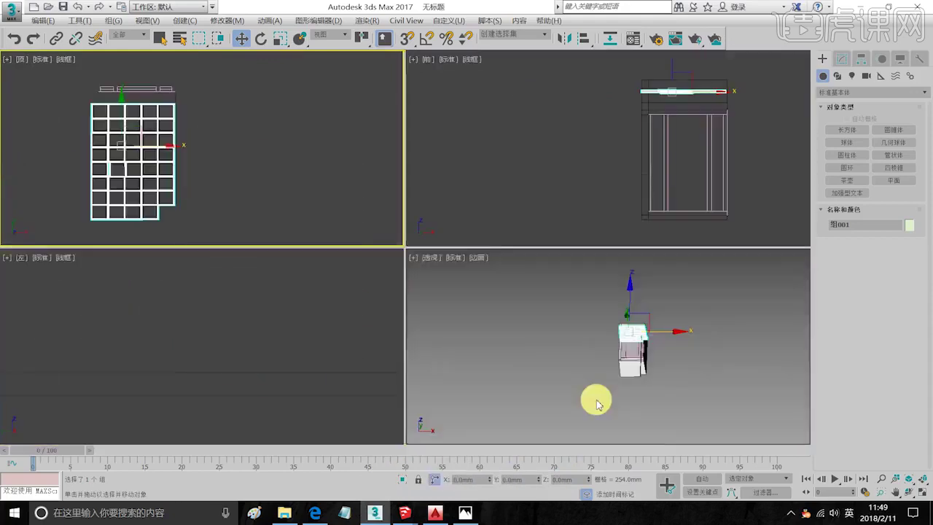
{"action": "key", "text": "alt+w"}
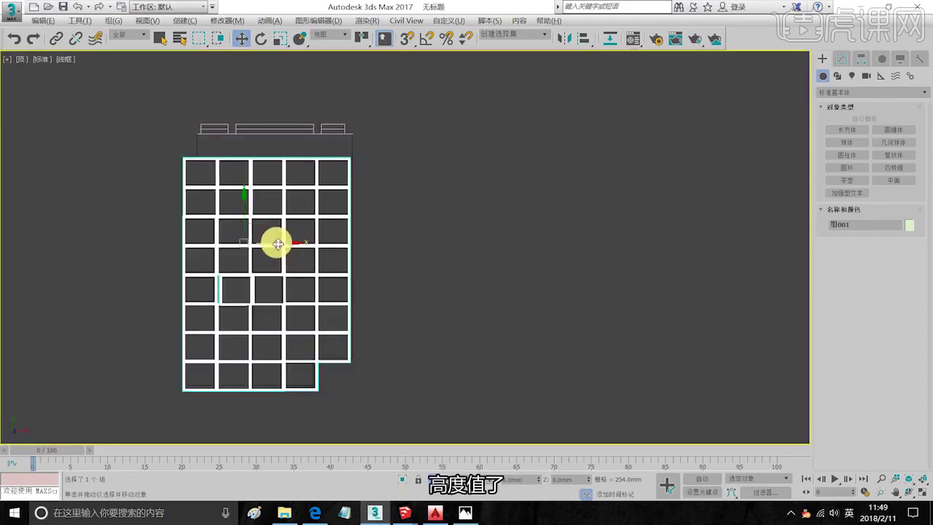
Inspect the ceiling grid's fit inside the room in the maximized perspective view.
{"action": "key", "text": "alt+w"}
{"action": "key", "text": "alt+w"}
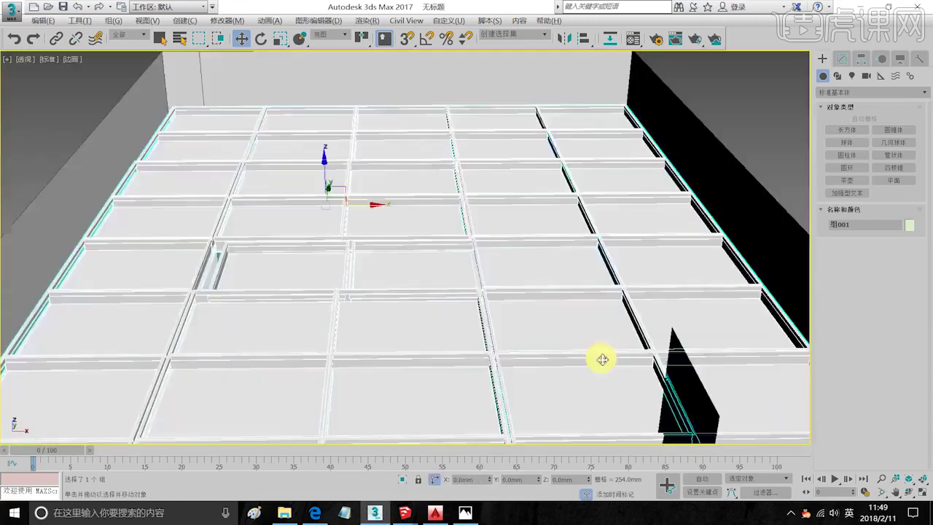
{"action": "middle_click_drag", "start_coordinate": [535, 285], "coordinate": [472, 364], "text": "alt"}
{"action": "scroll", "coordinate": [511, 248], "scroll_direction": "down", "scroll_amount": 6}
{"action": "scroll", "coordinate": [510, 313], "scroll_direction": "up", "scroll_amount": 4}
Switch to SketchUp to examine the whole bathroom reference model, and bring up the reference photo 001.jpg.
{"action": "left_click", "coordinate": [407, 516]}
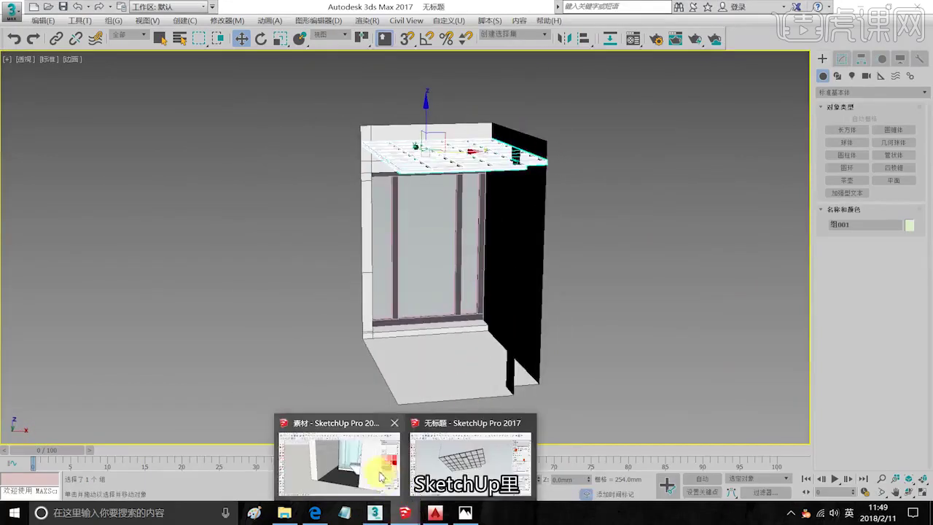
{"action": "left_click", "coordinate": [368, 466]}
{"action": "scroll", "coordinate": [504, 279], "scroll_direction": "down", "scroll_amount": 4}
{"action": "middle_click_drag", "start_coordinate": [504, 279], "coordinate": [430, 419], "text": "shift"}
{"action": "middle_click_drag", "start_coordinate": [479, 290], "coordinate": [602, 208]}
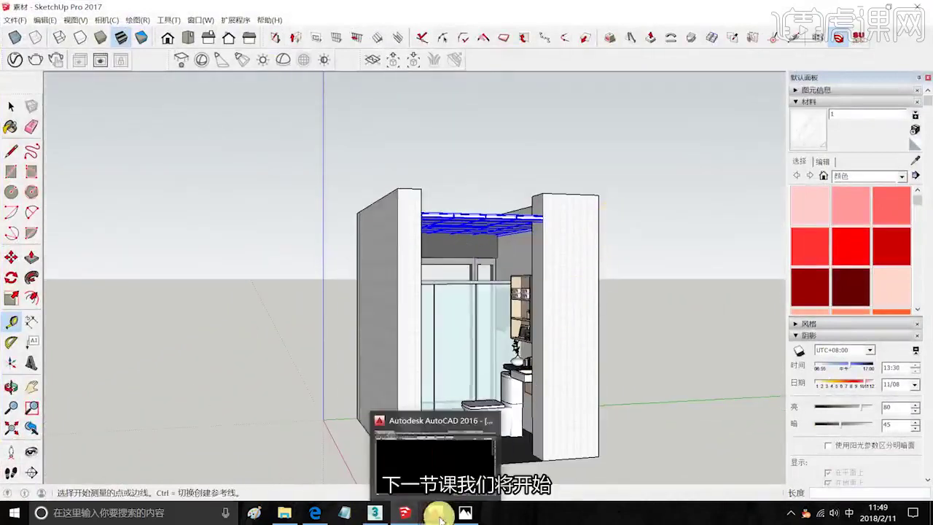
{"action": "left_click", "coordinate": [467, 513]}
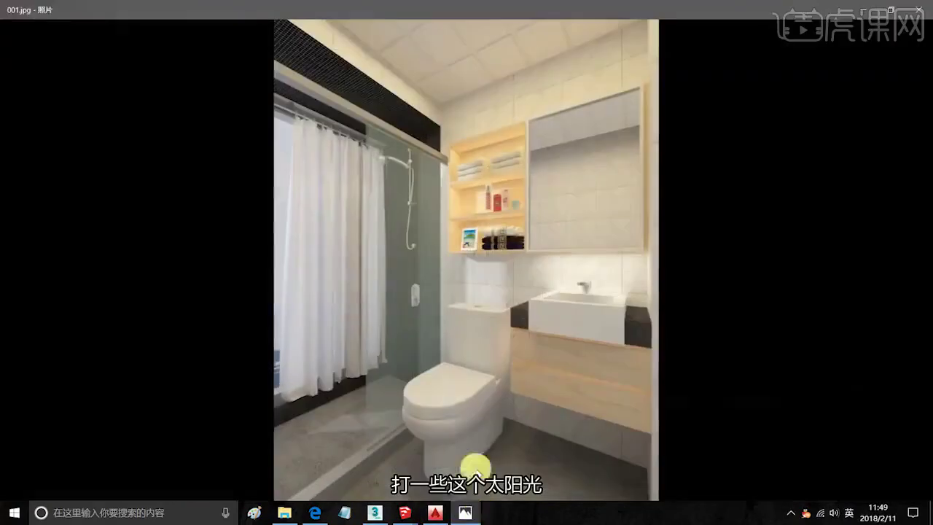